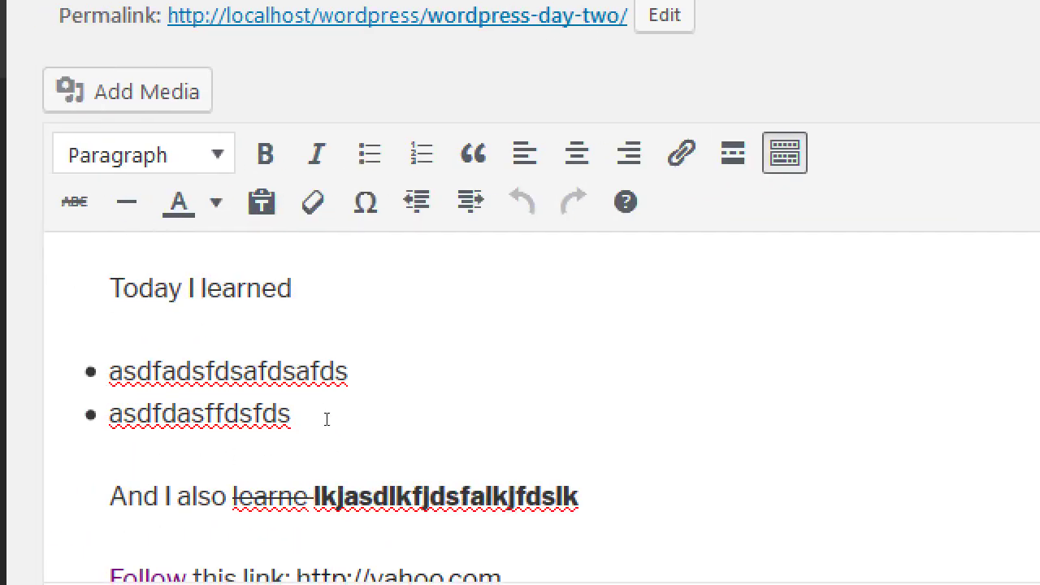
- Append 'dfdsfdsdsf' to the first bullet of the WordPress Day 2 post and update it
text(dfdsfdsdsf)
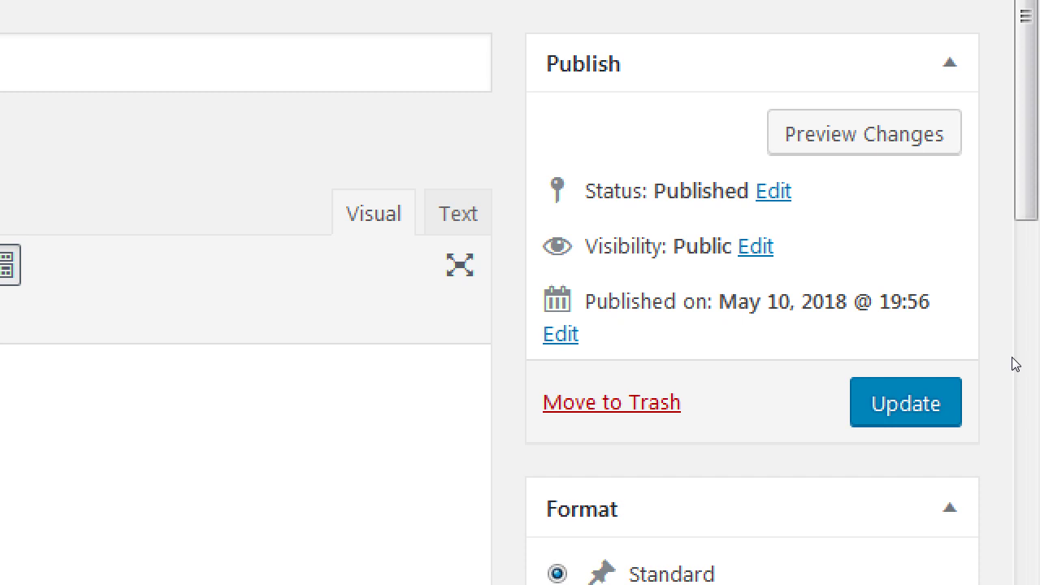
key(Return)
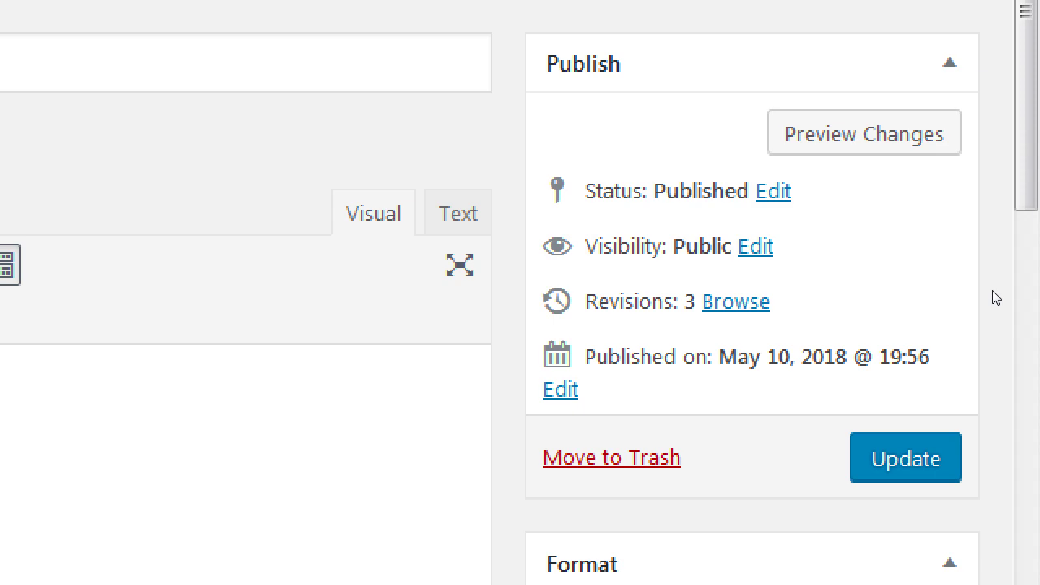
key(super+minus)
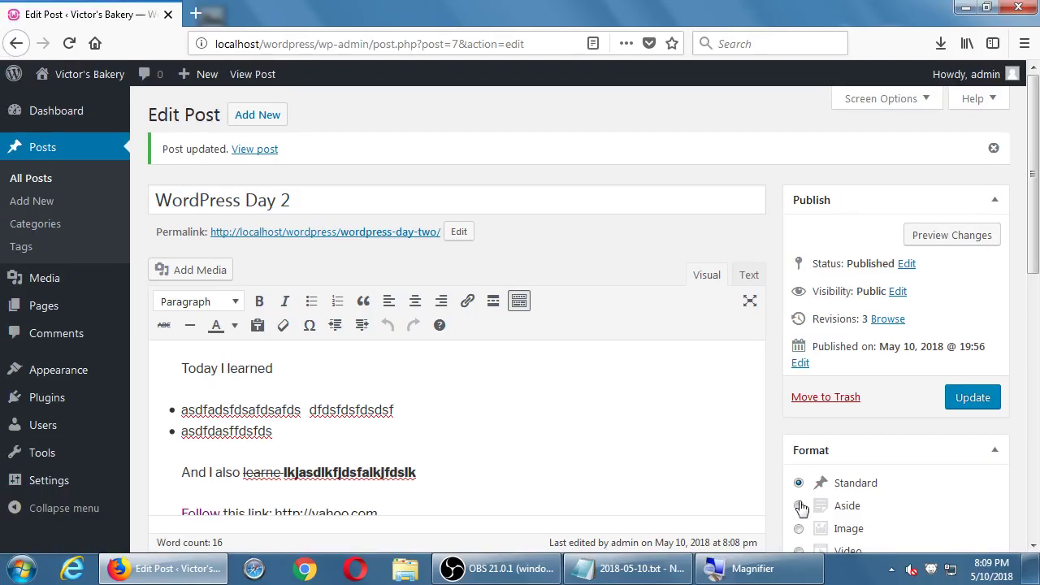
- Add a Notepad line: 'Posts, pages, etc have History. You can reload previous versions of content'
click(642, 569)
key(super+plus)
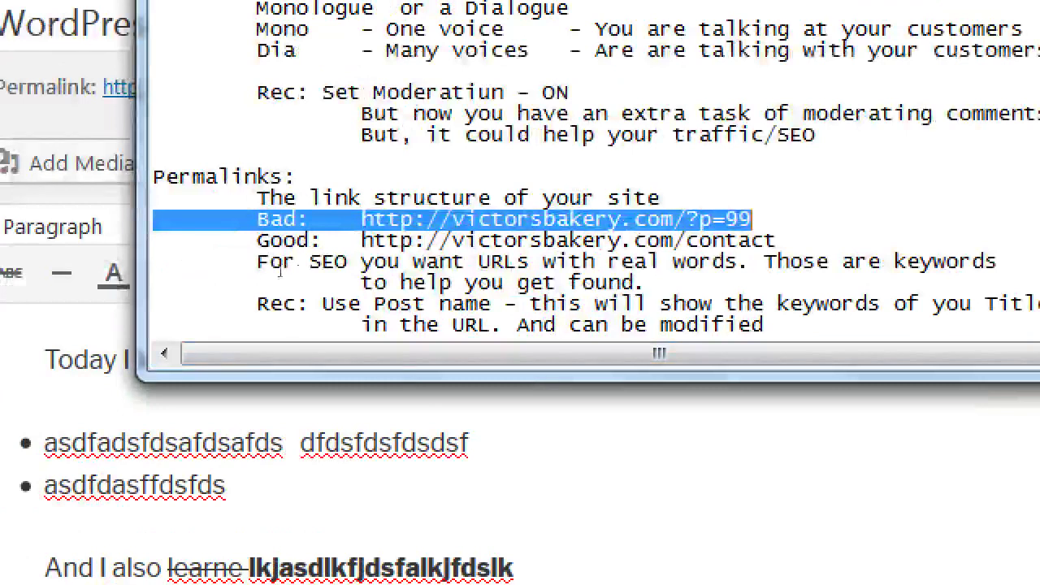
click(339, 255)
key(ctrl+End)
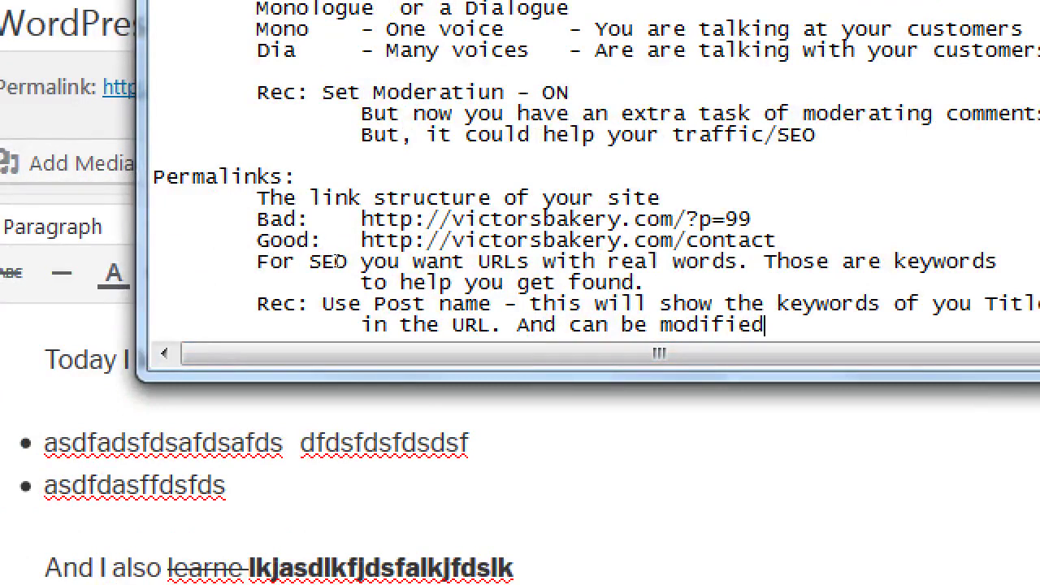
key(Return)
key(Return)
text(Posts, p)
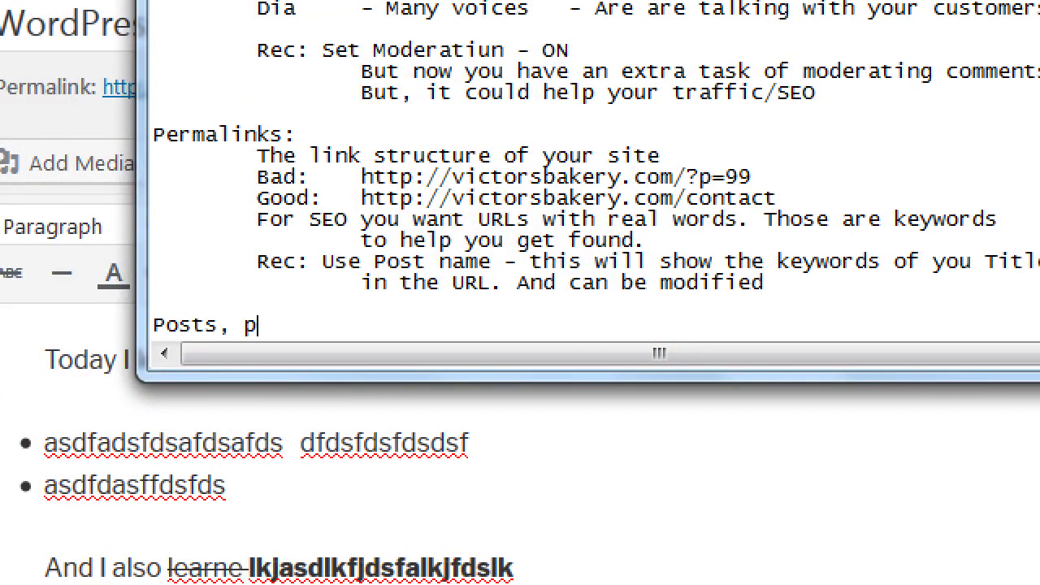
text(ages, etc have Hitor)
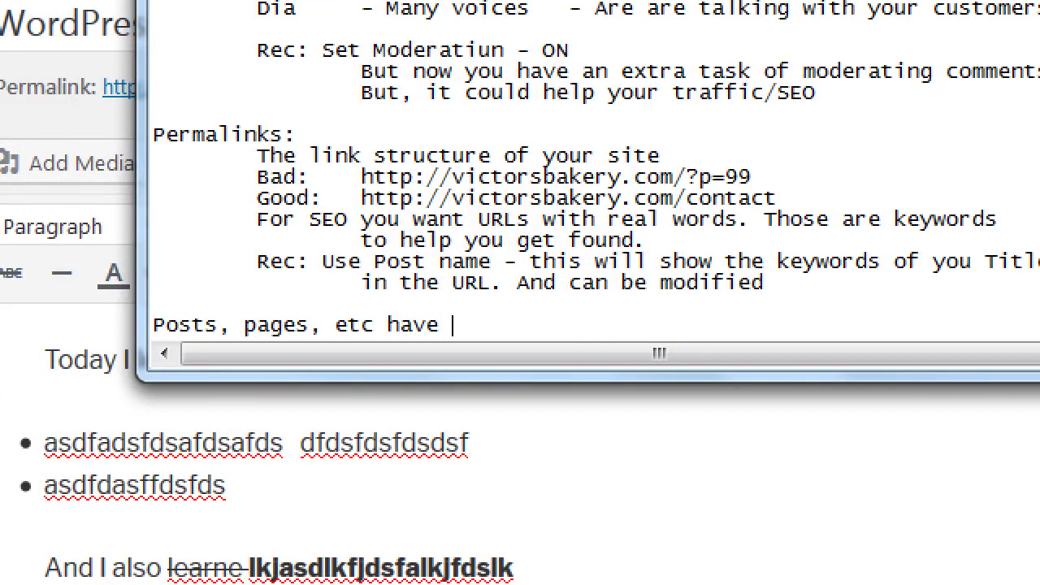
key(BackSpace)
key(BackSpace)
key(BackSpace)
text(story)
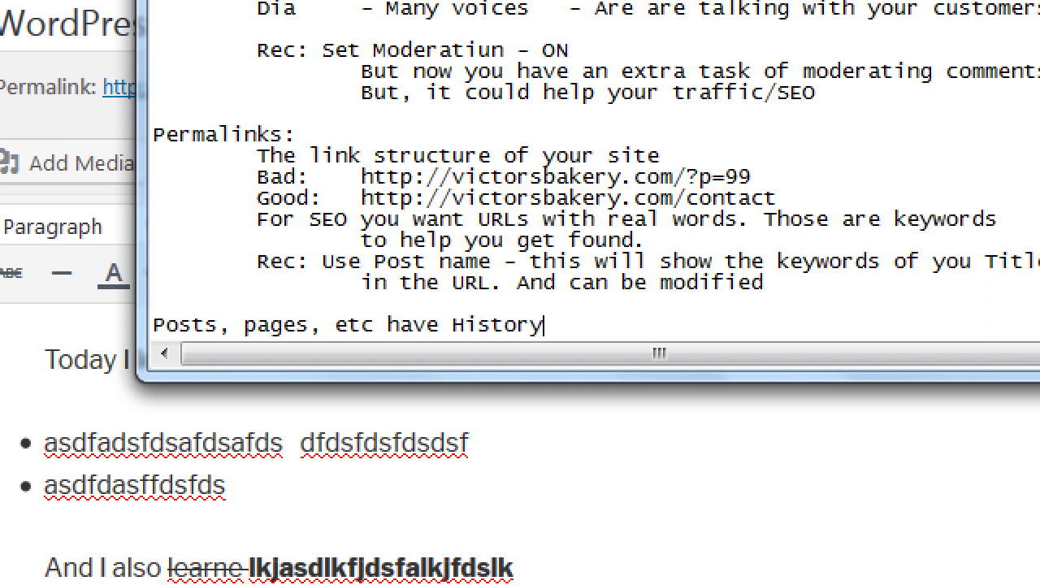
text(. You can r)
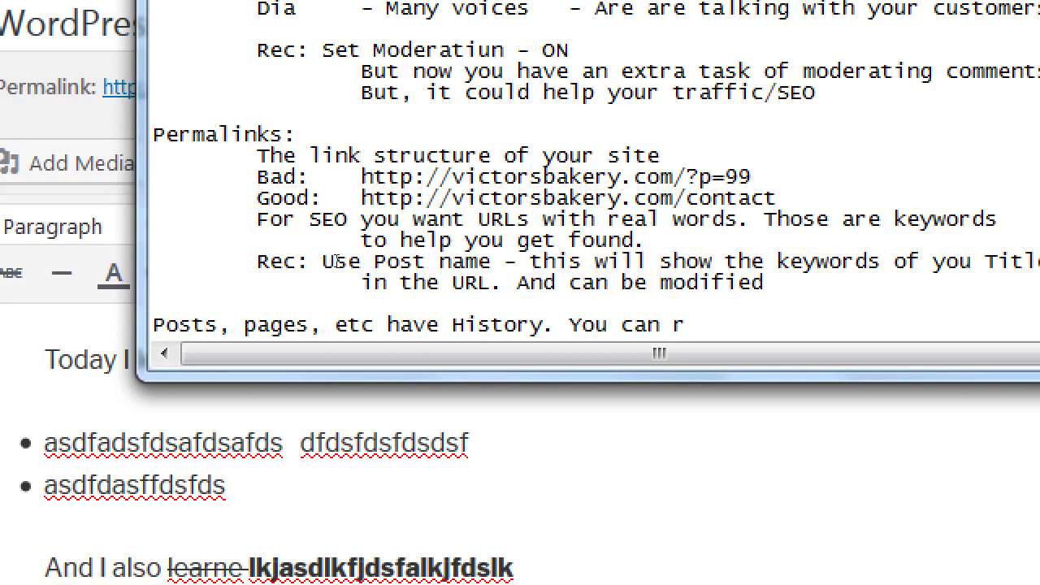
text(eload p)
key(BackSpace)
key(BackSpace)
text(d previous verwsion of)
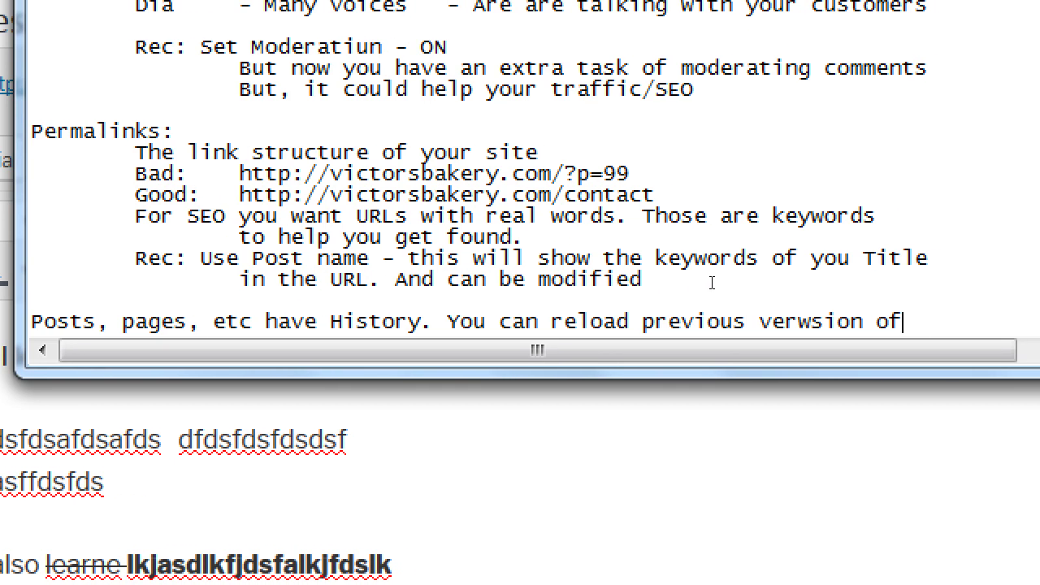
key(BackSpace)
key(BackSpace)
key(BackSpace)
key(BackSpace)
key(BackSpace)
key(BackSpace)
key(BackSpace)
key(BackSpace)
text(sions)
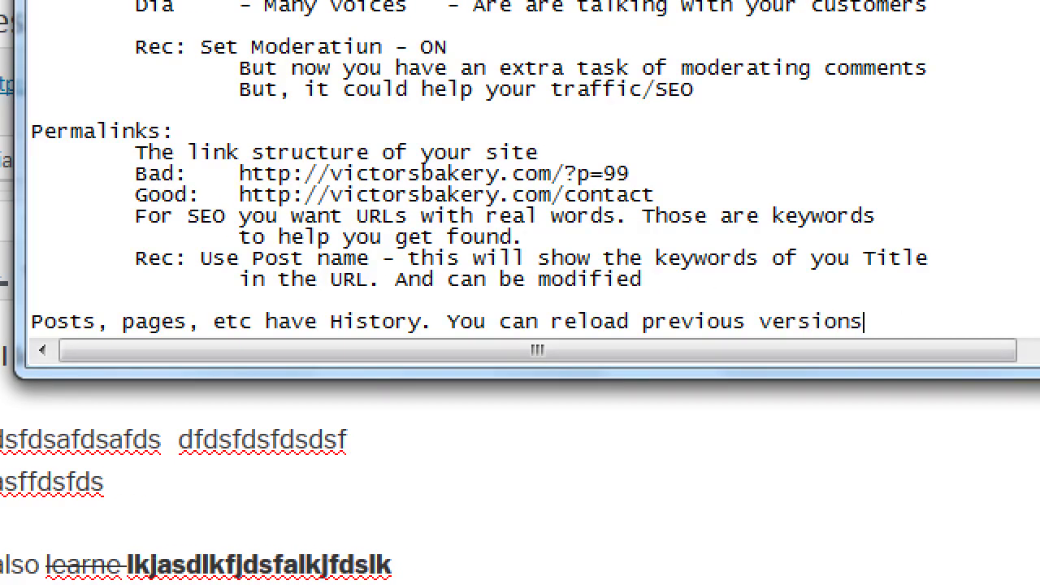
text( of content)
- Add the indented line 'and even restore old versions.' and return to WordPress
key(Return)
key(Tab)
text(and )
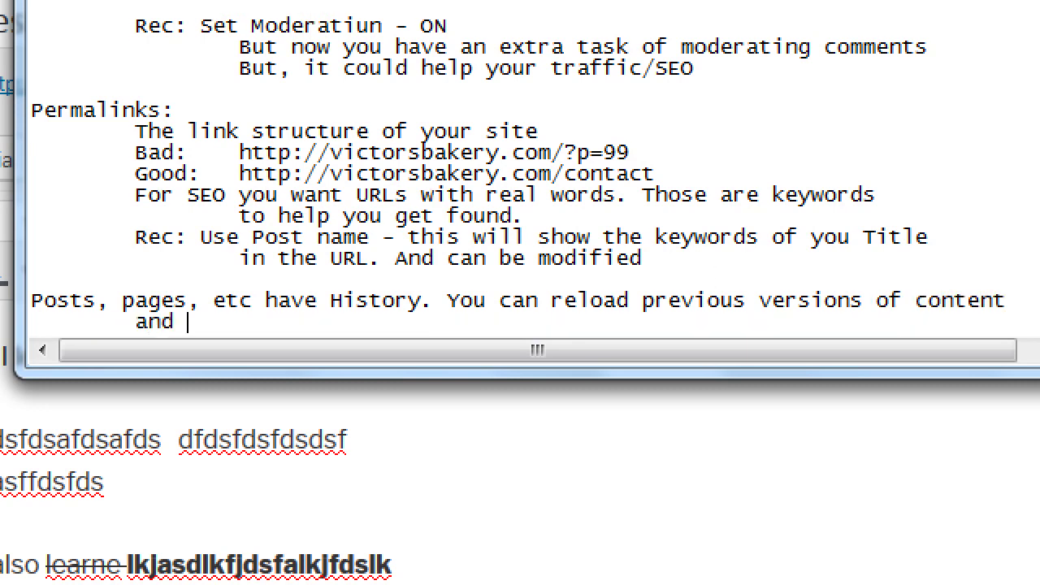
text(even restore o)
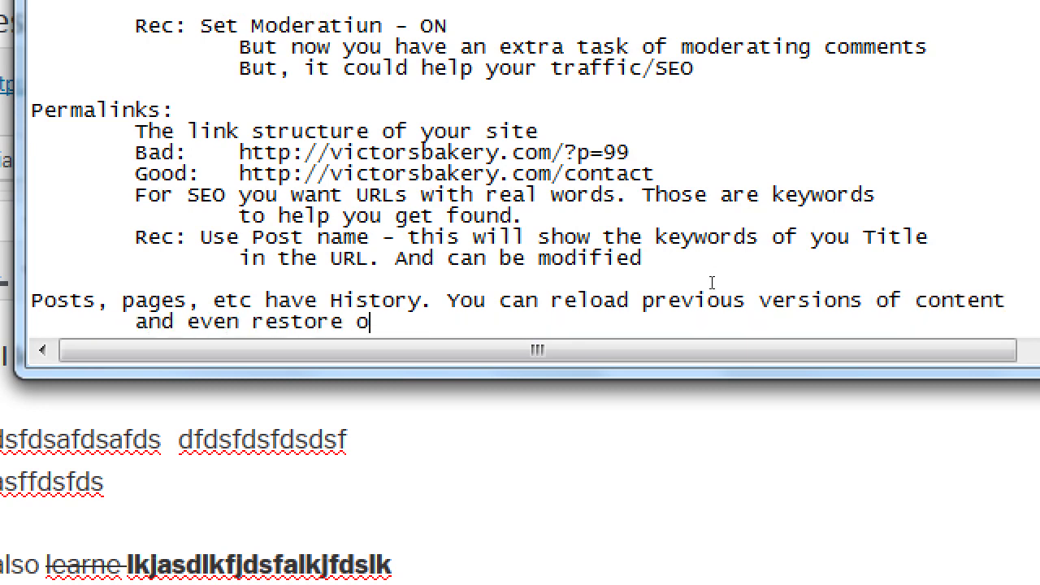
text(ld versions.)
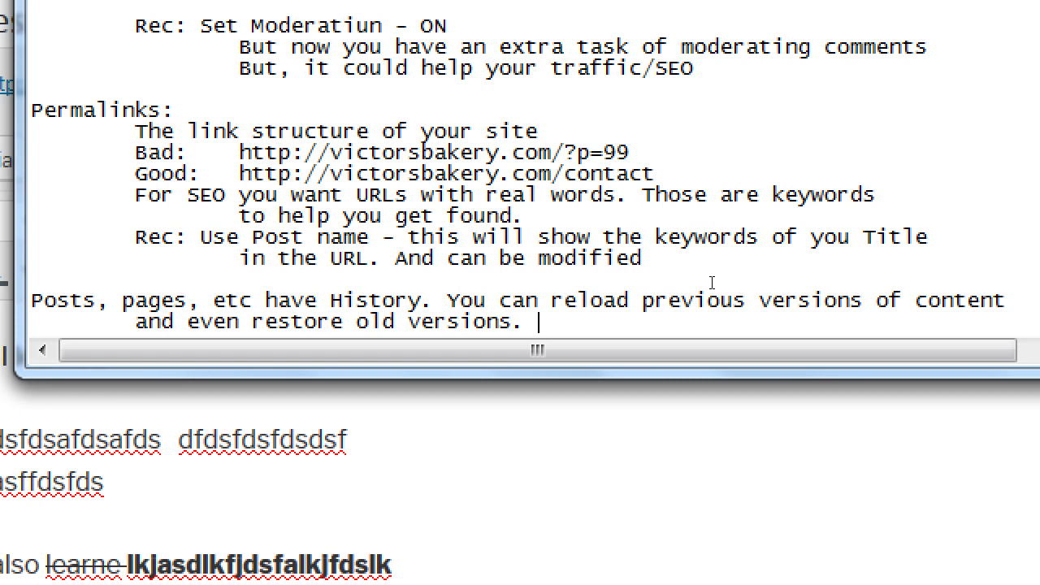
key(super+minus)
key(alt+Tab)
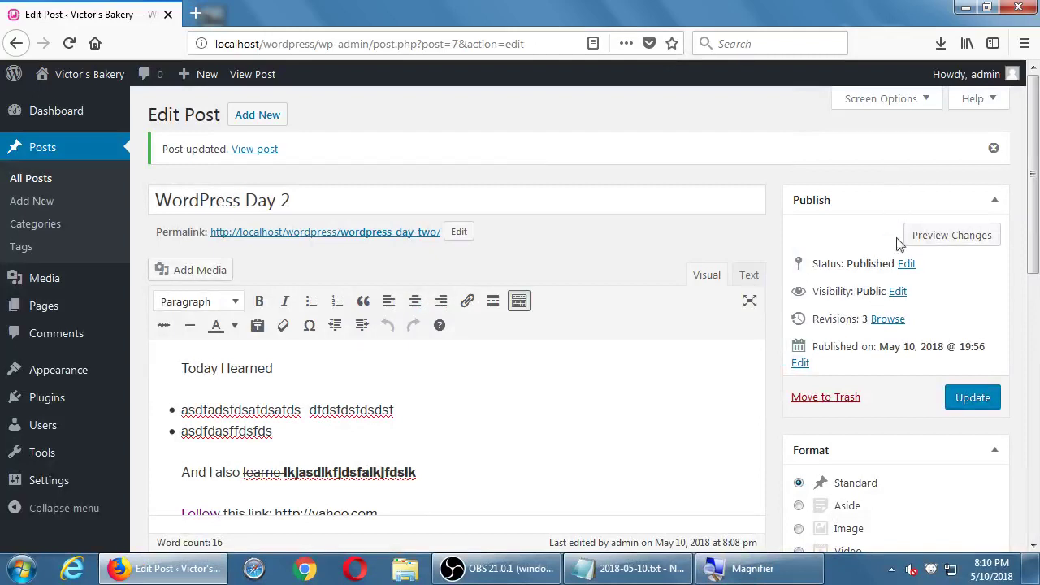
click(889, 321)
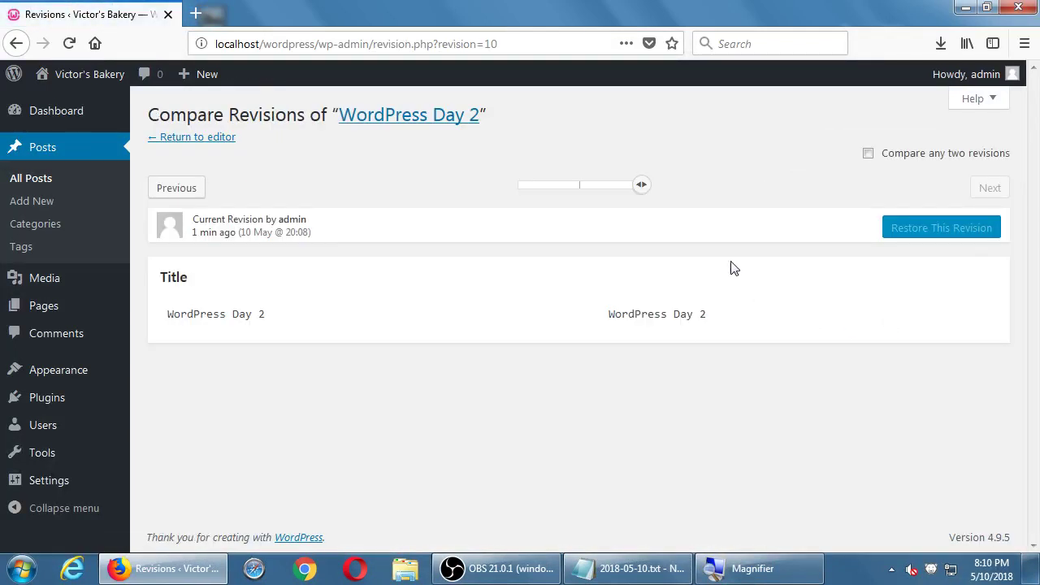
mouse_move(643, 194)
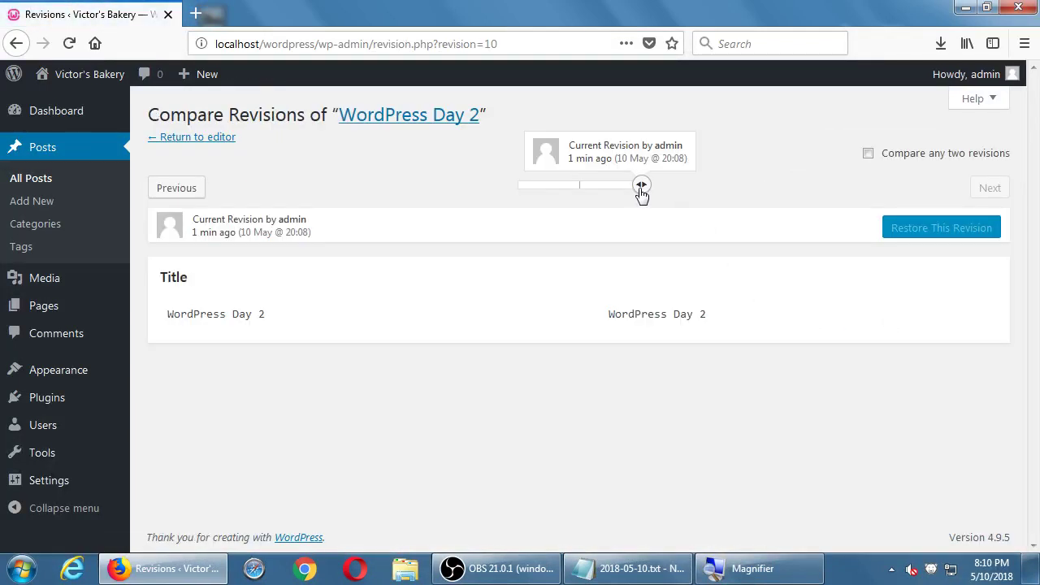
mouse_move(642, 193)
mouse_down()
mouse_move(521, 199)
mouse_move(652, 196)
mouse_up()
drag(652, 196, 597, 200)
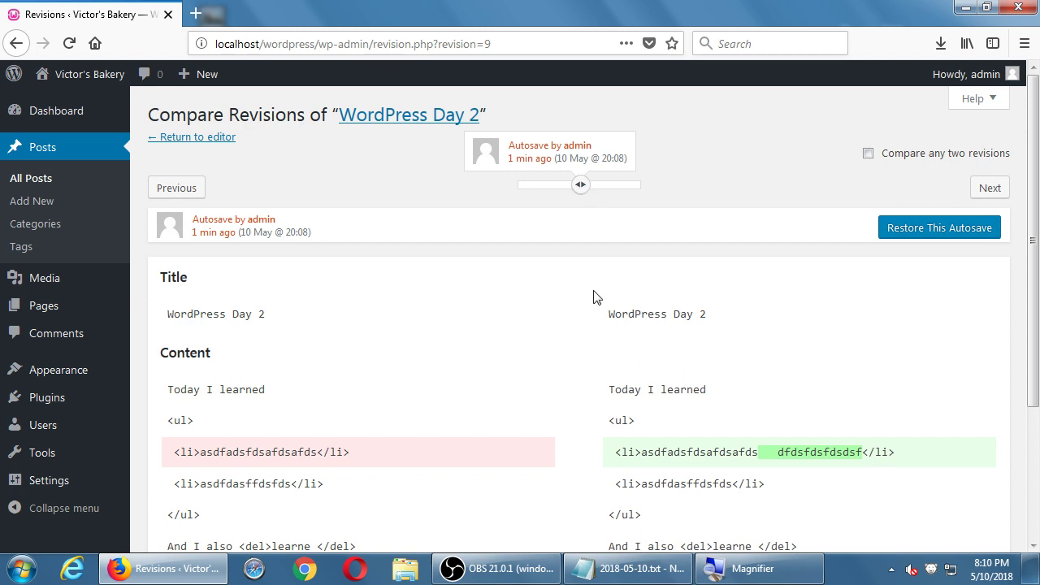
scroll(598, 304, down, 3)
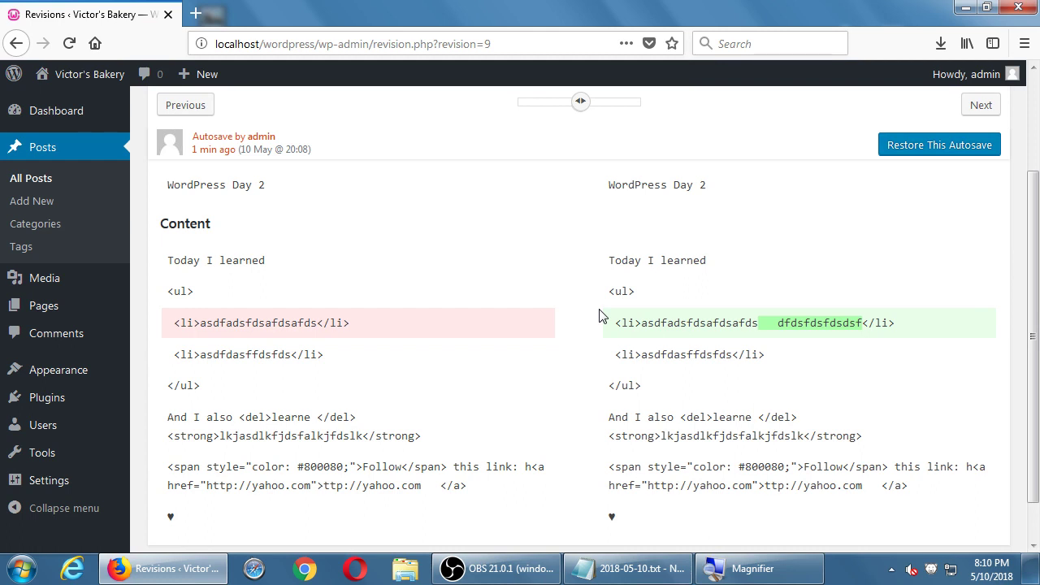
drag(580, 104, 526, 104)
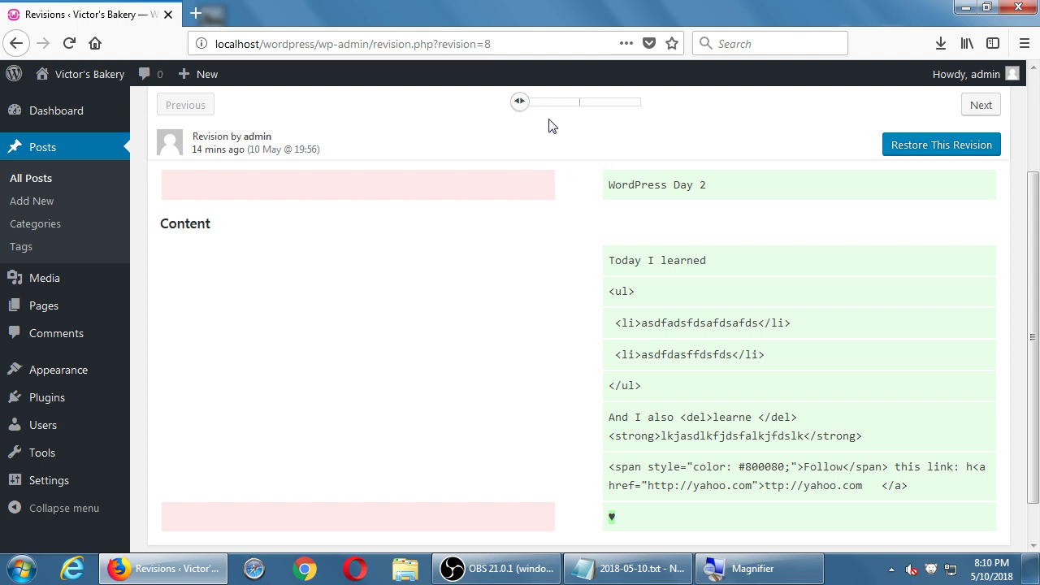
drag(520, 102, 673, 117)
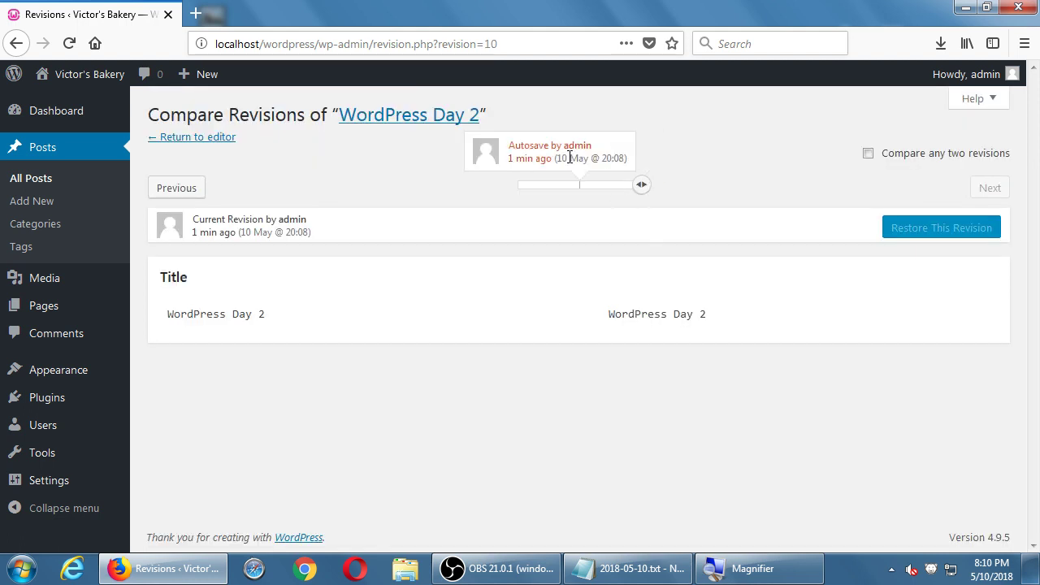
drag(633, 185, 608, 186)
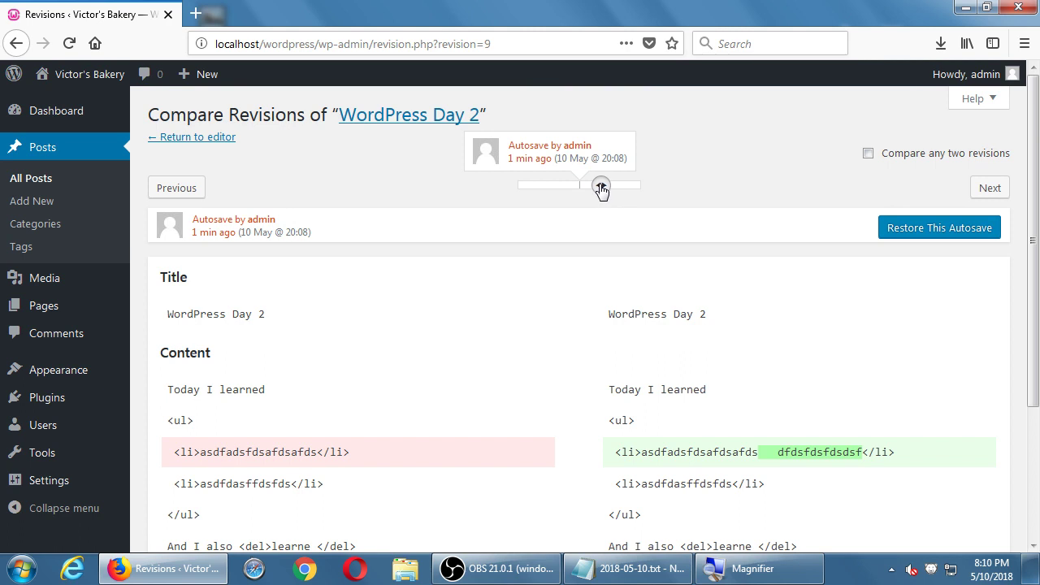
click(219, 138)
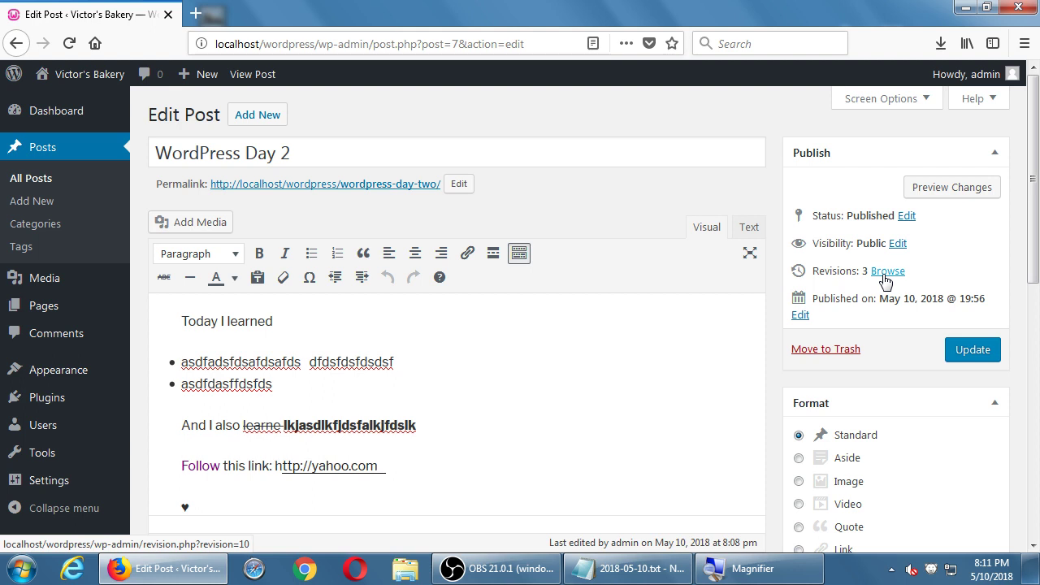
click(885, 276)
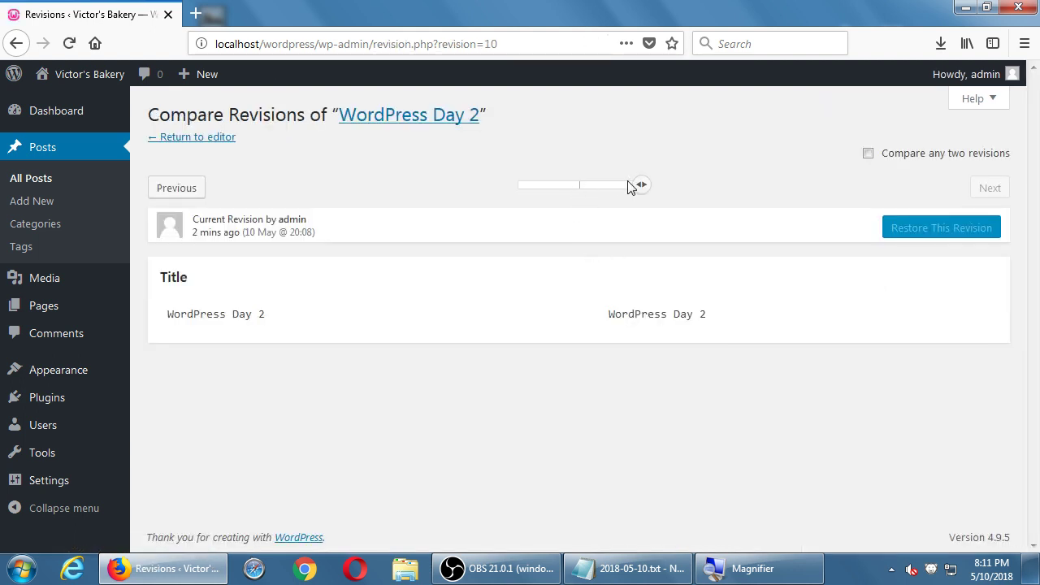
drag(641, 185, 527, 201)
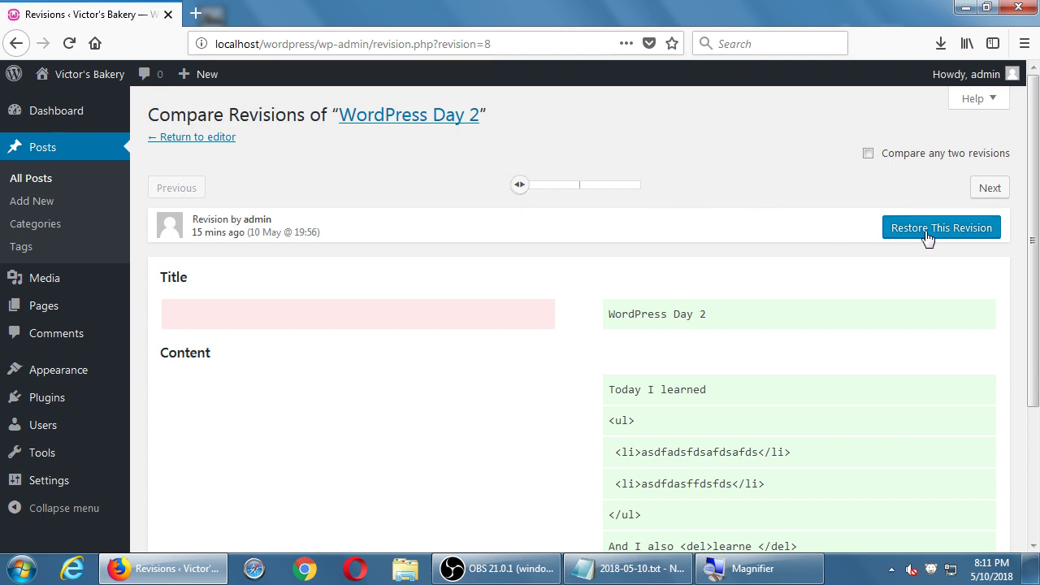
click(175, 137)
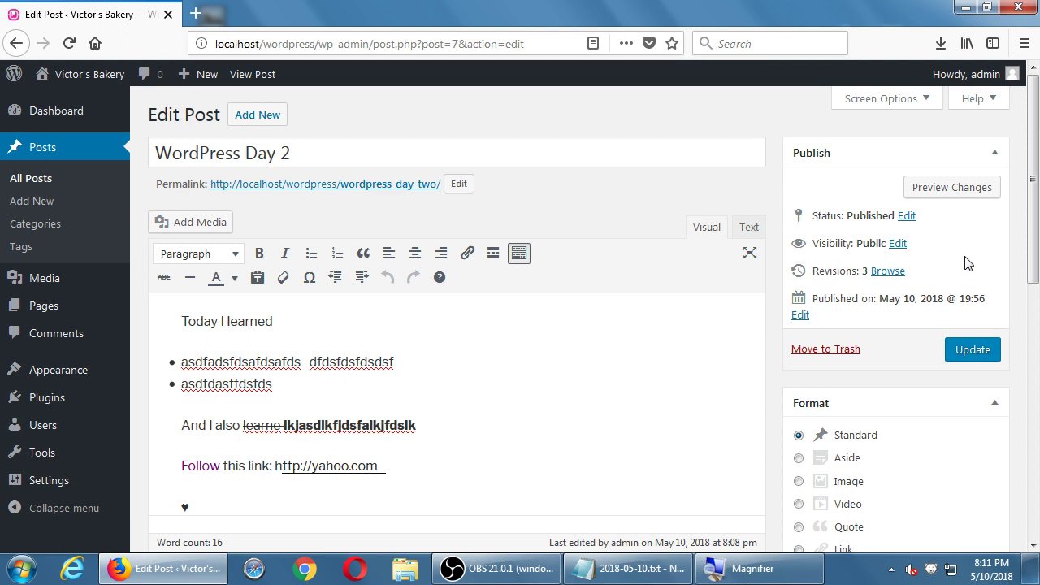
- Try Password protected visibility with a password, then switch the post's visibility to Private
key(super+plus)
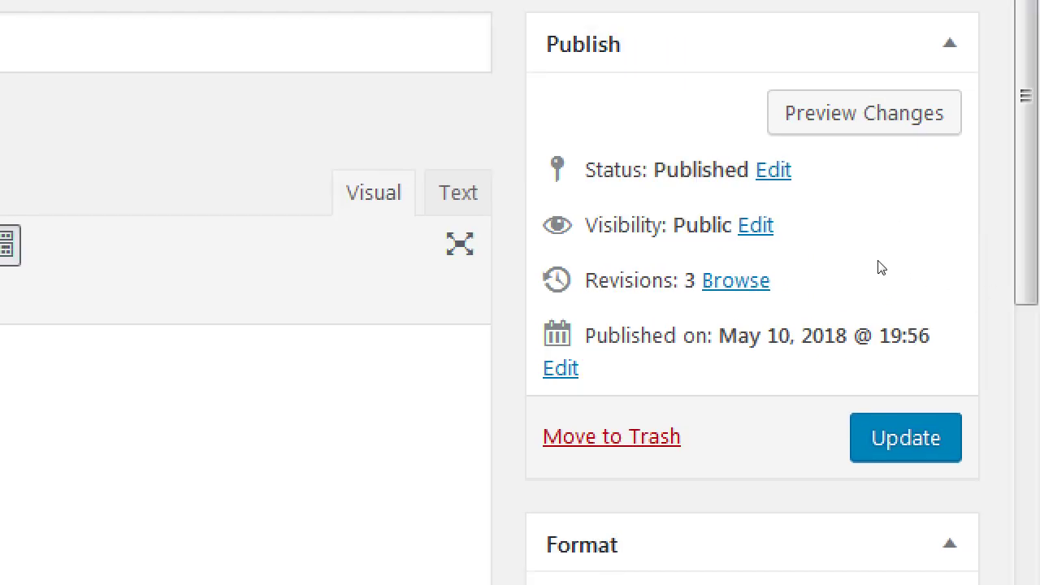
key(Return)
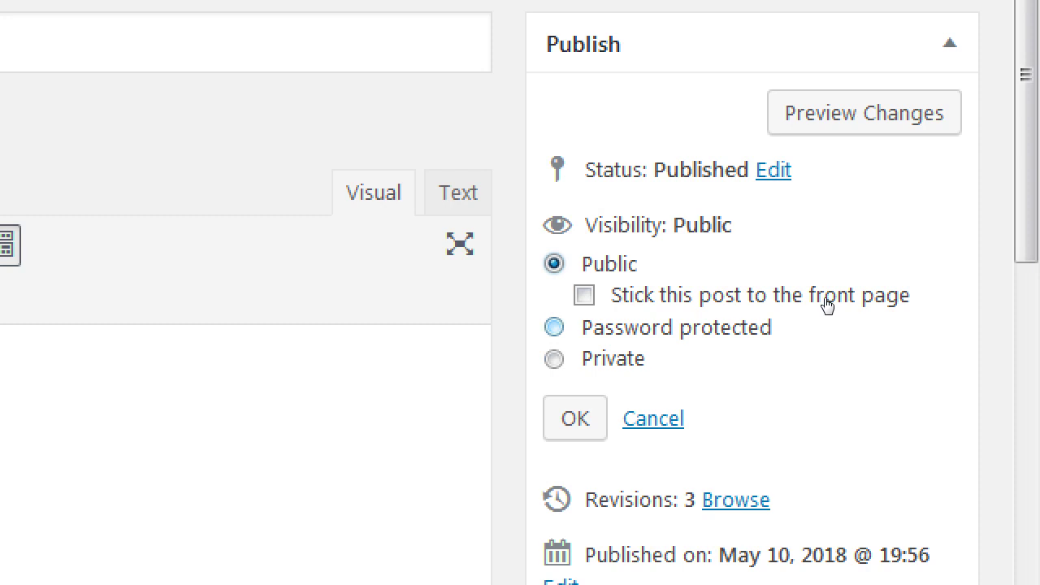
key(Up)
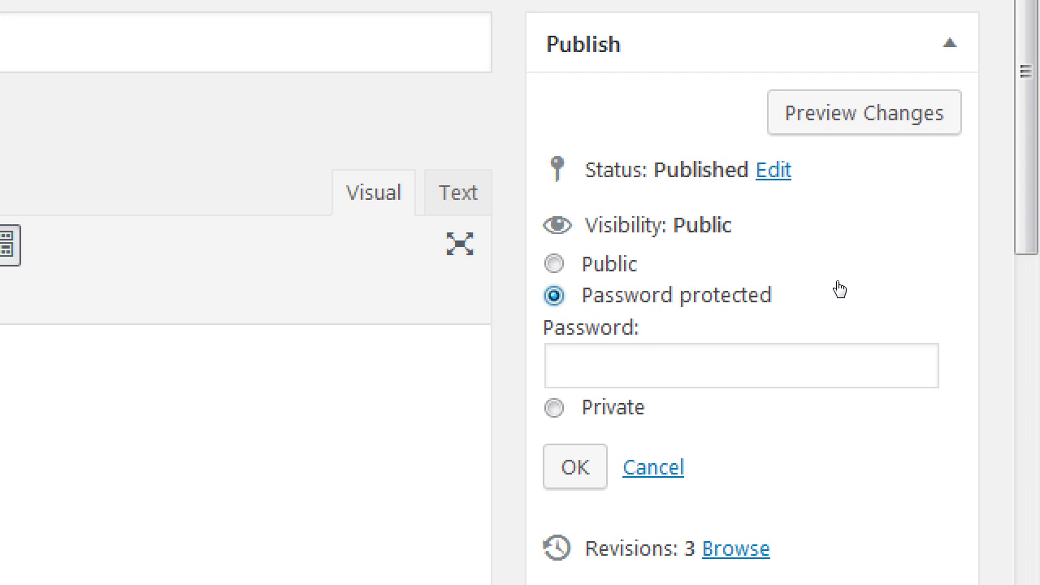
key(Tab)
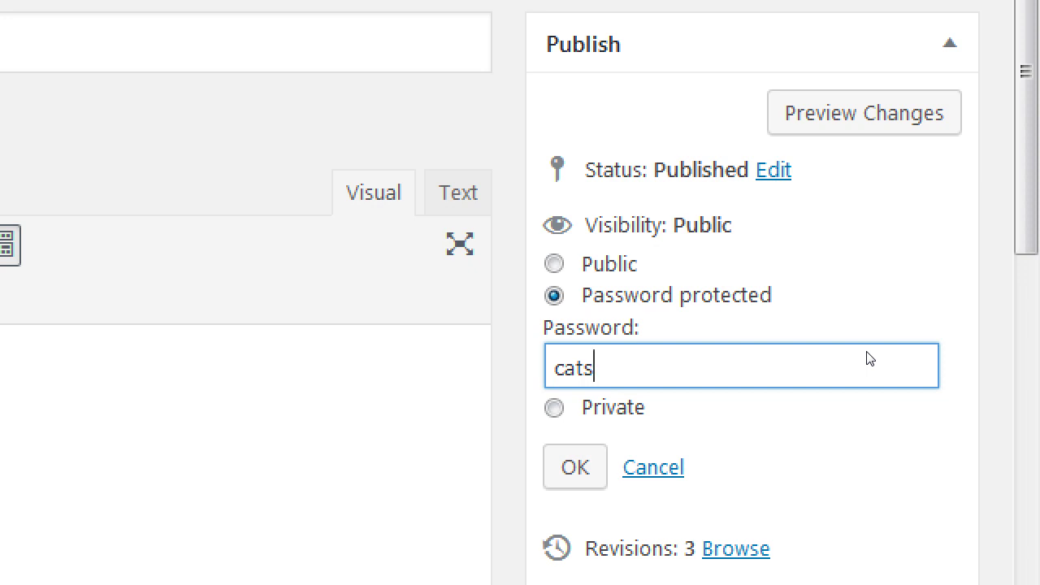
key(Tab)
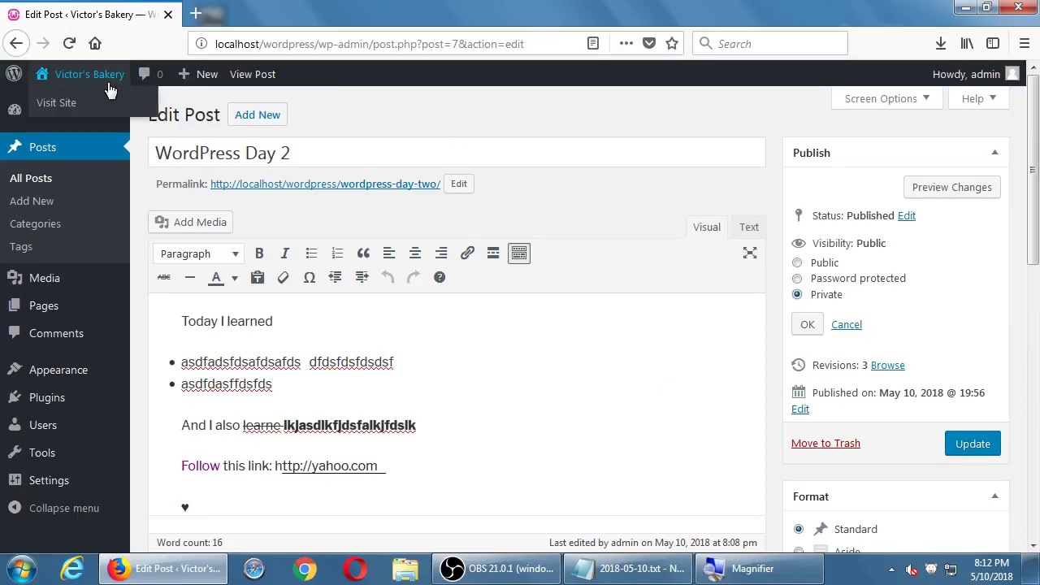
- View the site's front page in a new browser tab
middle_click(111, 91)
click(248, 20)
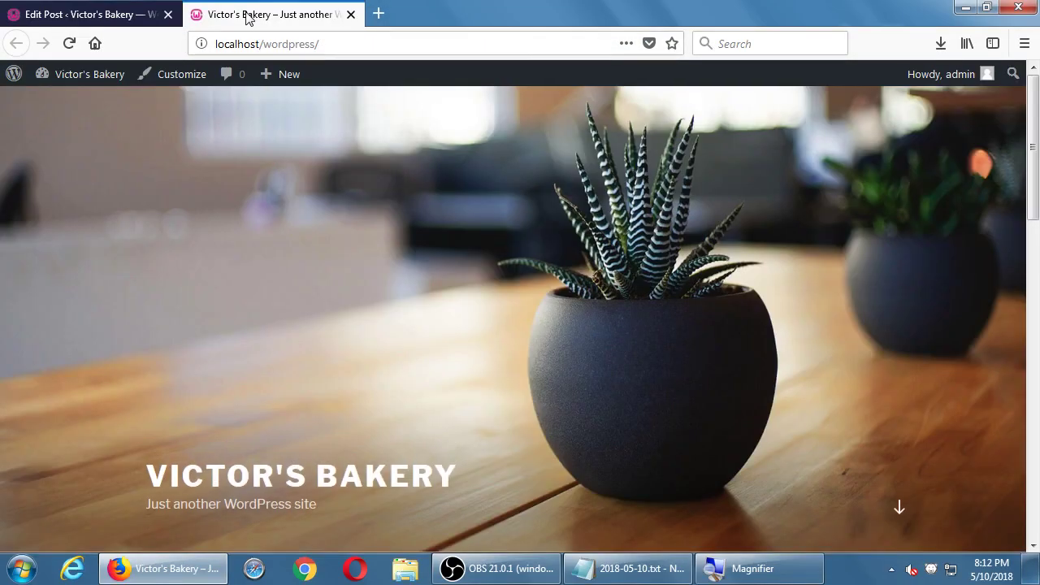
scroll(361, 304, down, 6)
drag(199, 333, 298, 334)
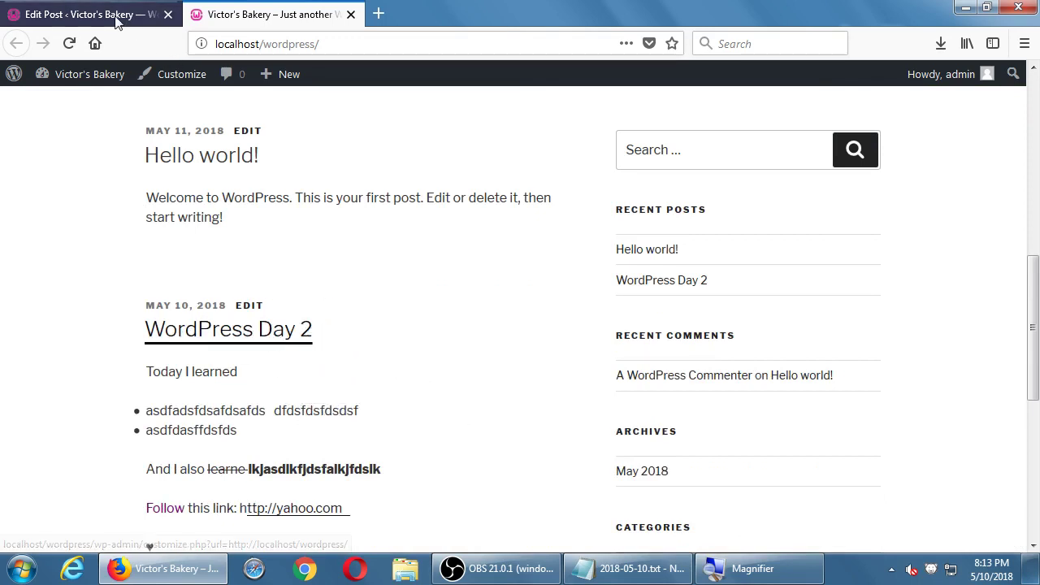
- Confirm Private visibility, update the post, and reload the front page to verify it
click(116, 21)
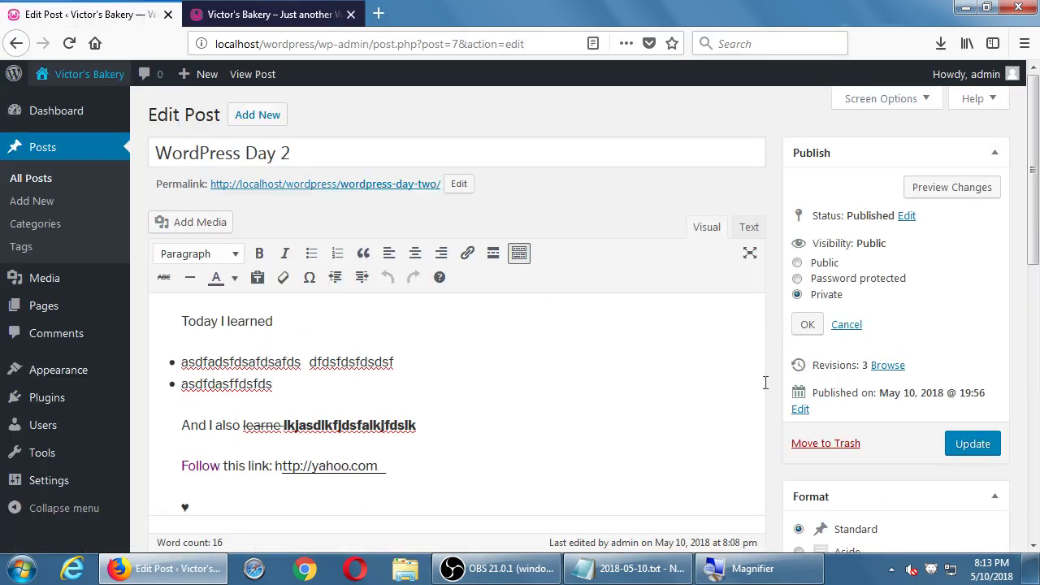
click(814, 324)
click(970, 351)
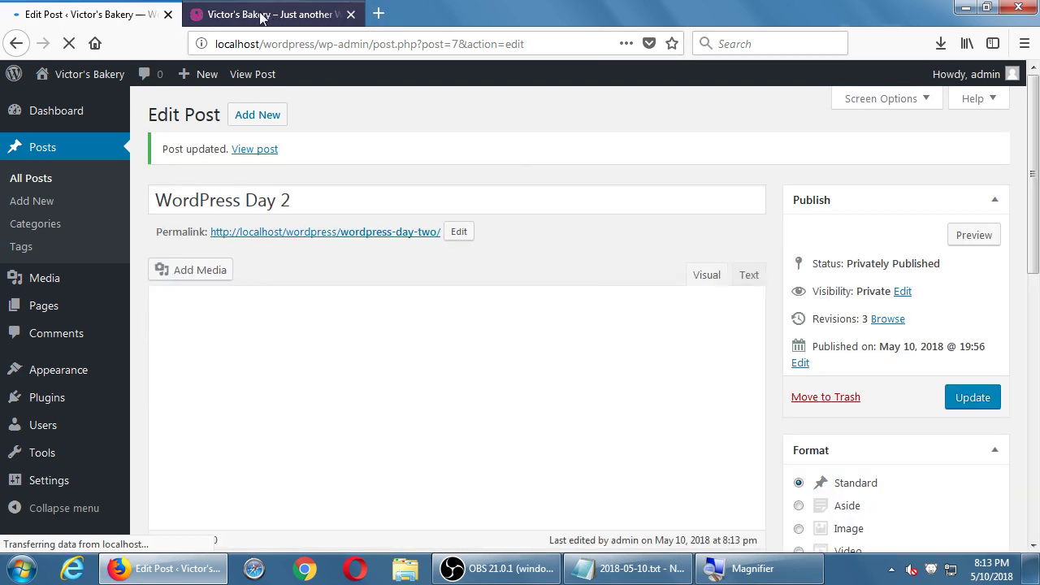
click(262, 14)
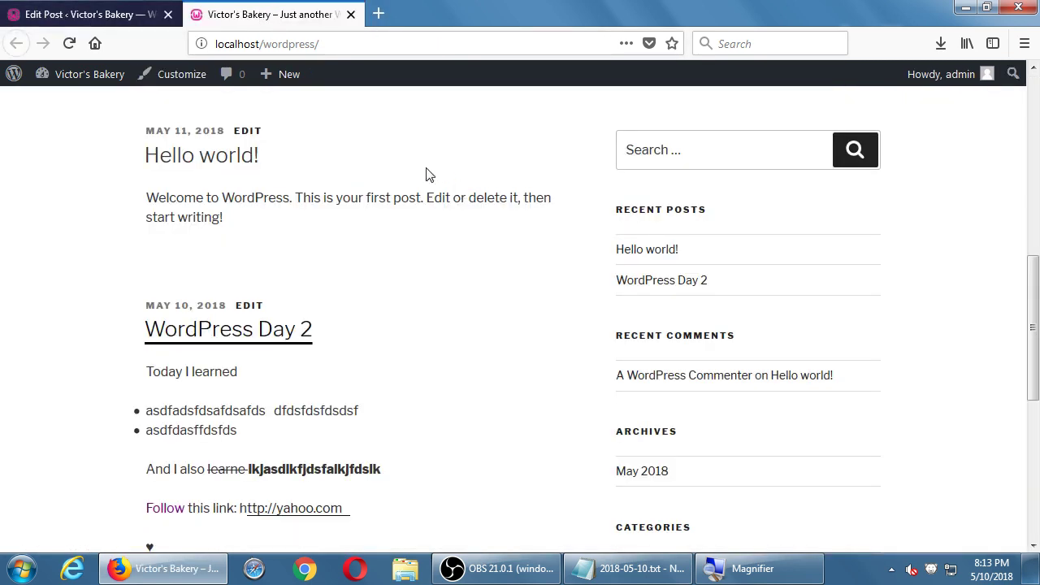
key(F5)
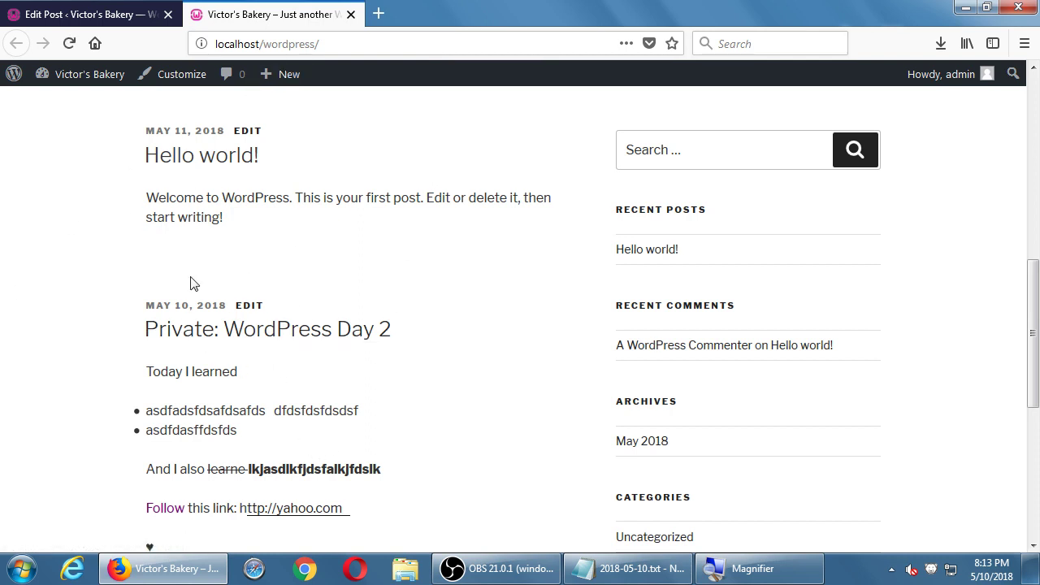
click(114, 14)
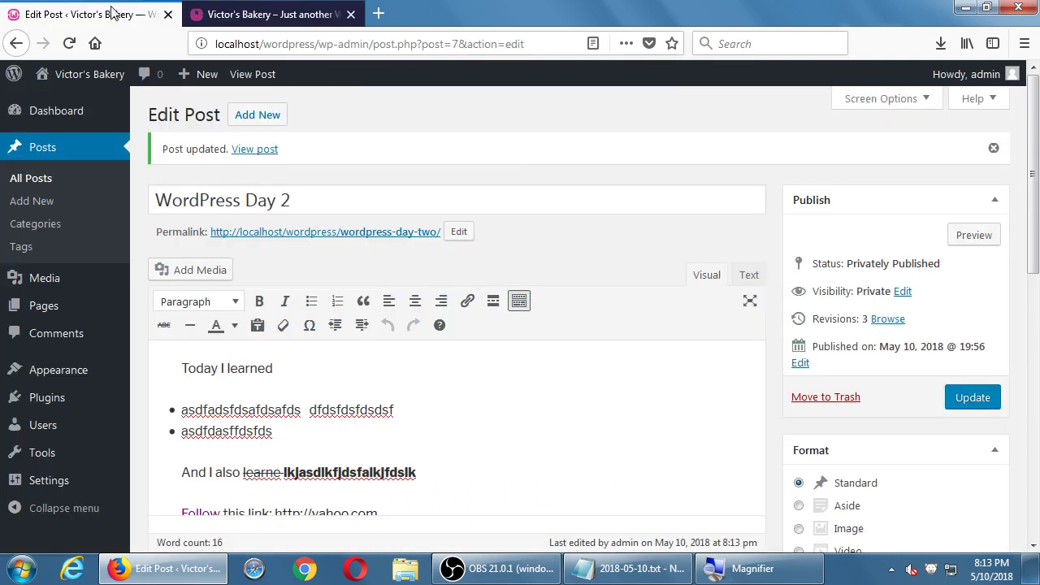
click(894, 292)
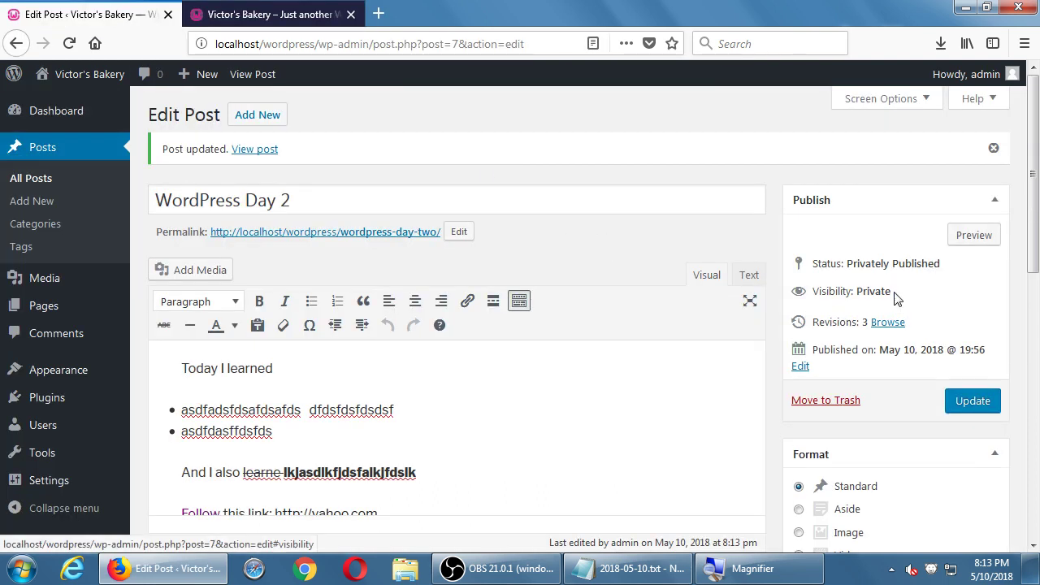
click(824, 310)
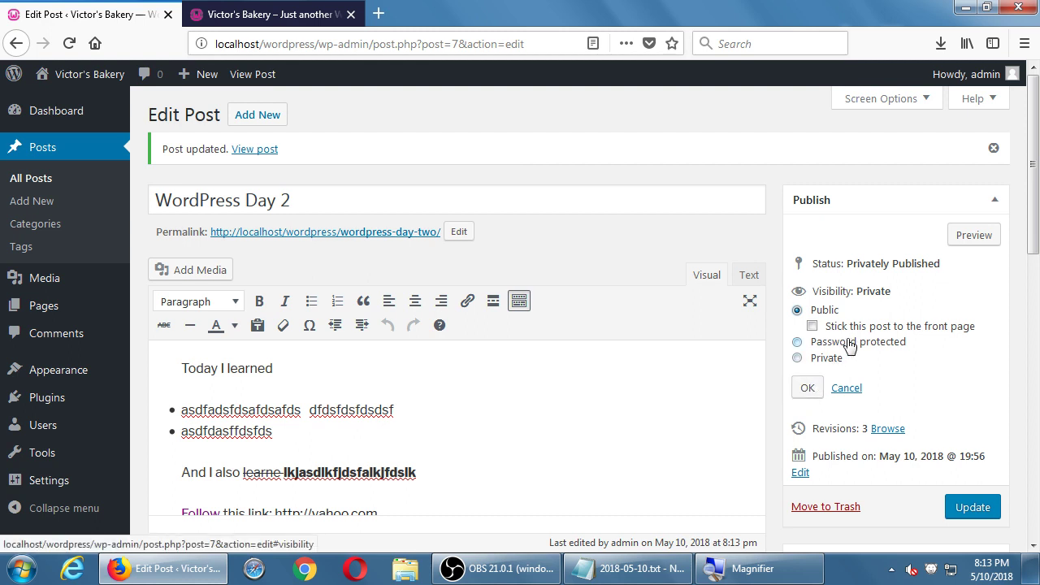
click(807, 388)
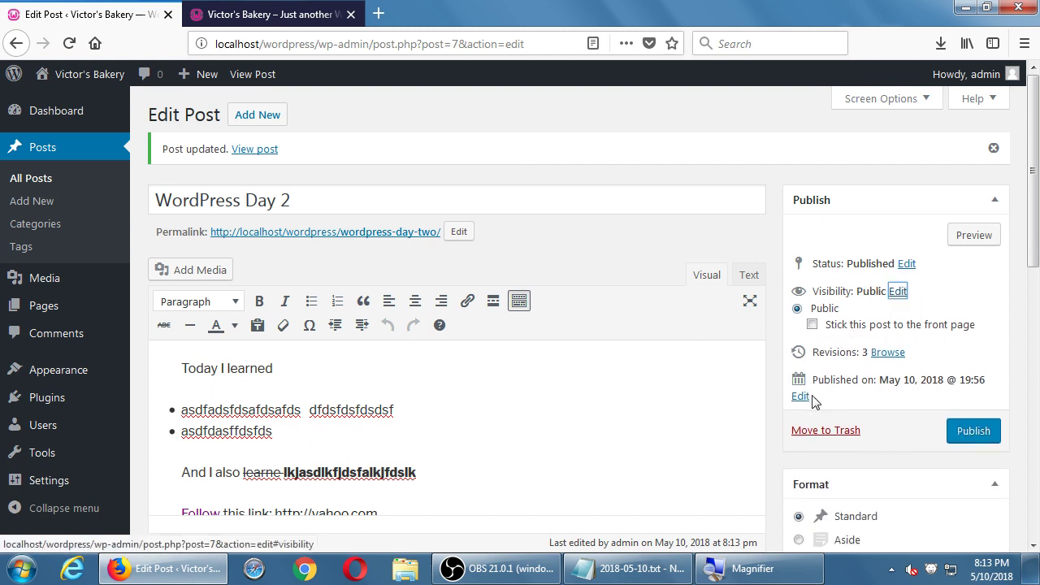
click(906, 264)
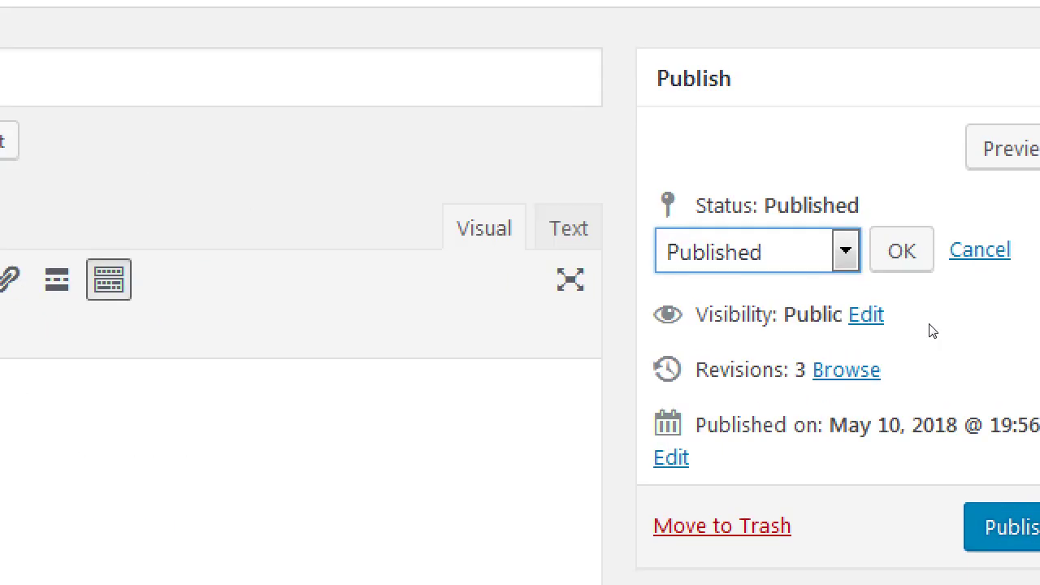
key(Return)
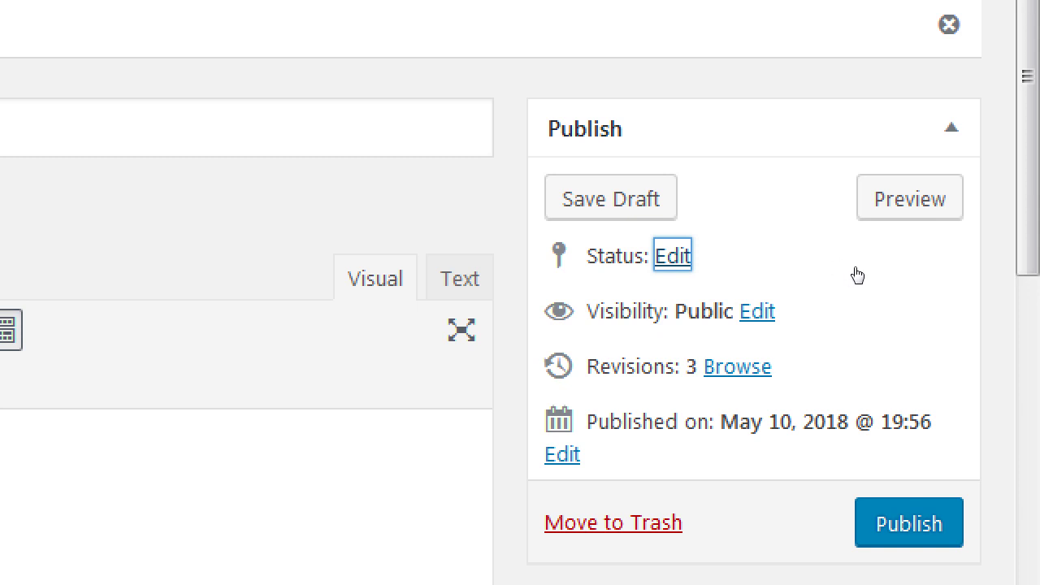
key(Return)
key(alt+Down)
key(Down)
key(Down)
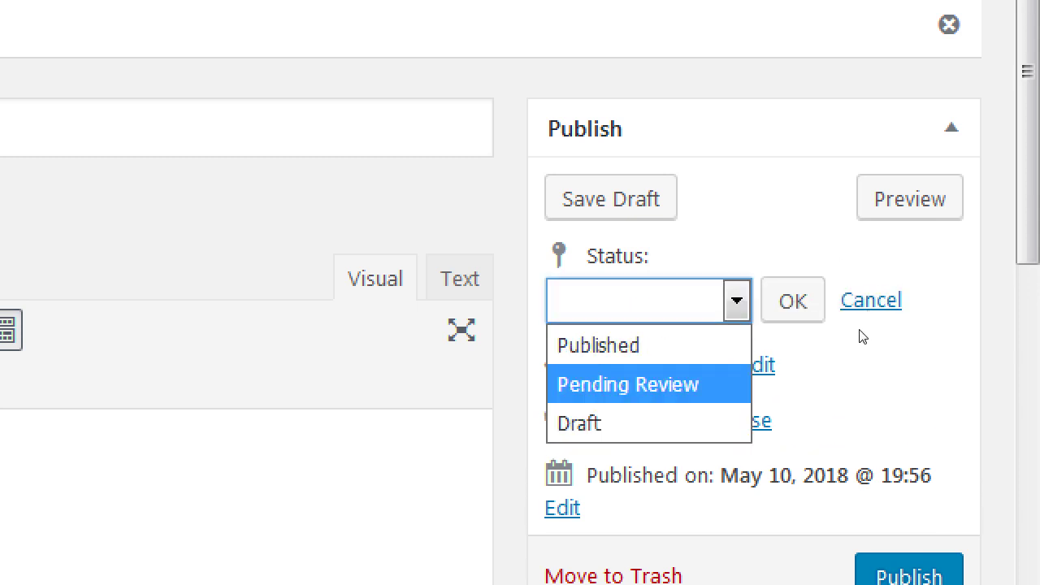
key(Down)
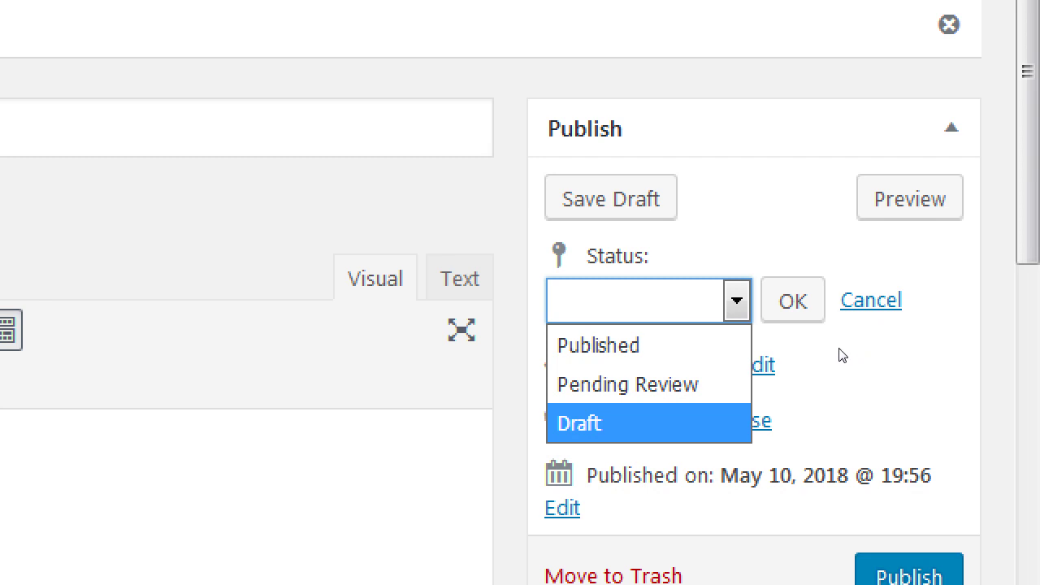
key(Return)
key(Tab)
key(Return)
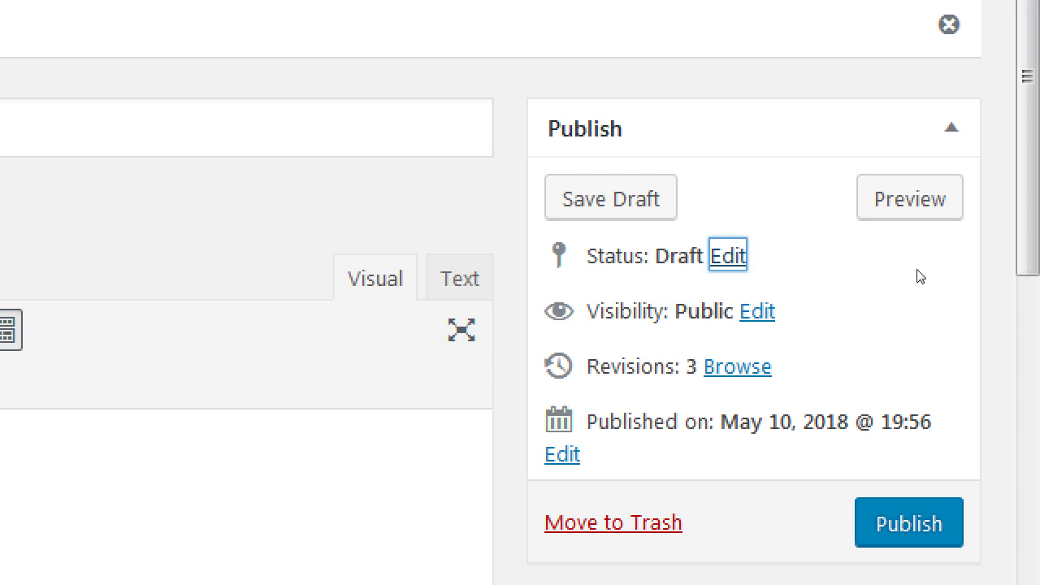
click(897, 271)
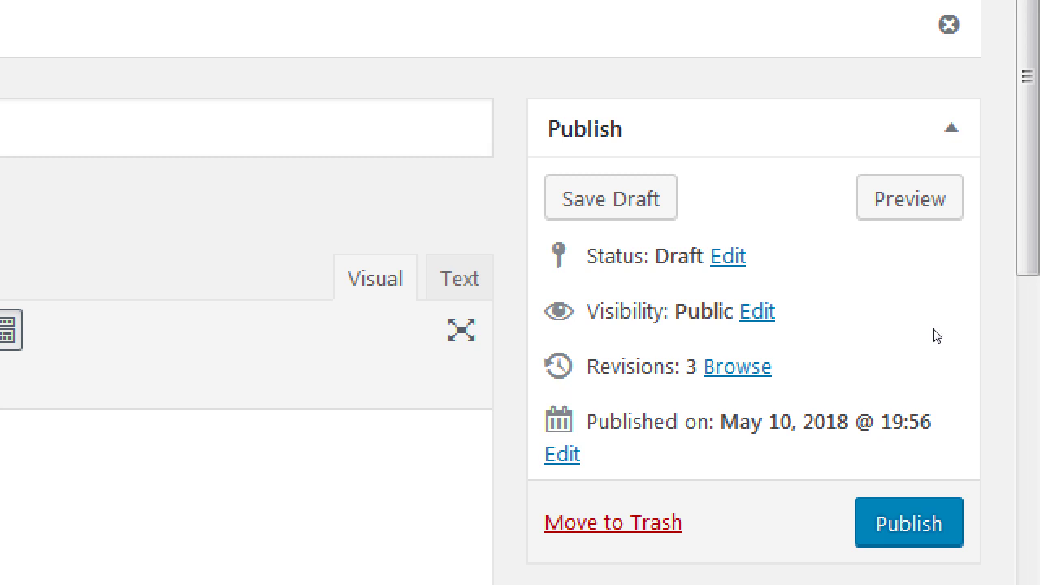
click(894, 301)
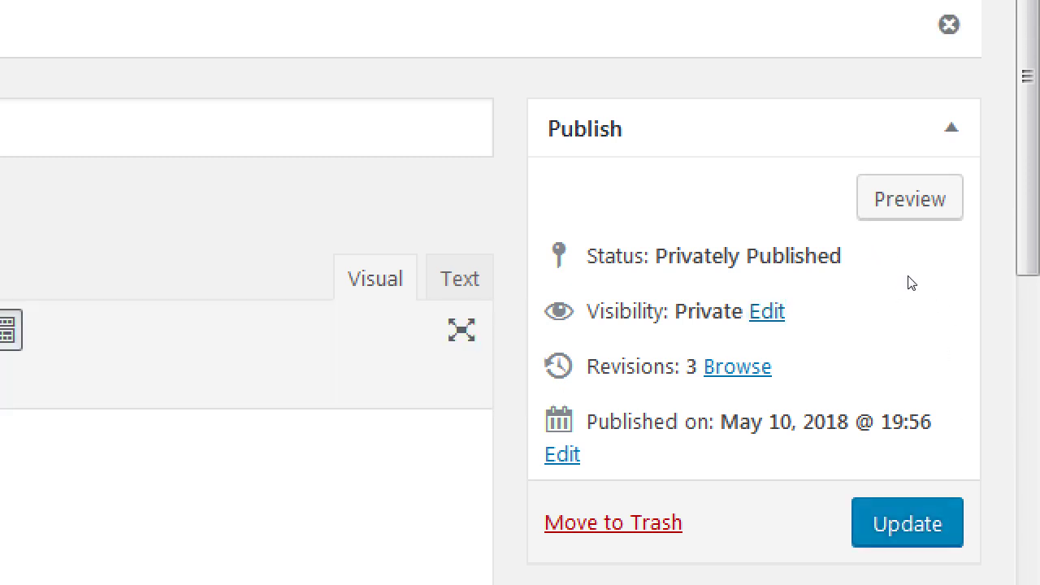
key(Return)
key(Tab)
key(space)
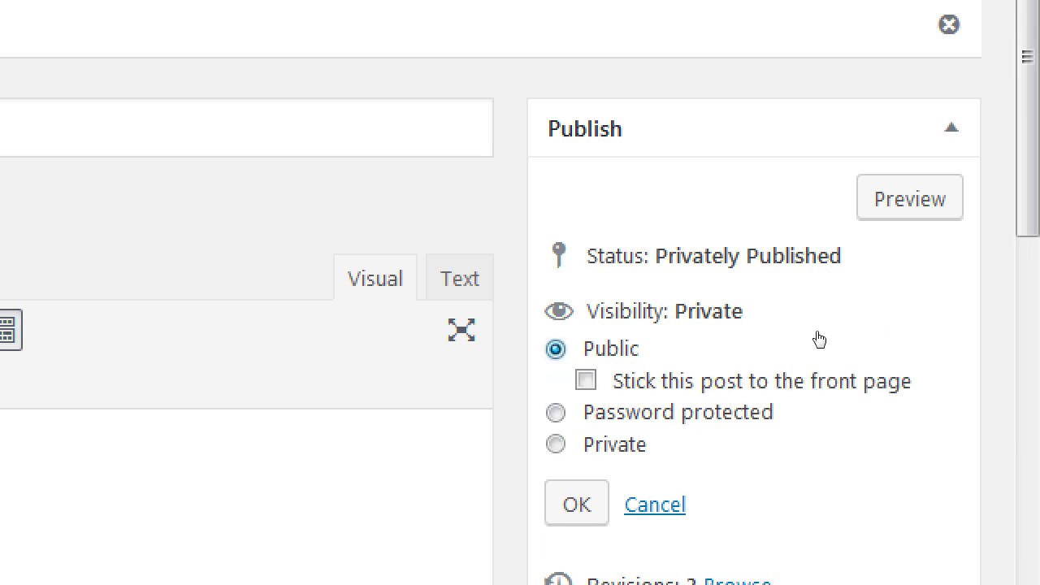
key(Return)
key(shift+Tab)
key(Return)
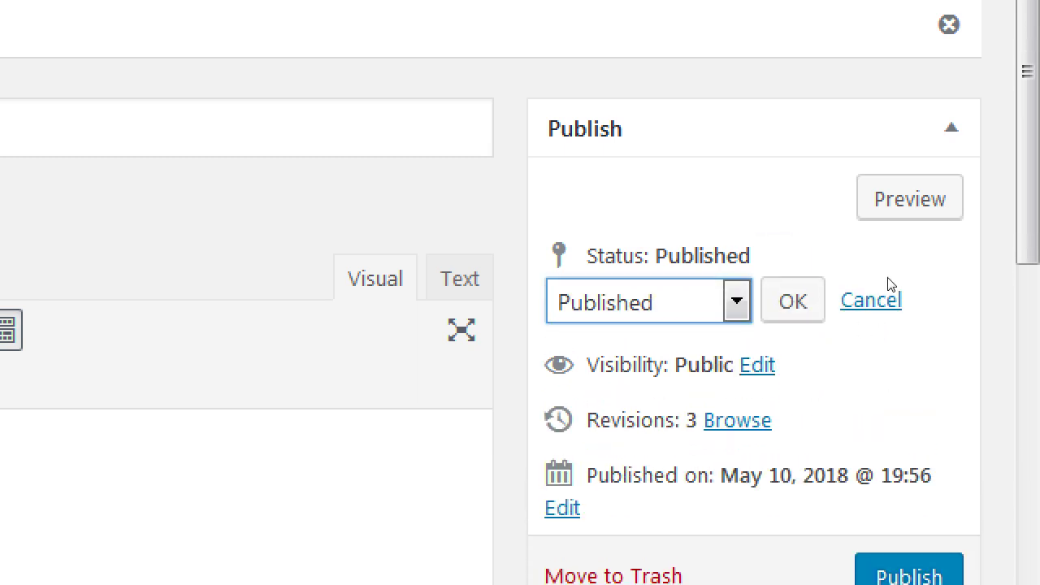
key(alt+Down)
key(Down)
key(Down)
key(Return)
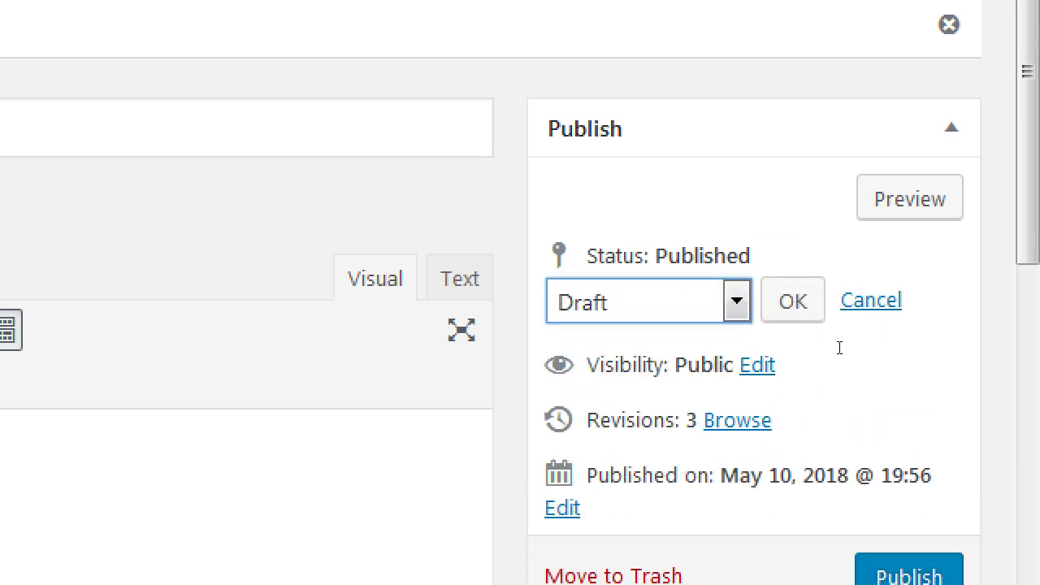
key(Tab)
key(Return)
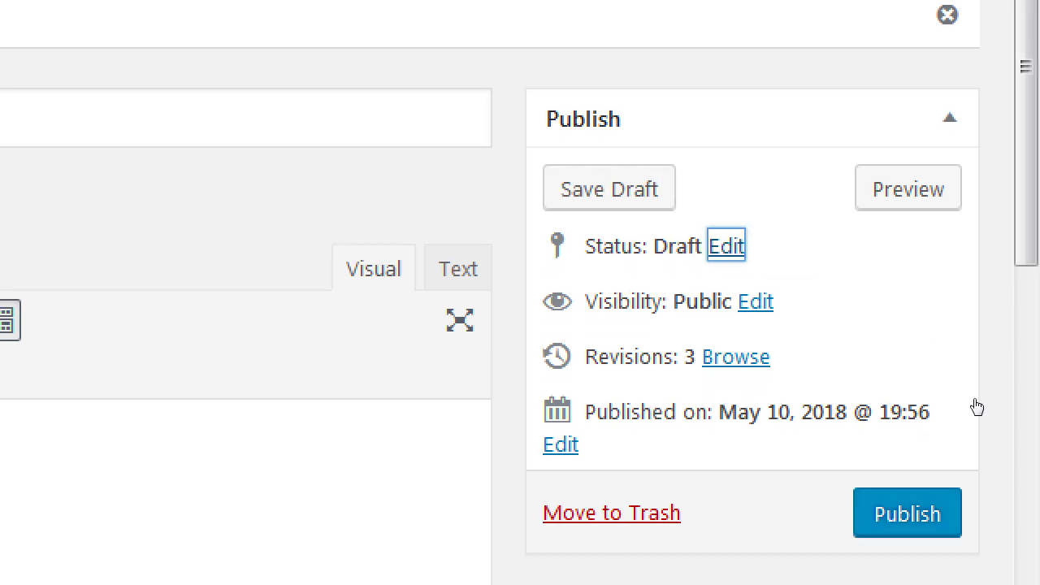
key(shift+Tab)
key(shift+Tab)
key(Return)
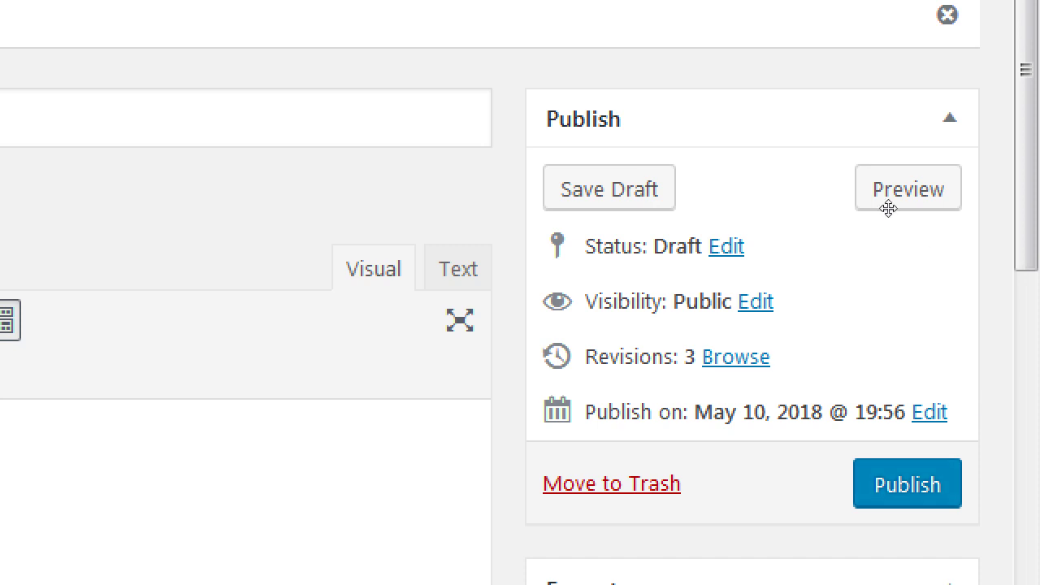
key(Tab)
key(Return)
key(alt+Down)
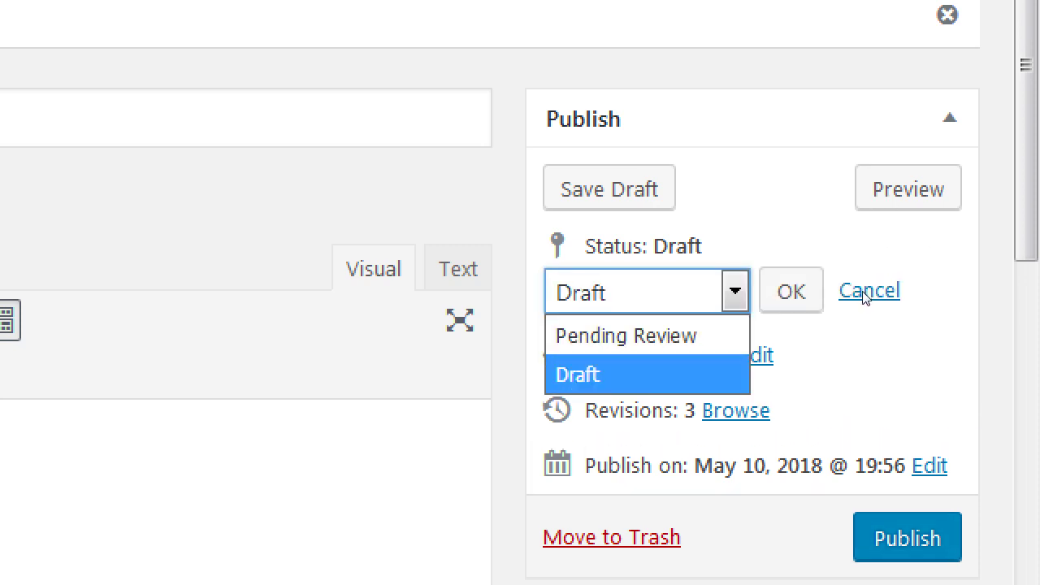
key(Up)
key(Return)
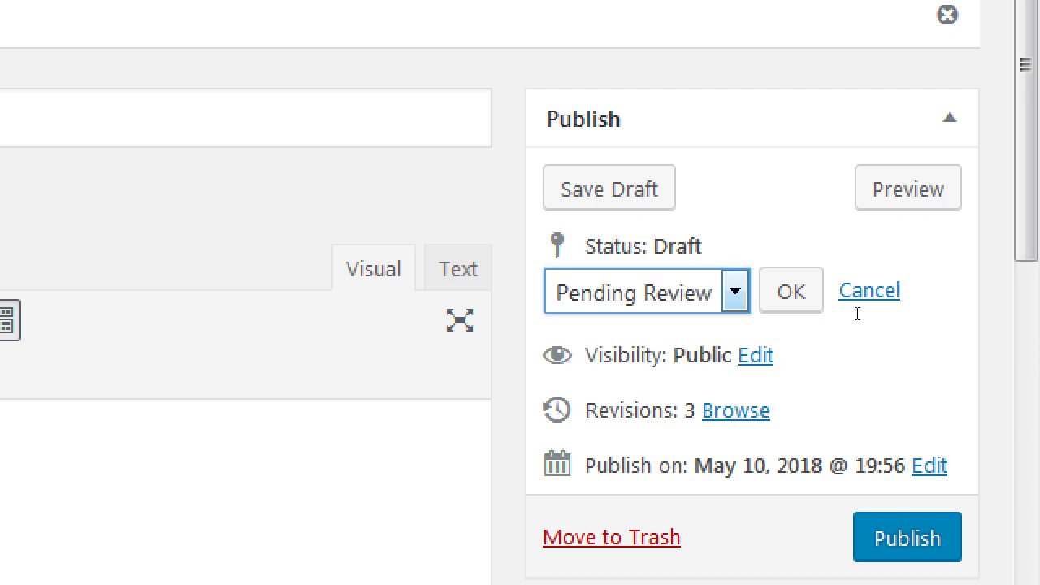
key(Tab)
key(Return)
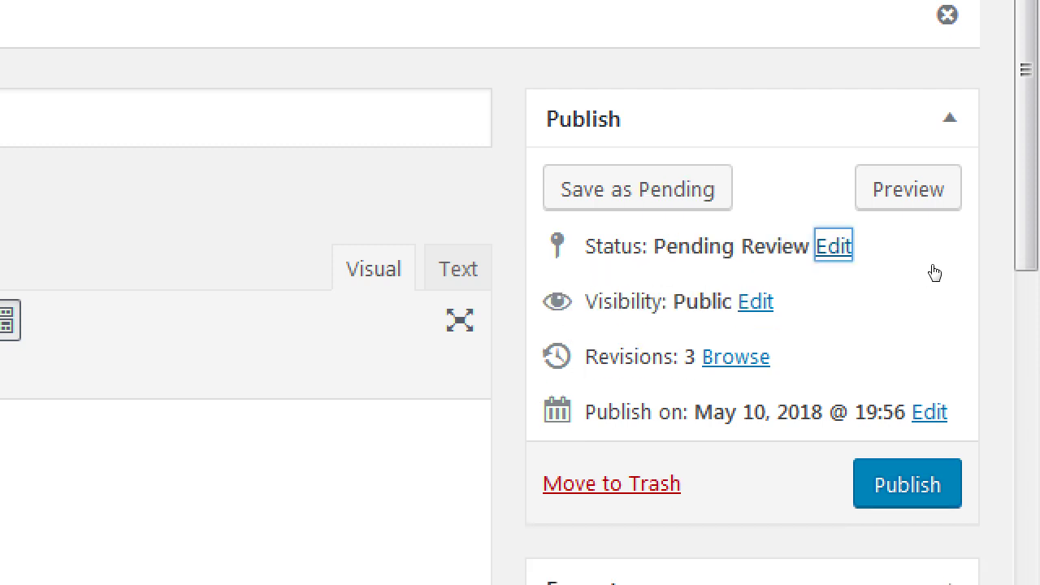
key(Return)
key(alt+Down)
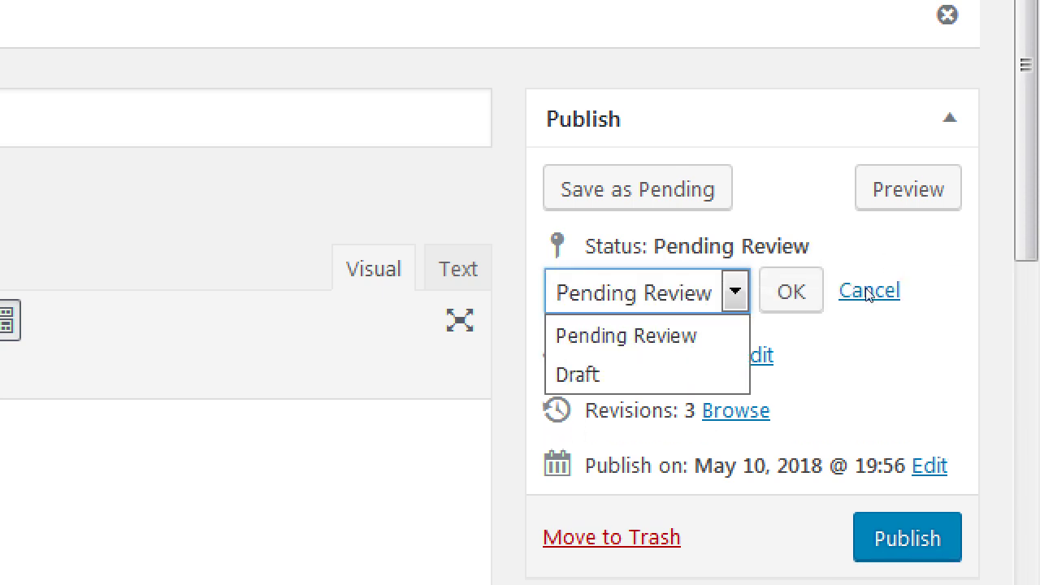
key(Down)
key(Up)
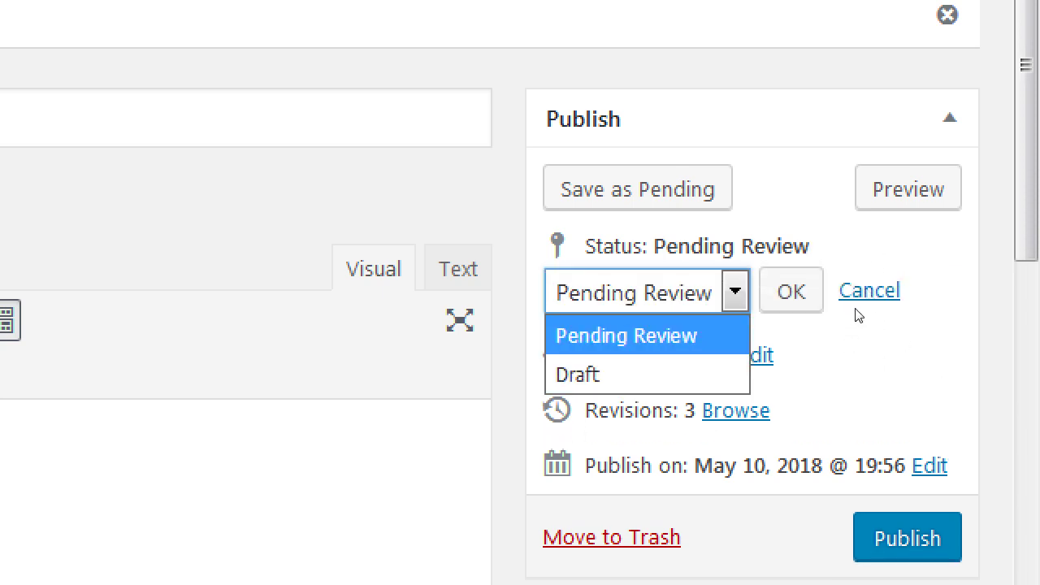
key(Down)
key(Return)
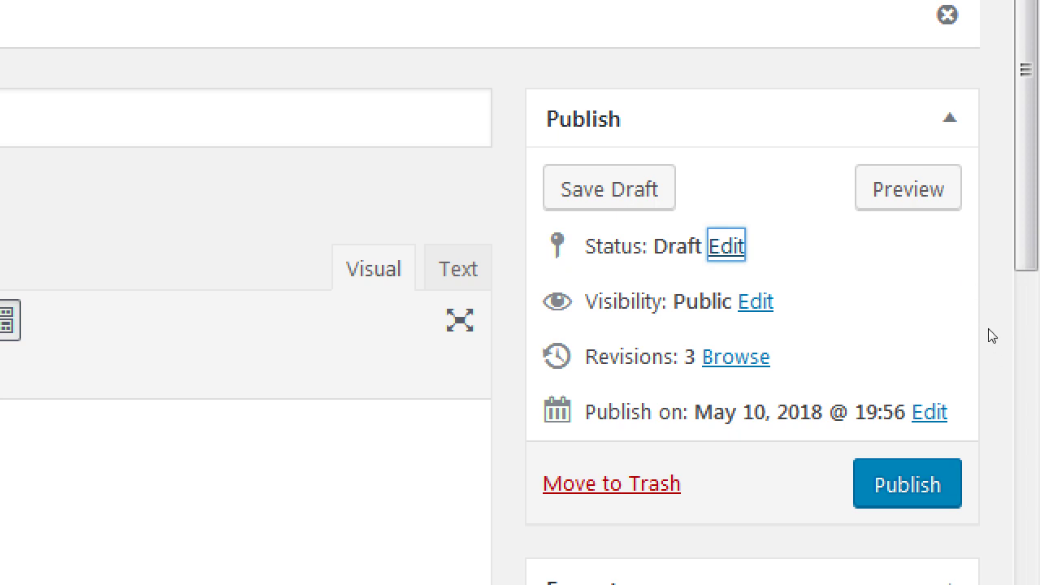
- Review the post status options and keep it as Draft
key(Return)
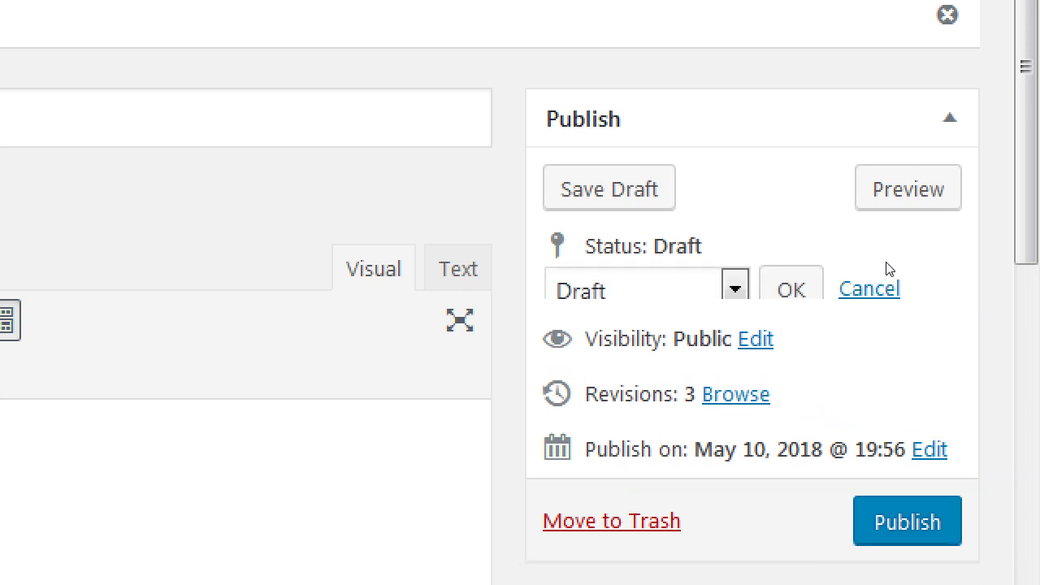
key(alt+Down)
key(Up)
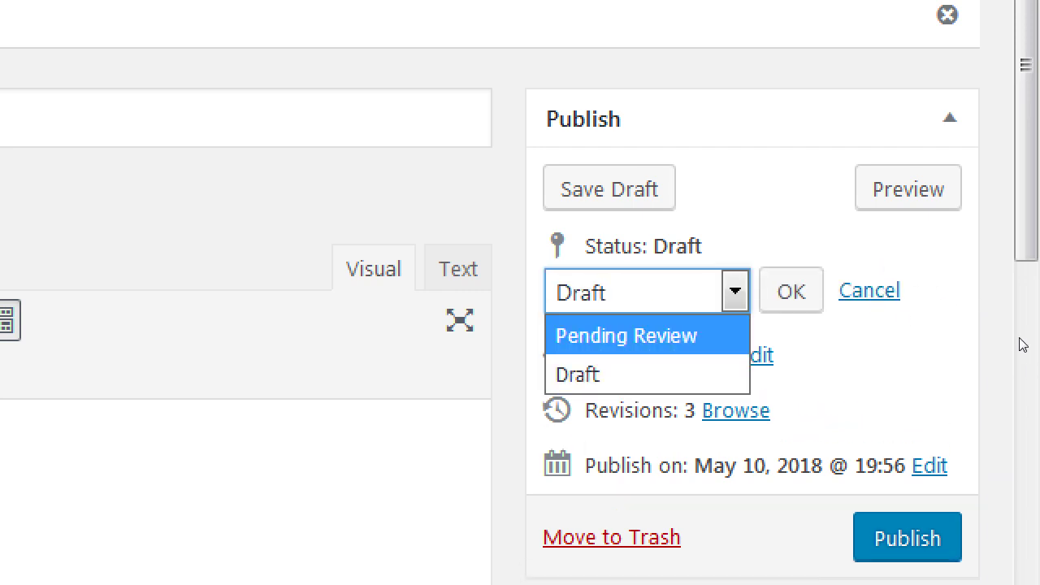
key(Escape)
scroll(1012, 341, down, 1)
scroll(1013, 341, down, 2)
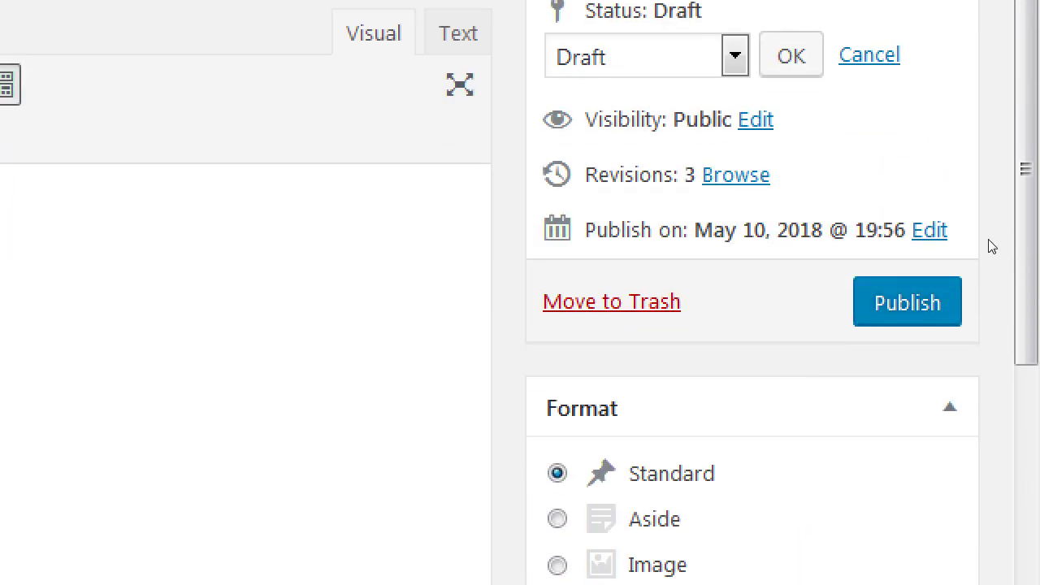
- Change the publish month to 06-Jun, making the date Jun 10, 2018 at 19:56
key(Return)
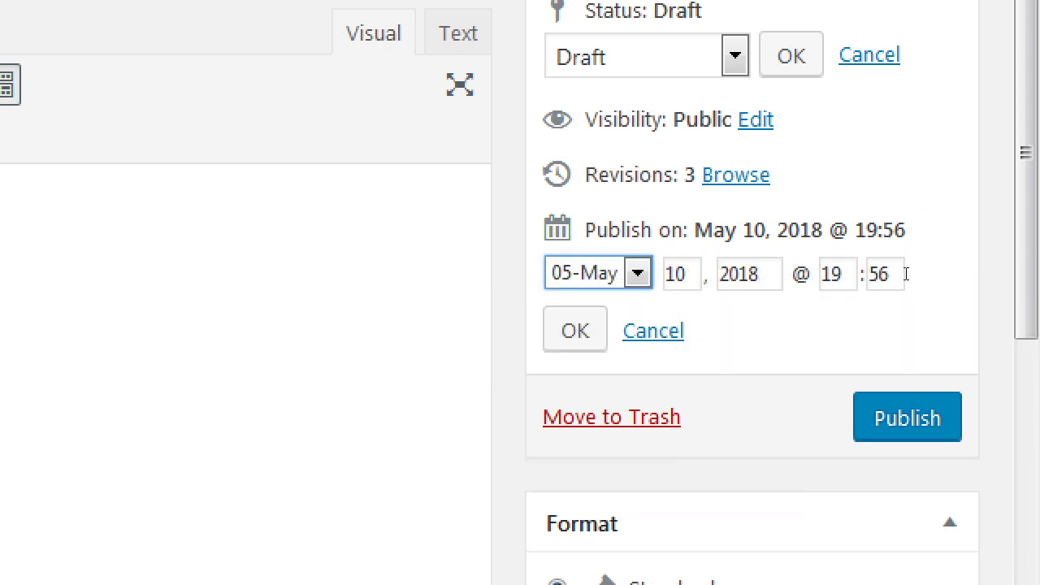
key(alt+Down)
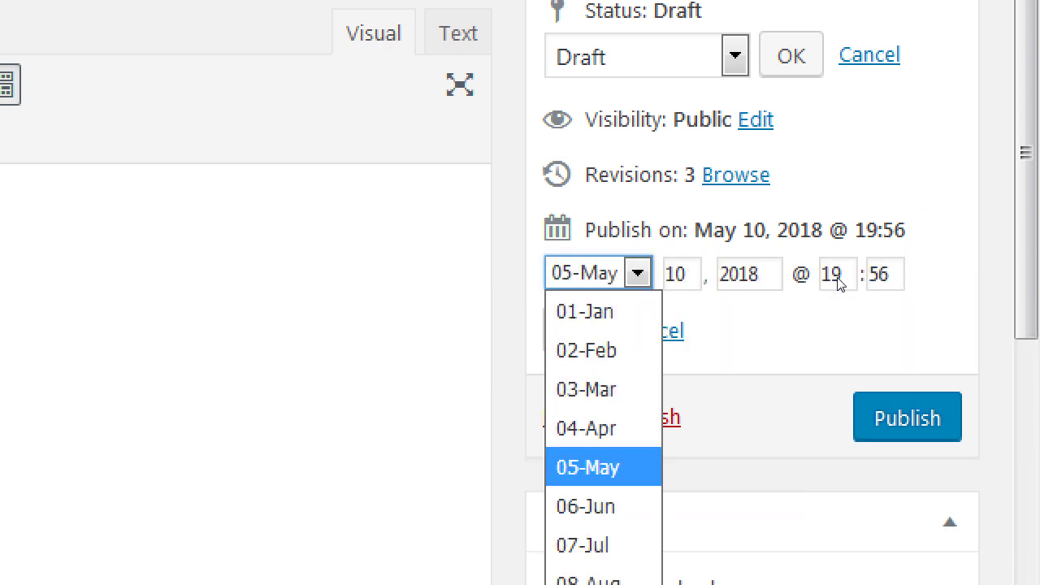
key(Down)
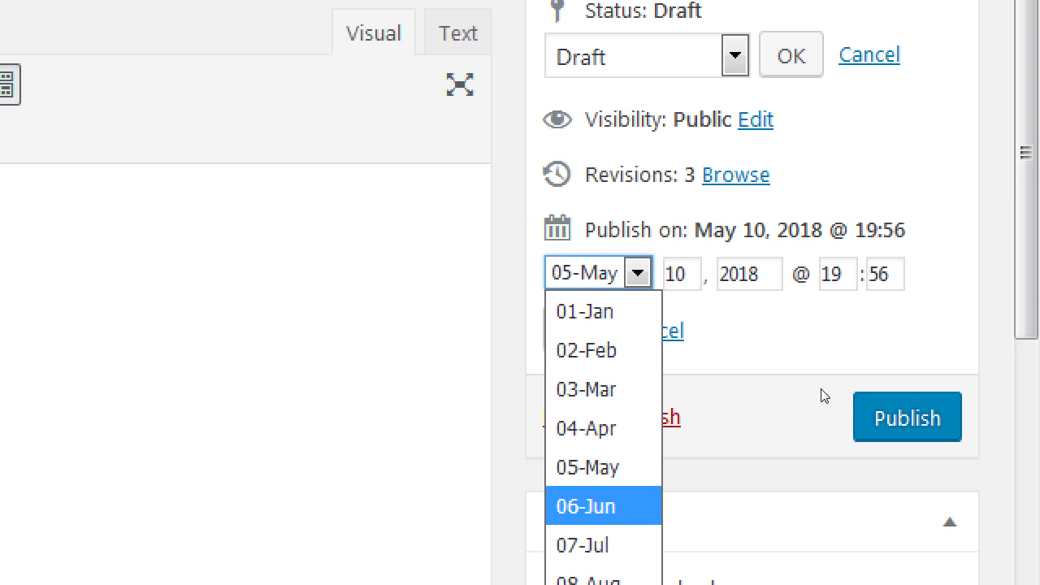
key(Return)
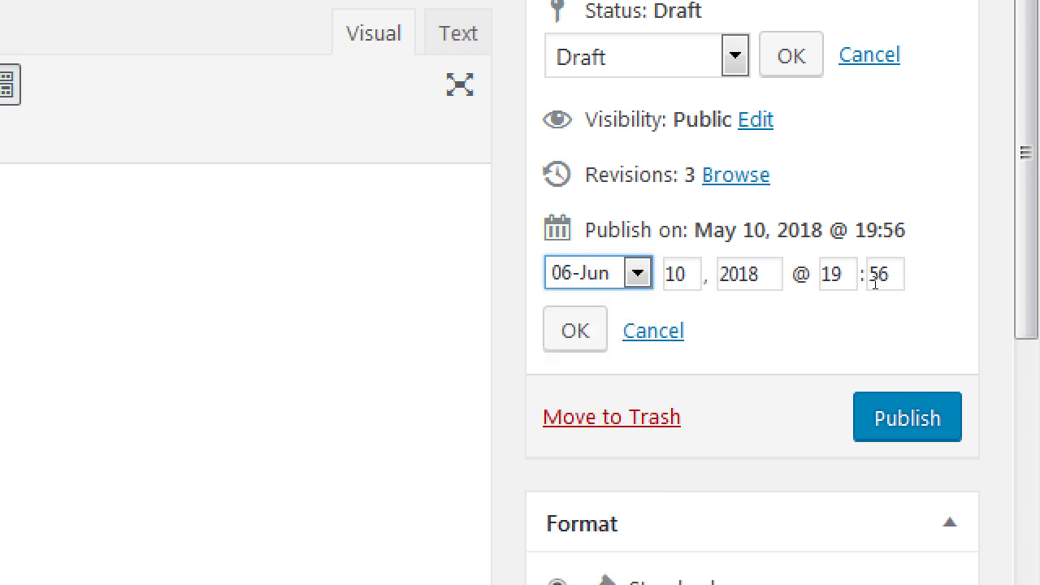
key(Return)
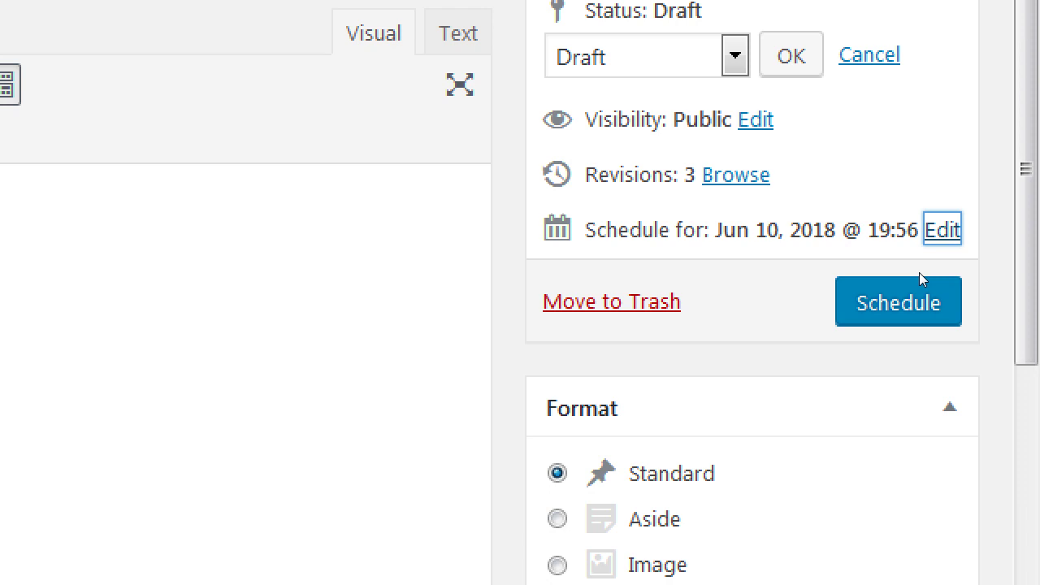
scroll(922, 279, up, 5)
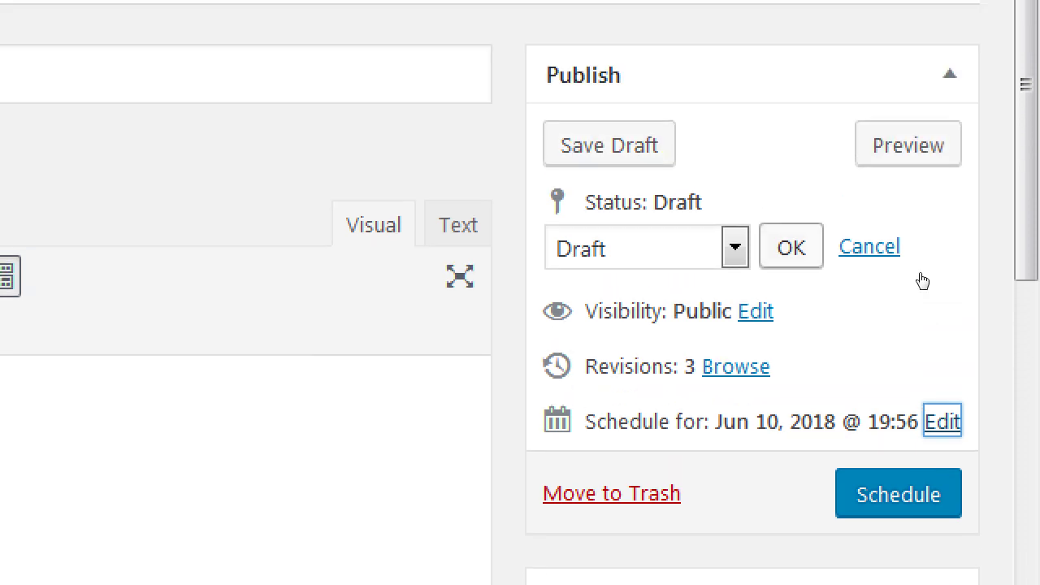
- Schedule the post for Jun 10, 2018 at 19:56 and scroll through the Edit Post page
scroll(1038, 508, down, 4)
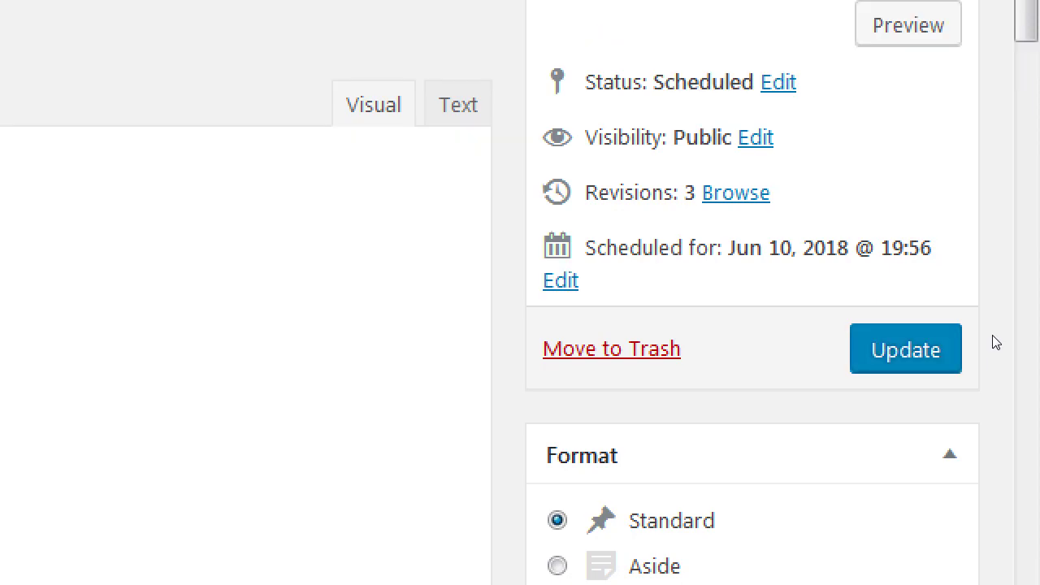
key(super+minus)
key(super+minus)
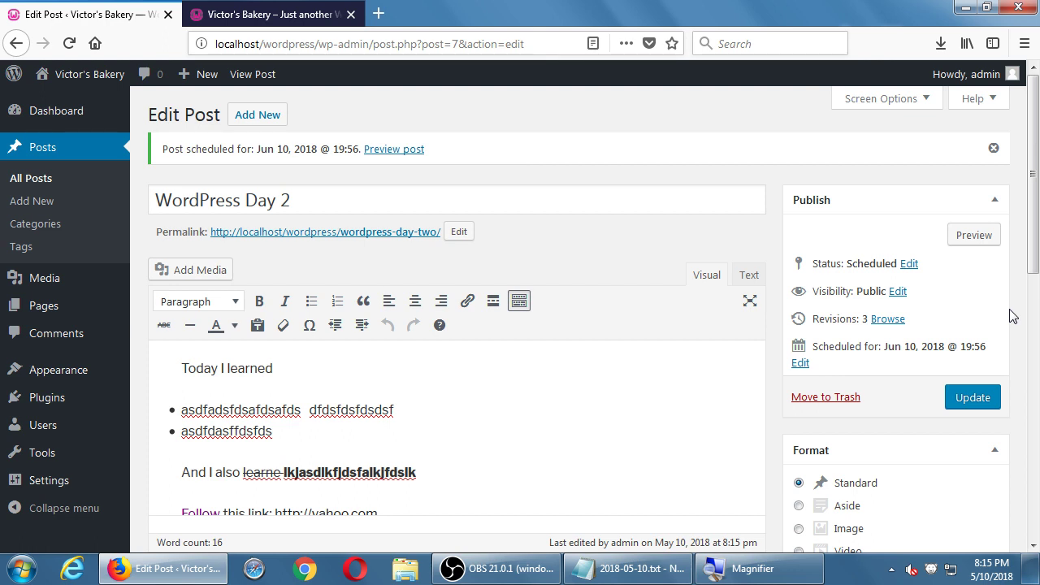
scroll(1012, 316, down, 2)
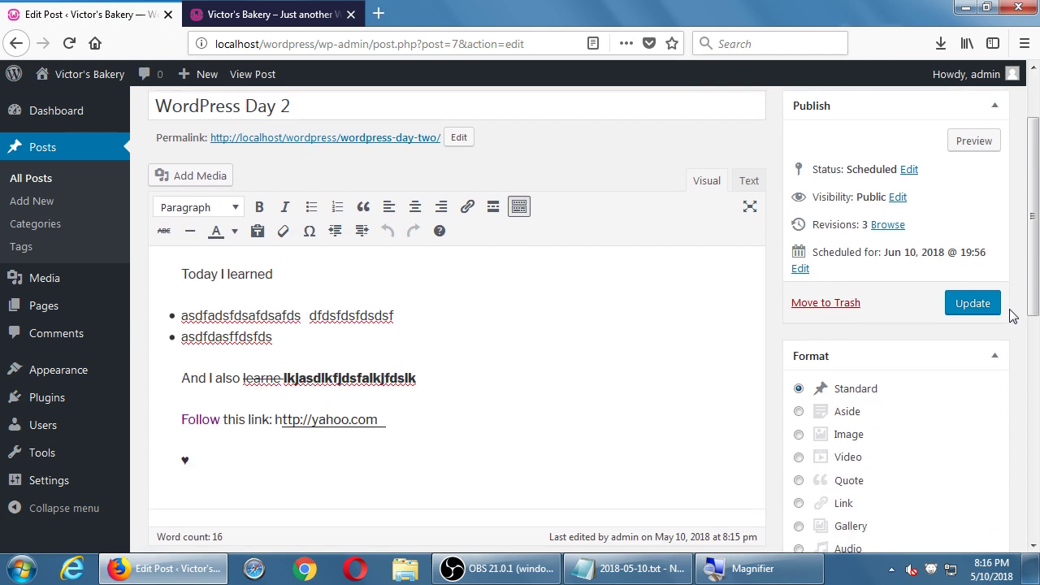
scroll(1010, 314, down, 3)
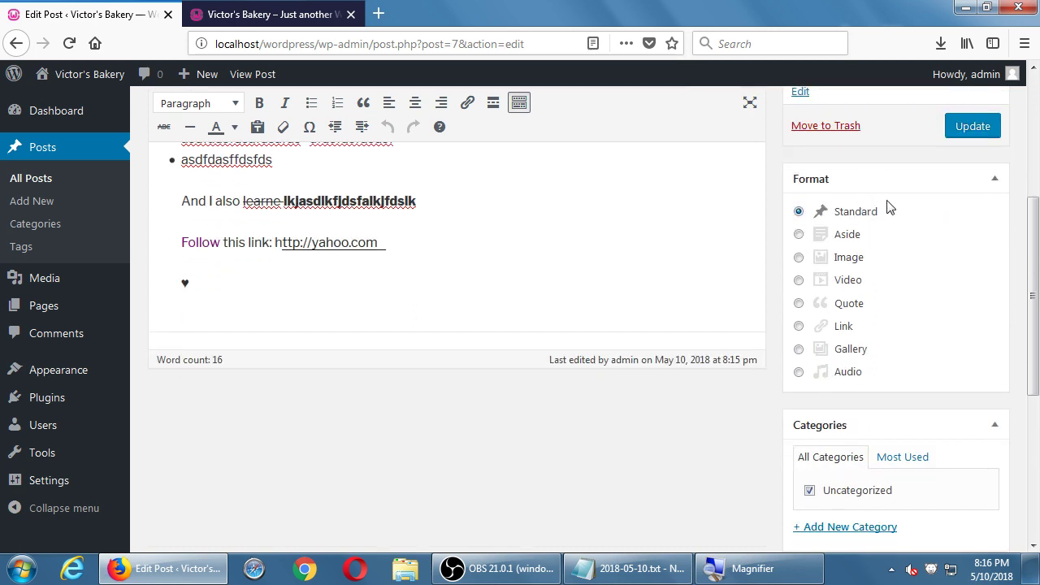
scroll(885, 345, down, 5)
scroll(870, 325, up, 10)
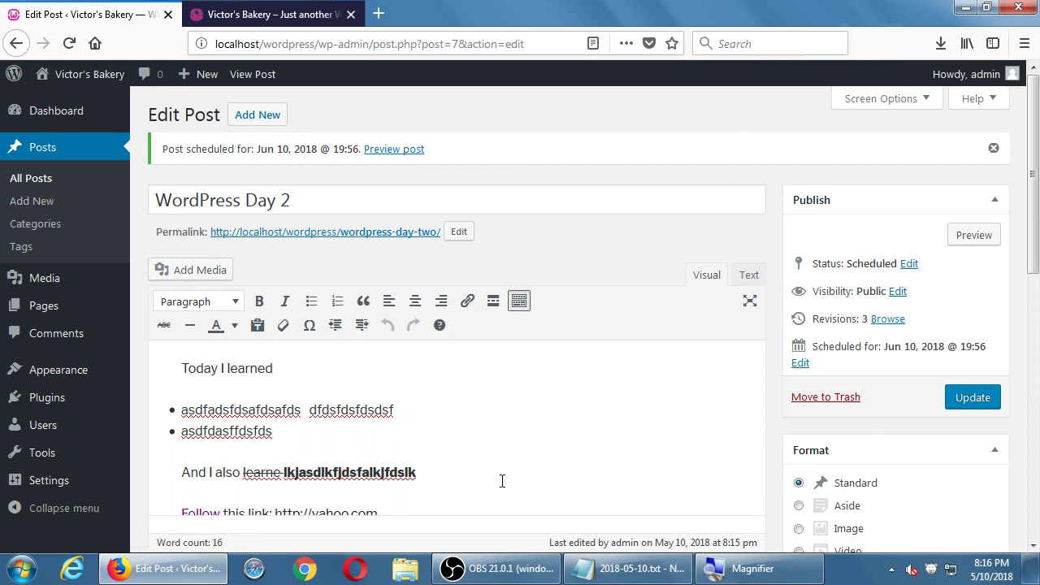
- Keep status Scheduled and change the date to 05-May with hour 13 (May 10, 2018, 13:56)
click(909, 264)
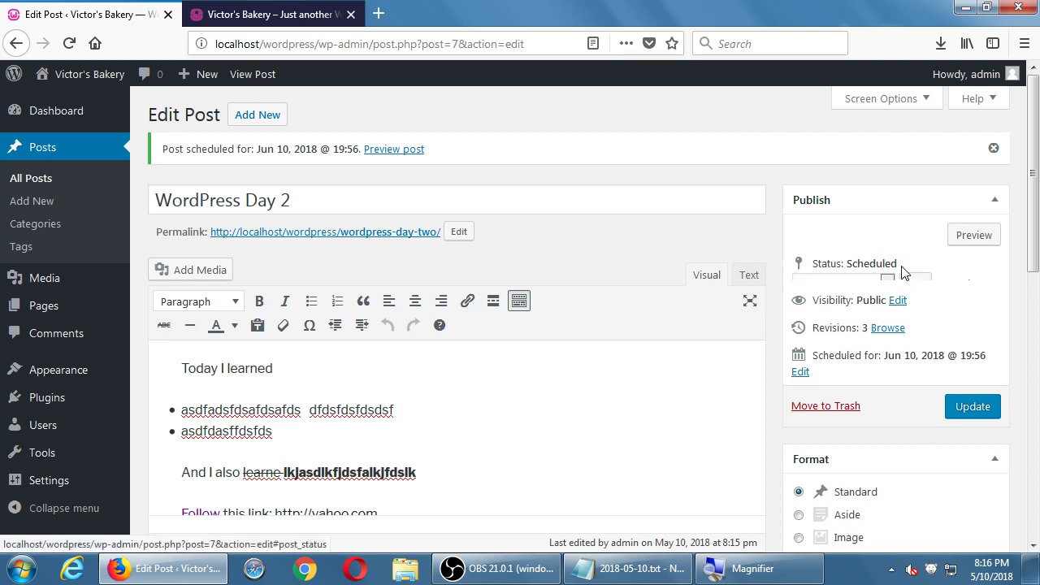
click(863, 289)
click(873, 281)
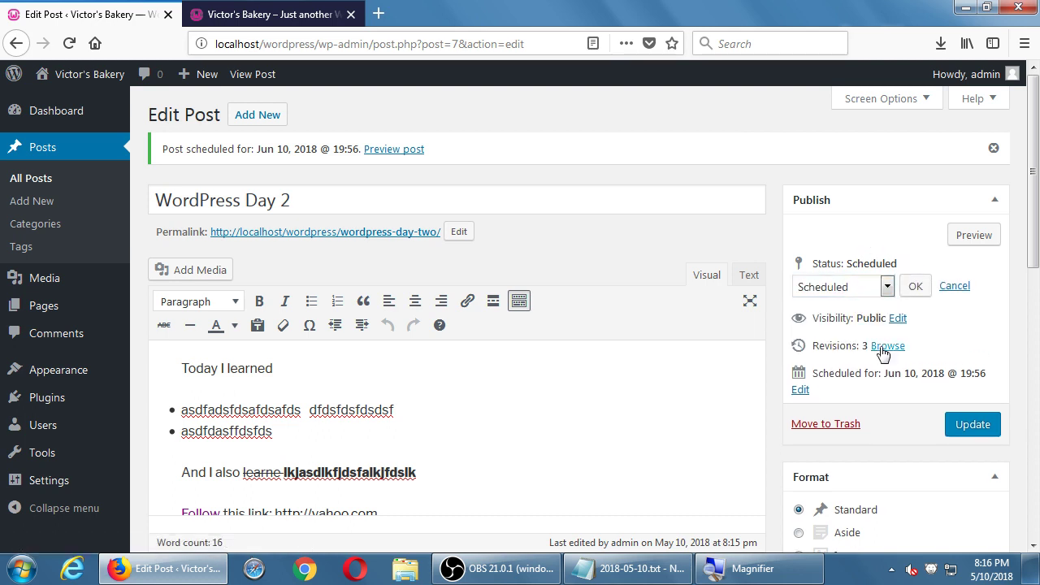
click(801, 390)
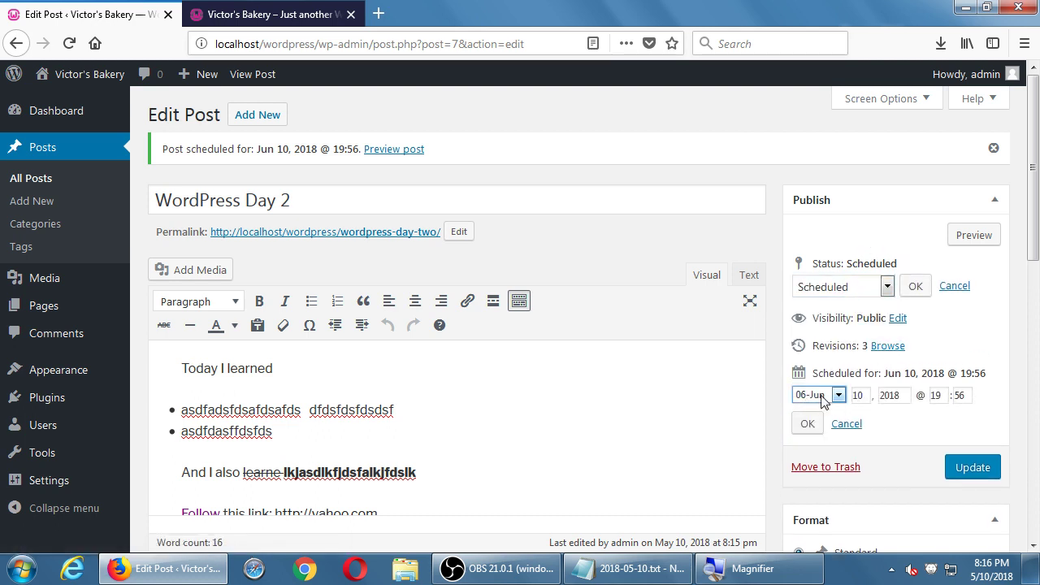
click(816, 395)
click(838, 242)
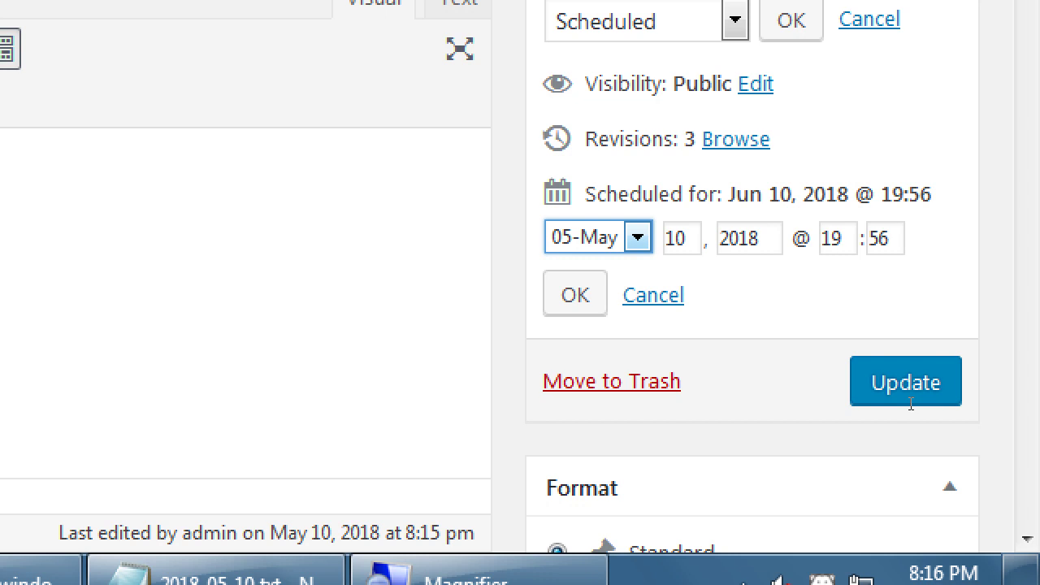
key(Tab)
key(Tab)
key(Tab)
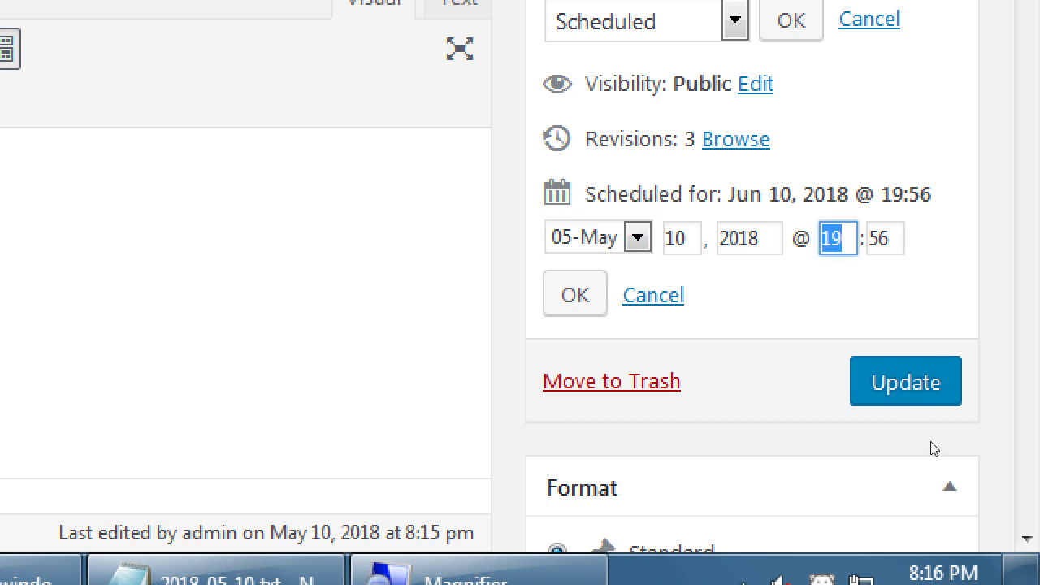
text(13)
key(Return)
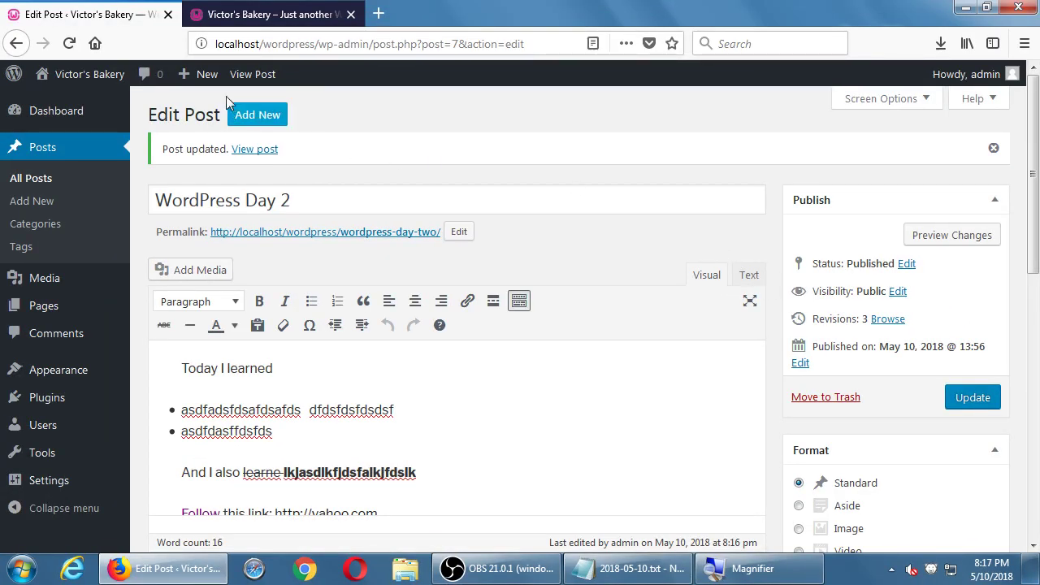
- Browse the front page's posts, then go through Dashboard and Posts to the Pages list
click(98, 81)
scroll(326, 114, down, 5)
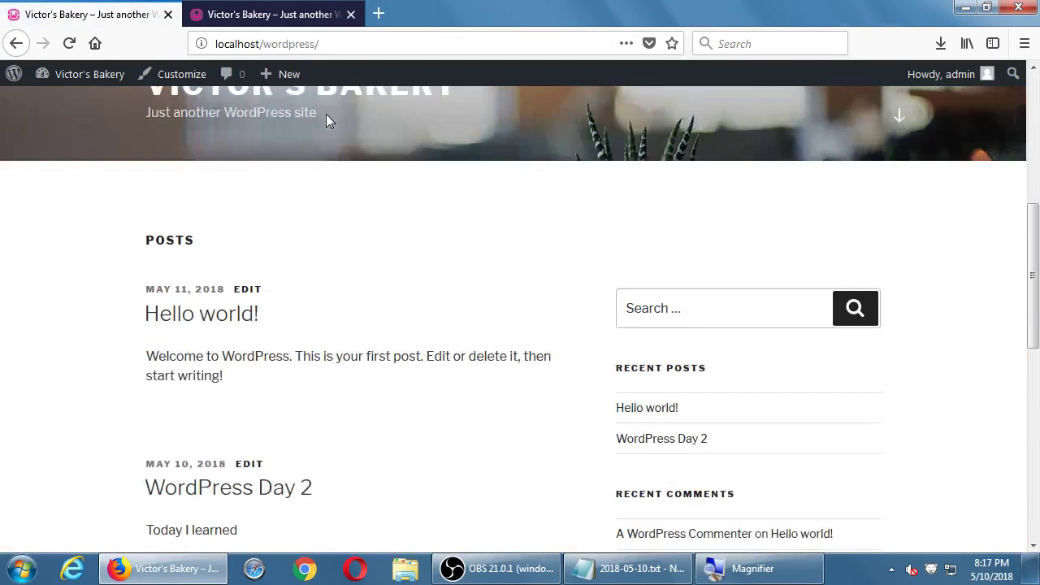
scroll(186, 292, down, 3)
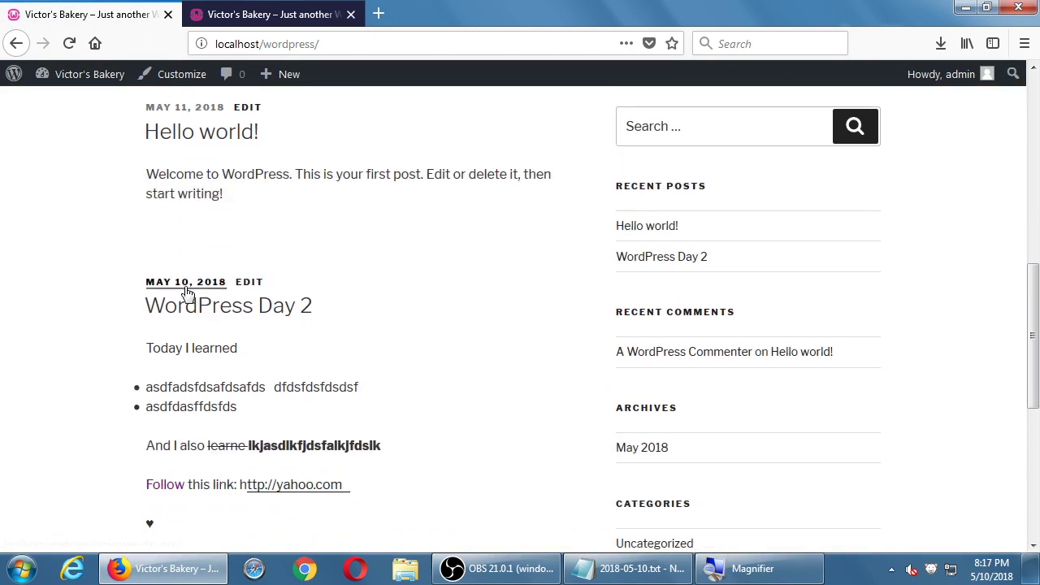
click(90, 74)
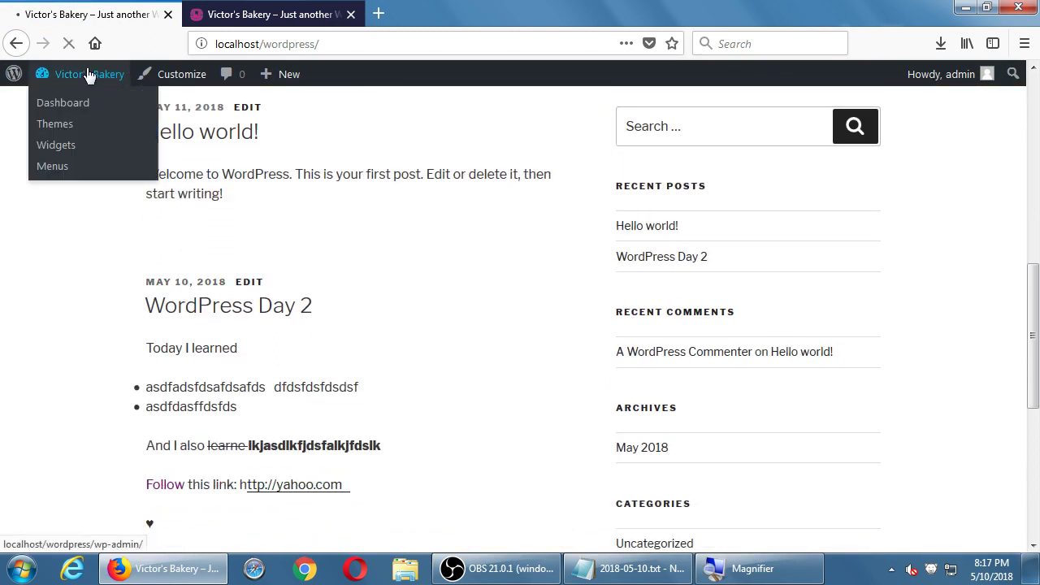
click(67, 204)
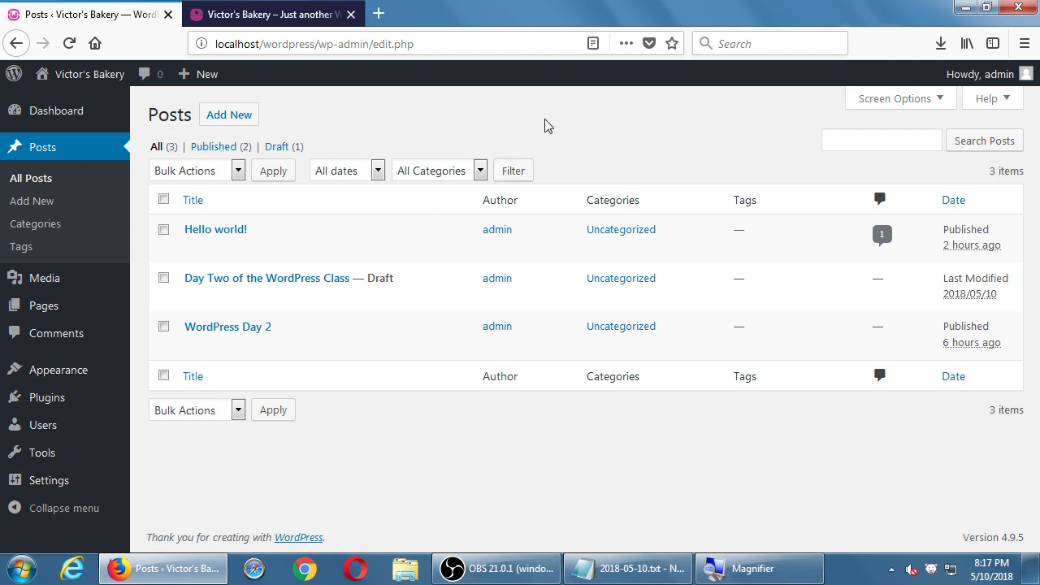
click(65, 313)
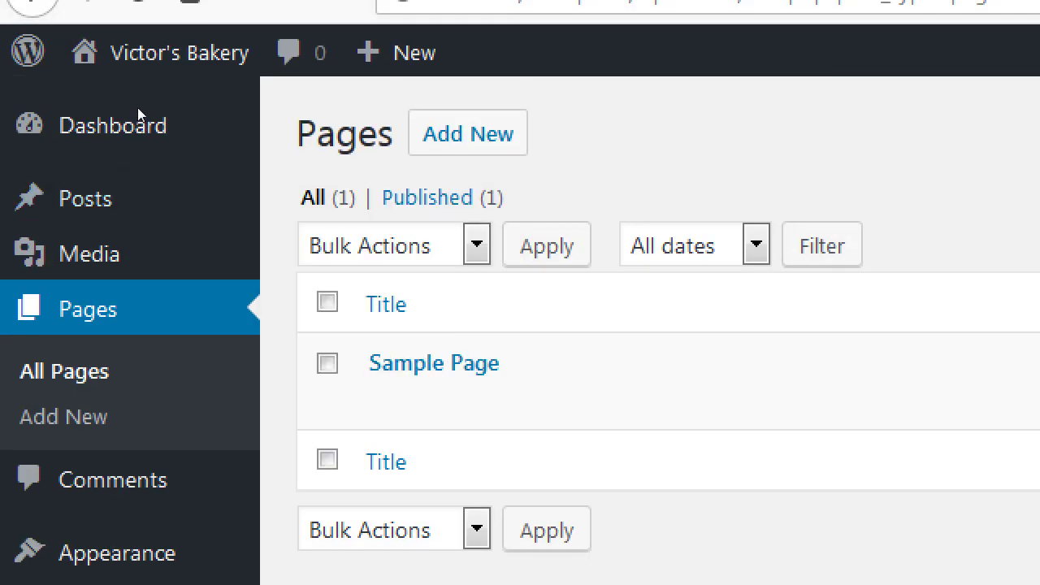
key(alt+Tab)
- Start a Notepad paragraph: Posts are for 'news items', 'what's new', 'updates', 'blogs'
key(Tab)
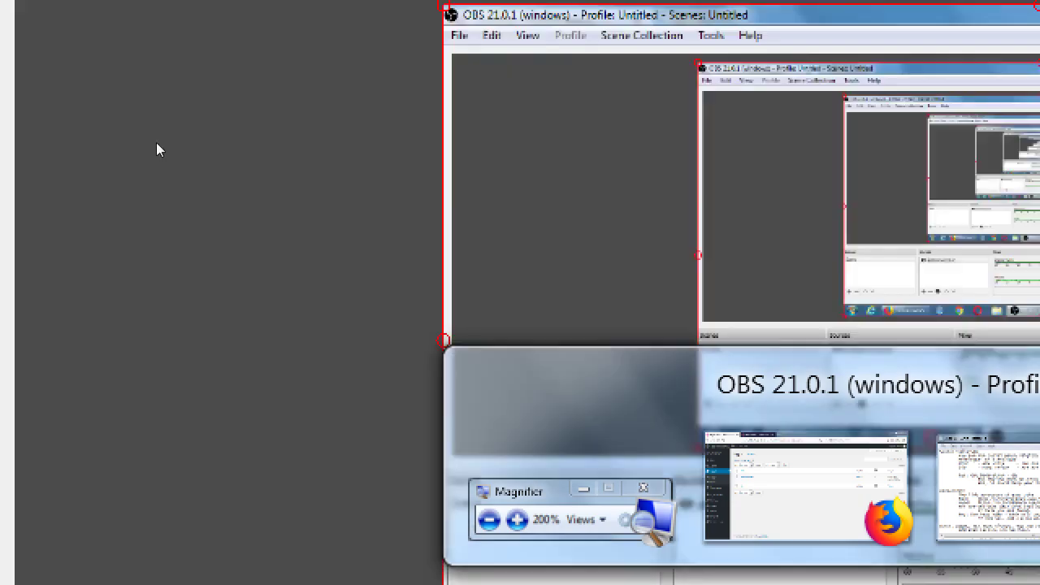
key(shift+Tab)
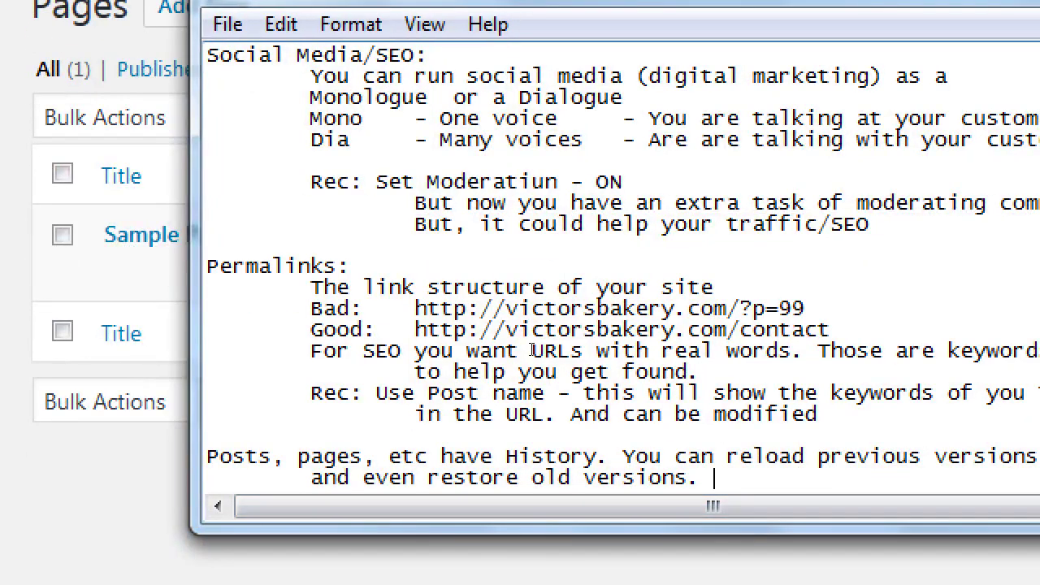
key(Return)
key(Return)
text(Page)
key(BackSpace)
key(BackSpace)
key(BackSpace)
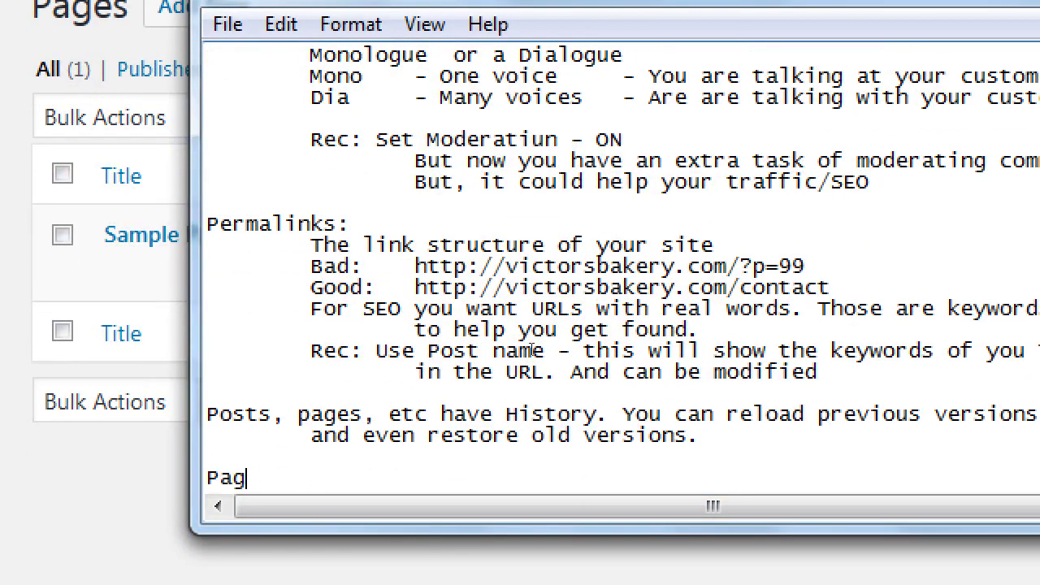
text(osts are for Ne)
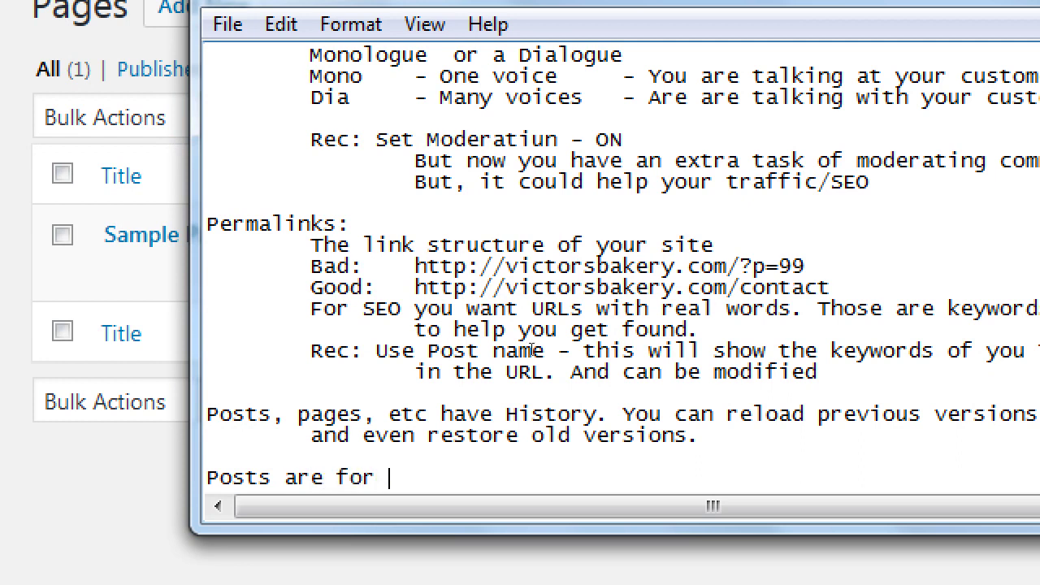
key(BackSpace)
key(BackSpace)
text('news)
key(BackSpace)
text(' items, 'w)
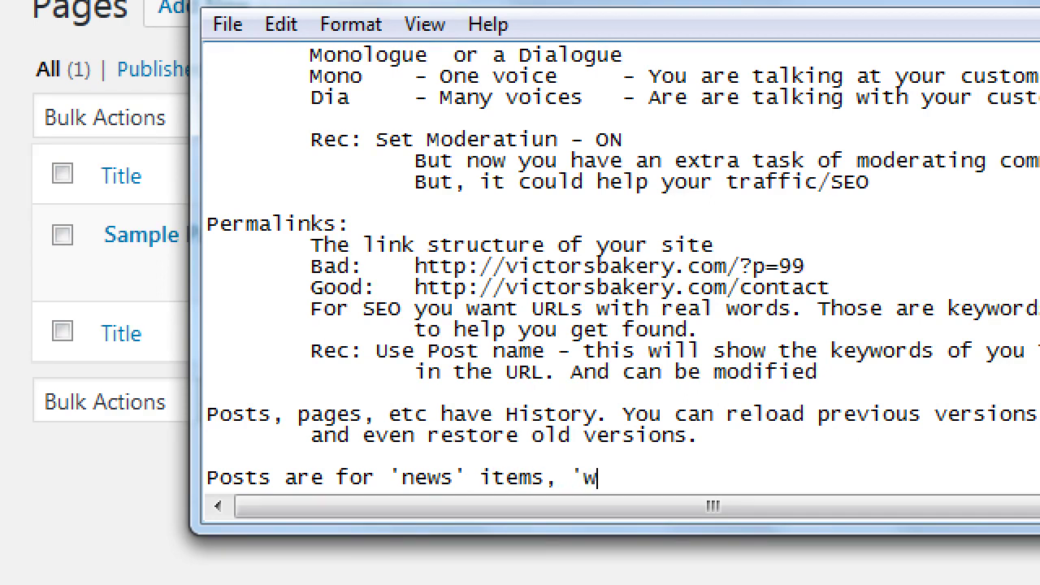
text(hat" new", "update)
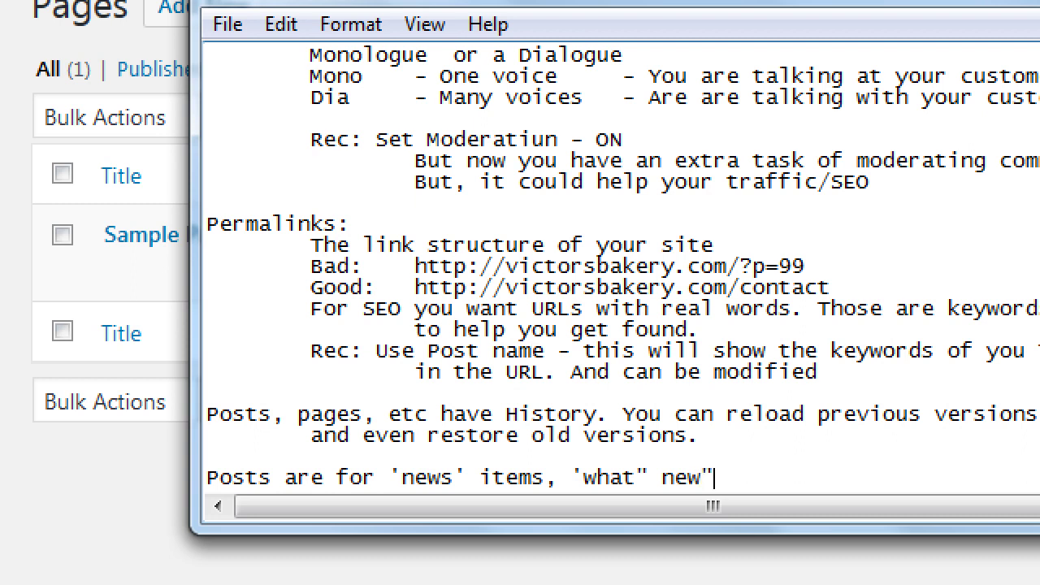
text(s")
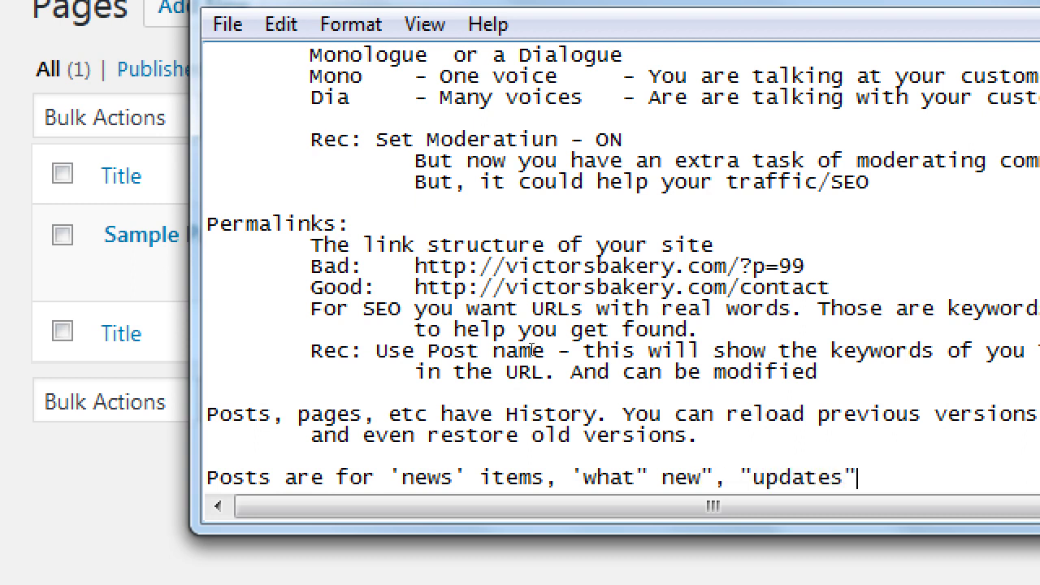
text(, "blogs")
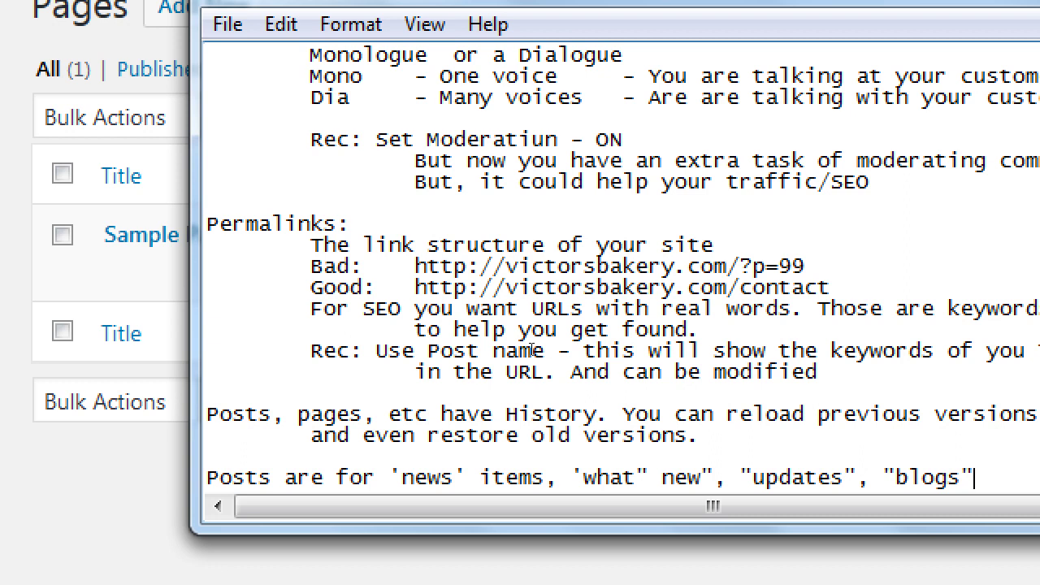
- Add the indented line 'screens that change on a regular basis' and begin the pages note
key(Return)
key(Tab)
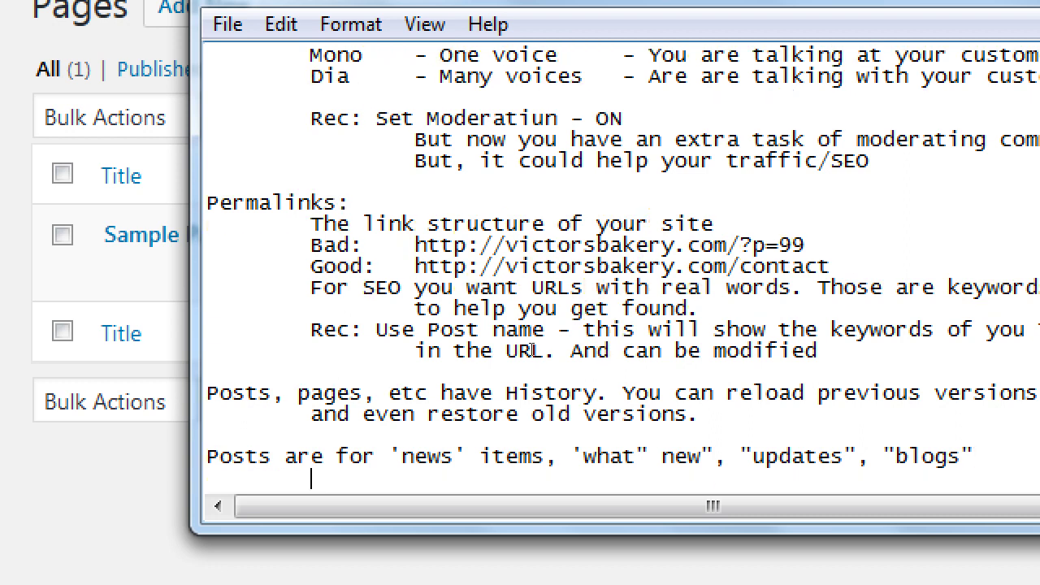
text(Page)
key(BackSpace)
key(BackSpace)
key(BackSpace)
key(BackSpace)
text(screens that change )
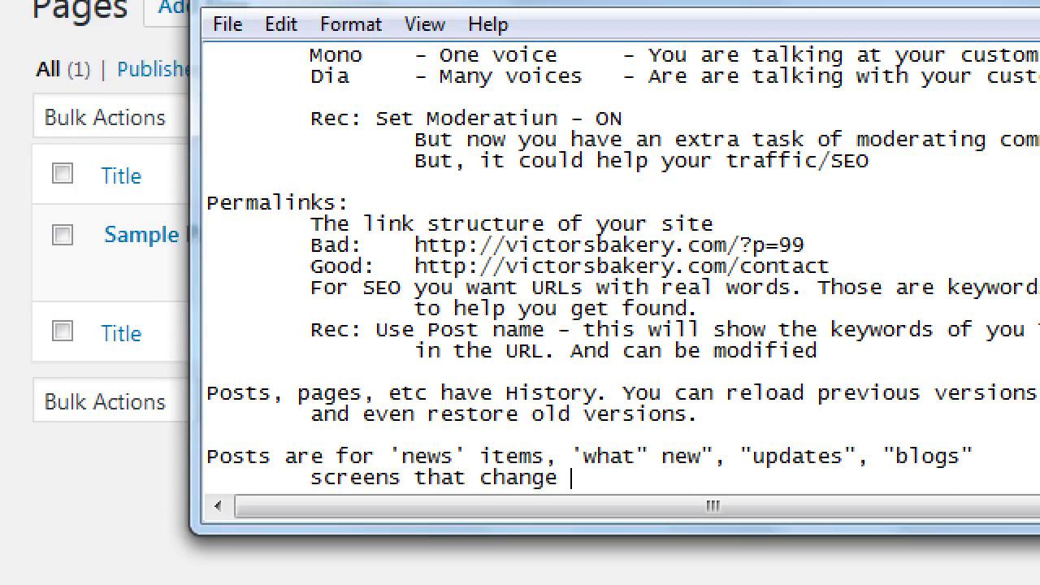
text(on a regular basi)
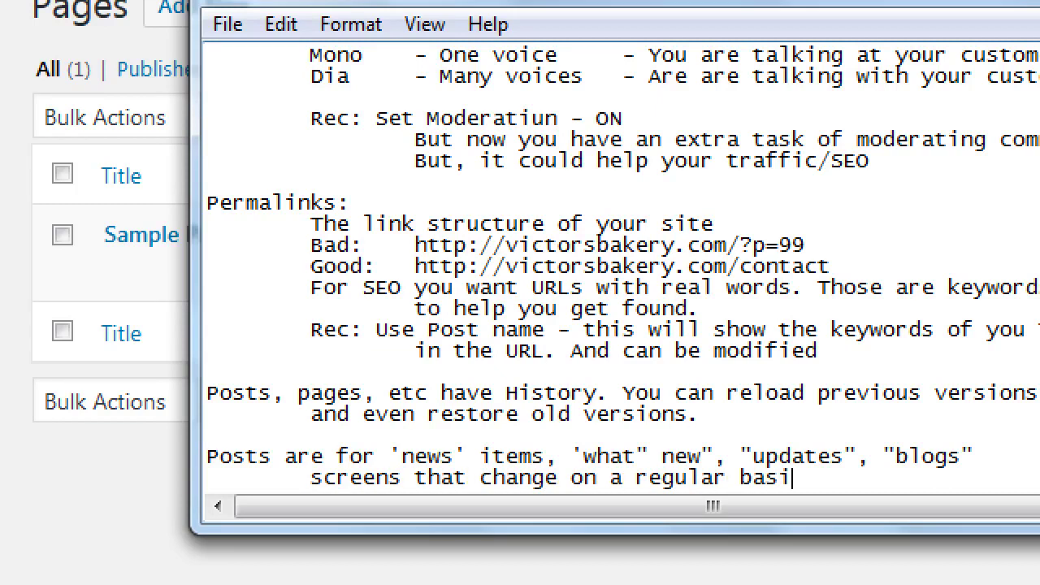
text(s)
key(Return)
key(Return)
text(P)
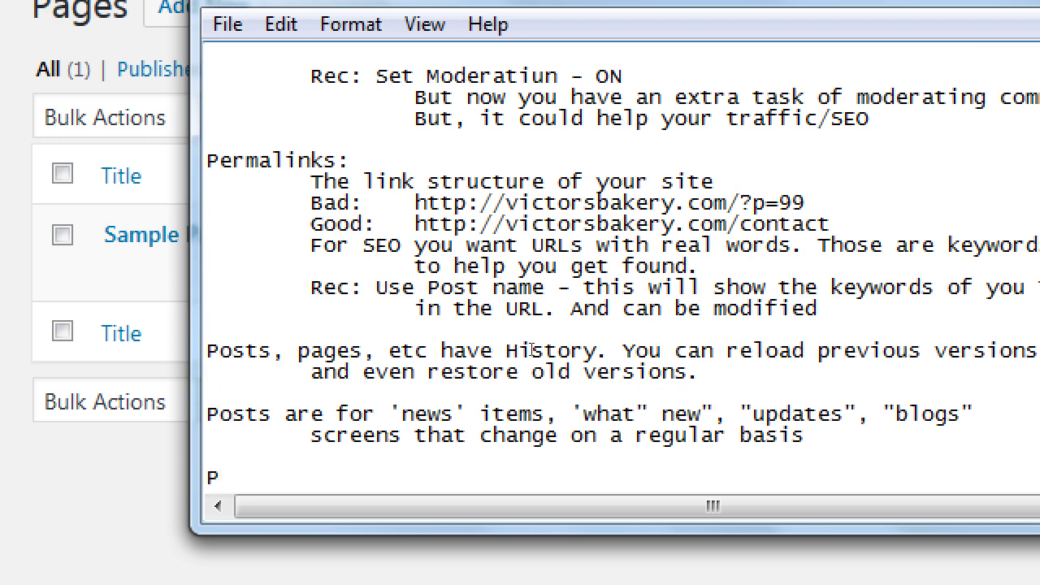
text(ages ar)
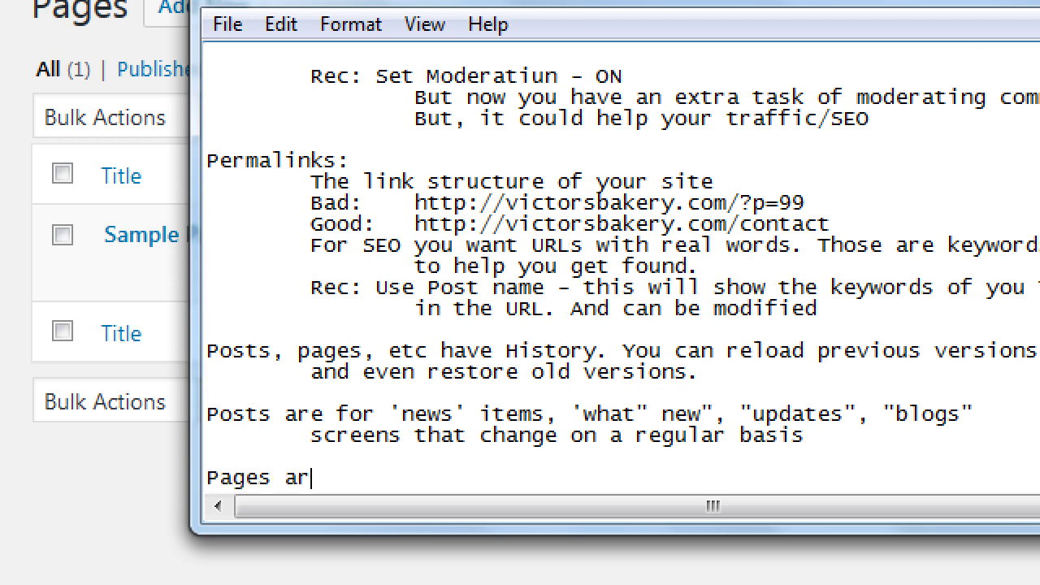
text(e  for 'about)
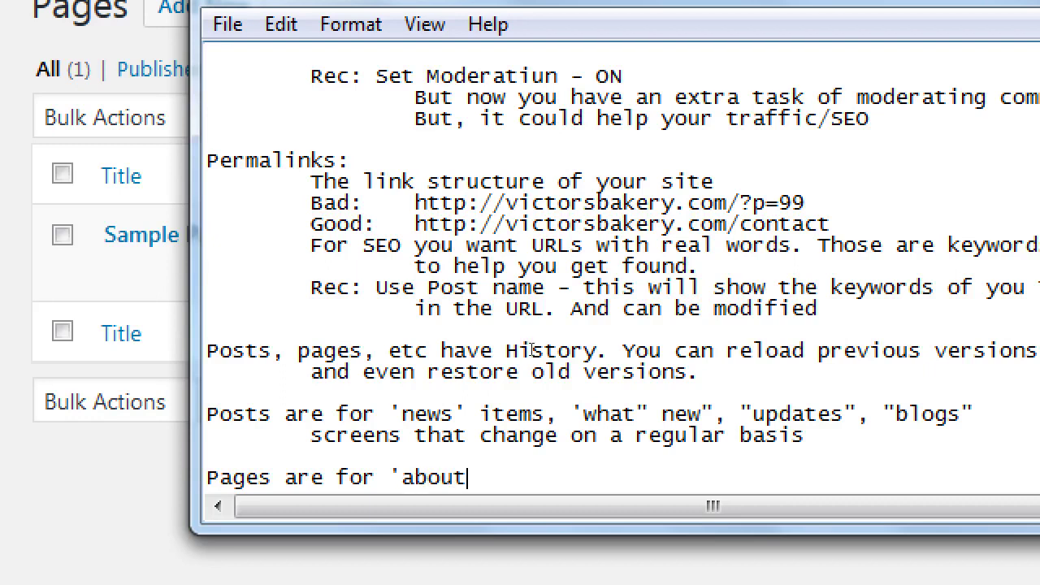
- Finish the note: Pages are for 'about,' 'contact,' 'location,' with indented 'screens that don't change often'
text(,' 'contact)
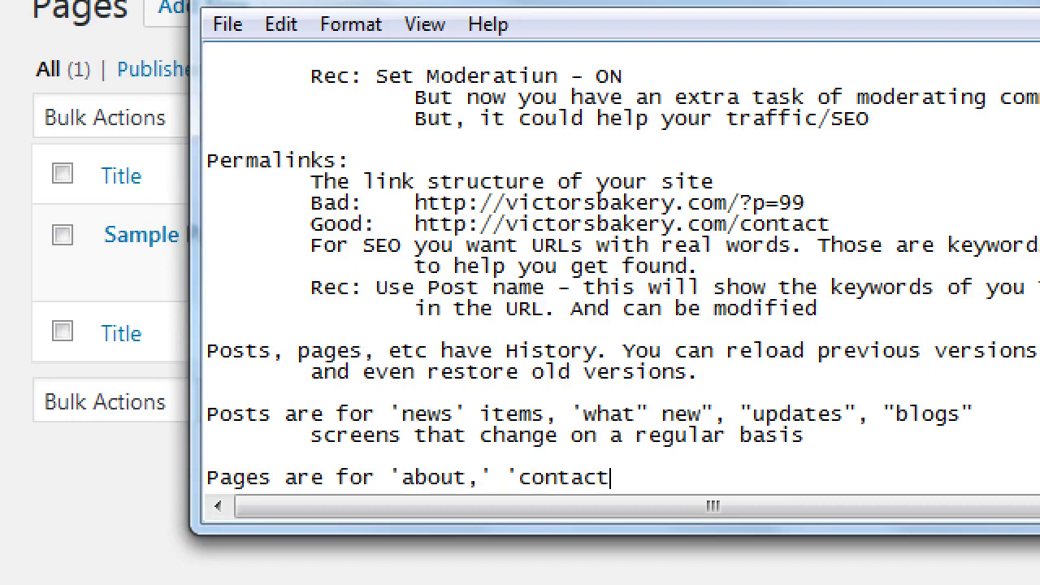
text(,')
text('location,' ')
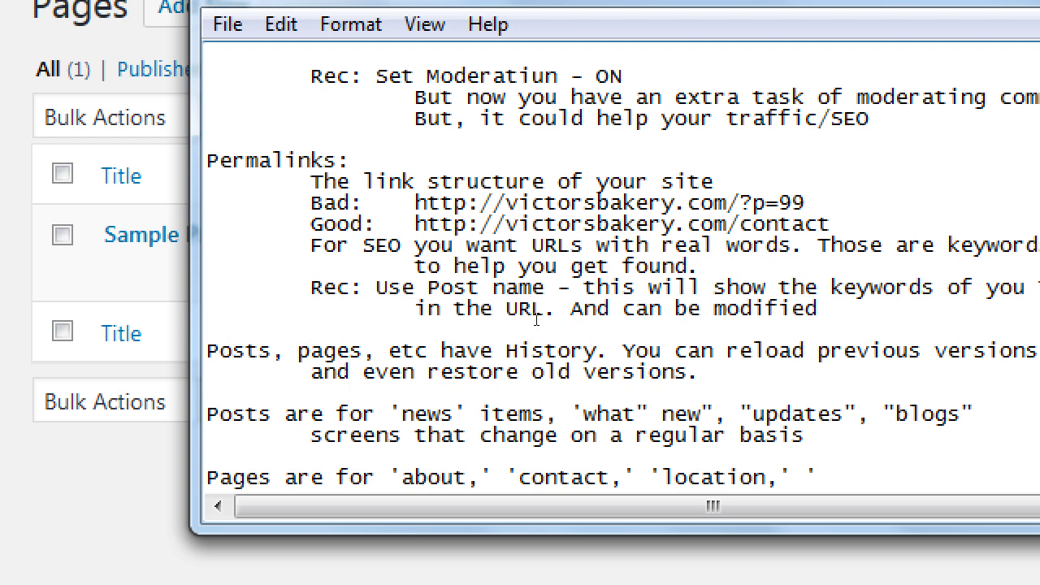
key(BackSpace)
key(BackSpace)
key(Return)
key(Tab)
text(scr)
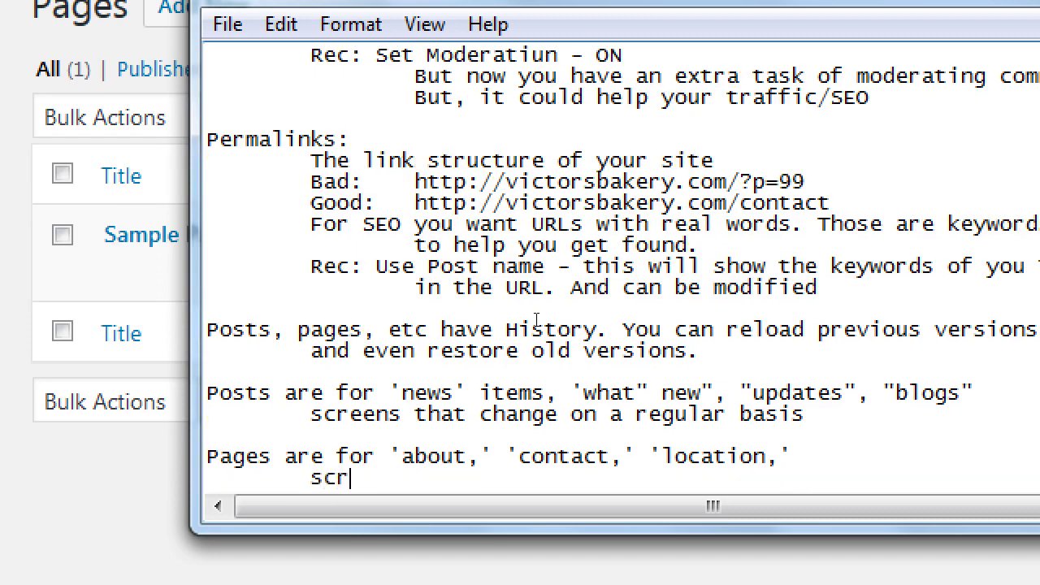
text(eens that don't )
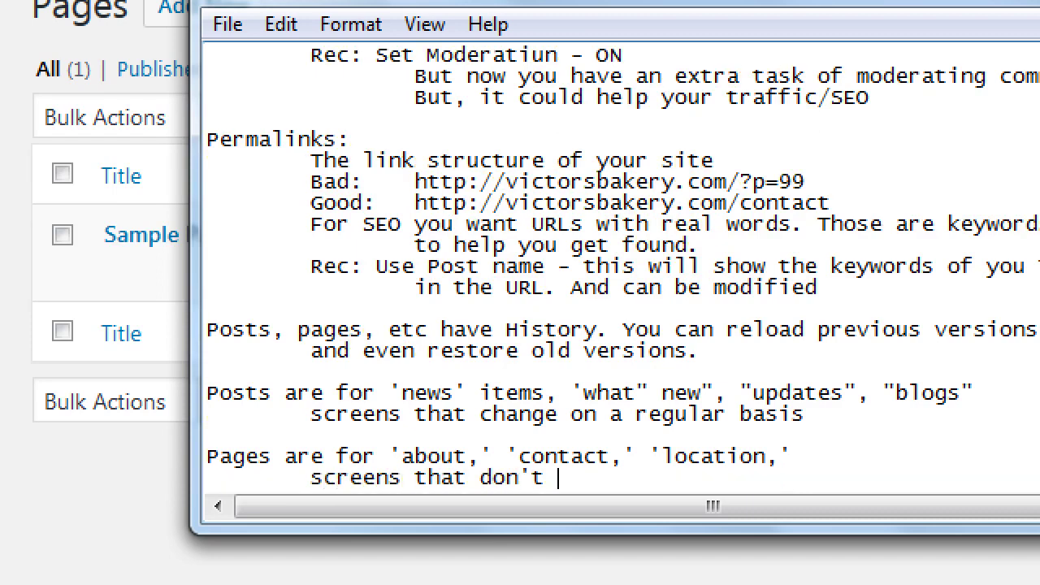
text(change often)
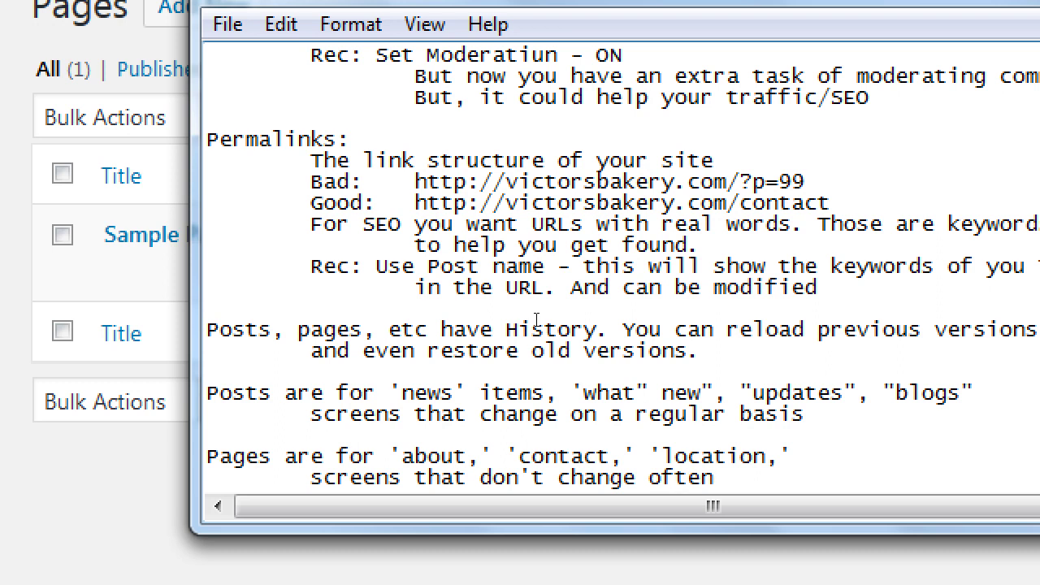
key(shift+Up)
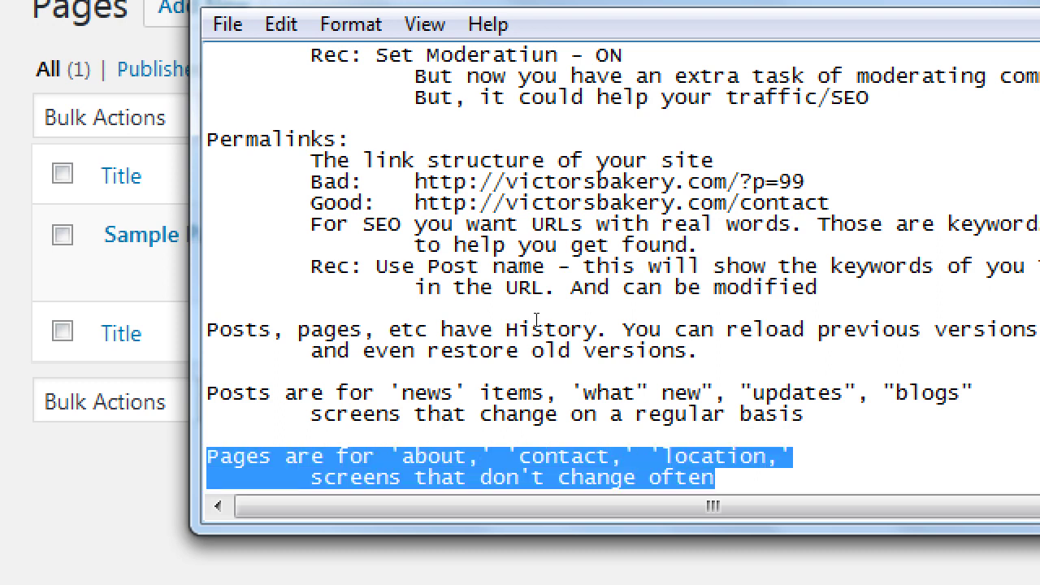
key(End)
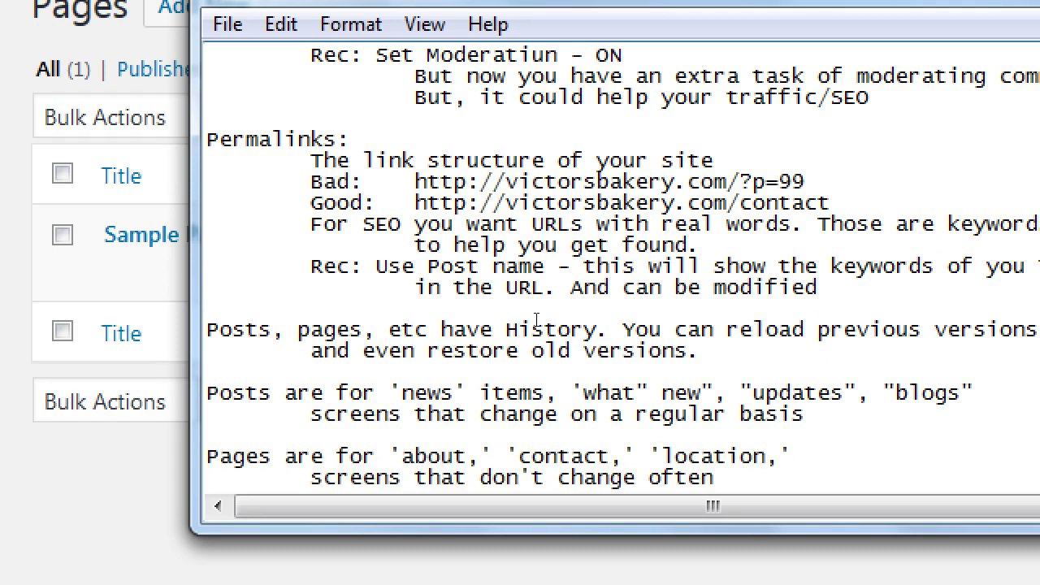
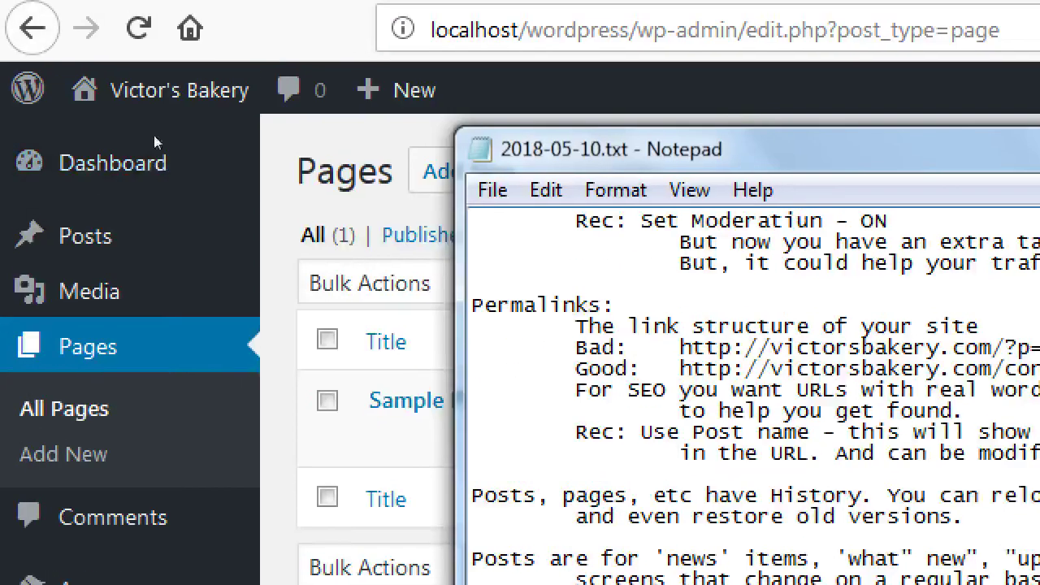
- Bring the WordPress Pages screen in front of the Notepad notes
click(157, 121)
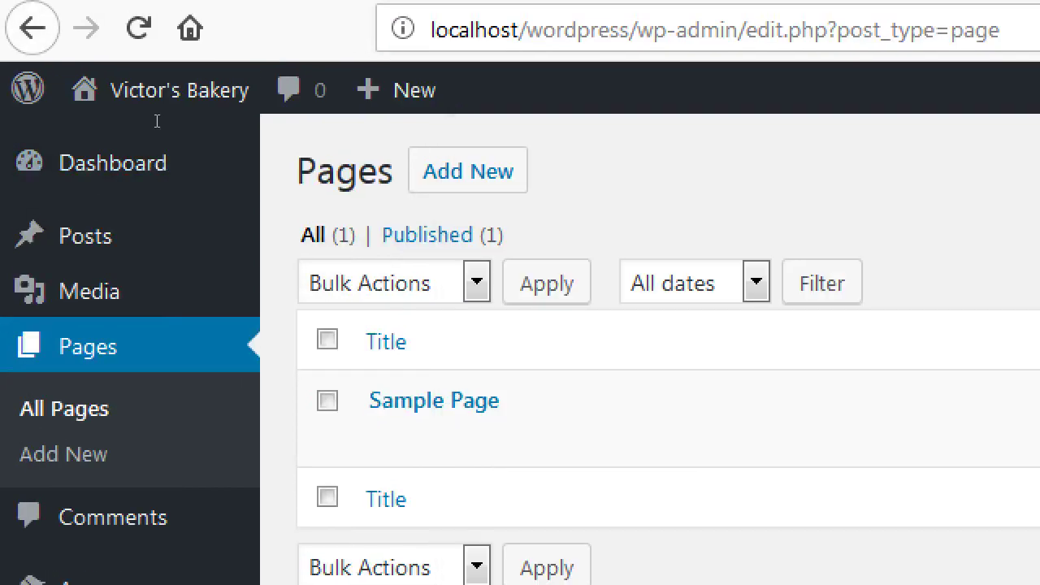
- Start a new page titled 'About Us'
click(234, 116)
double_click(233, 116)
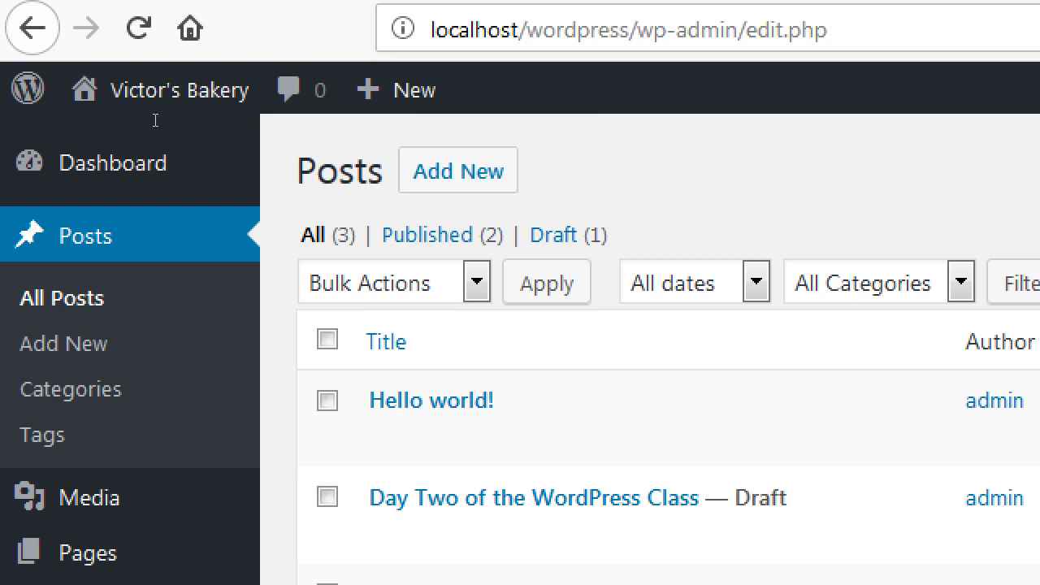
double_click(180, 116)
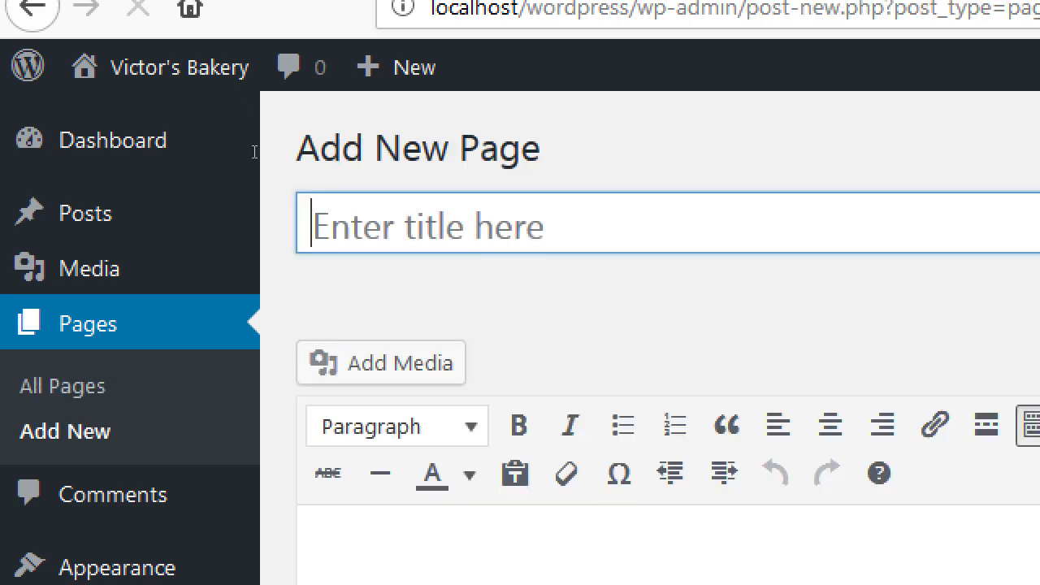
text(Ac)
key(BackSpace)
text(b)
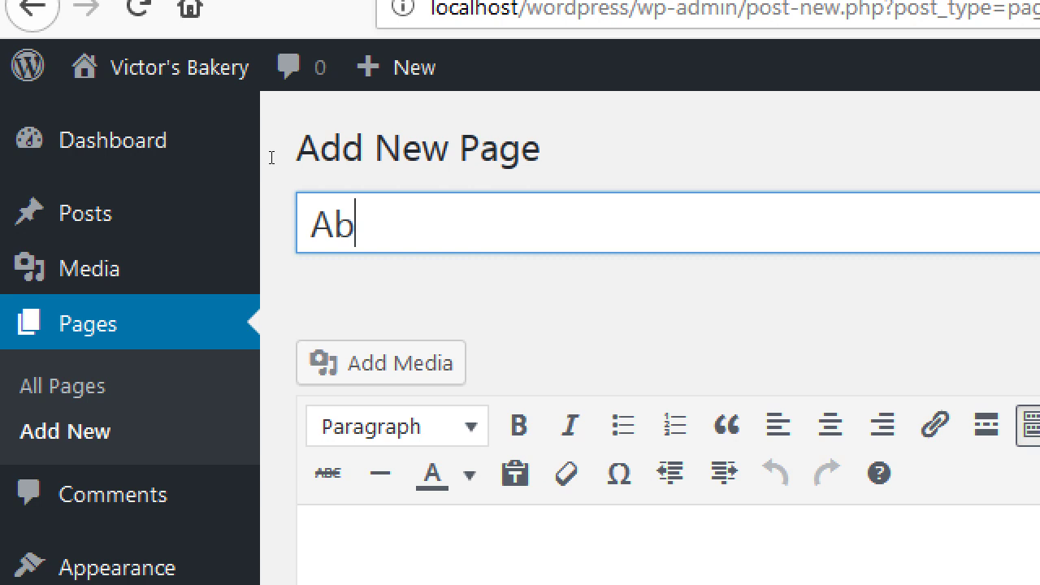
key(BackSpace)
key(BackSpace)
text(About Us)
key(Tab)
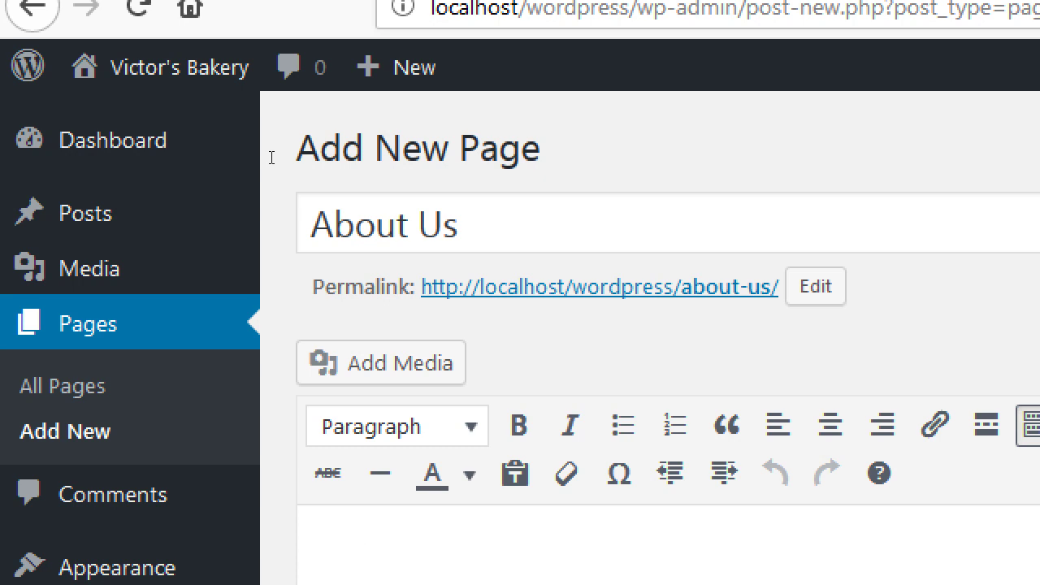
- Shorten the About Us permalink slug from 'about-us' to 'about'
key(shift+Tab)
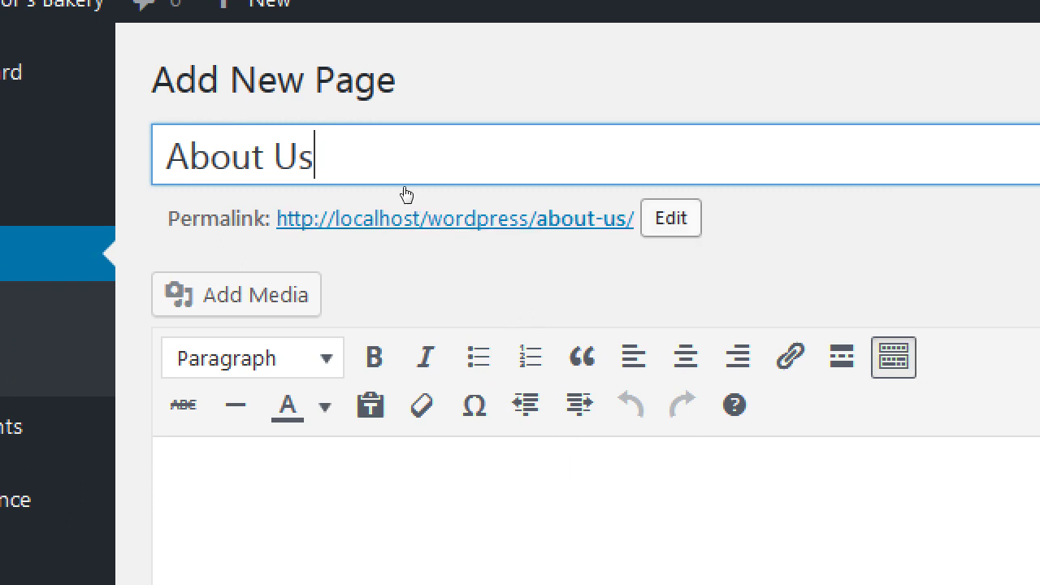
key(Tab)
key(Tab)
key(Return)
key(End)
key(BackSpace)
key(BackSpace)
key(BackSpace)
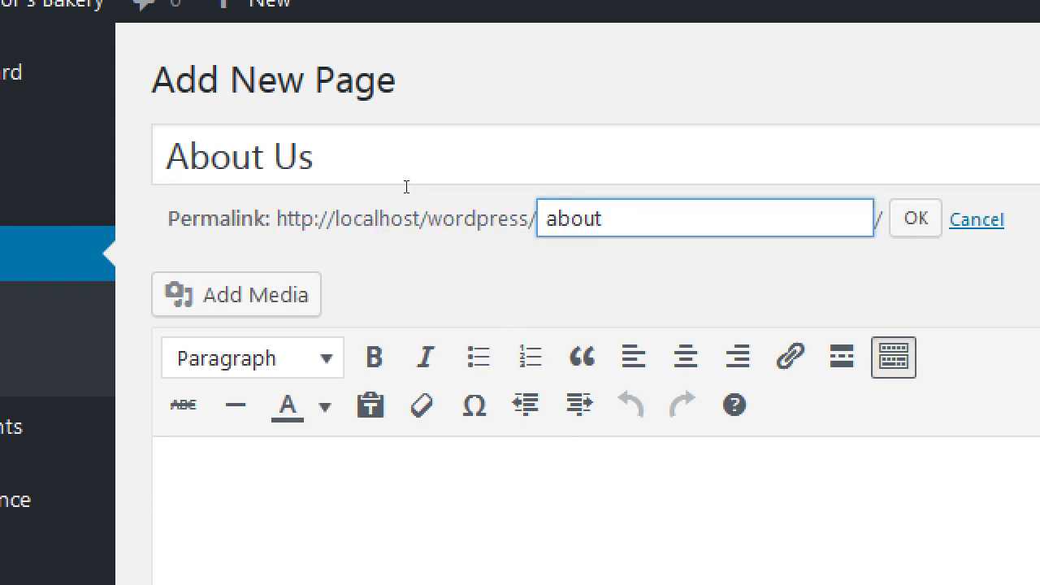
key(Tab)
key(Return)
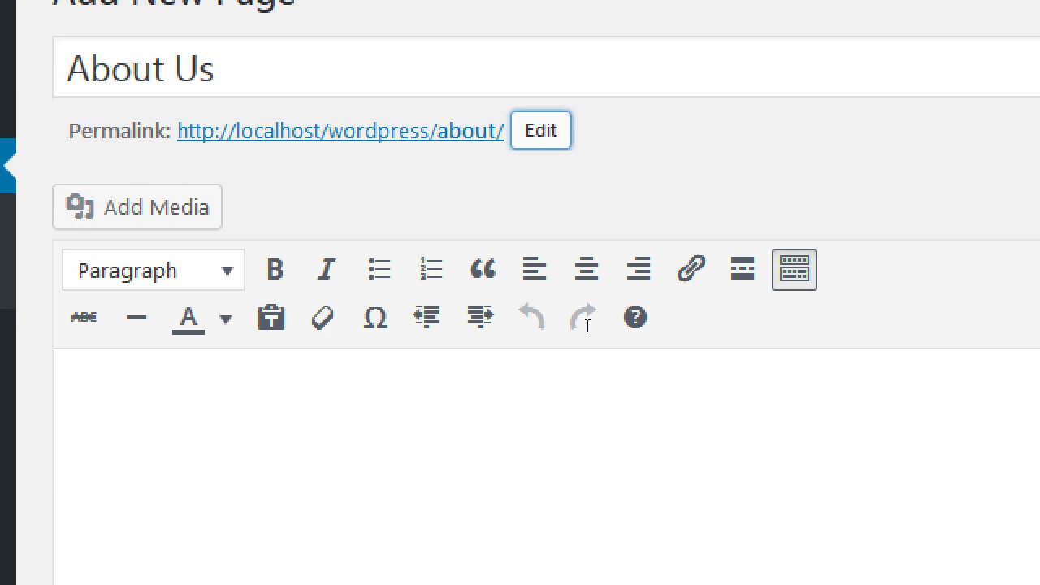
click(548, 388)
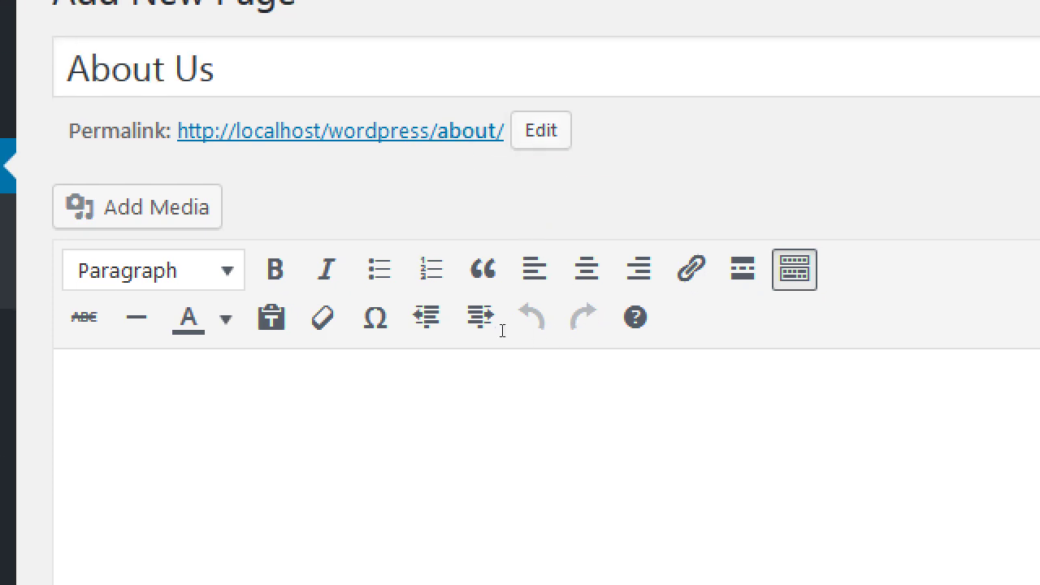
- Write the 'Founded in 1999, we are San Diego's only.' body text and publish About Us
text(Founde)
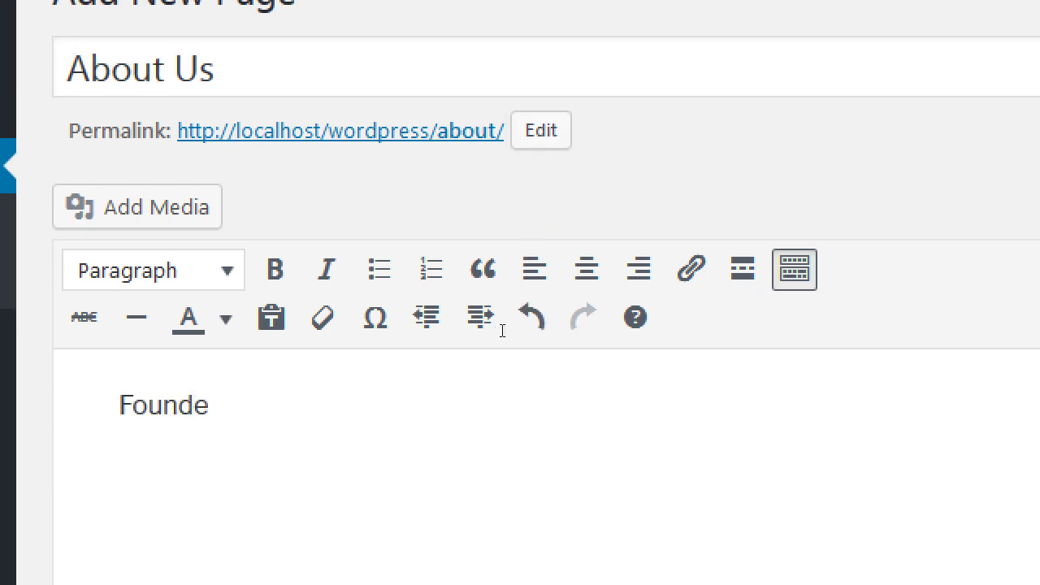
text(d in 1999, w)
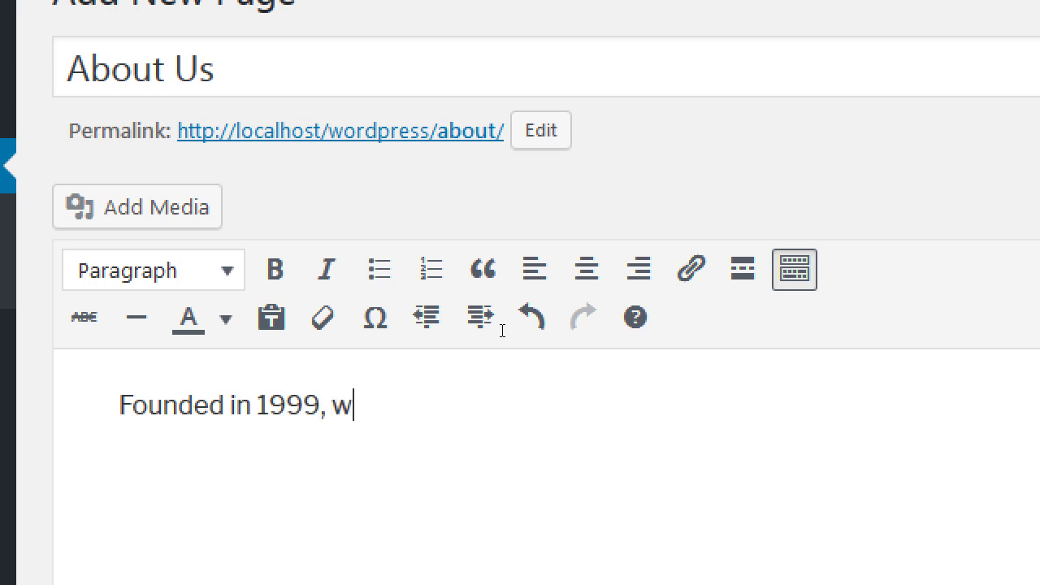
text(e are San )
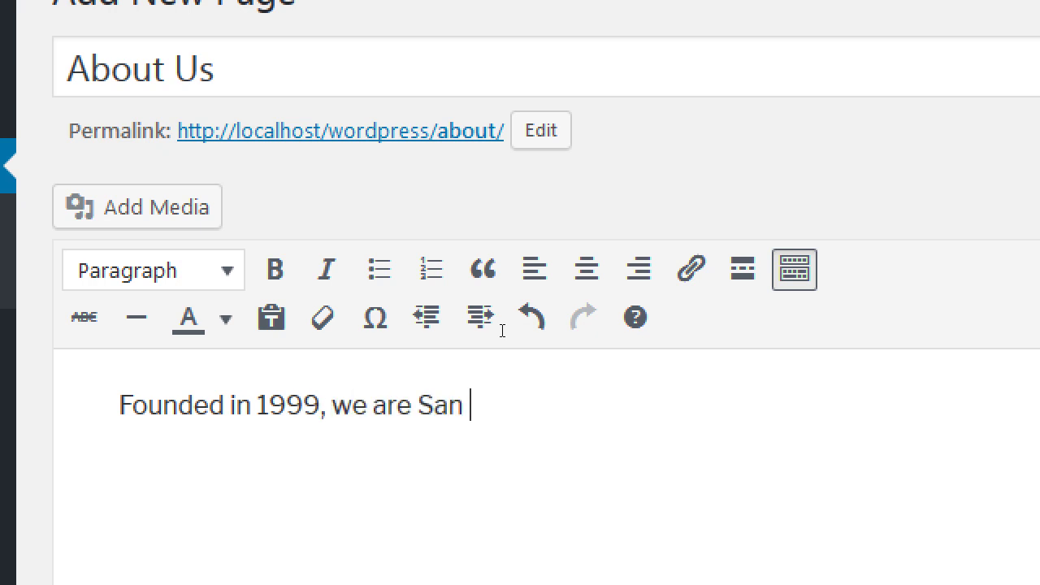
text(Diego's only. .,asm.,saf mfsd,.m fsdm lfdskj fdkl)
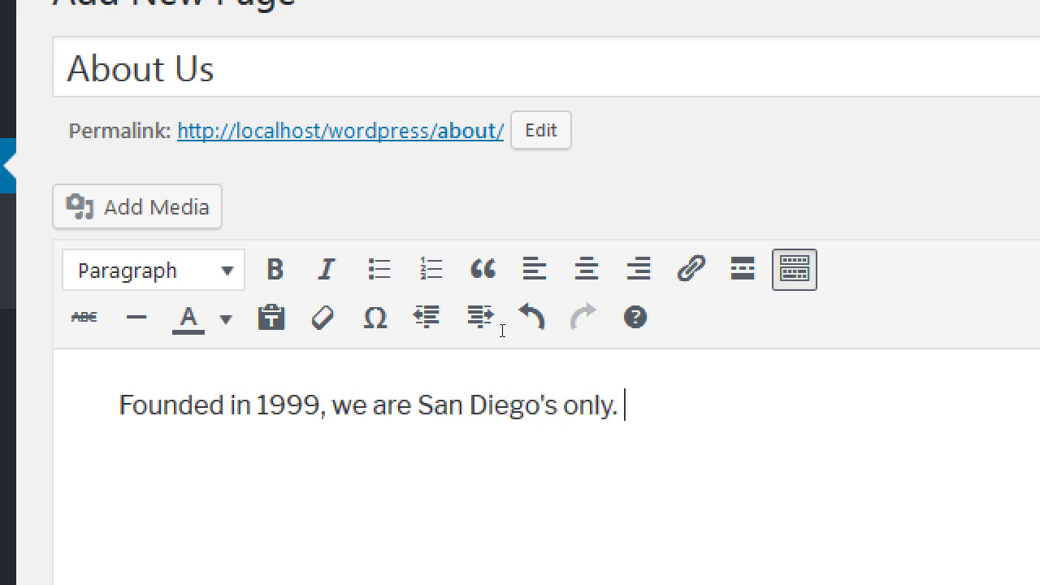
text(j fdsklfdsj klfdsaj dksjdsflaksd jdsfalk fdsklsjdsfalkds fjdsf)
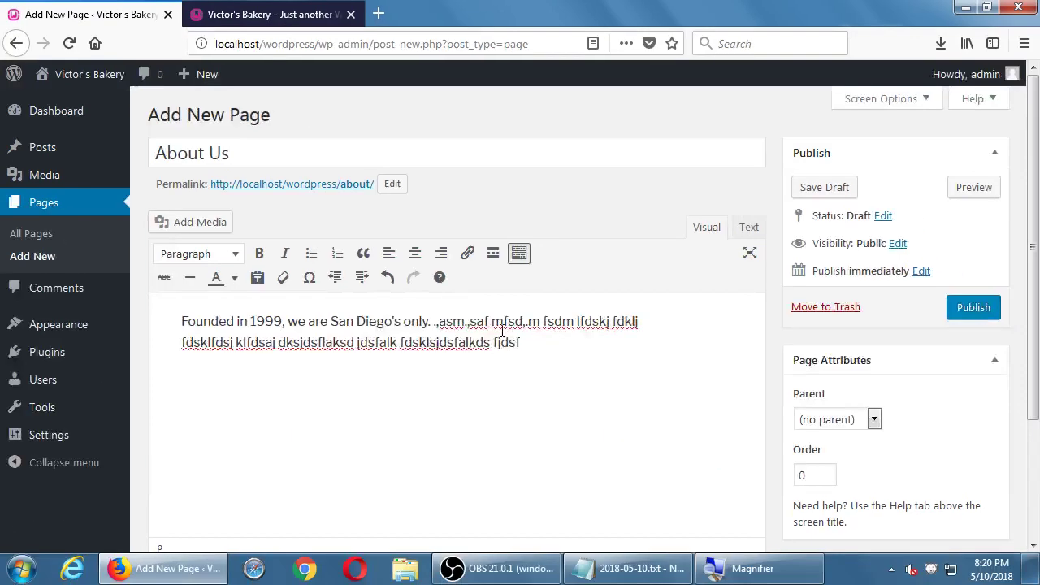
click(984, 308)
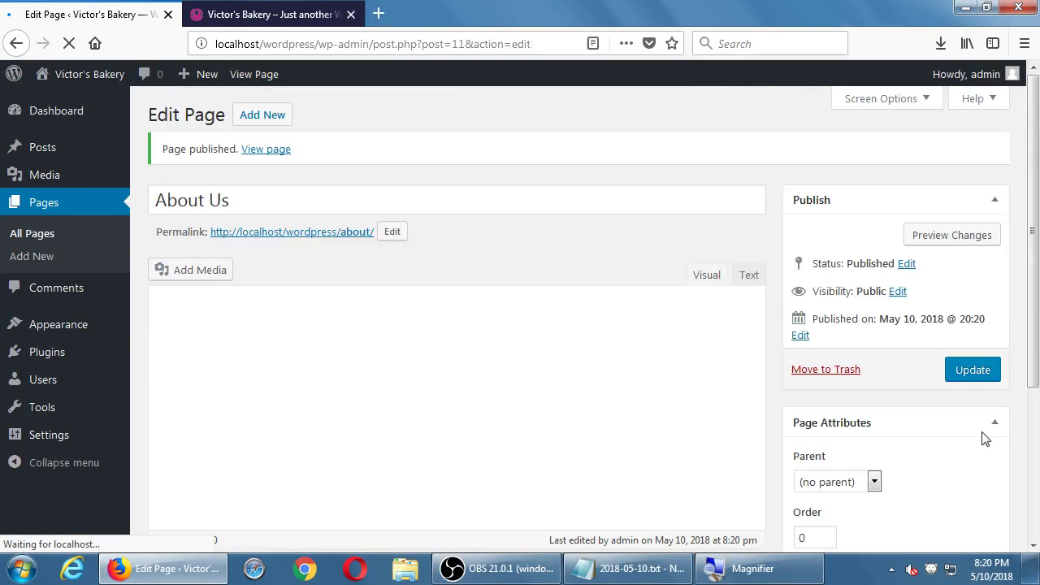
- Begin a fresh blank page after the published About Us page
scroll(985, 439, down, 3)
scroll(985, 440, up, 4)
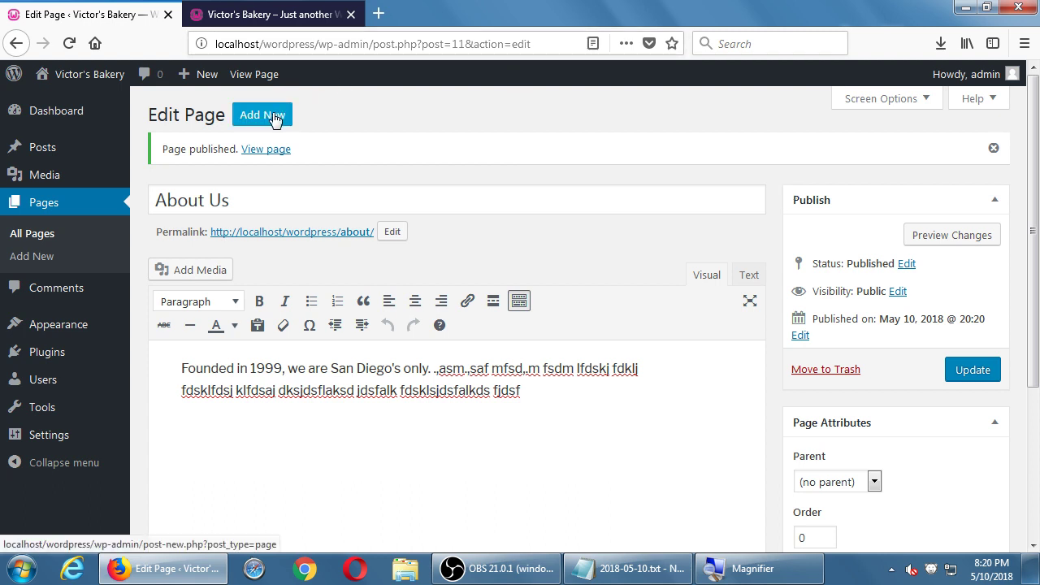
double_click(179, 116)
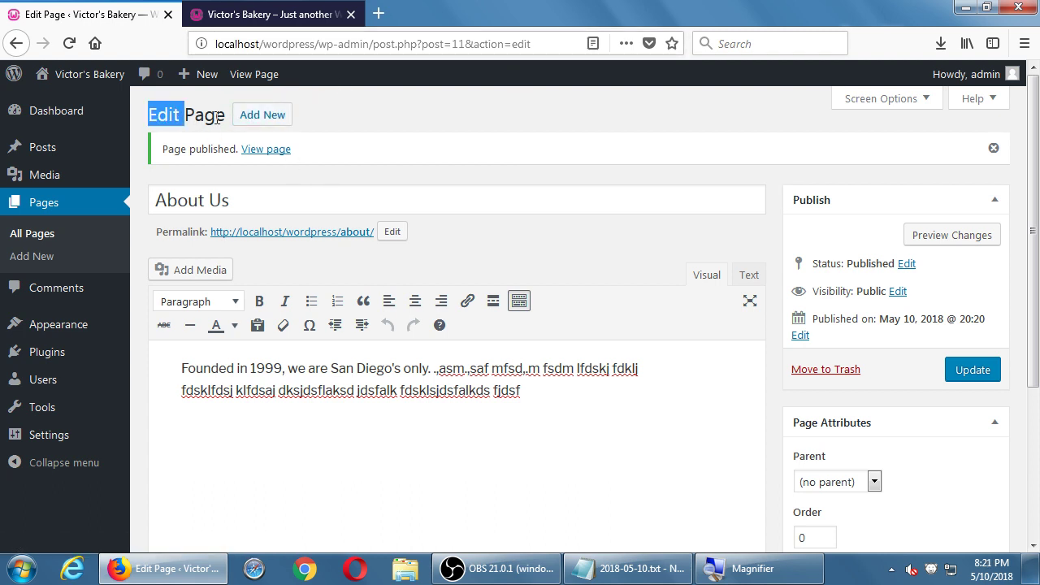
click(260, 115)
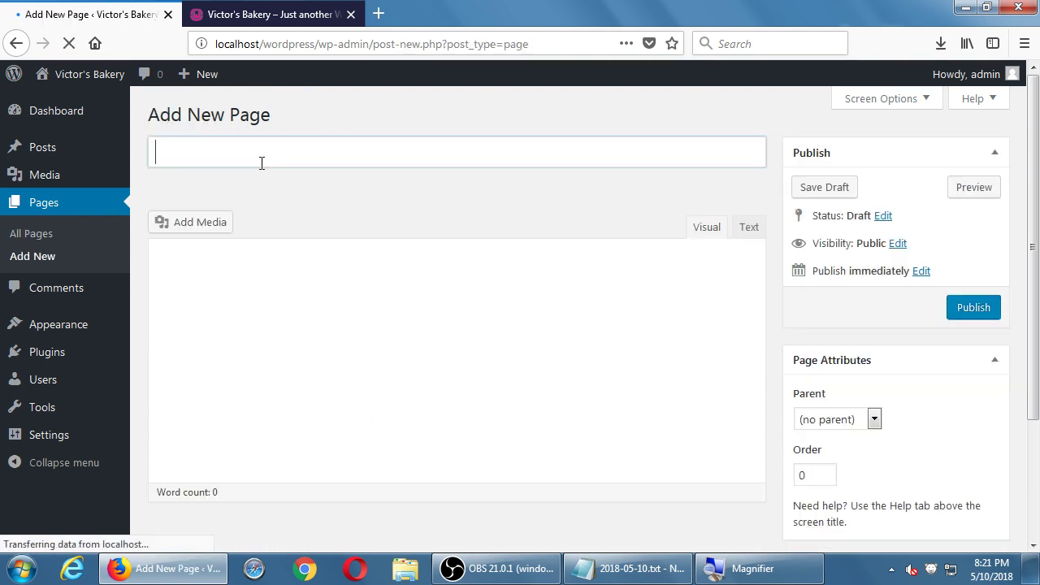
- Title the new page 'Contact' and write the 'Visit us at' street address and city line
text(Contact)
key(Tab)
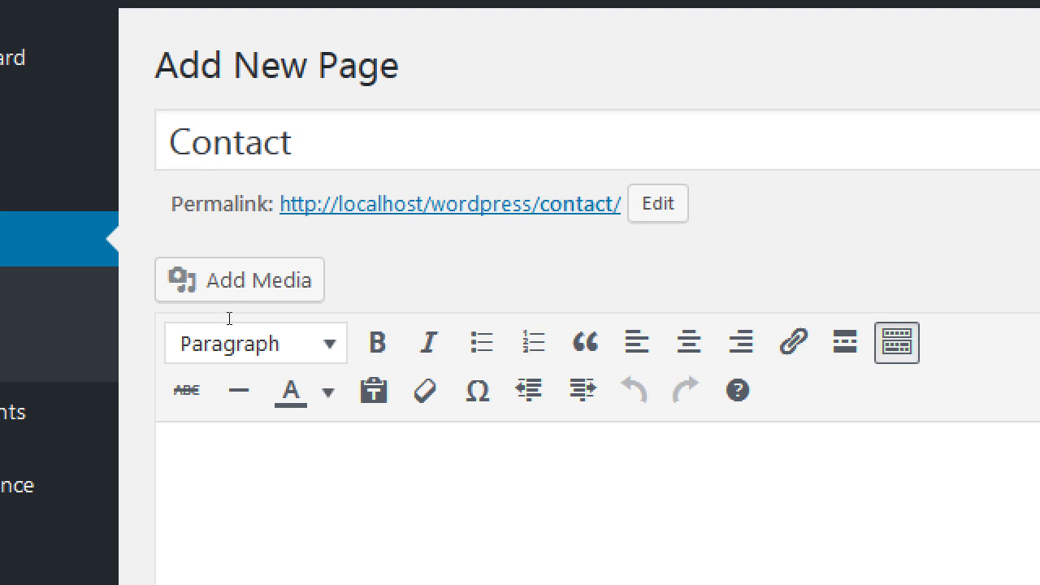
text(F)
key(BackSpace)
text(Visit us at )
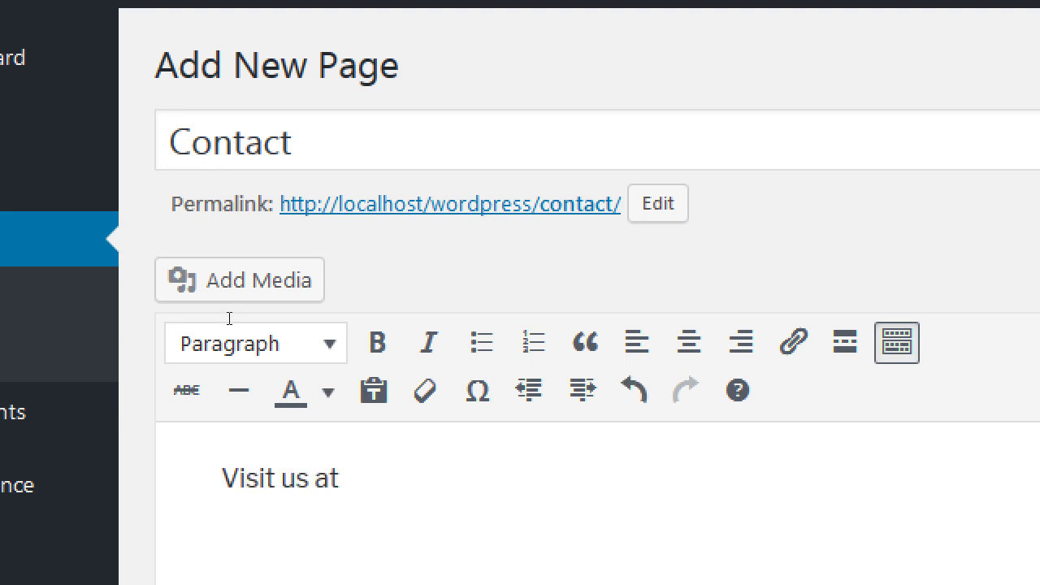
text(123 Fake str)
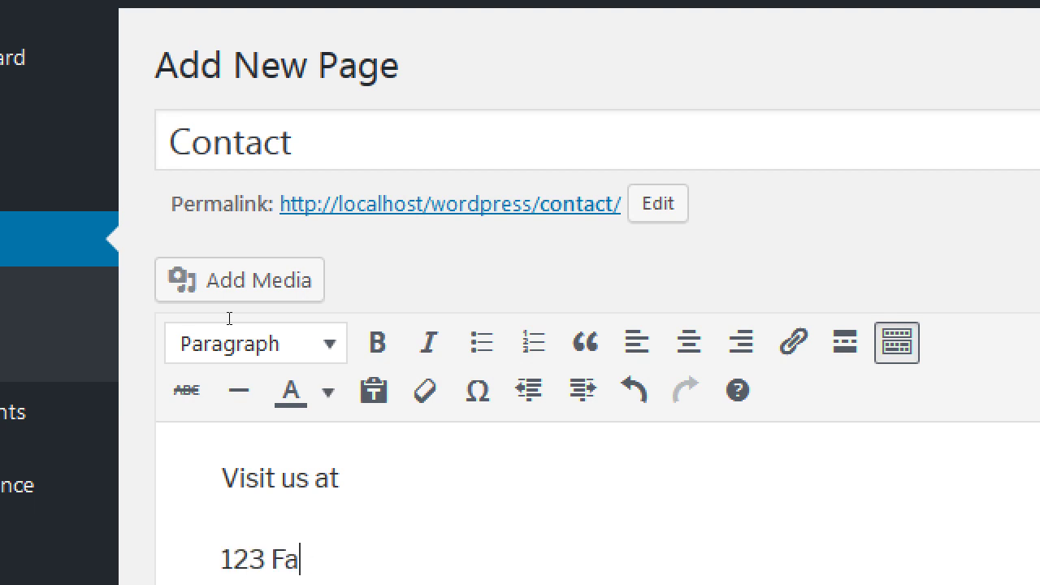
text(eet)
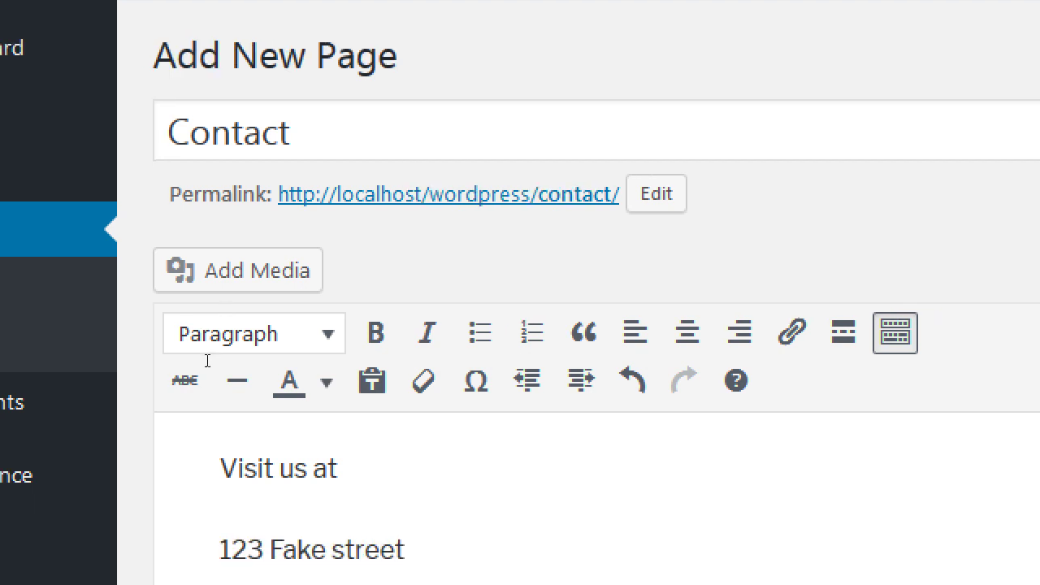
key(Return)
text(San )
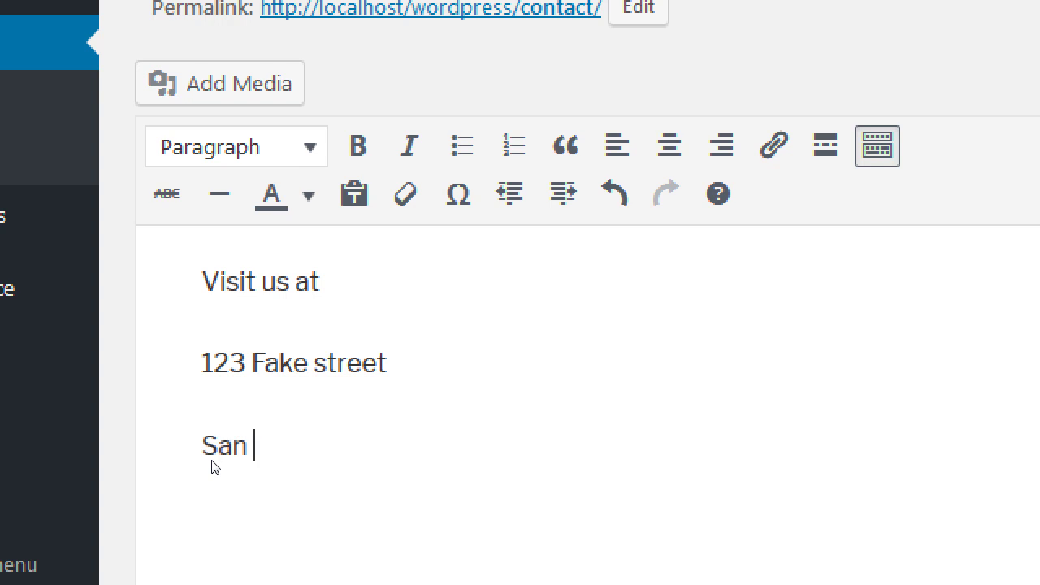
text(Diego, )
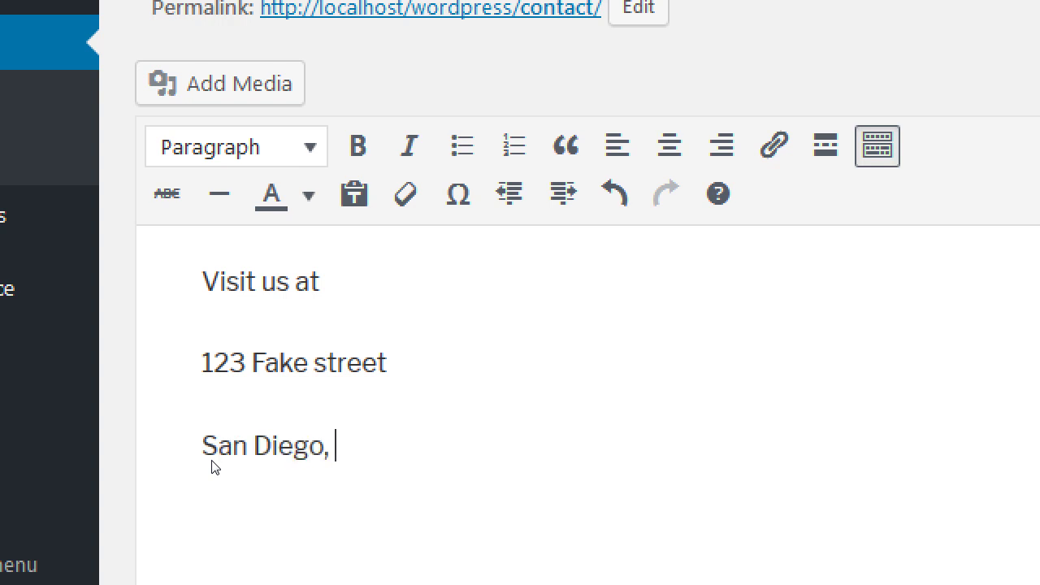
text(CA 91919)
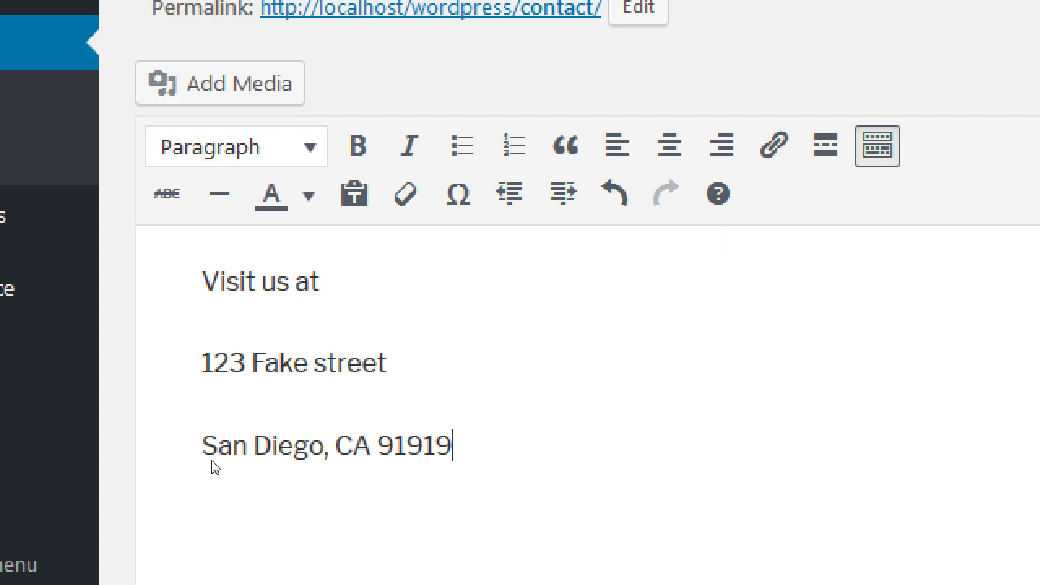
- Add the bakery's phone number on a new line below the city line
key(Return)
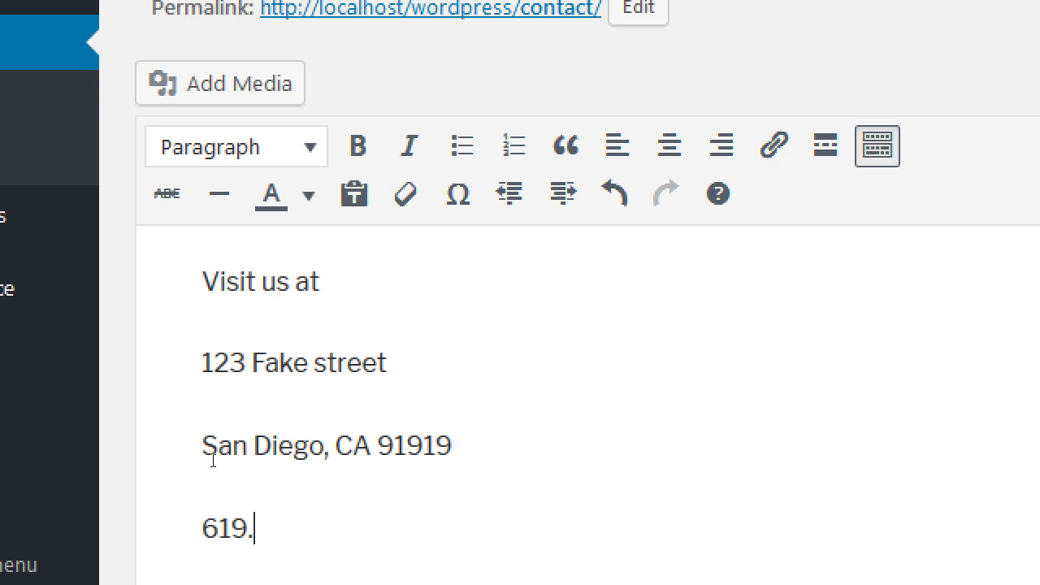
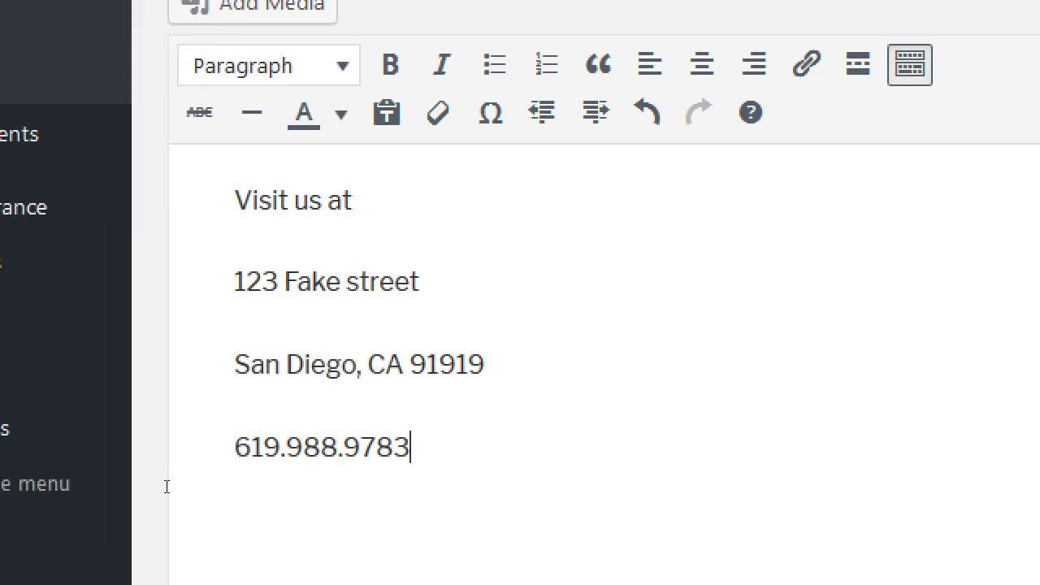
key(shift+Left)
key(shift+Left)
key(shift+Left)
text(555)
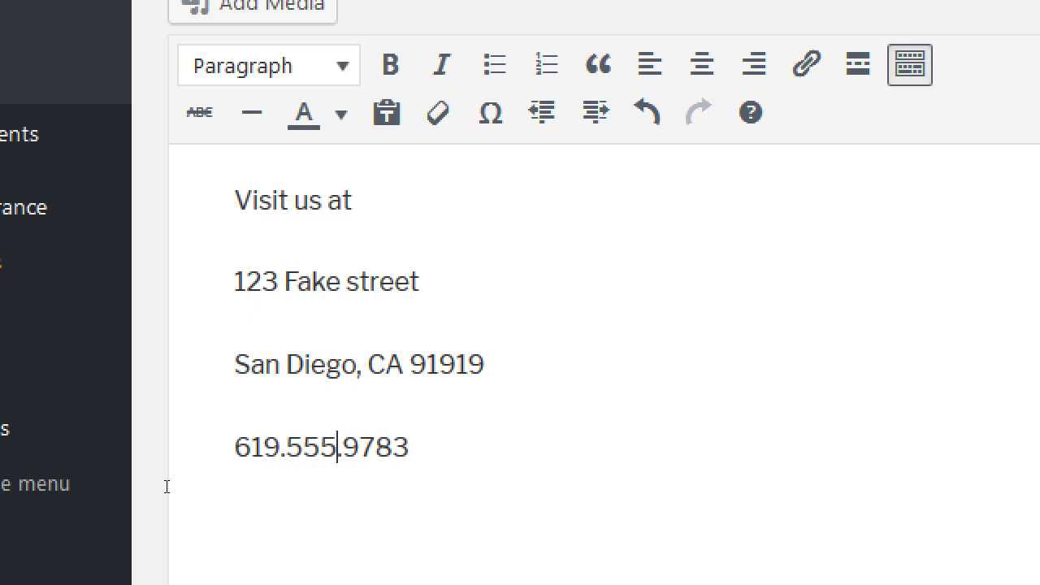
- Add the bakery's e-mail address below the phone number and publish the Contact page
key(End)
key(Return)
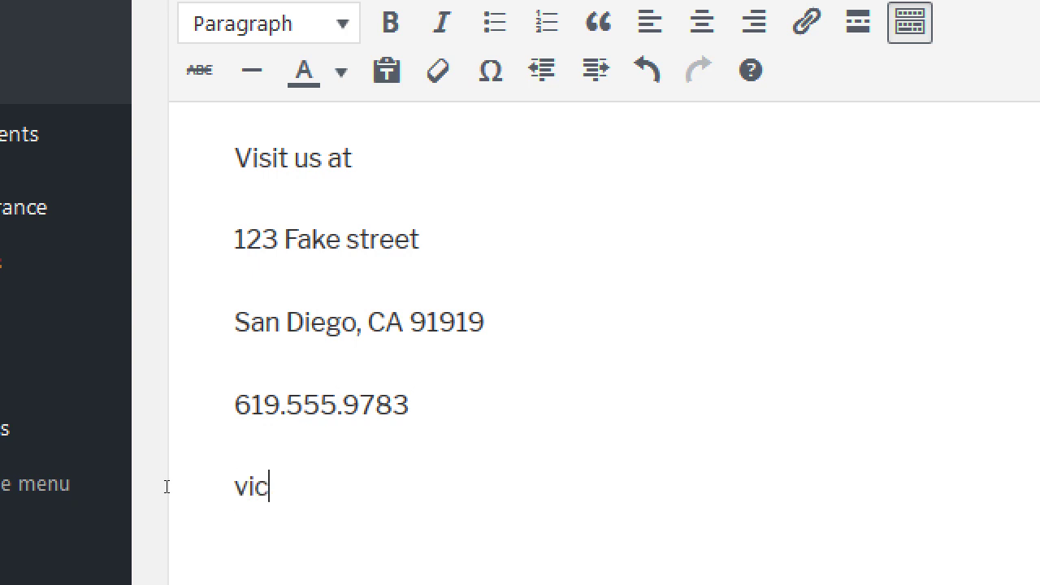
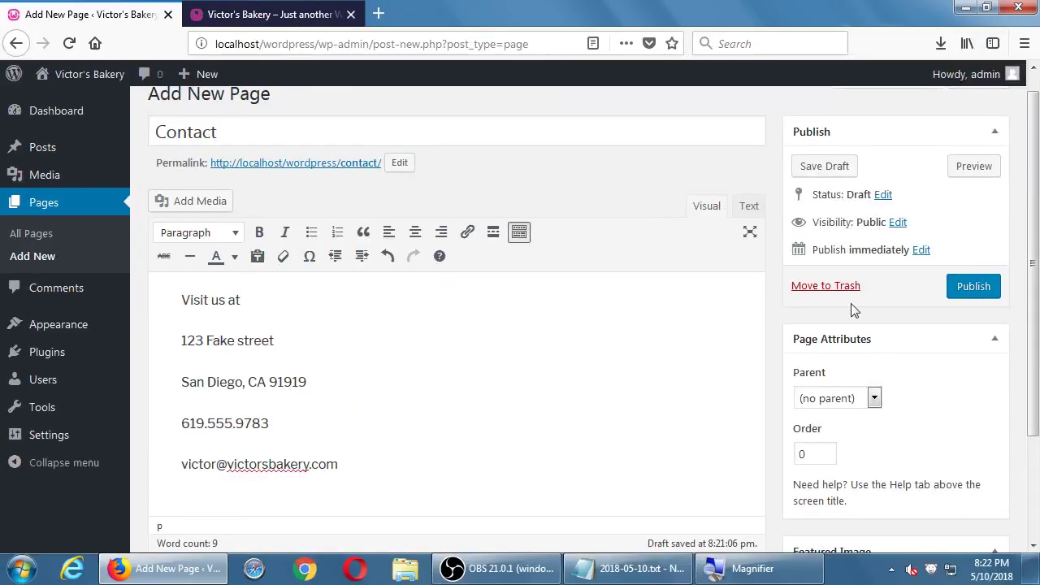
click(972, 287)
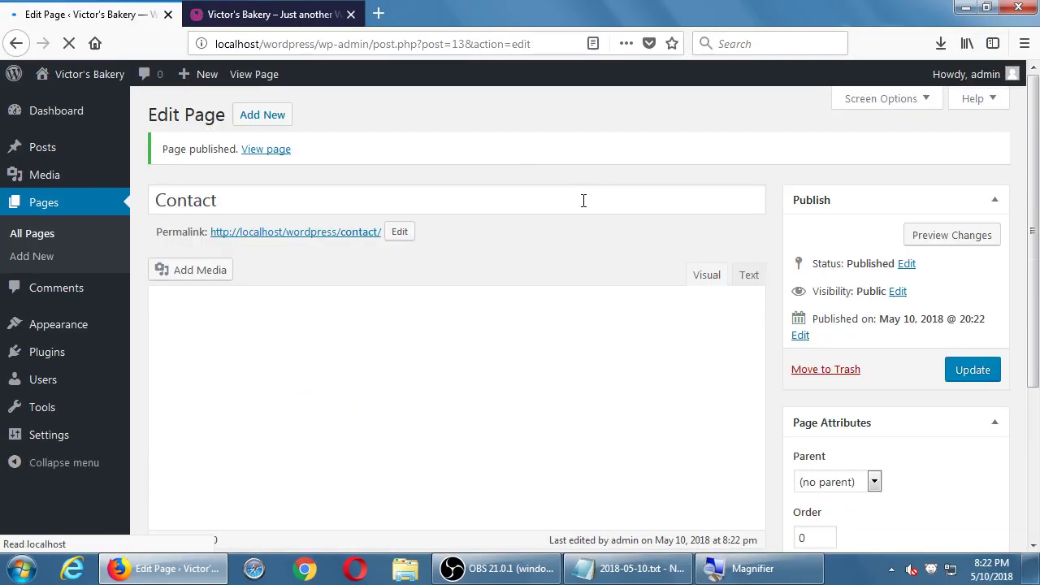
- Publish a new 'Blog' page whose body reads 'The latest blog posts go here.'
click(266, 111)
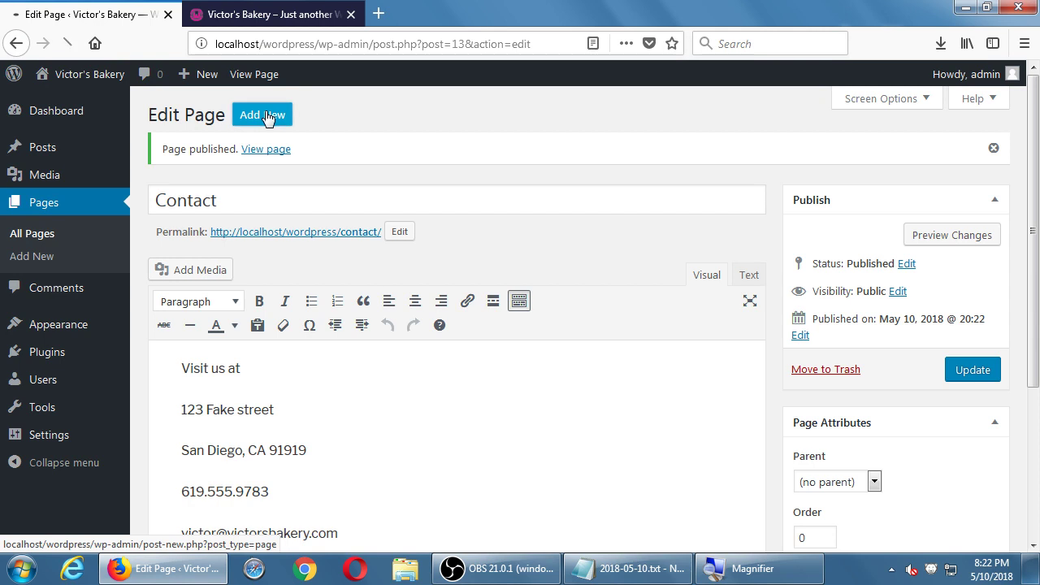
click(278, 151)
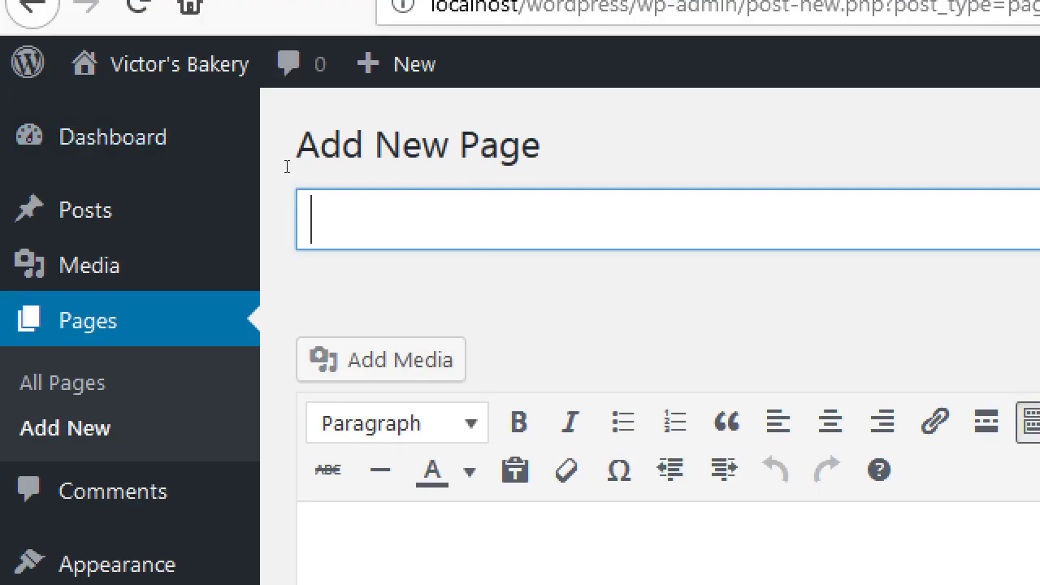
text(Blog)
key(Tab)
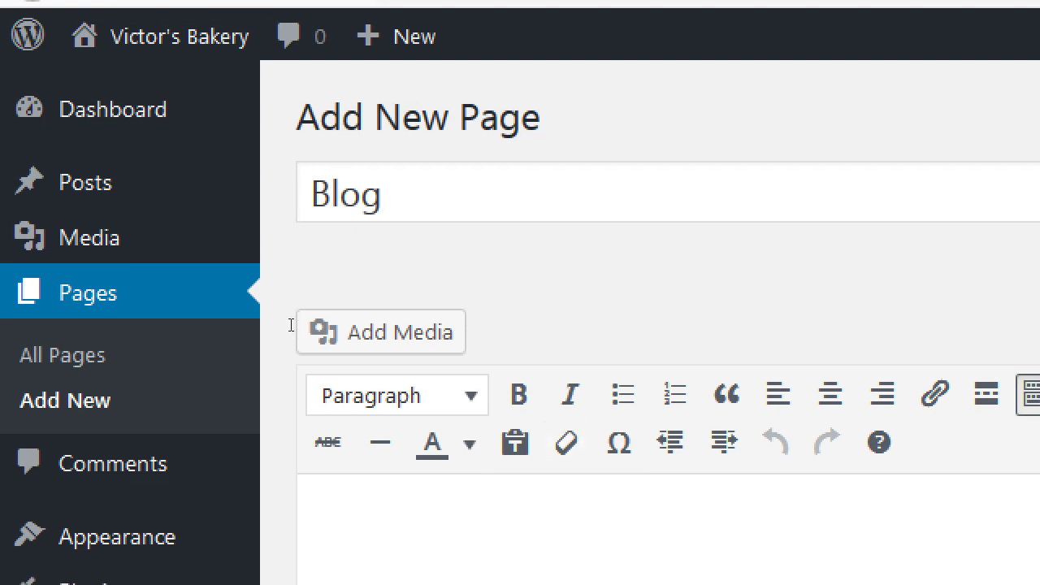
text(The )
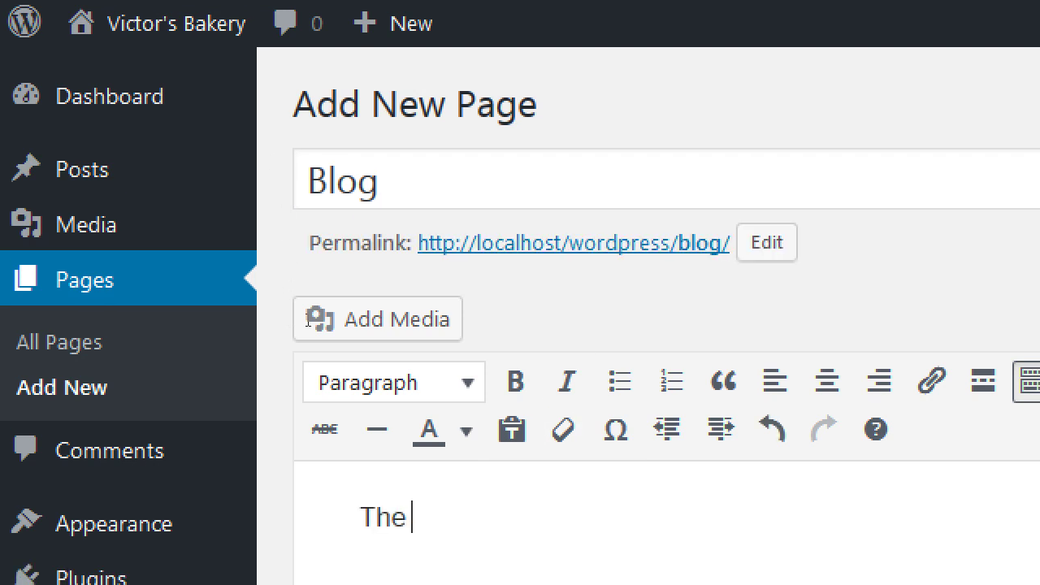
text(latest blog posts go )
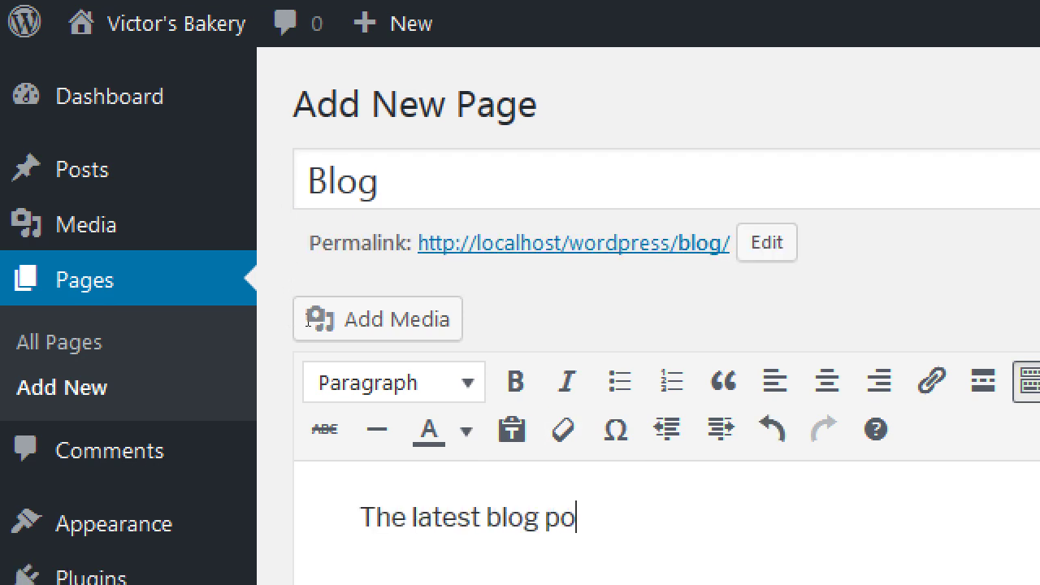
text(here.)
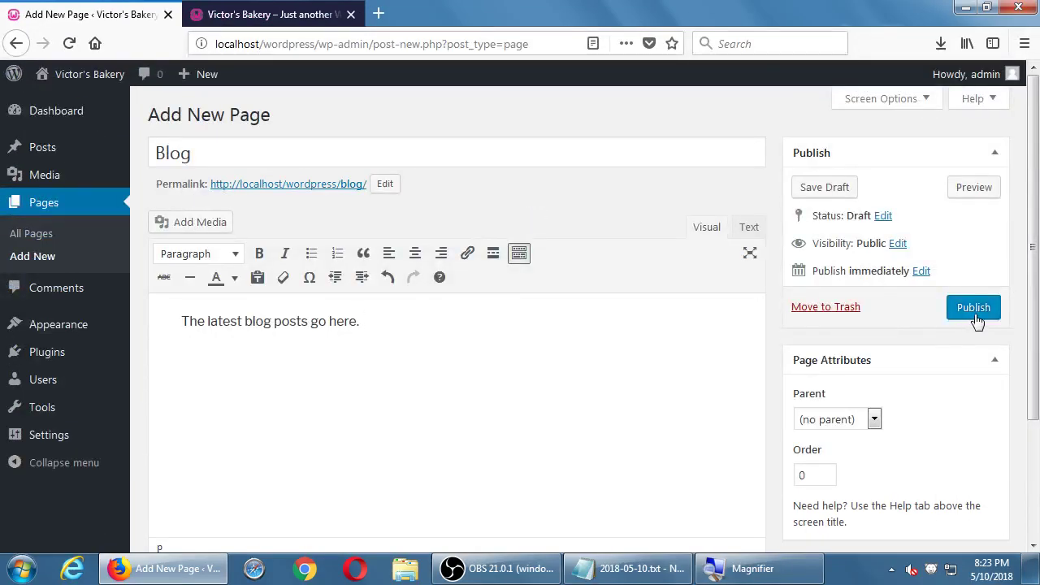
click(976, 316)
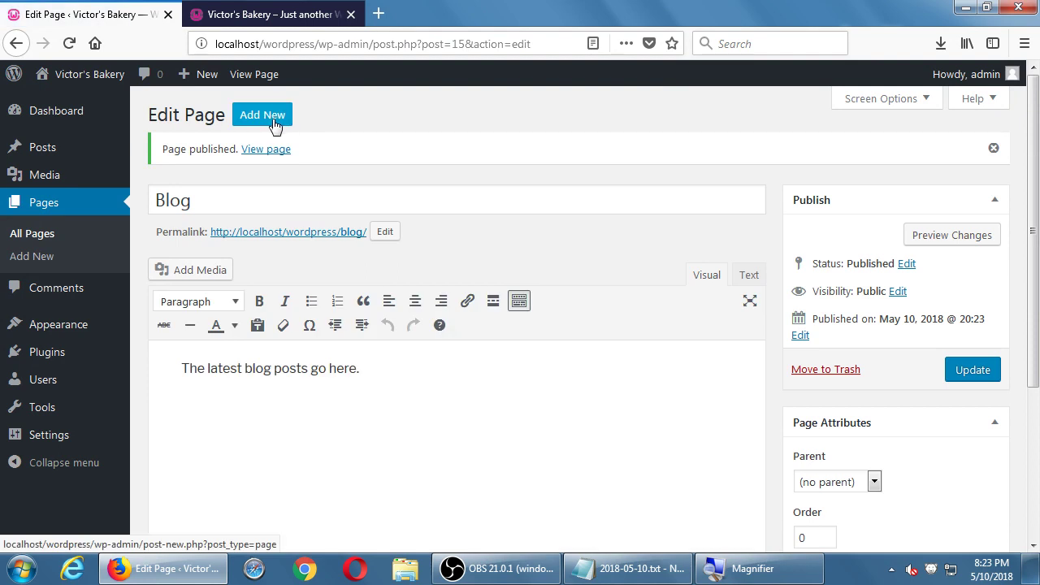
- Start another new page and title it 'Home'
click(273, 119)
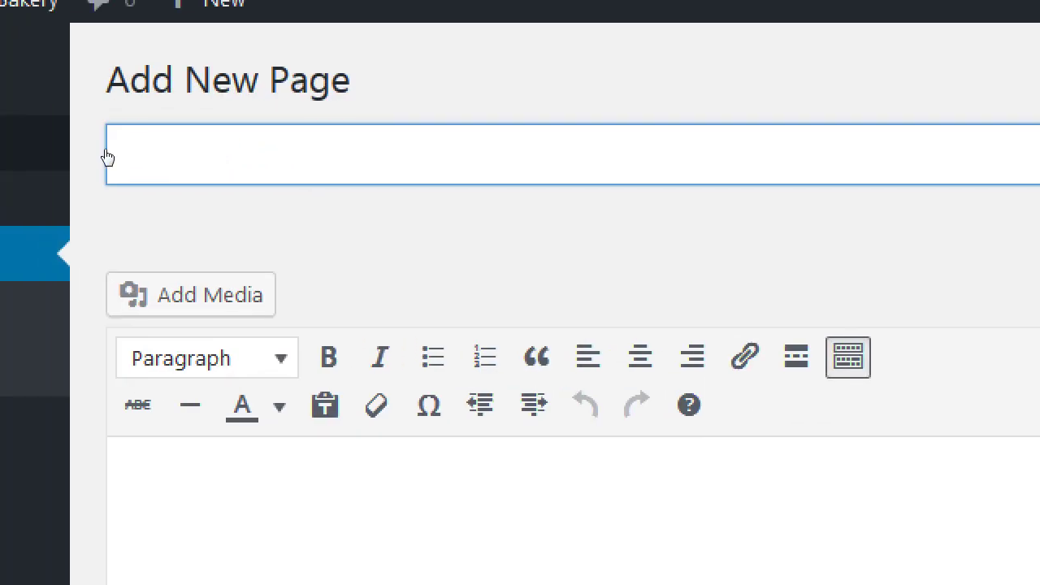
mouse_move(42, 147)
text(Home Page)
key(BackSpace)
text(ge)
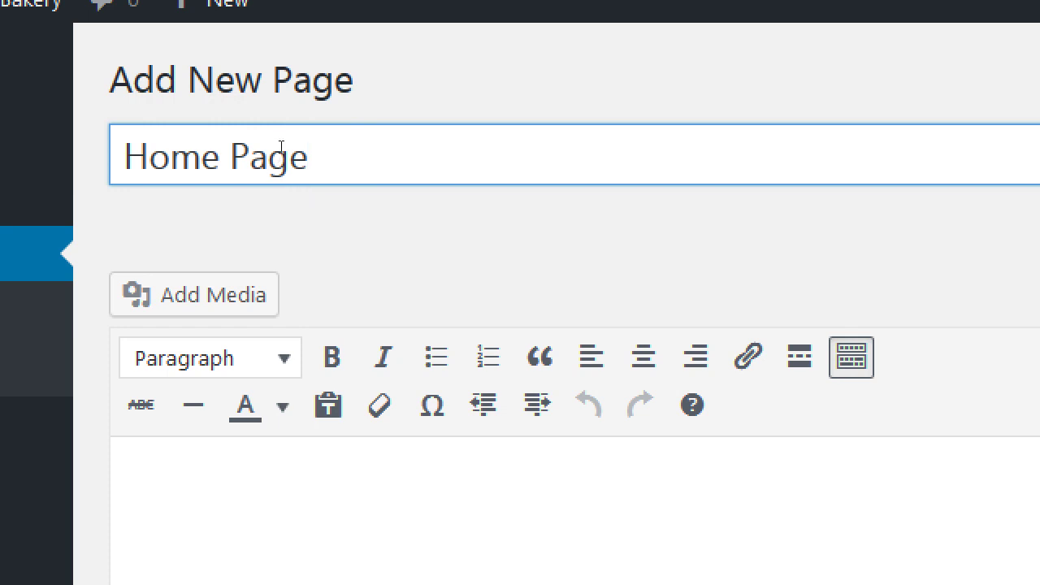
key(BackSpace)
key(BackSpace)
key(BackSpace)
key(BackSpace)
key(BackSpace)
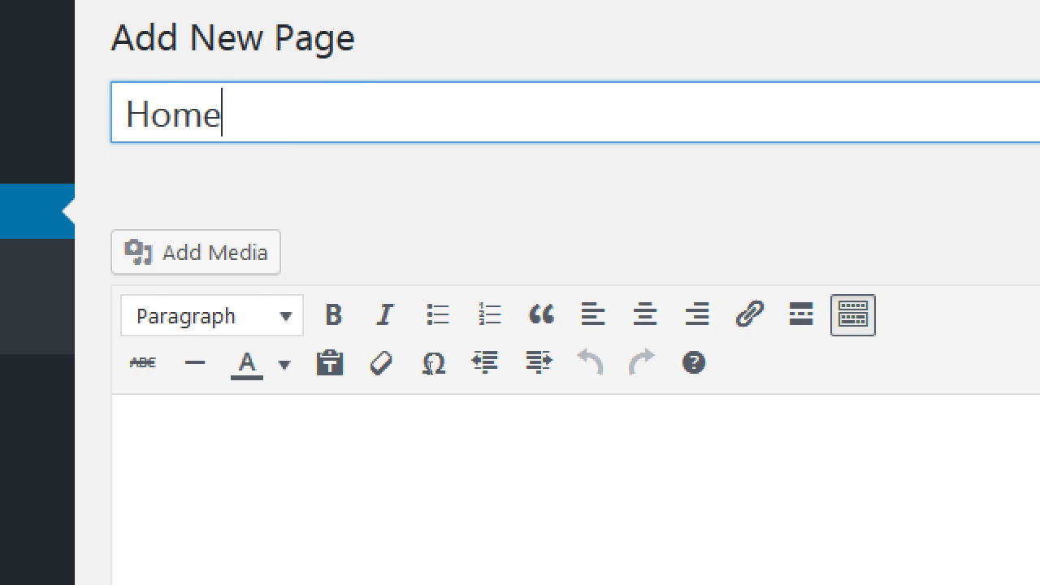
- Write the Home body 'Welcome to Victor's Bakery. Here, you'll find' followed by filler text
key(Tab)
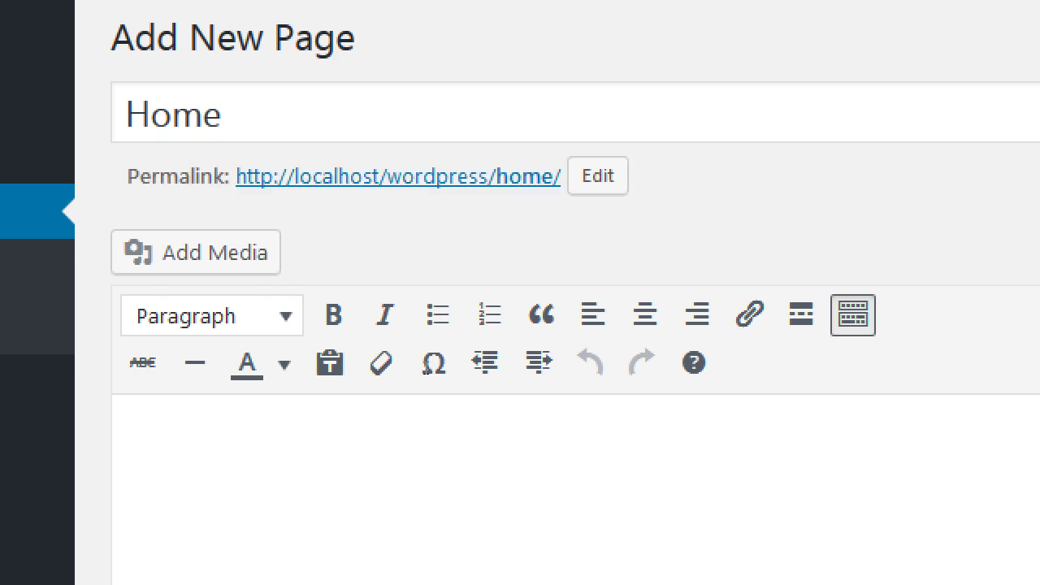
text(Welcome to Vi)
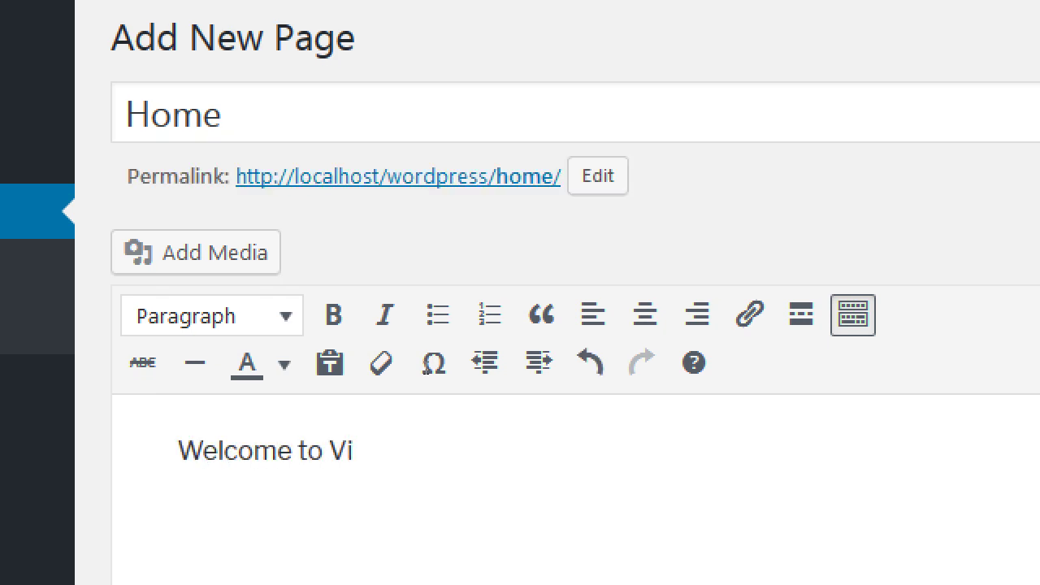
text(ctor's Bakery. Here, you'l f)
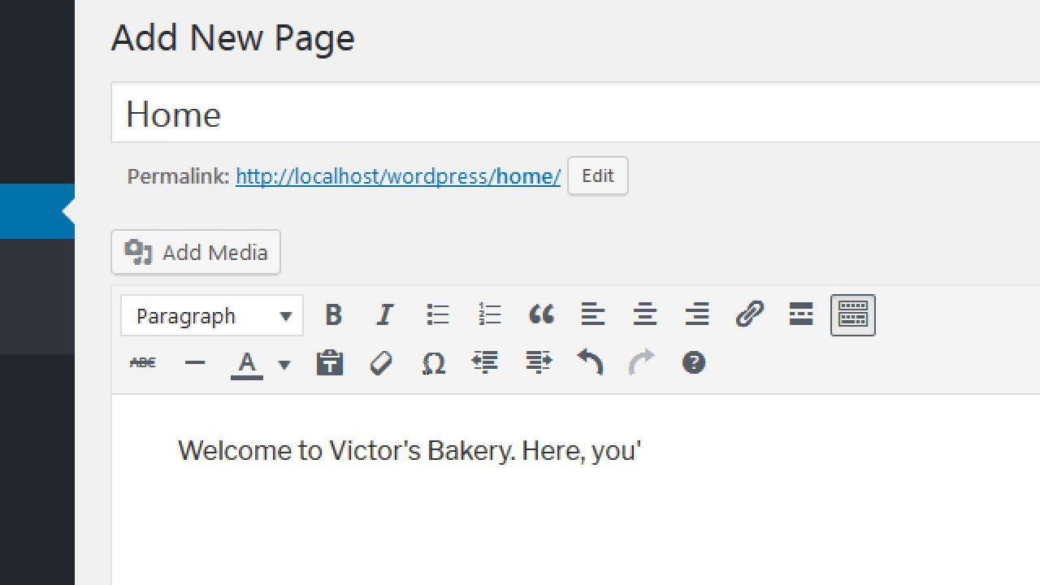
key(BackSpace)
key(BackSpace)
text(l find lkajsdf lkadjs flkdfjsalk fdkjs lkfdsajklads kl)
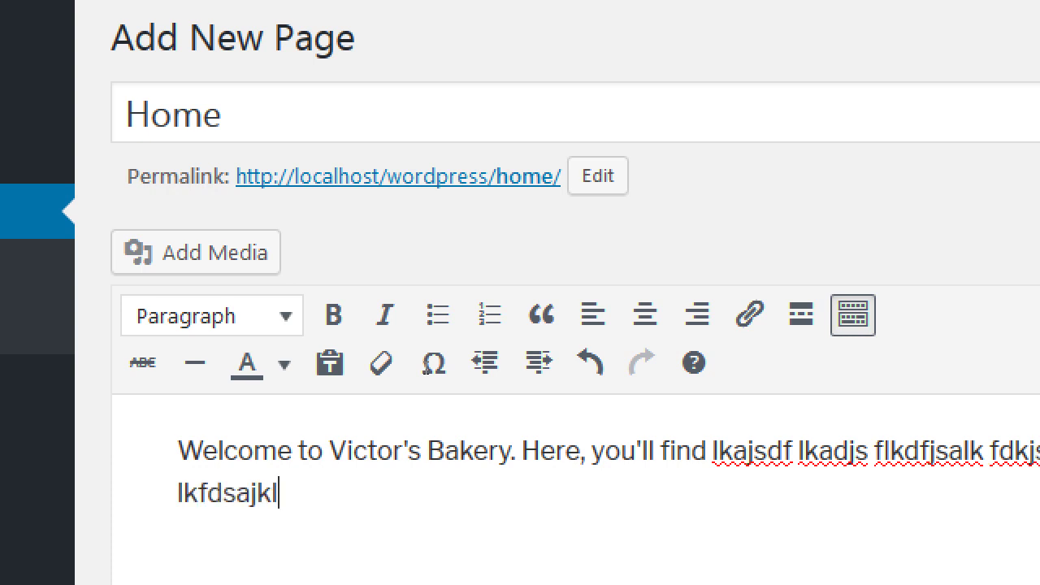
text(kl fasklsadf jkldfskldfs jlkasdfj kldfsa.)
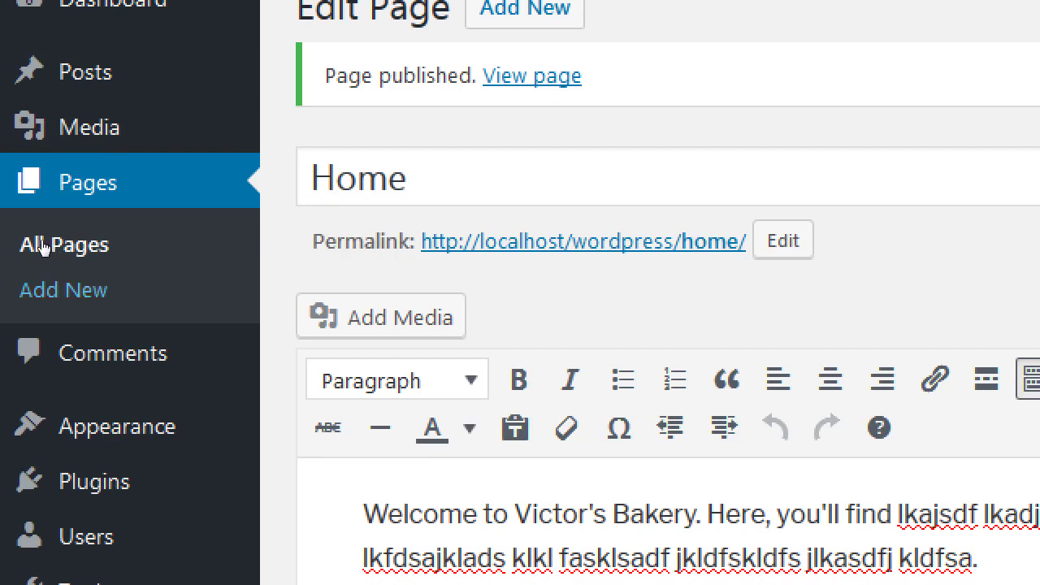
- Review the All Pages list of About Us, Blog, Contact, Home and Sample Page
click(37, 241)
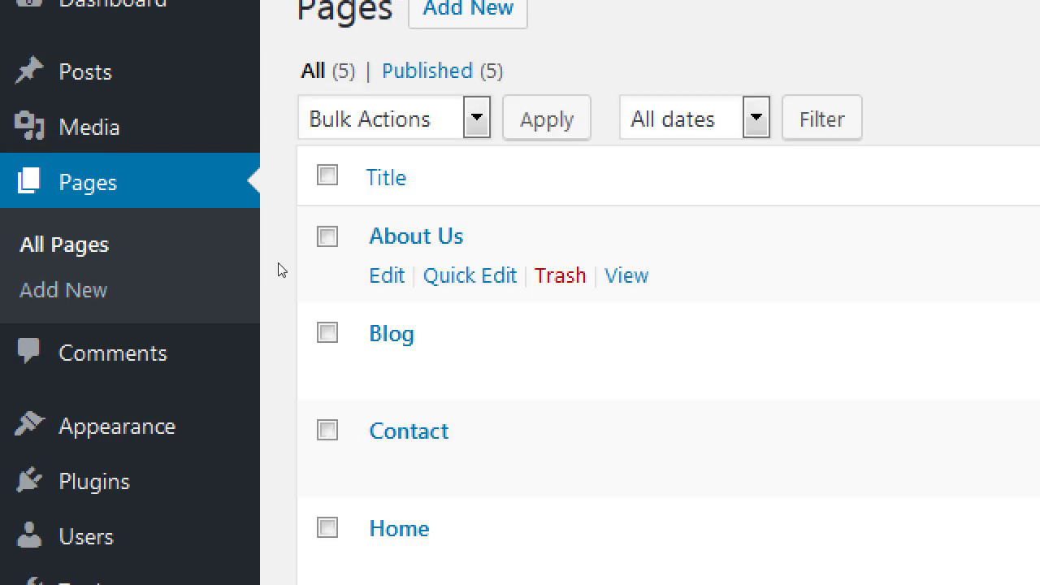
scroll(278, 270, down, 1)
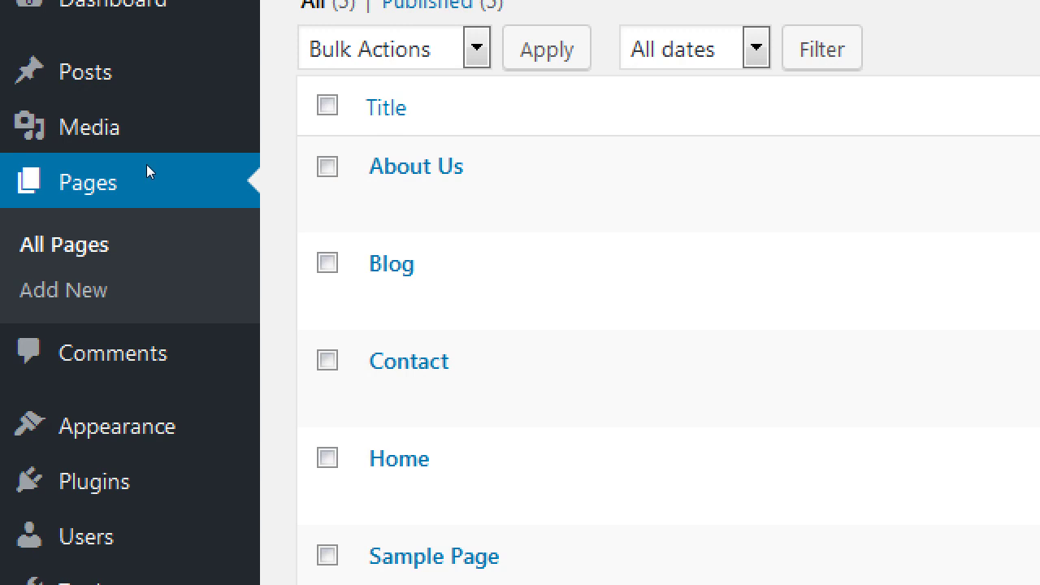
scroll(148, 164, up, 1)
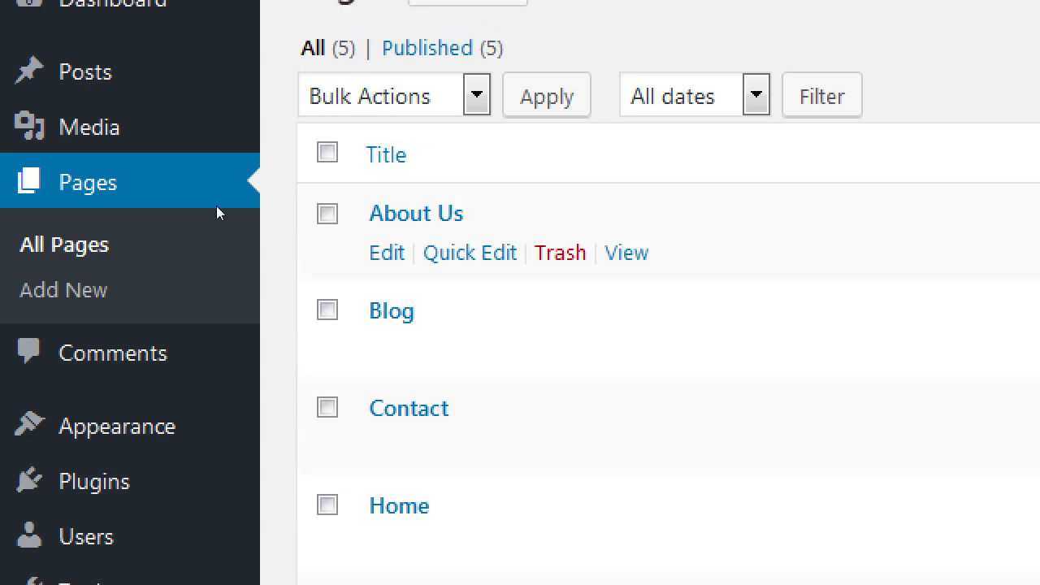
scroll(195, 306, down, 1)
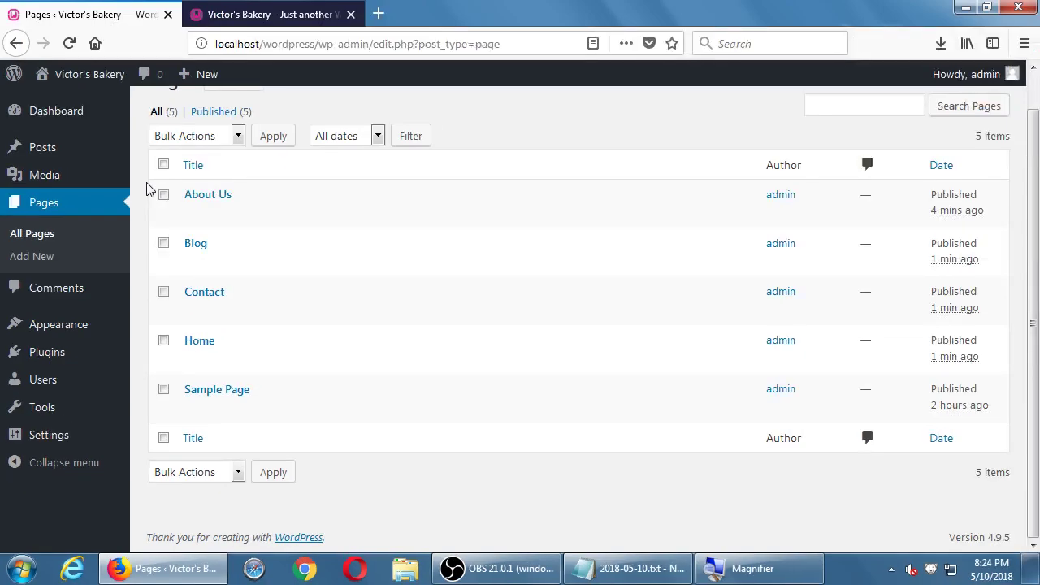
mouse_move(109, 178)
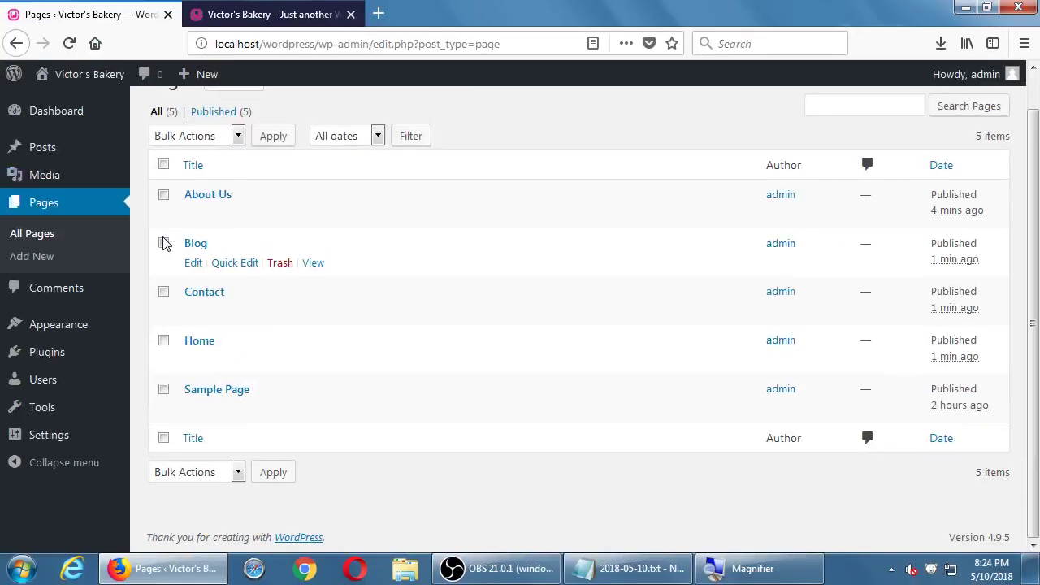
- Move Sample Page to the Trash
click(30, 242)
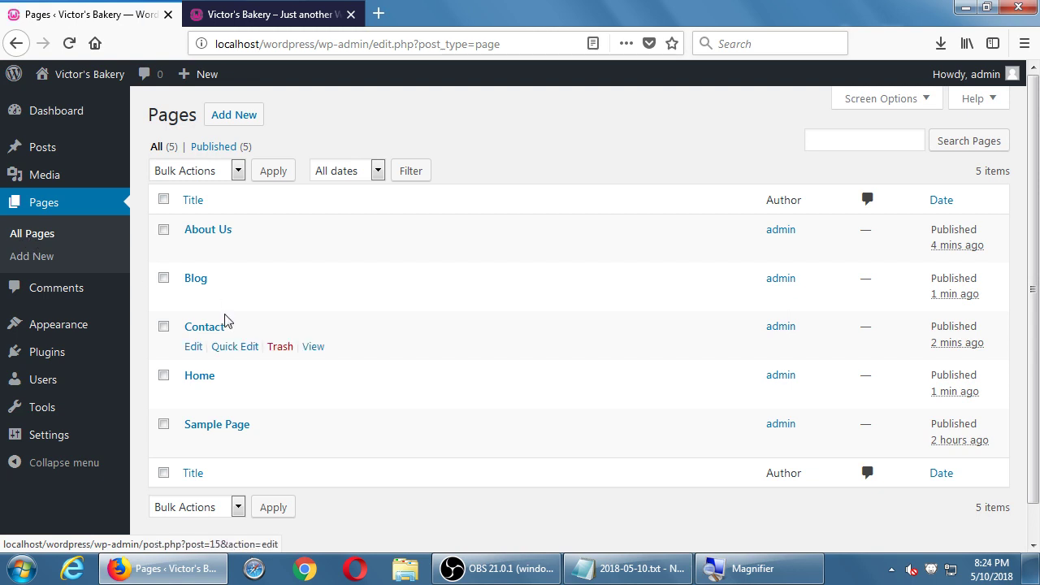
mouse_move(209, 442)
click(280, 445)
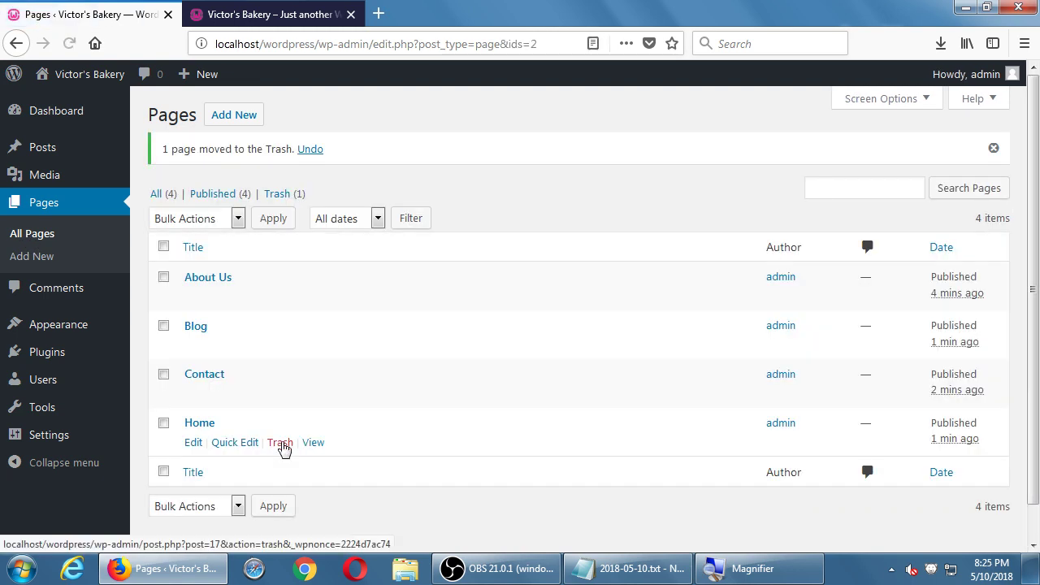
- Zoom in, view the trashed Sample Page, then return to the All (4) pages list
key(super+plus)
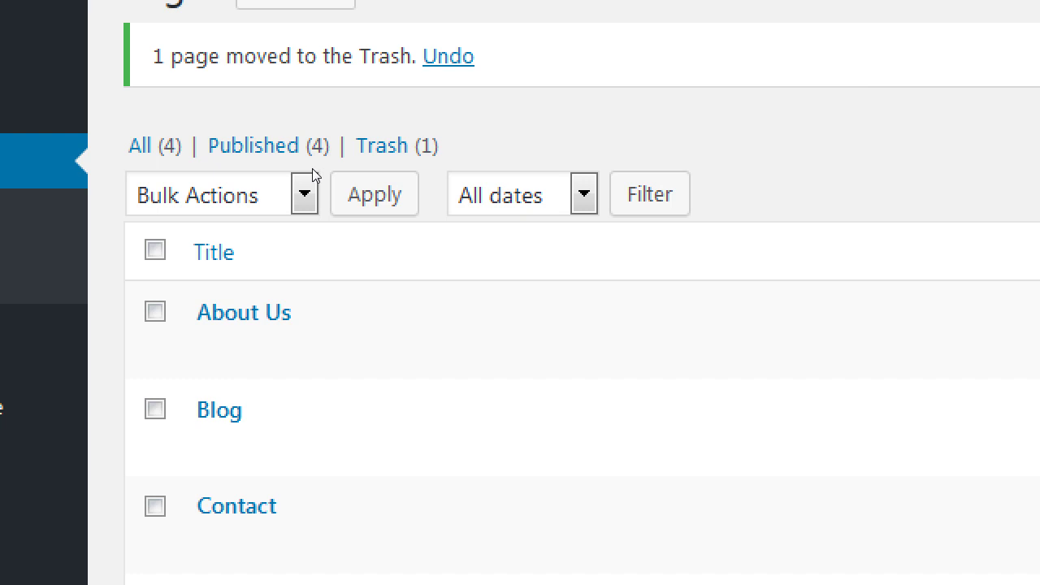
key(Tab)
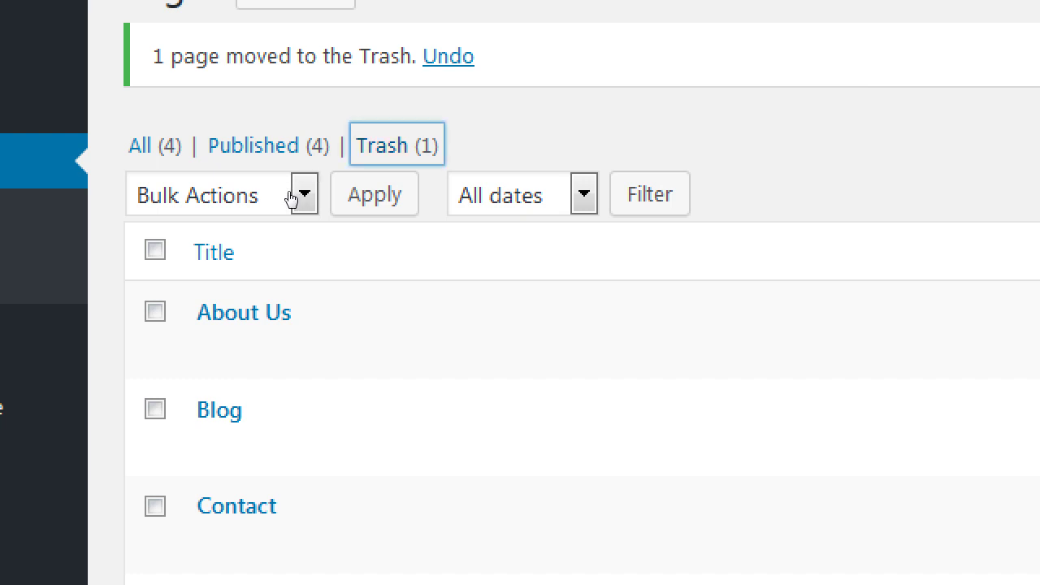
key(Return)
mouse_move(274, 237)
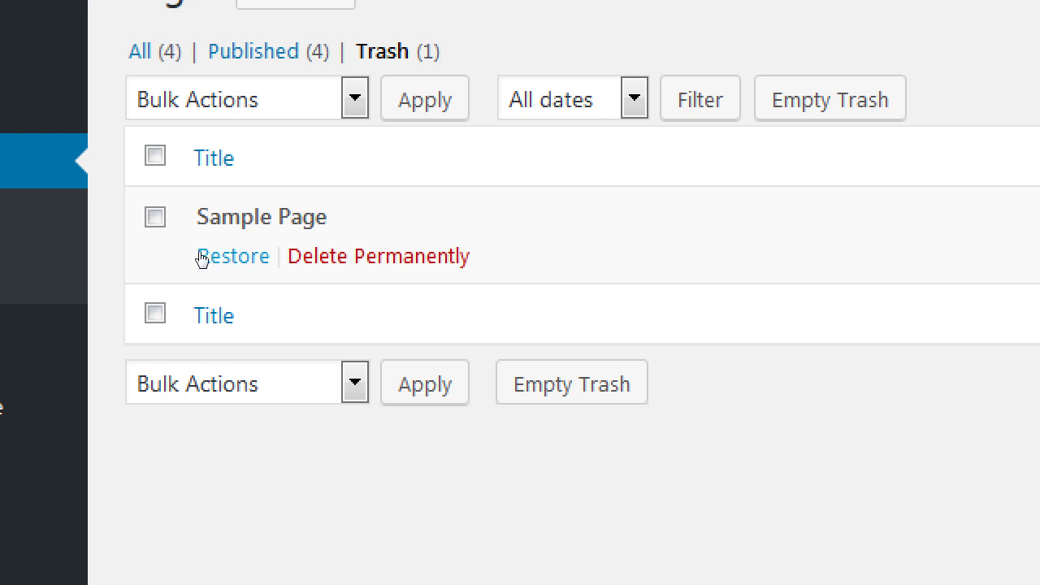
key(Tab)
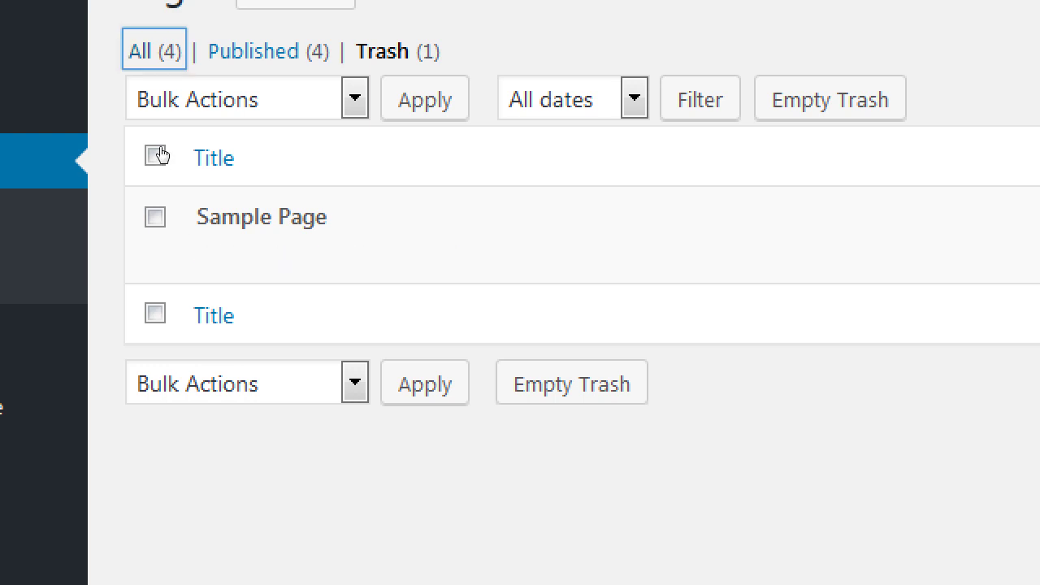
key(Return)
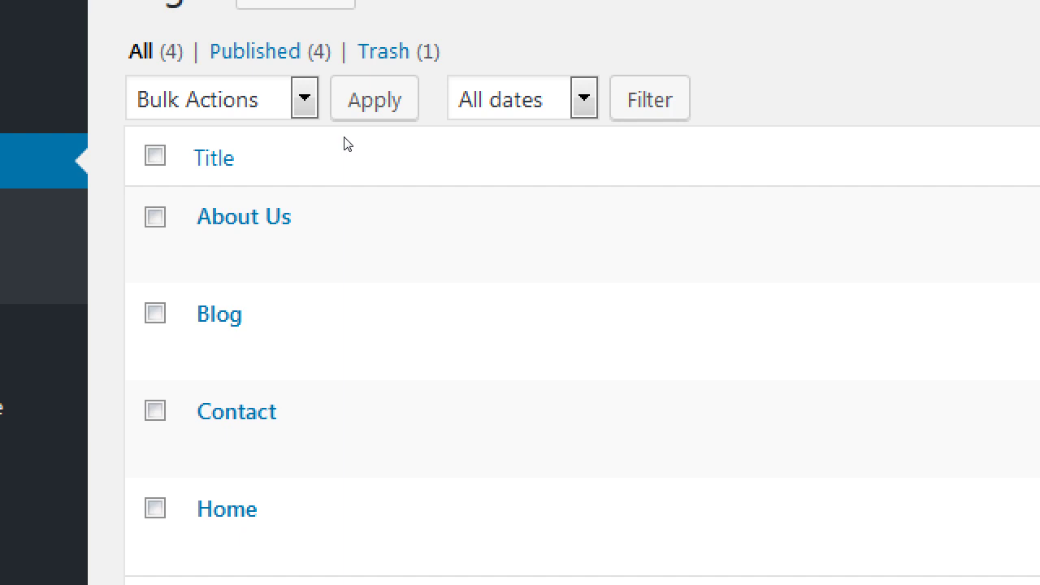
- Revisit Trash, return to All (4), and open the Victor's Bakery front page in a new tab
click(382, 51)
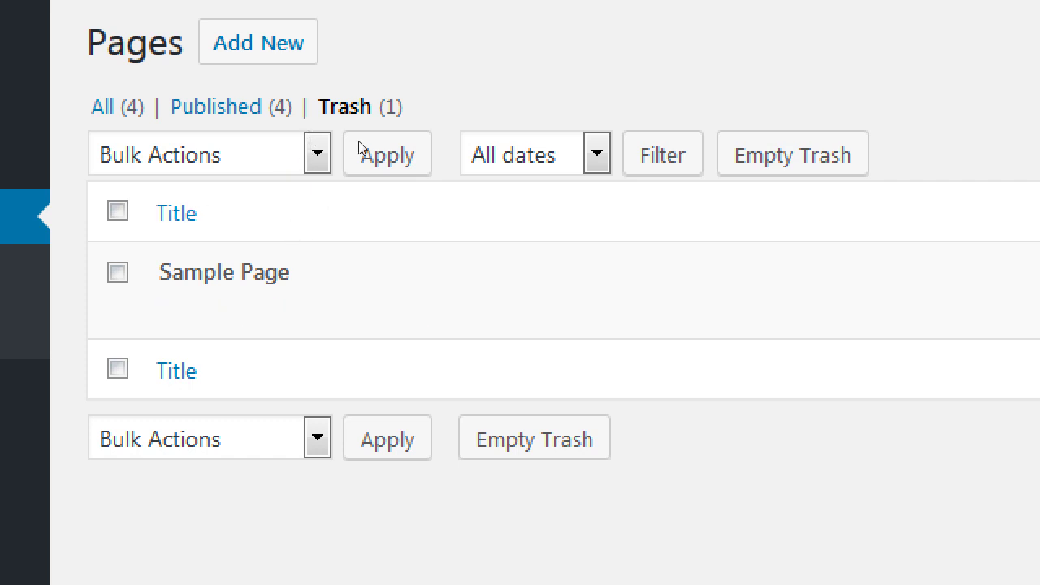
click(101, 107)
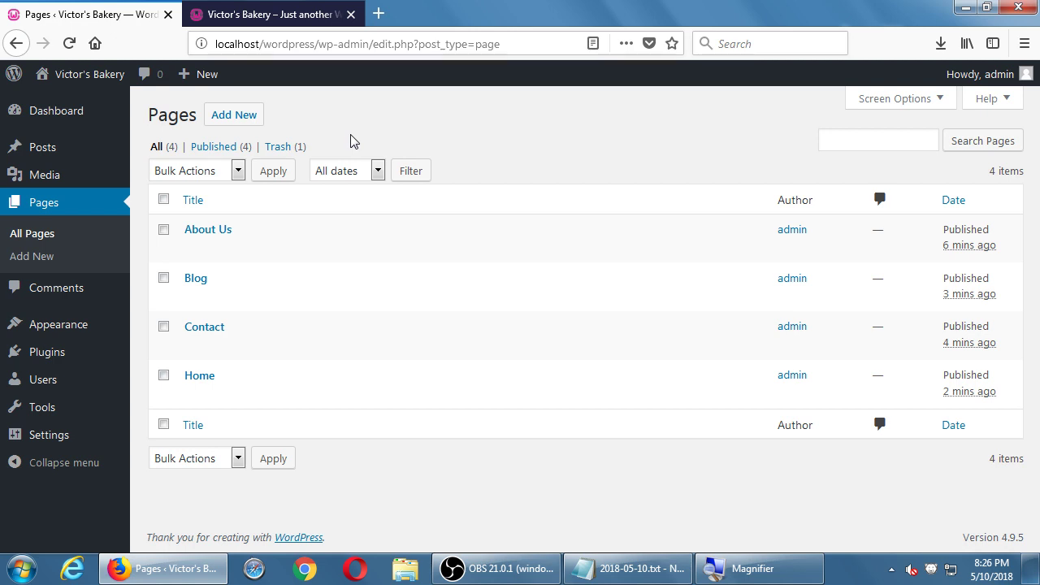
middle_click(89, 74)
- Close the duplicate tab and scroll the front page's posts, highlighting the POSTS heading
click(533, 14)
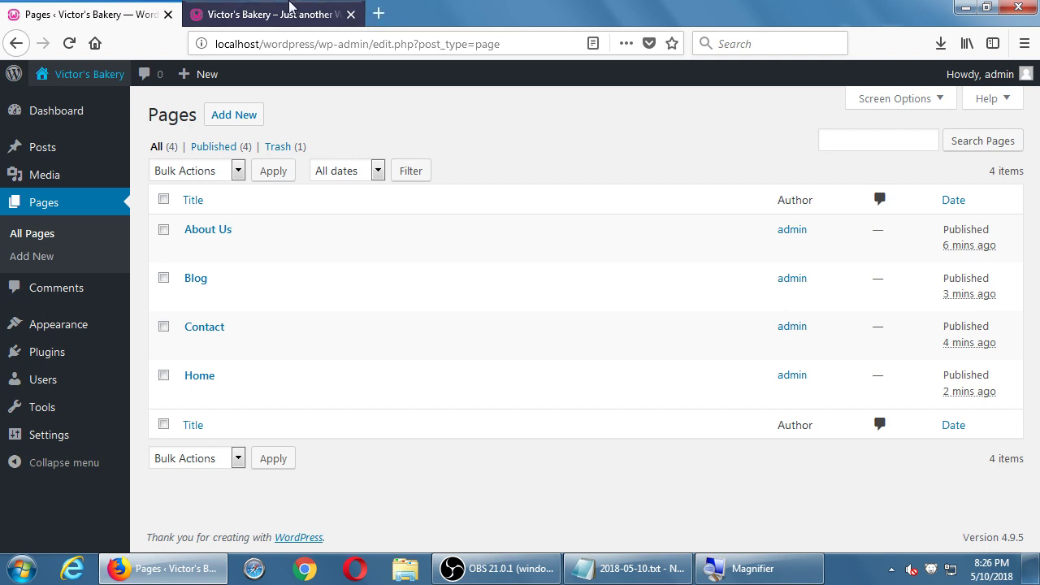
click(284, 20)
scroll(278, 305, down, 8)
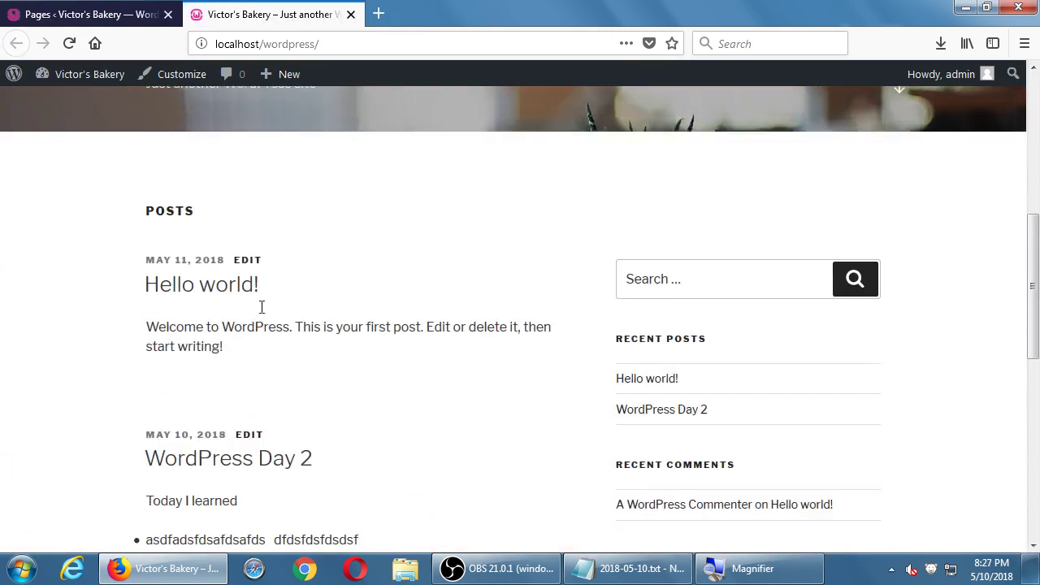
double_click(174, 188)
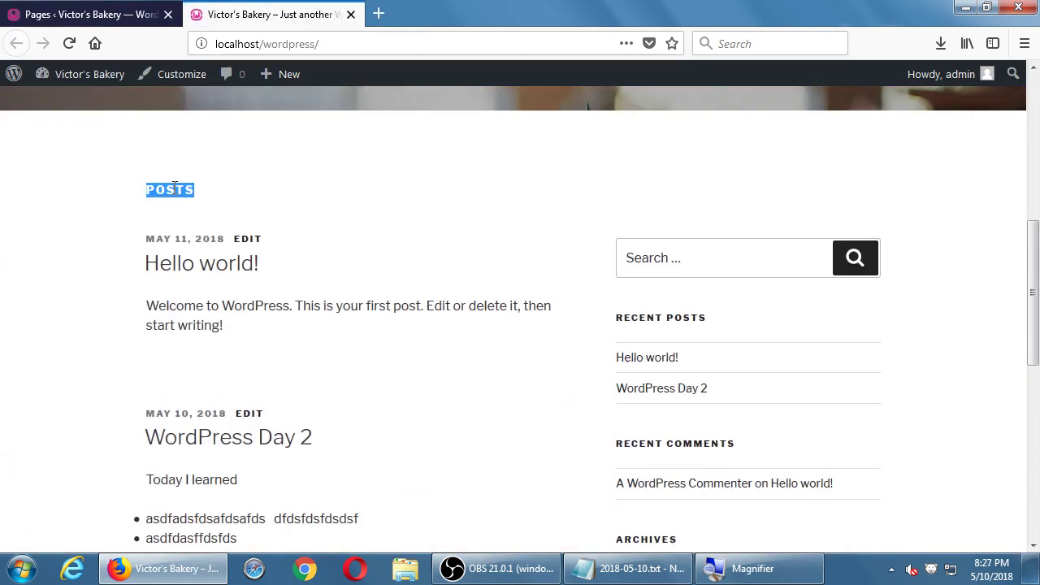
click(106, 224)
scroll(206, 350, down, 1)
scroll(241, 286, down, 3)
scroll(241, 285, down, 8)
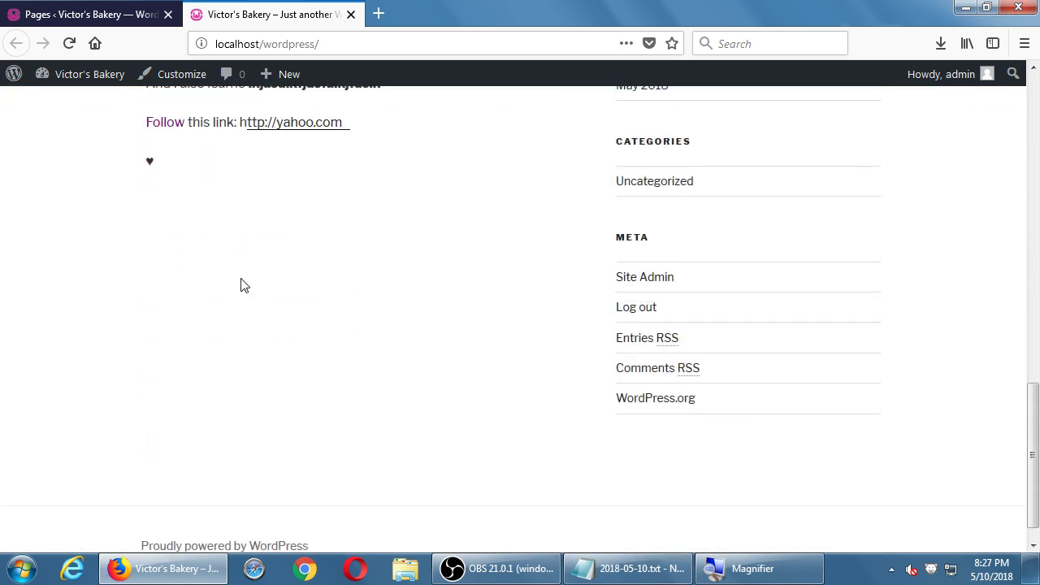
scroll(334, 338, up, 15)
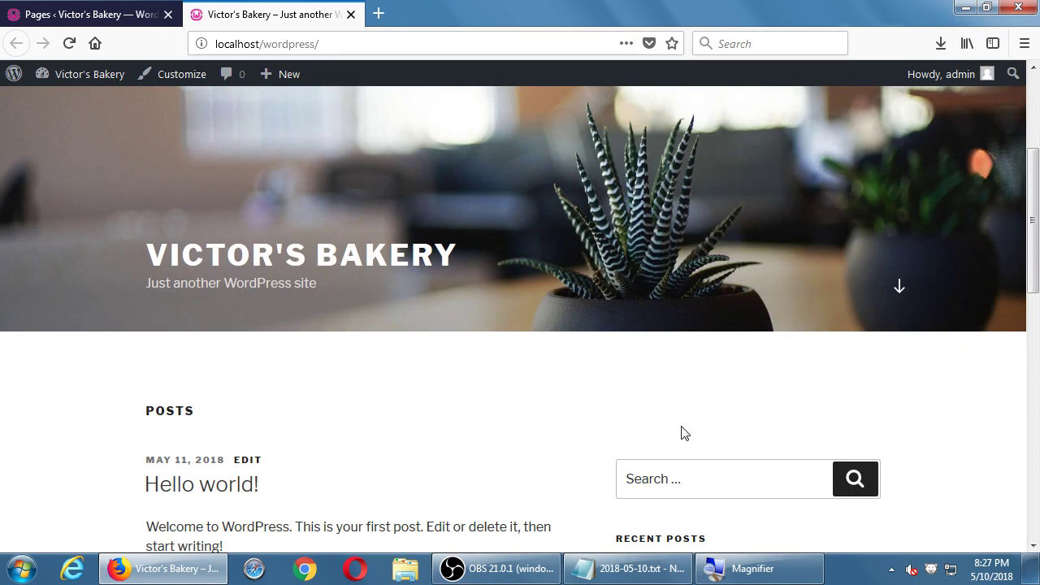
scroll(518, 325, up, 3)
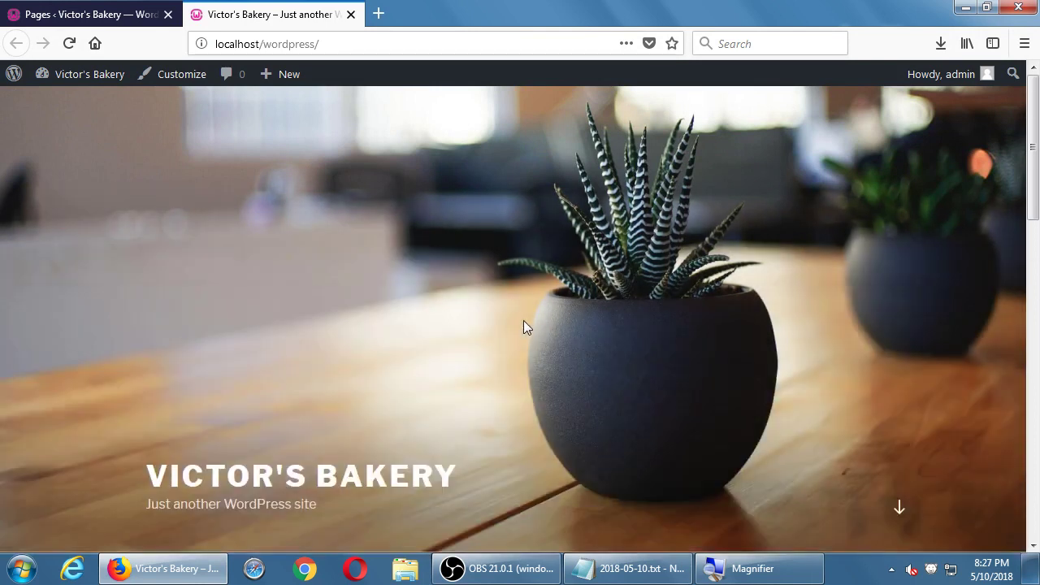
scroll(523, 327, down, 10)
scroll(524, 326, up, 3)
scroll(523, 327, up, 3)
scroll(524, 327, down, 5)
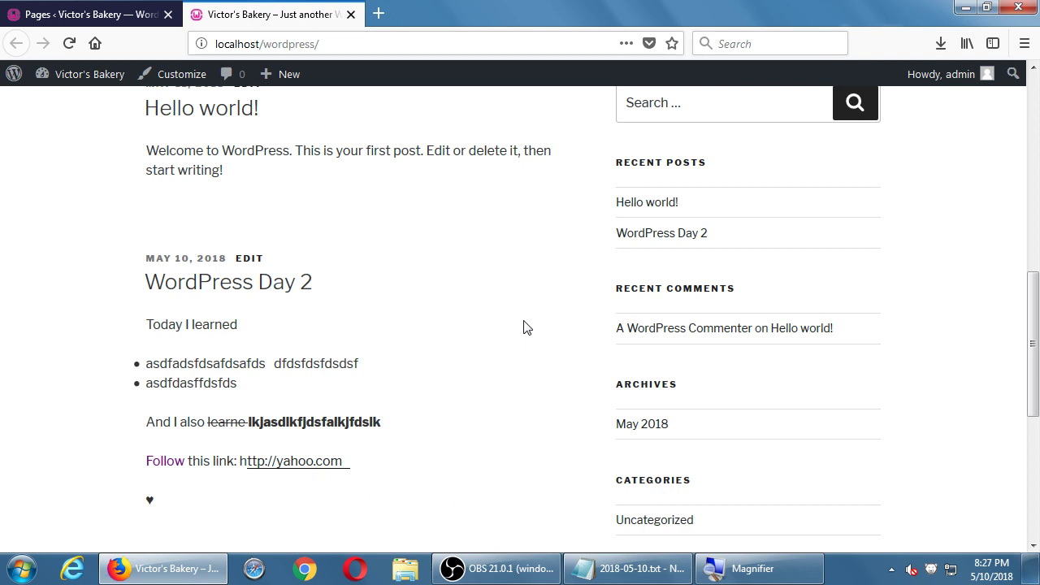
- Back in the admin tab, open Settings > Reading, still showing latest posts as homepage
key(ctrl+Tab)
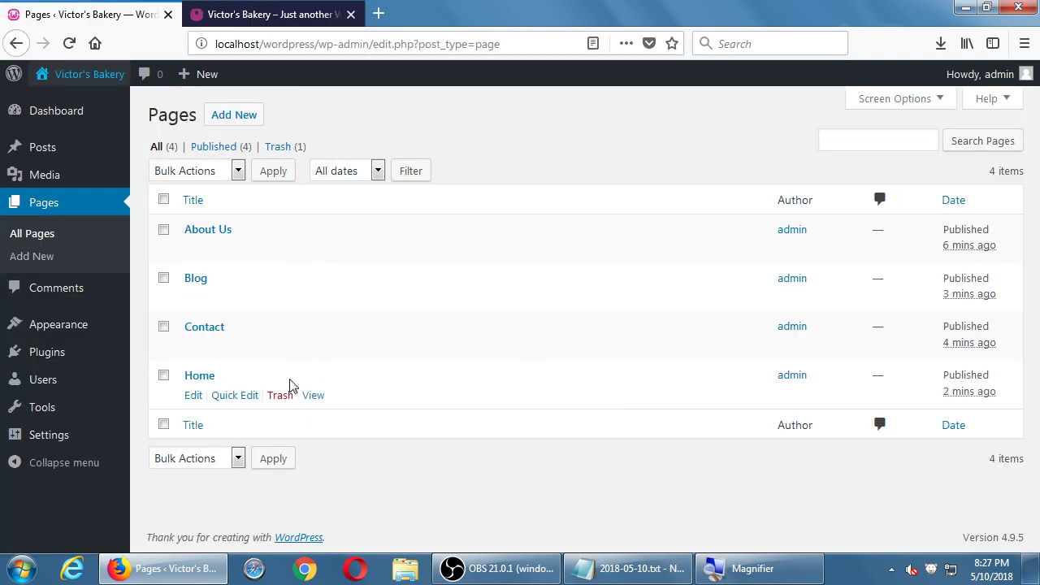
mouse_move(76, 436)
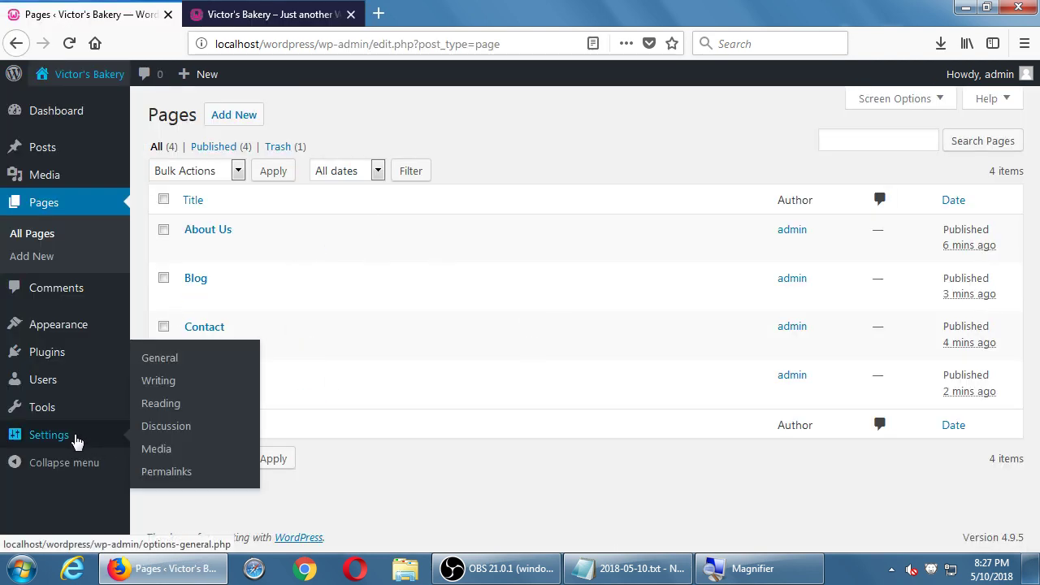
click(149, 403)
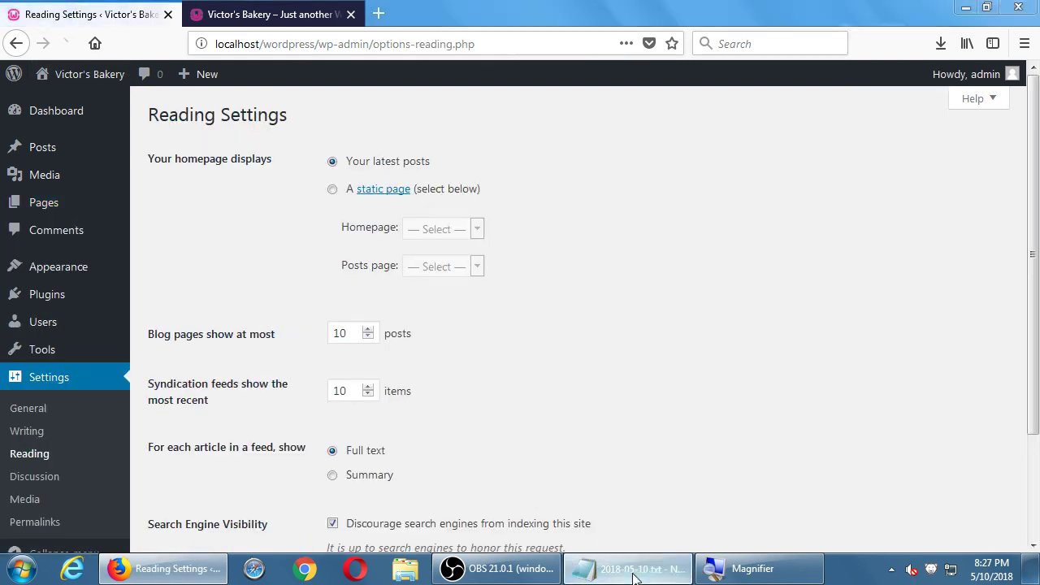
click(634, 571)
- Note 'Default is Blog style, you must create Pages as placeholders before… Static Home Page'
key(Down)
key(Return)
key(Return)
text(Default is Blog styl)
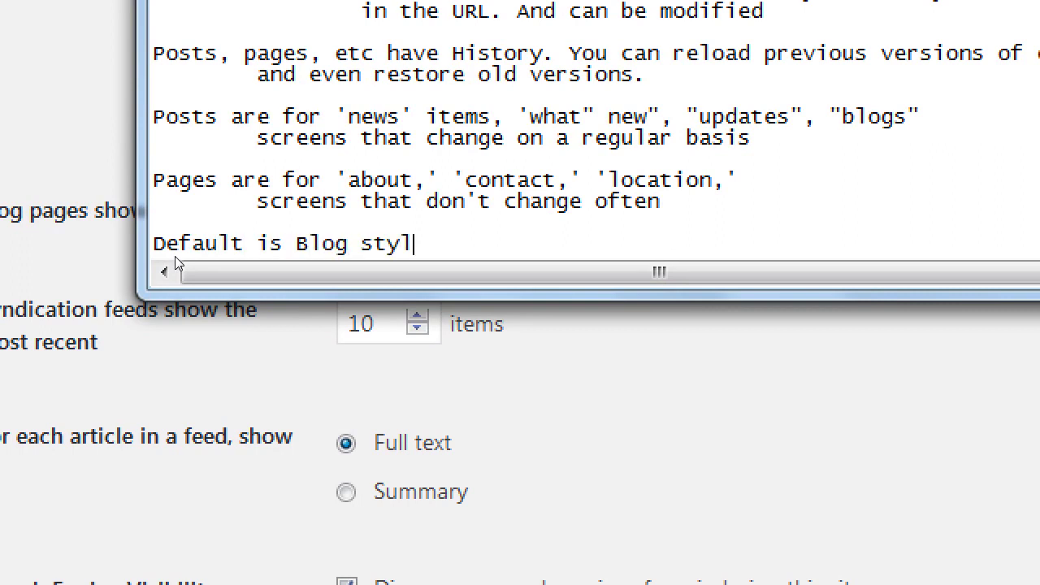
text(e,)
key(Return)
key(Tab)
text(you must c)
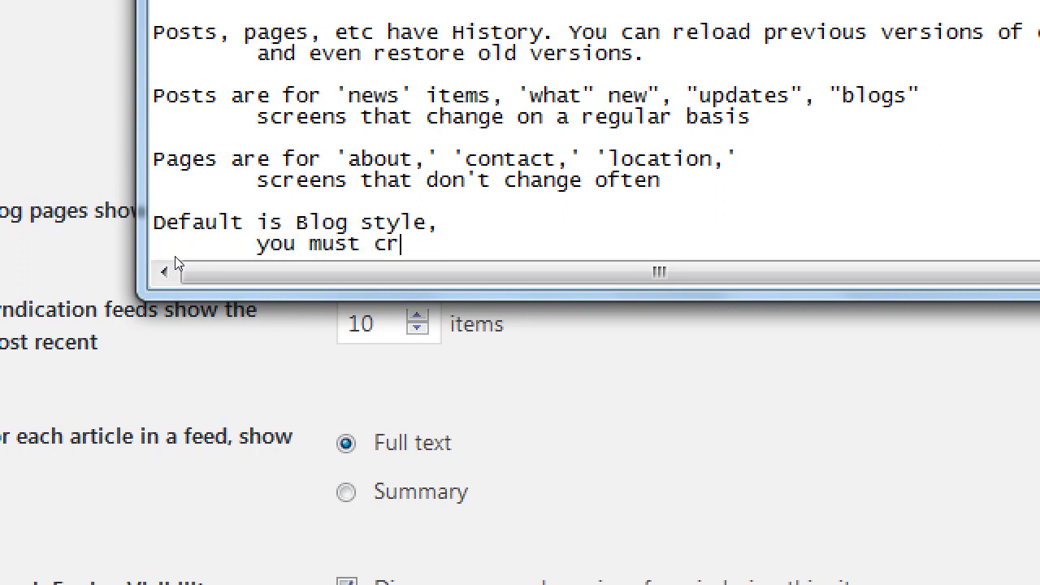
text(reate pages)
key(BackSpace)
key(BackSpace)
key(BackSpace)
key(BackSpace)
key(BackSpace)
text(Pages as placeholders before )
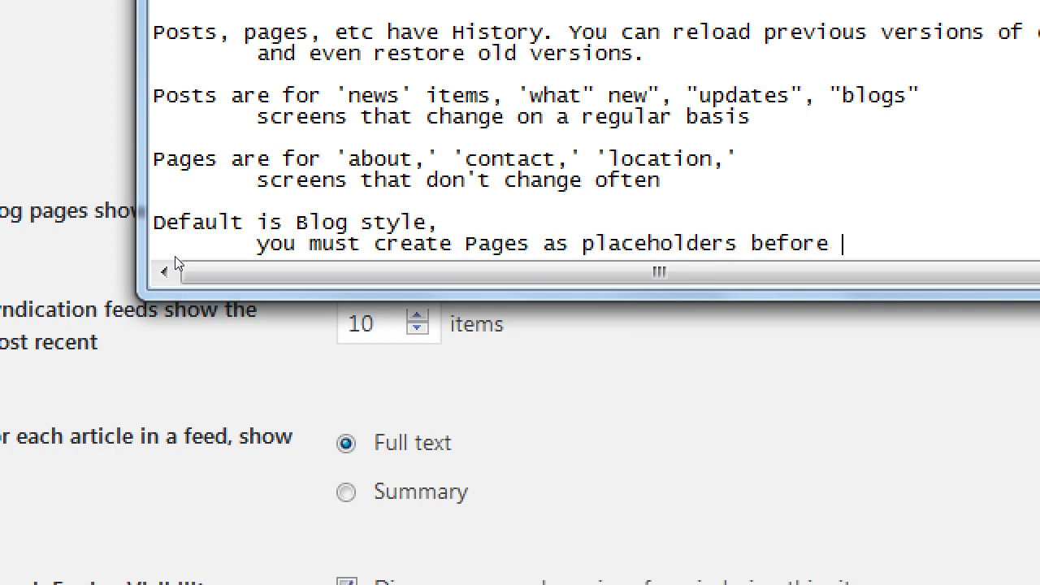
text(you can set)
key(Return)
key(Tab)
key(Tab)
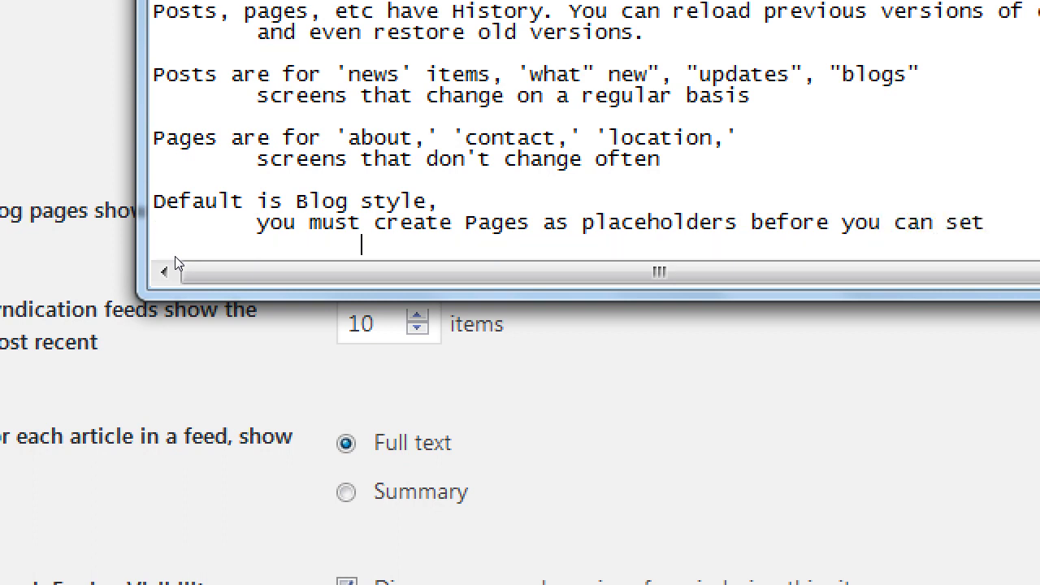
key(BackSpace)
text(your site to Static Home Pages)
key(BackSpace)
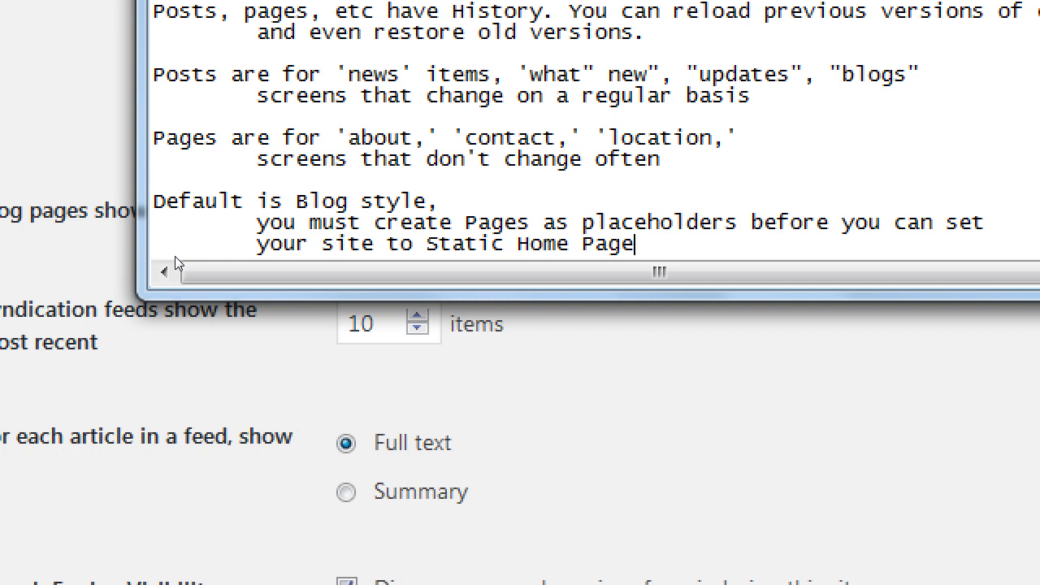
- Add a 'Dashboard > Setttings > Reading' line above the Default note
key(Up)
key(Up)
key(Up)
key(Return)
text(Setttings > Reading)
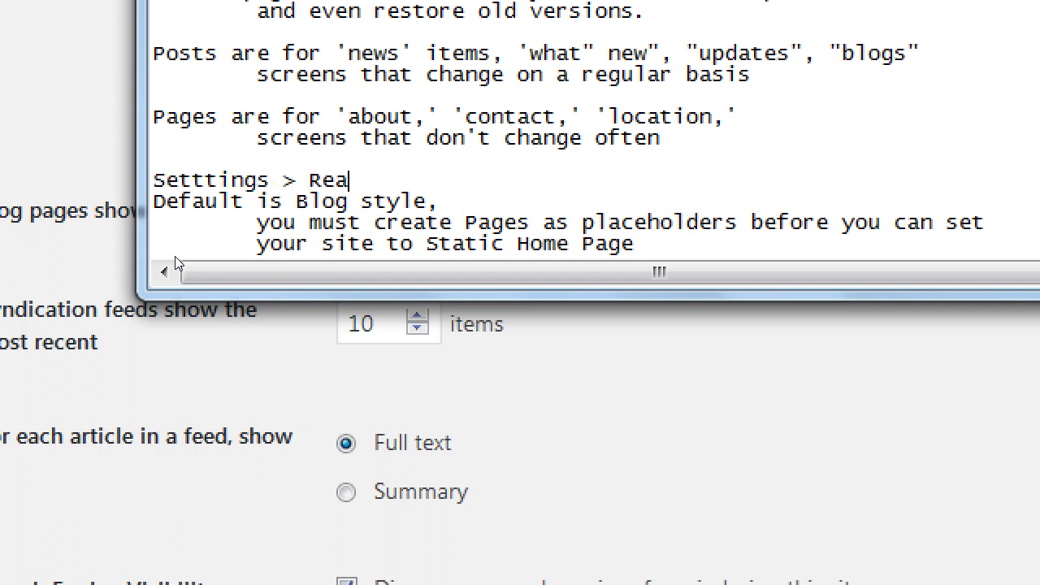
key(Home)
text(Dashboard)
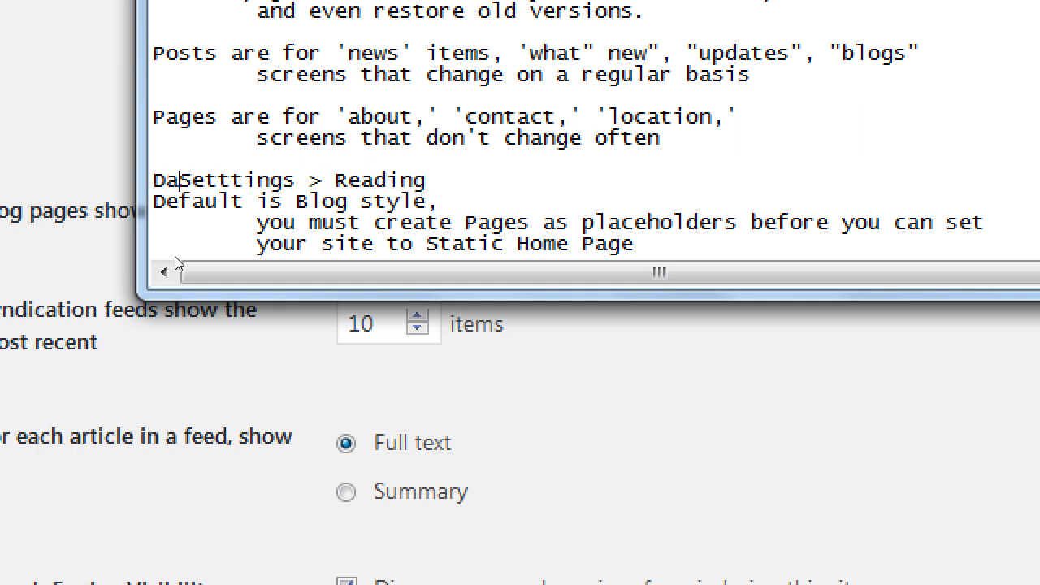
text( >)
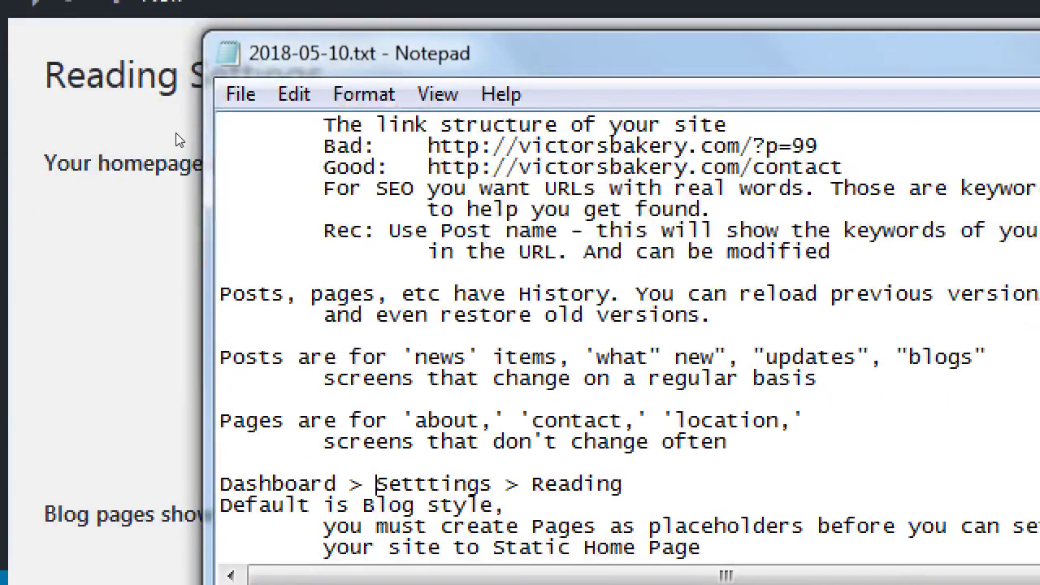
- Set the homepage to display a static page, choosing Home
click(175, 135)
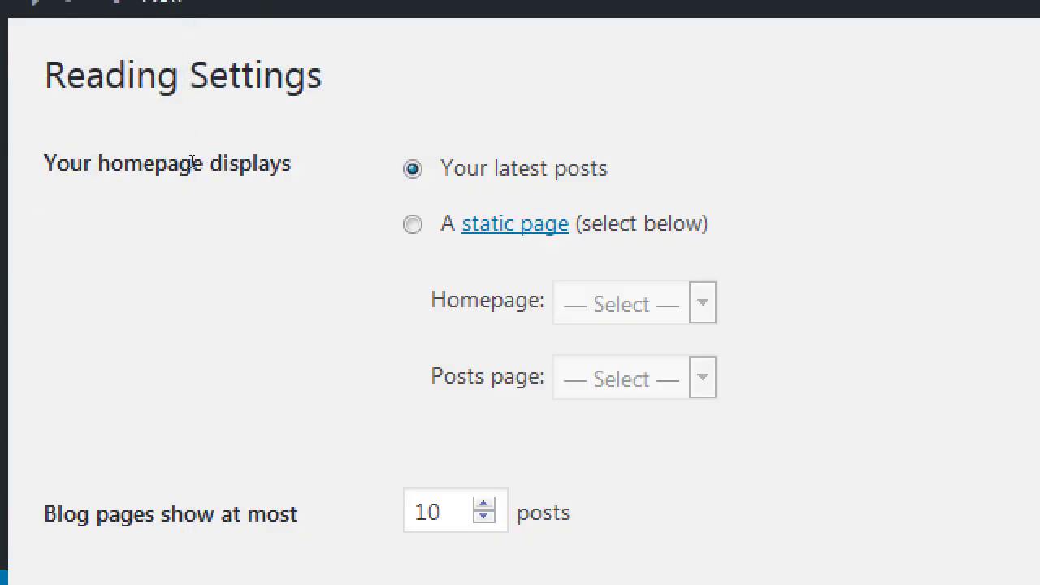
key(Down)
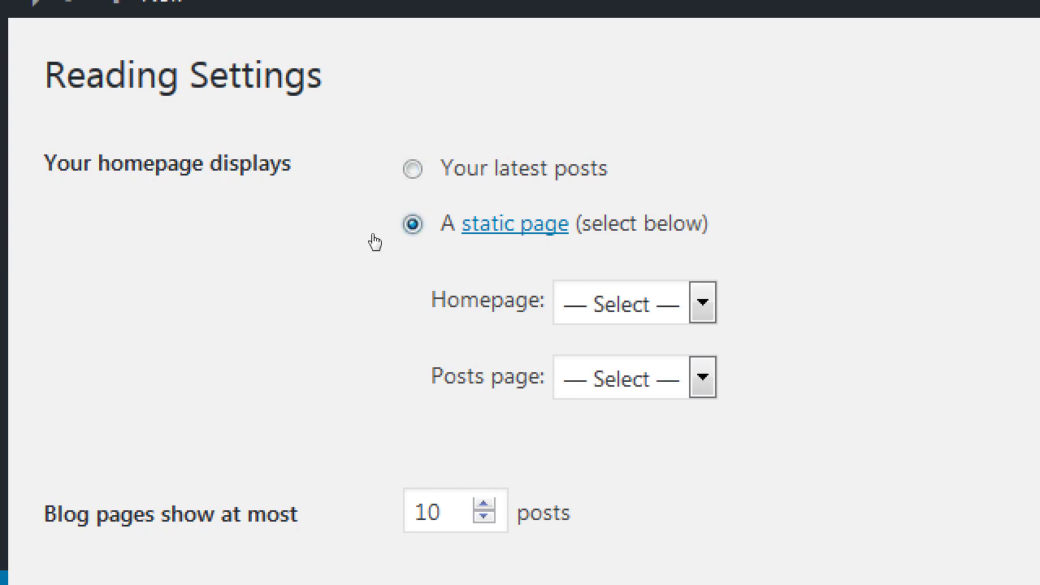
key(Tab)
key(Tab)
key(alt+Down)
key(Down)
key(Down)
key(Down)
key(Down)
key(Return)
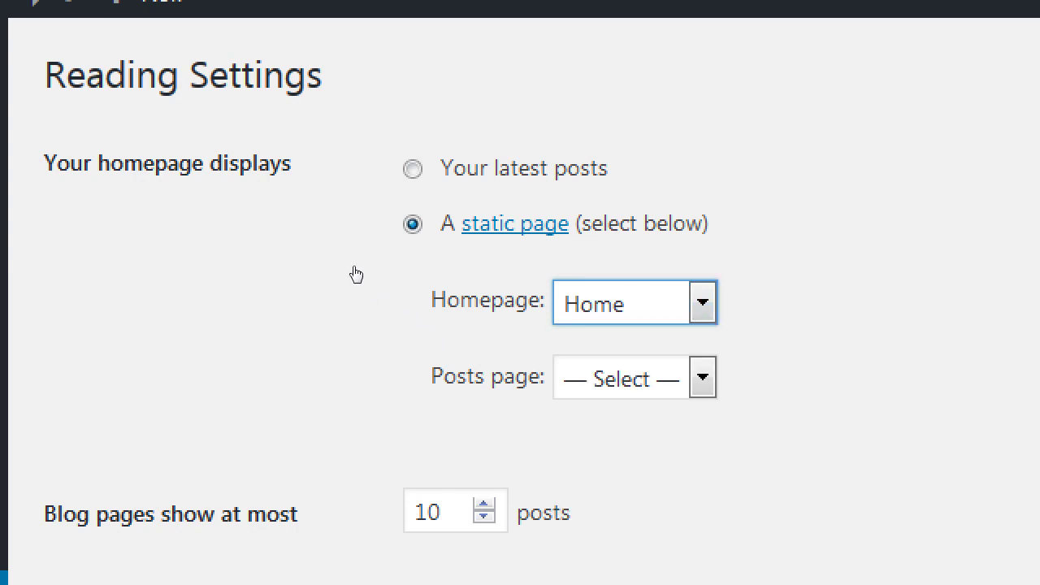
- Choose Blog as the posts page, briefly clearing and then reselecting it
key(Tab)
key(alt+Down)
key(Down)
key(Down)
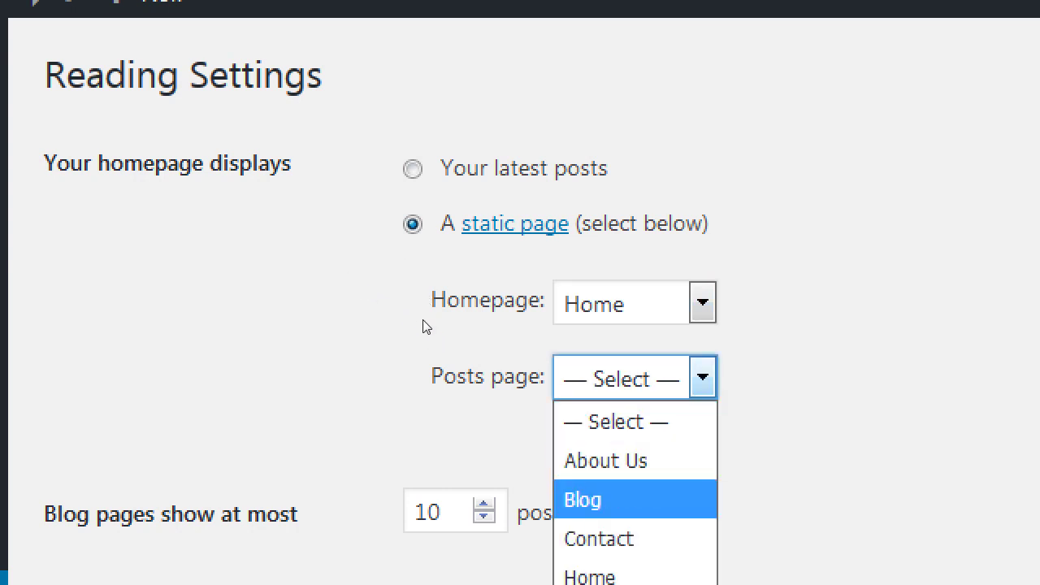
key(Return)
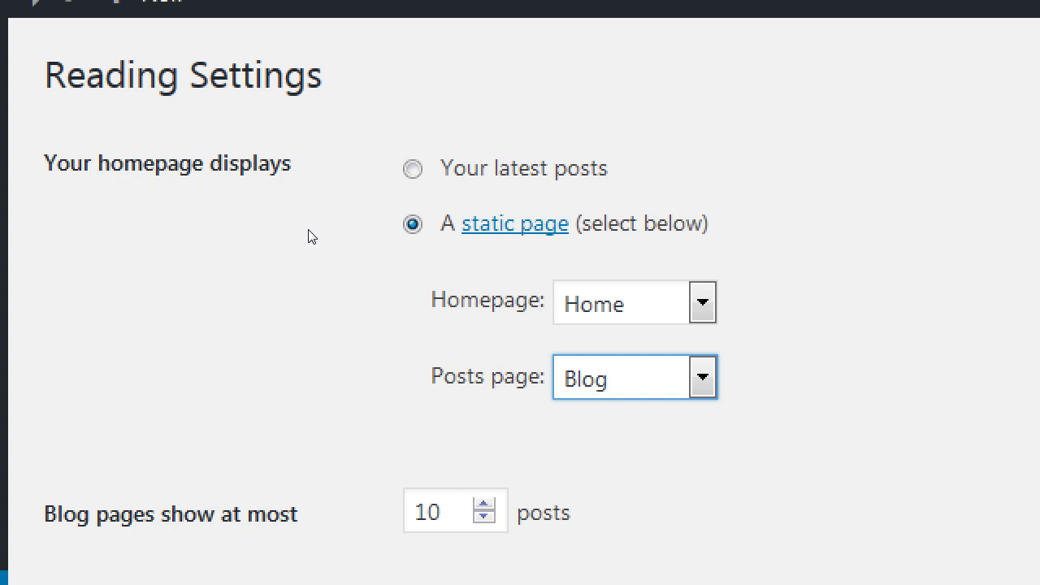
key(alt+Down)
key(Up)
key(Up)
key(Return)
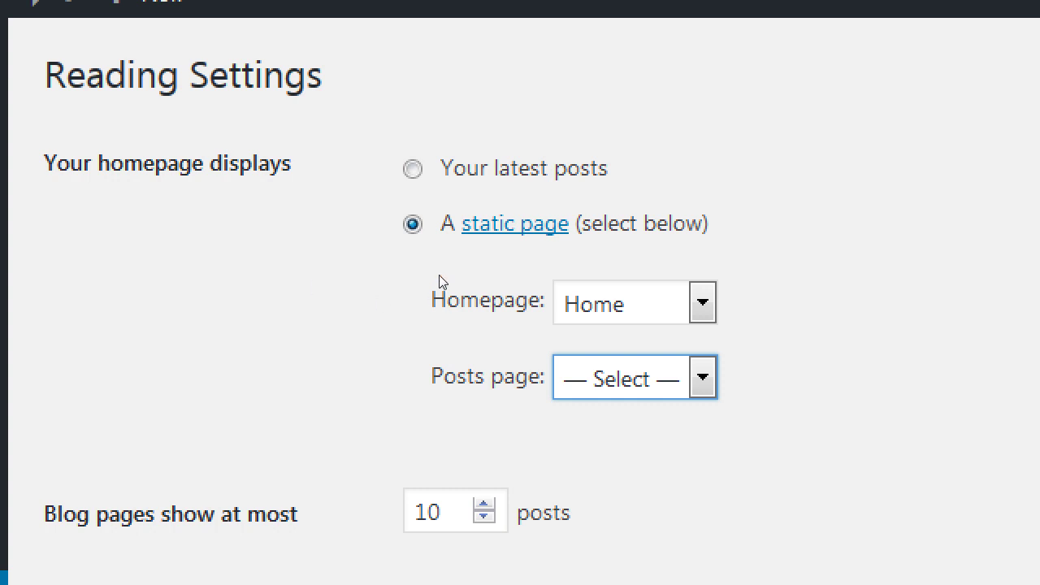
key(alt+Down)
key(Down)
key(Down)
key(Down)
key(Down)
key(Up)
key(Up)
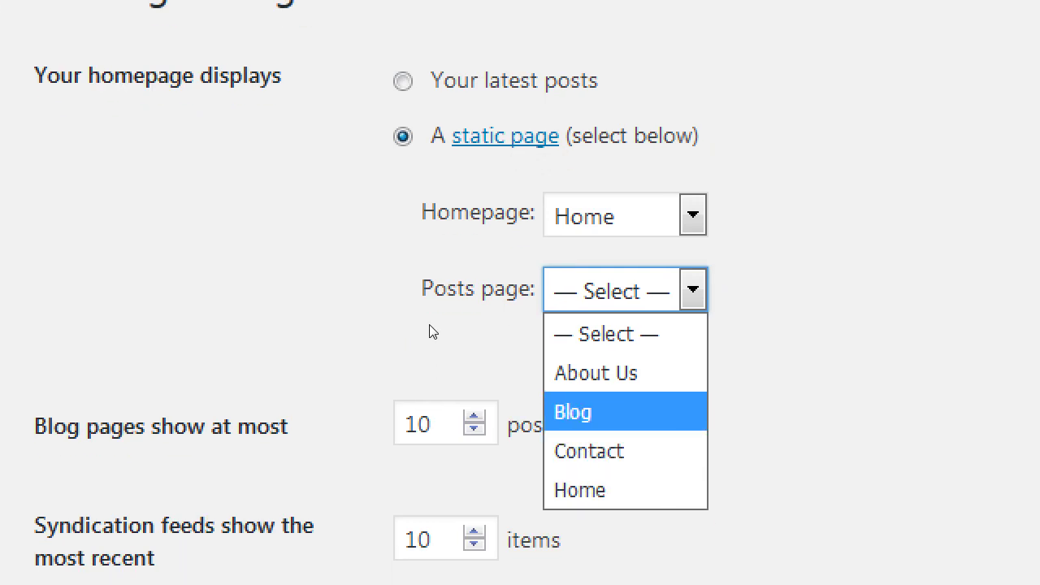
key(Return)
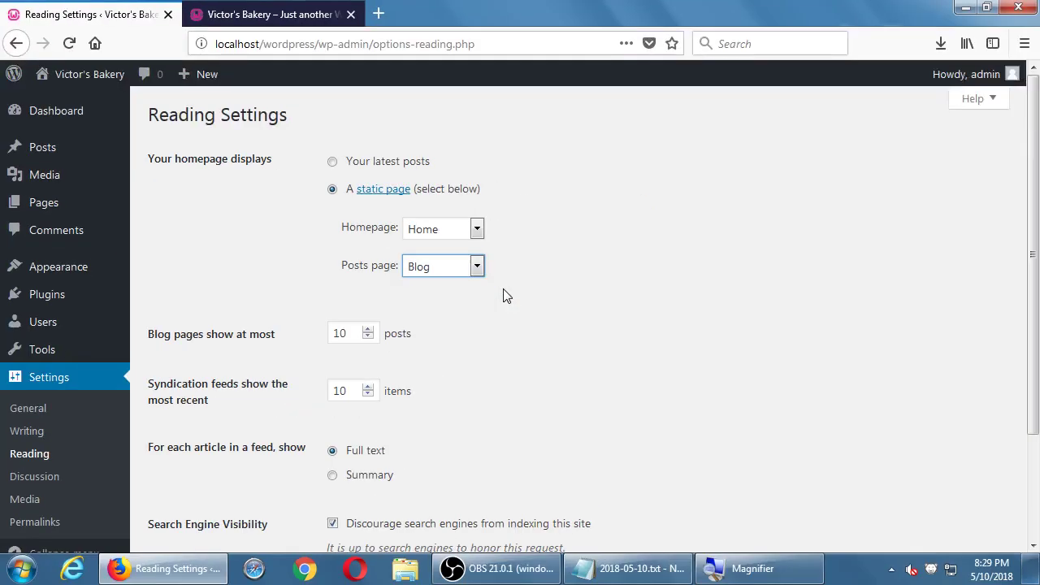
- Add the note 'Recommendation: Write Blogs (aka articles, aka CONTENT) so that it helps your SEO'
click(665, 573)
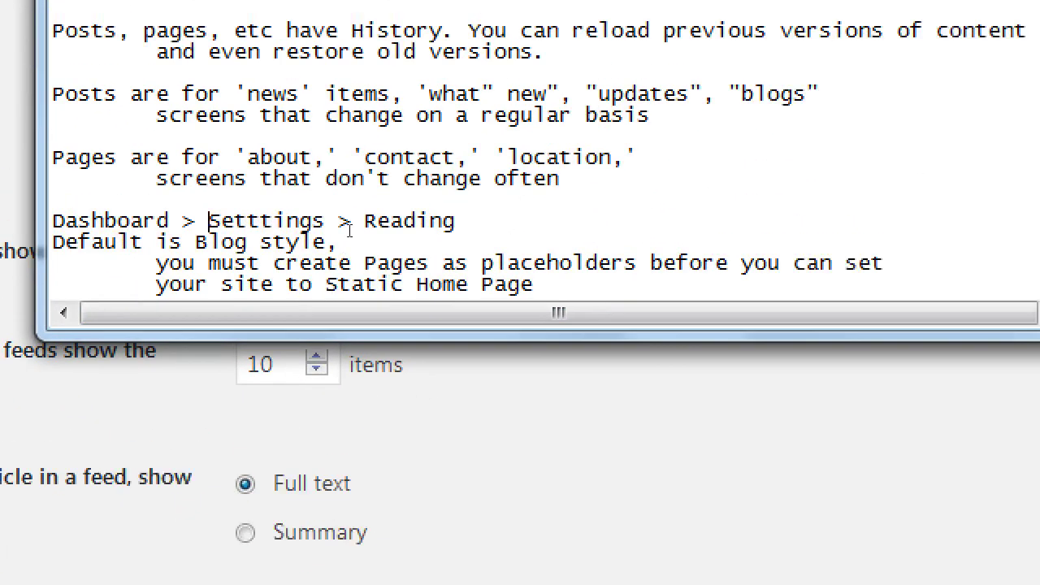
key(ctrl+End)
key(Return)
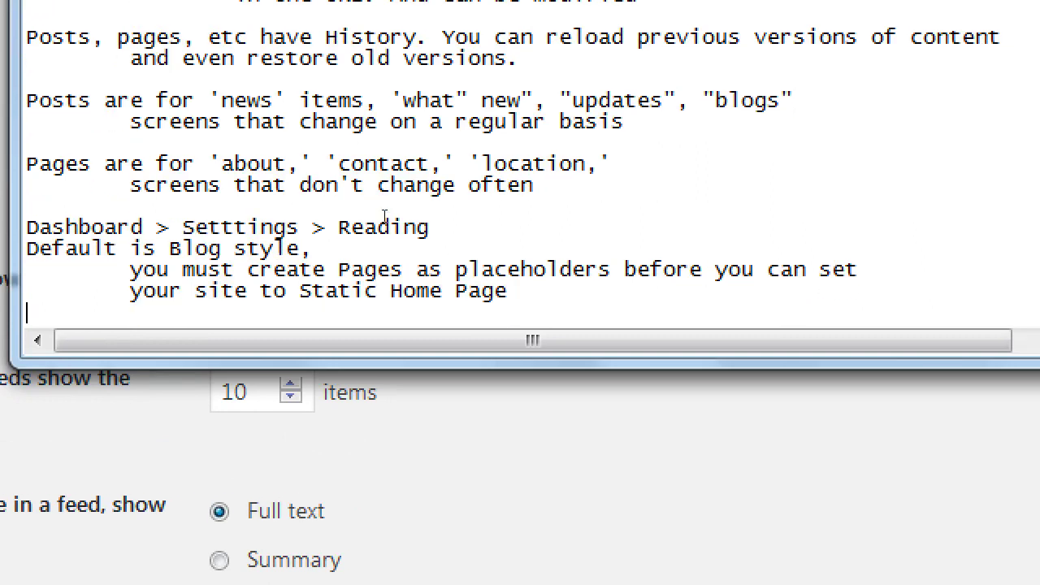
key(Return)
text(Recommenda)
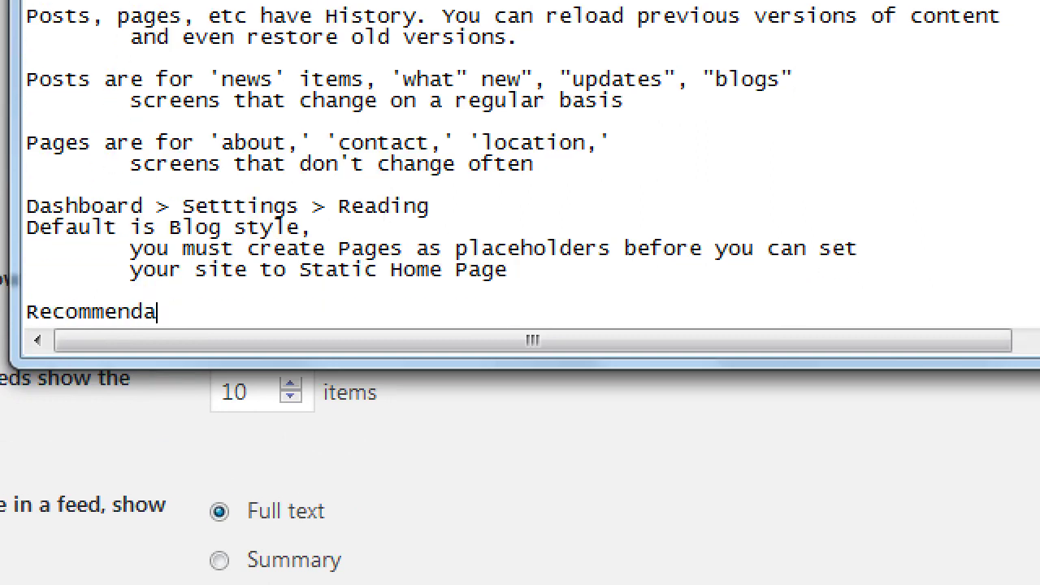
text(tion: Write )
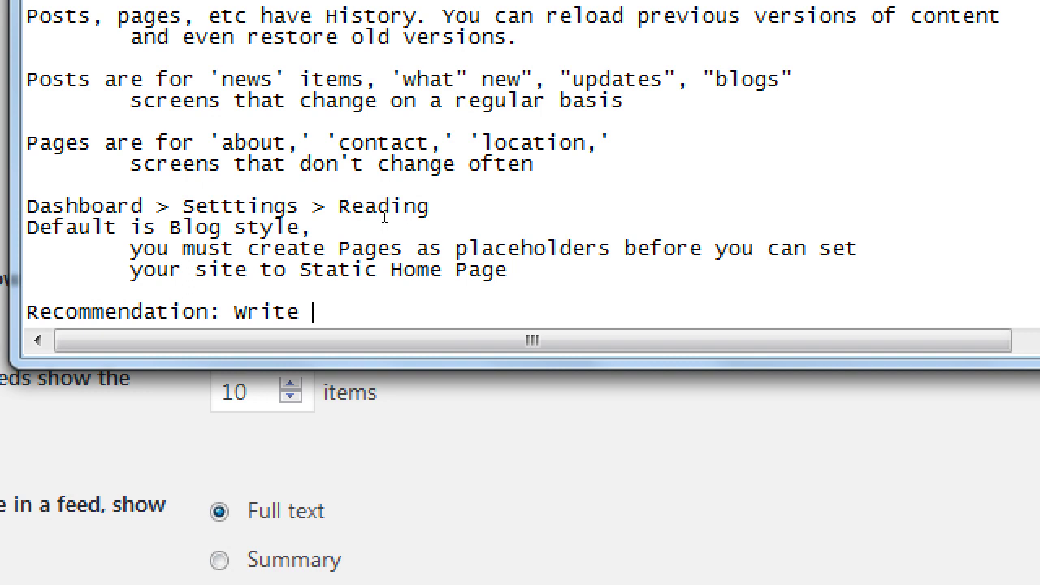
text(Blogs (articles)
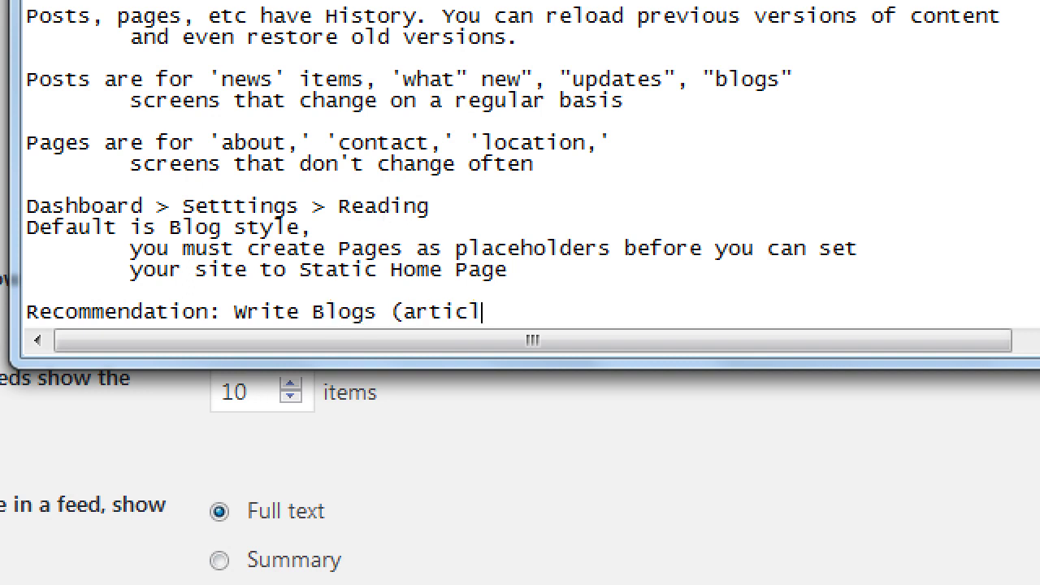
click(391, 312)
text(a)
key(BackSpace)
key(Right)
text(aka)
click(561, 312)
text(, aka C)
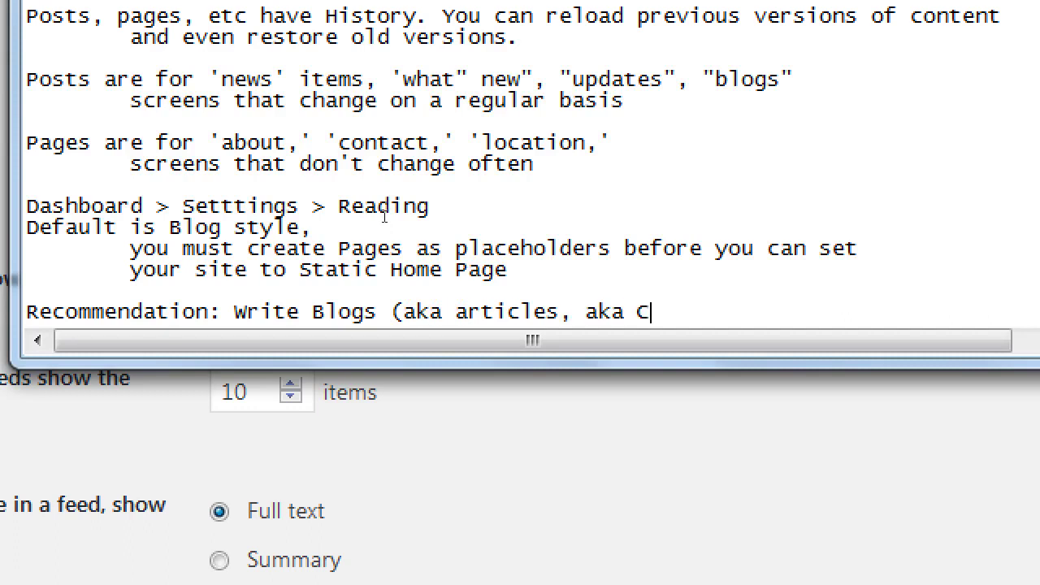
text(ONTENT) so that)
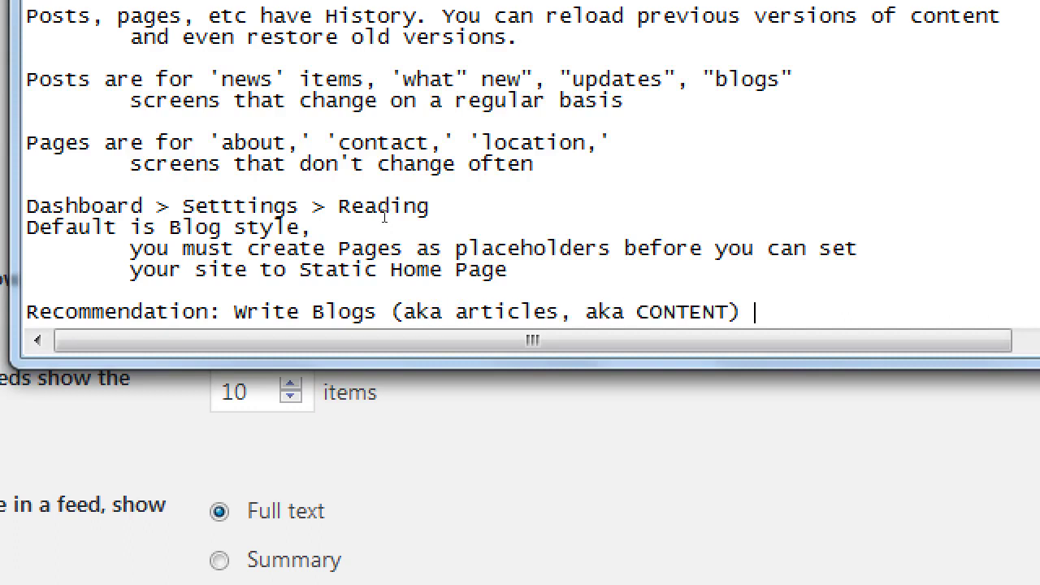
text( it helps )
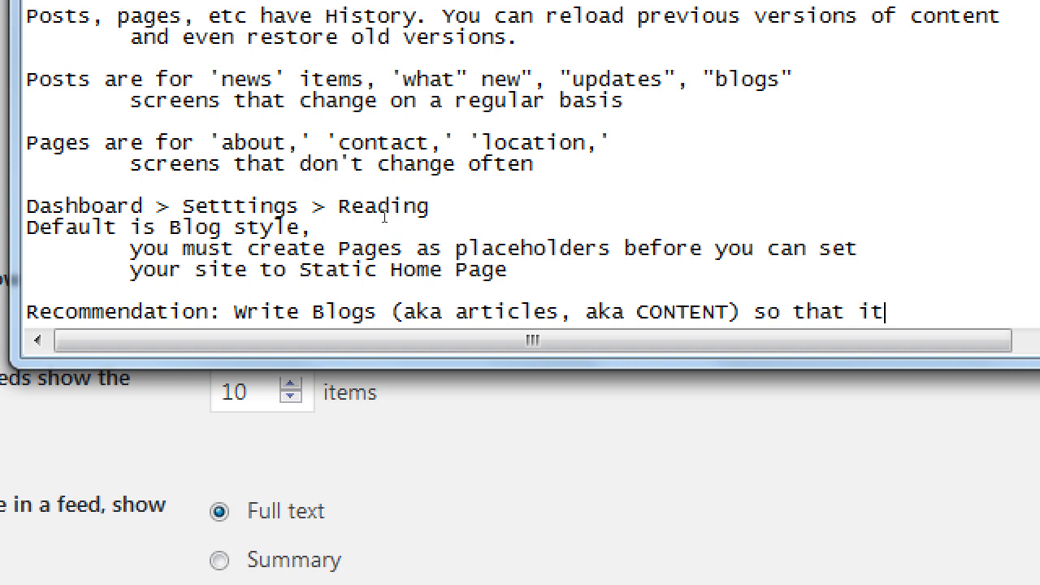
text(your SEO)
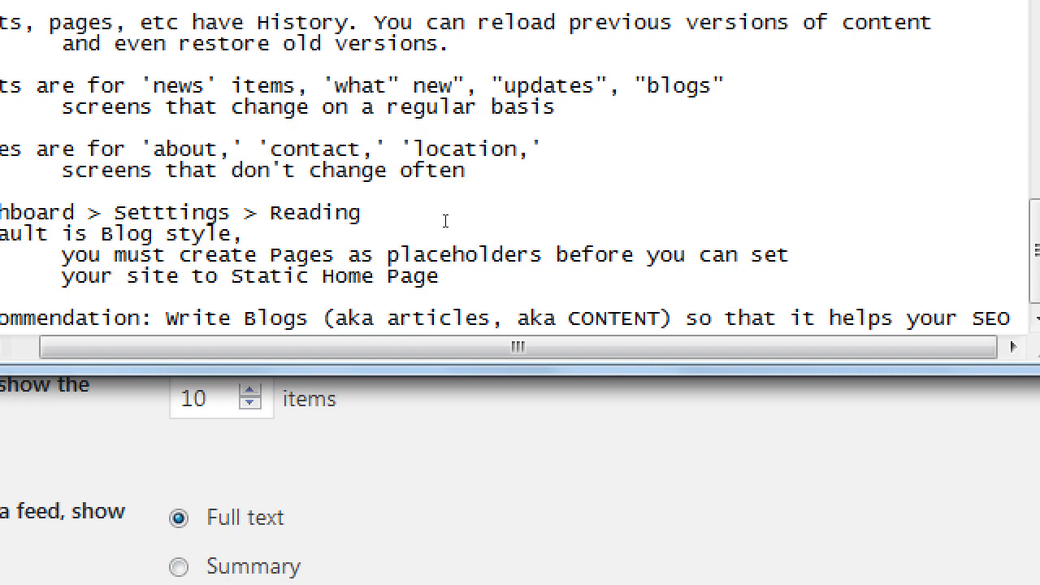
- Zoom and maximize the notes window, then restore it to its smaller size
key(super+minus)
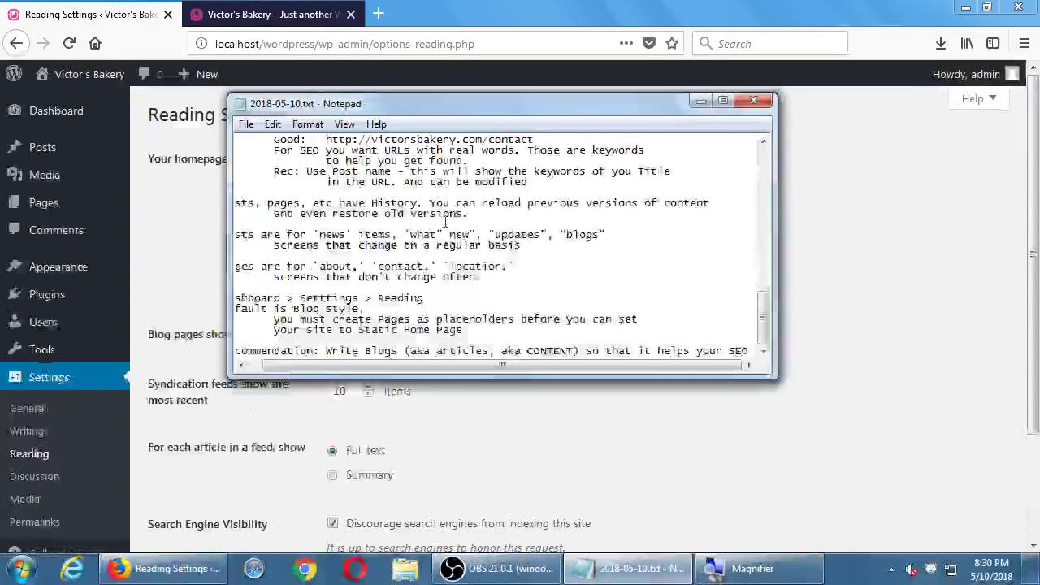
double_click(459, 103)
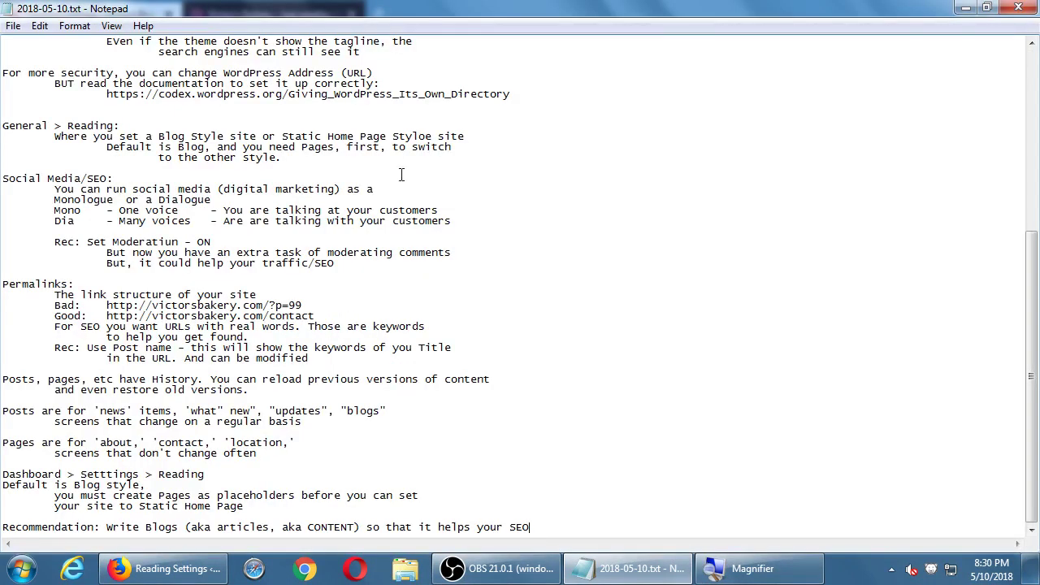
key(super+plus)
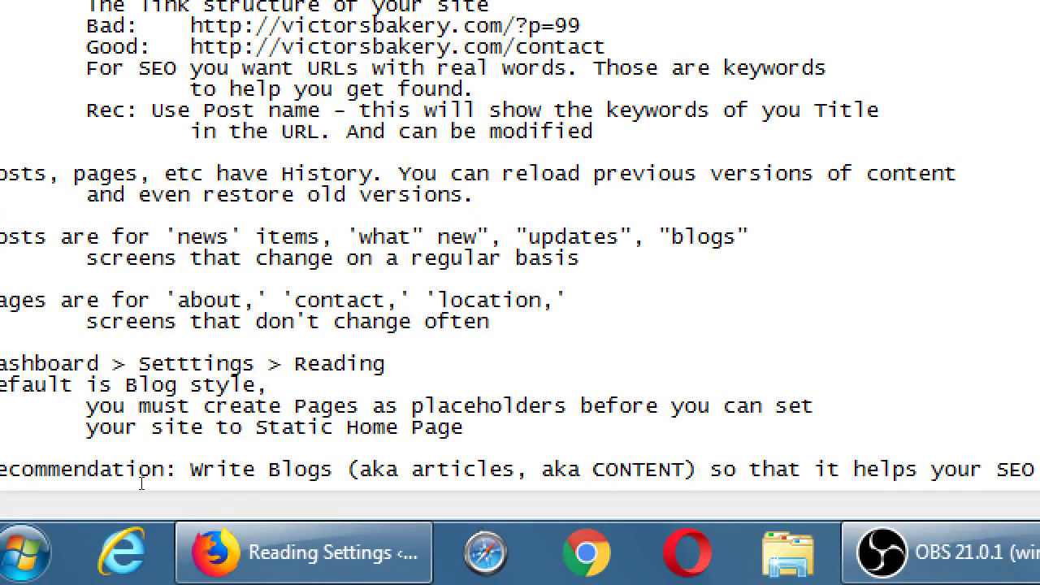
key(super+minus)
key(super+Down)
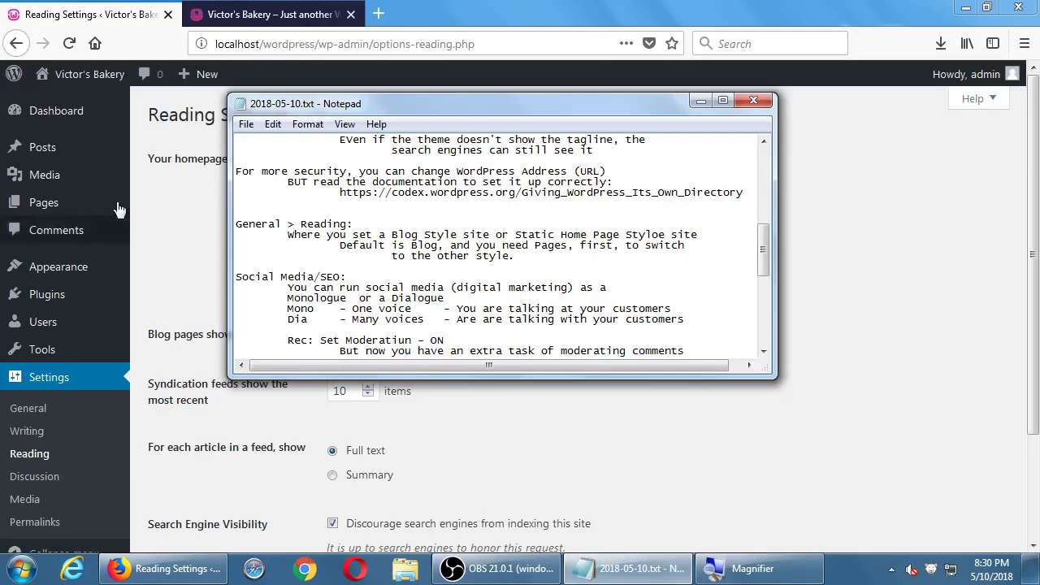
- Close the extra tab, save the Reading settings, and open the site's front page
click(368, 14)
click(351, 14)
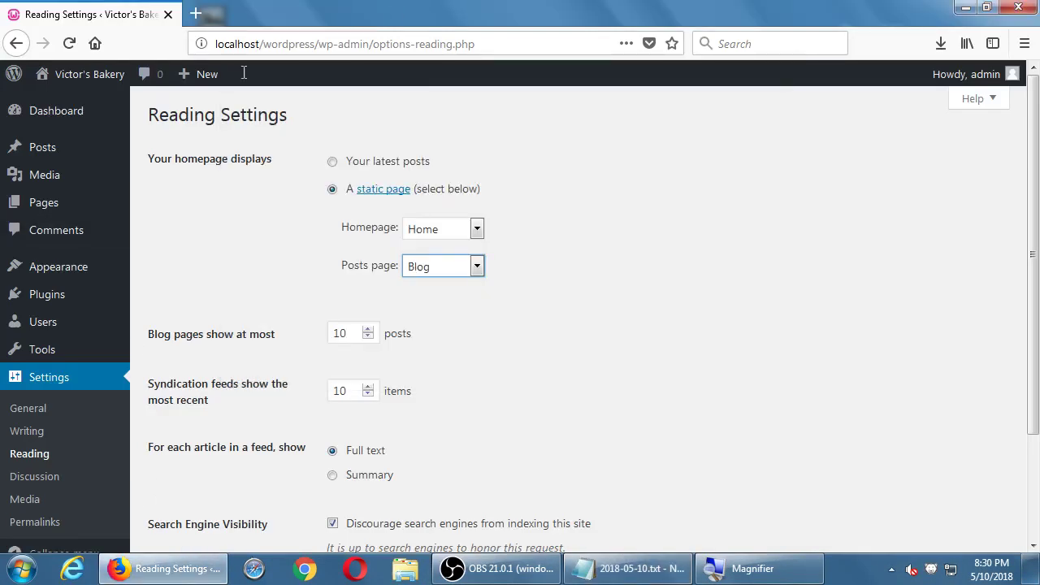
scroll(189, 106, down, 3)
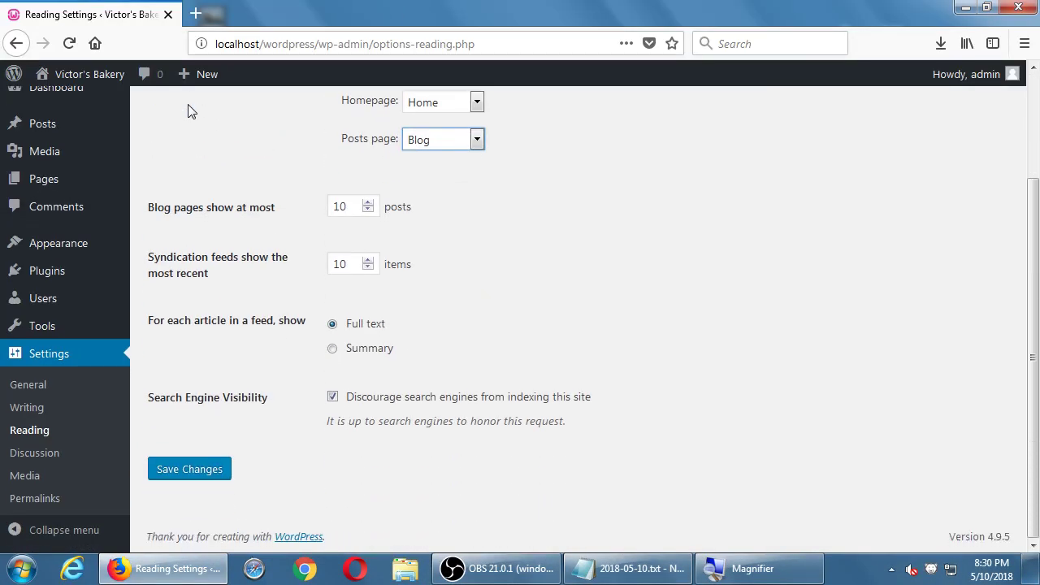
click(192, 471)
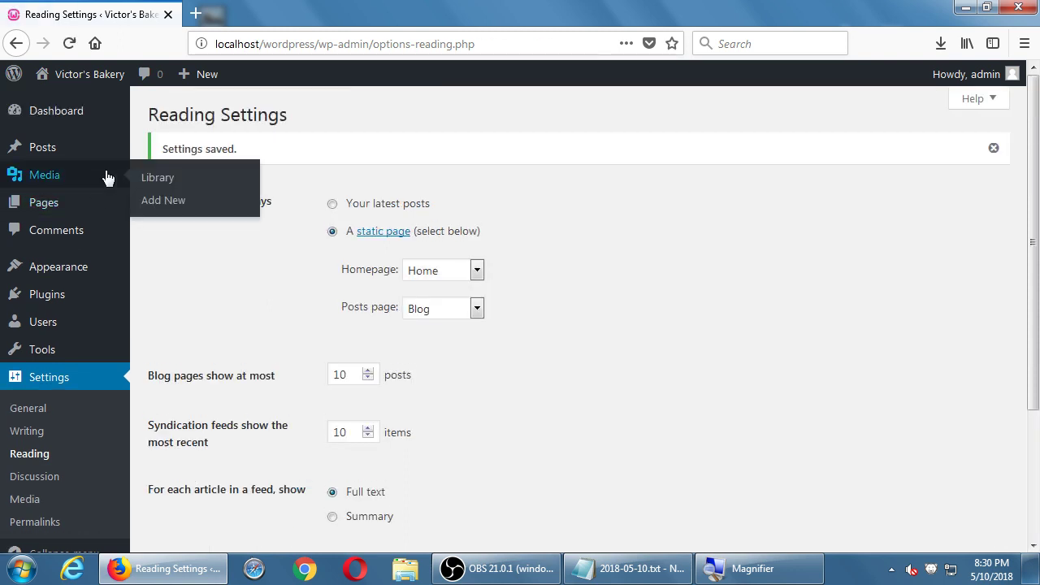
click(69, 77)
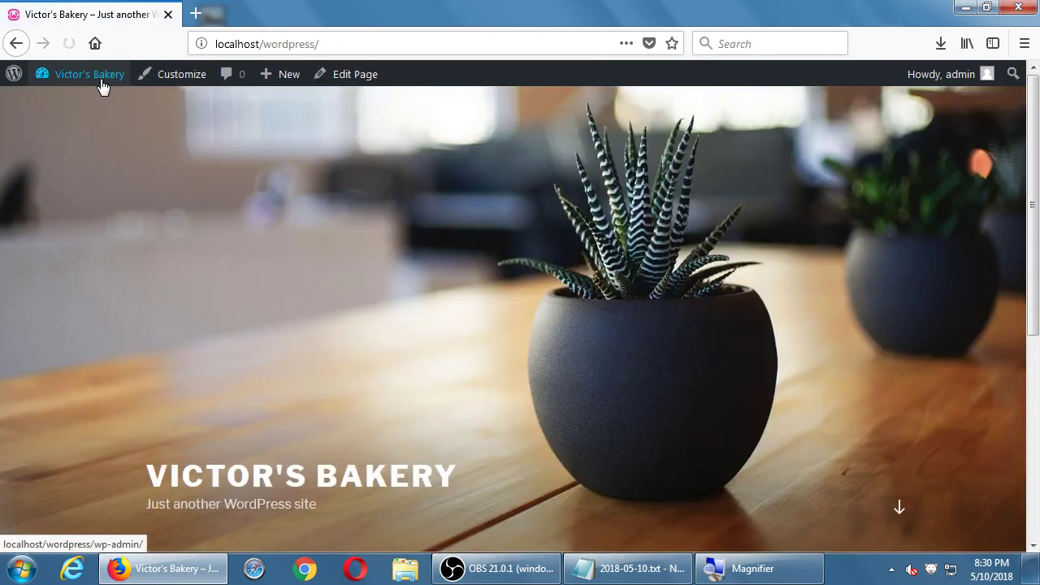
- Scroll the front page to check the Home welcome paragraph, then bring the notes back and zoom in
scroll(235, 272, down, 5)
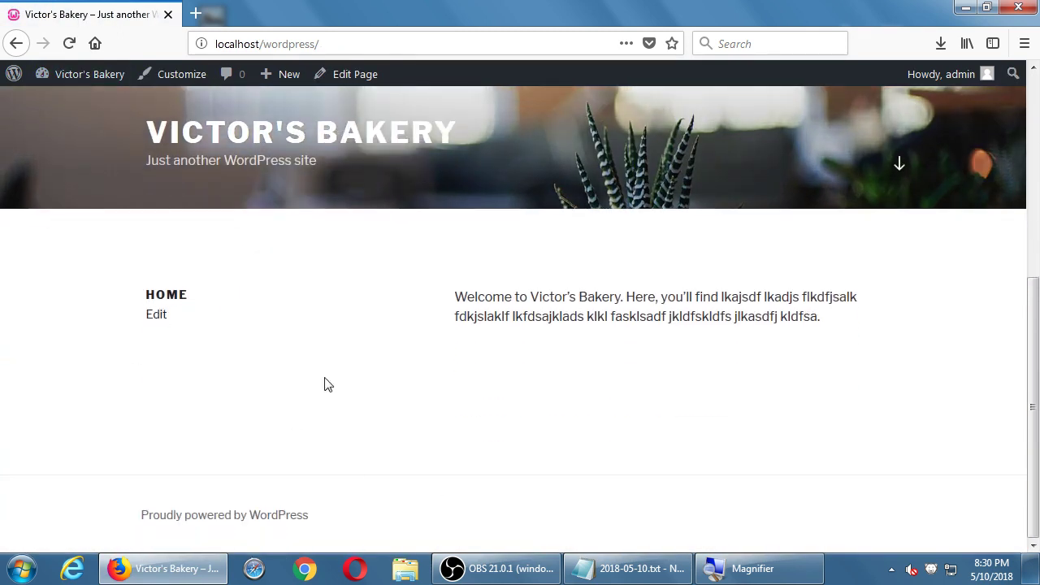
drag(493, 297, 686, 317)
click(711, 355)
scroll(641, 405, up, 5)
scroll(641, 404, down, 5)
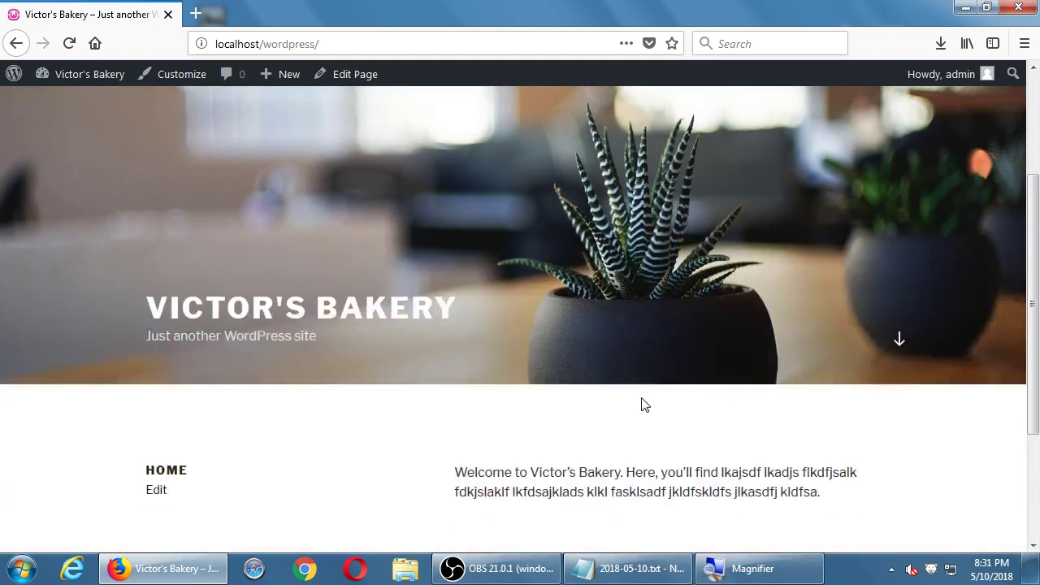
scroll(643, 404, up, 5)
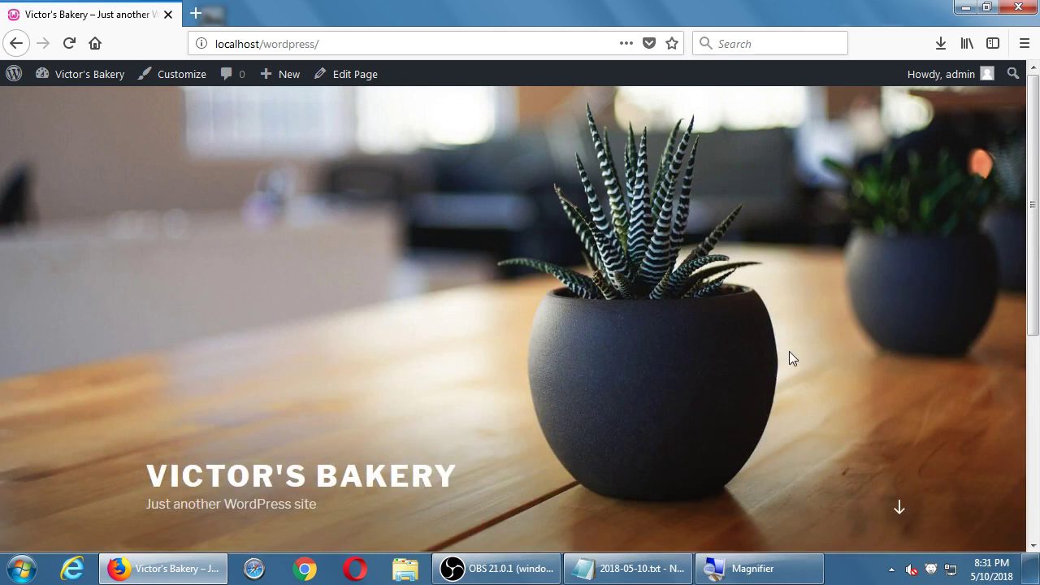
scroll(203, 309, down, 5)
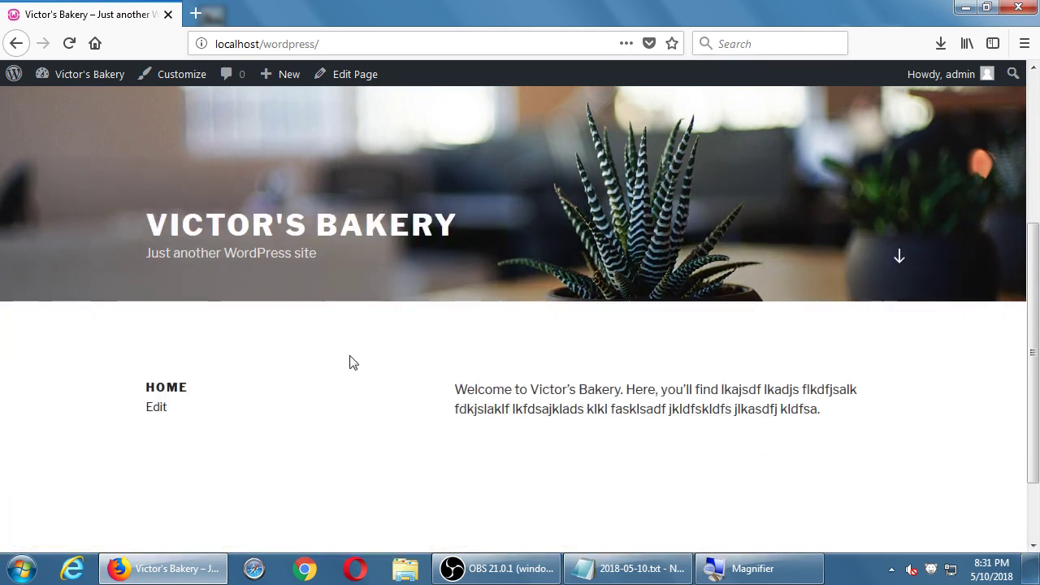
scroll(917, 439, down, 2)
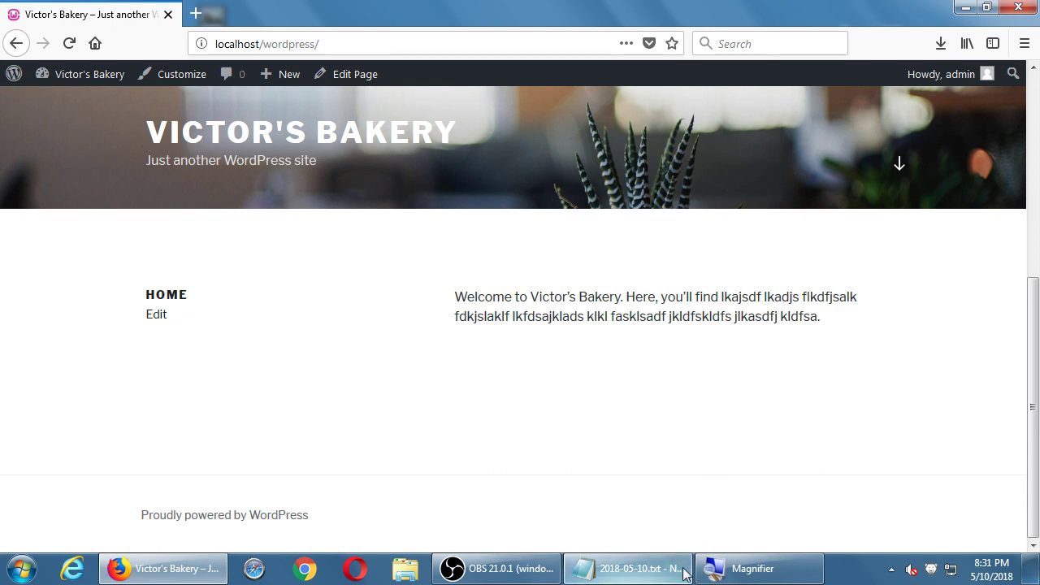
click(630, 569)
key(super+plus)
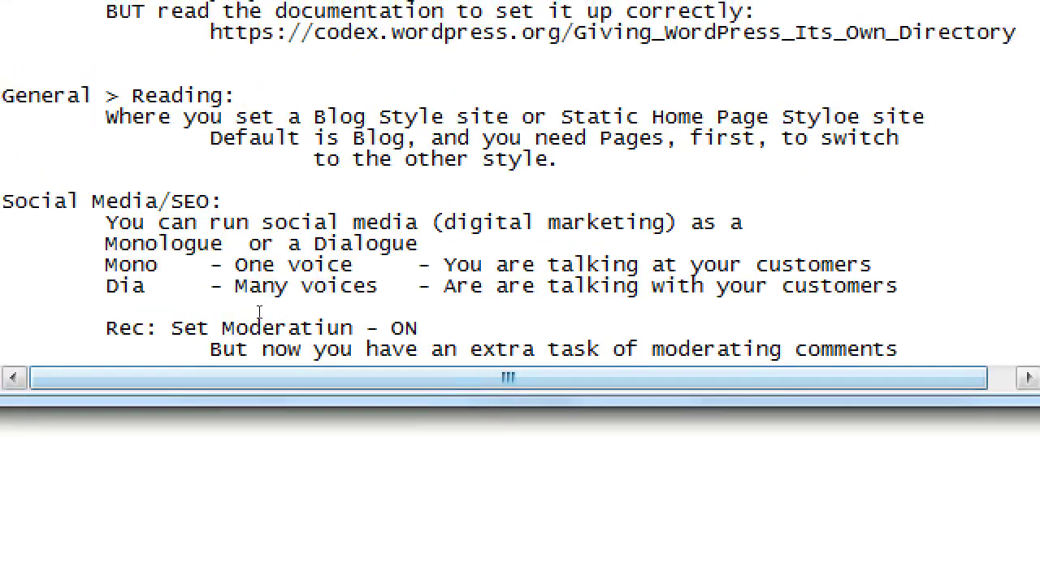
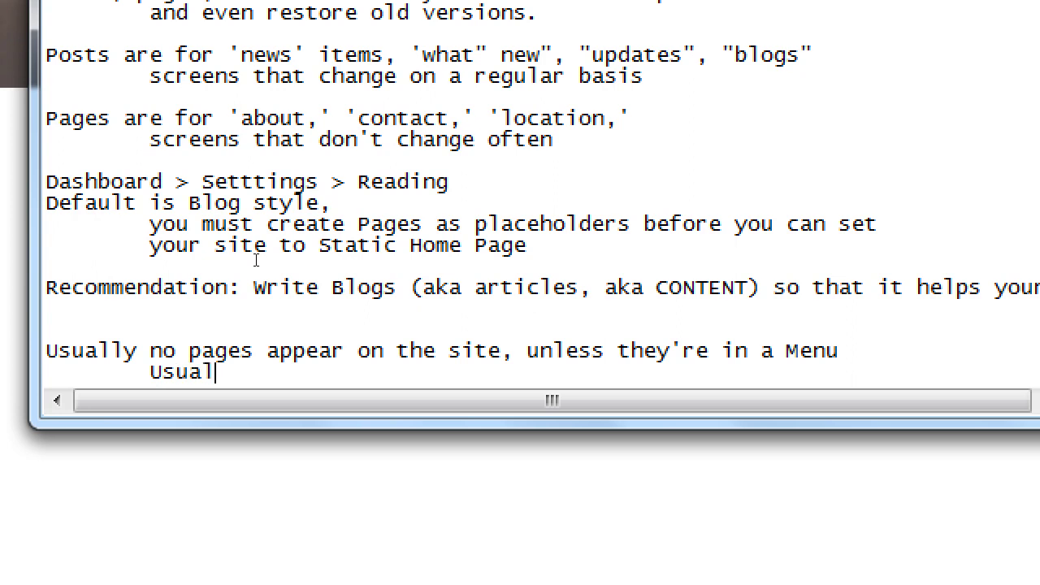
- Note that the default theme usually has no menu
text(t theme,)
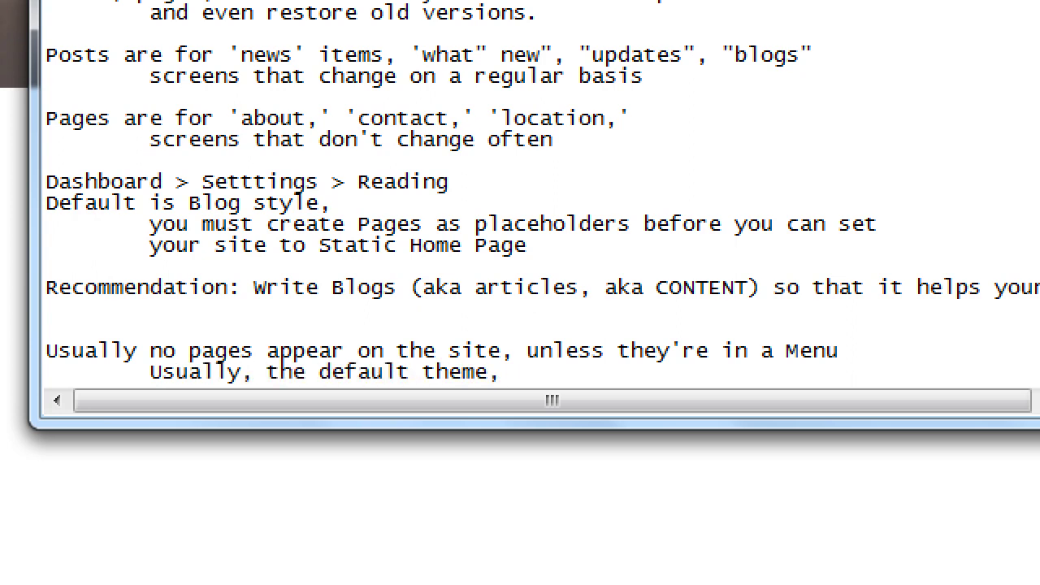
key(BackSpace)
text(has no menu.)
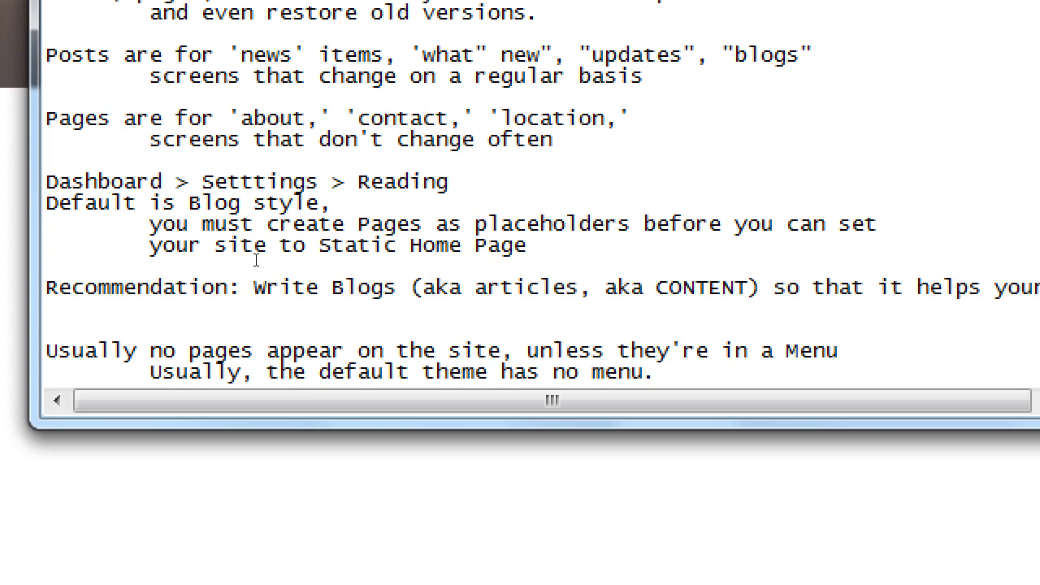
key(Return)
- Add the line 'To set a menu: Dashboard > Appearance > Menus' to the notes
text(To se)
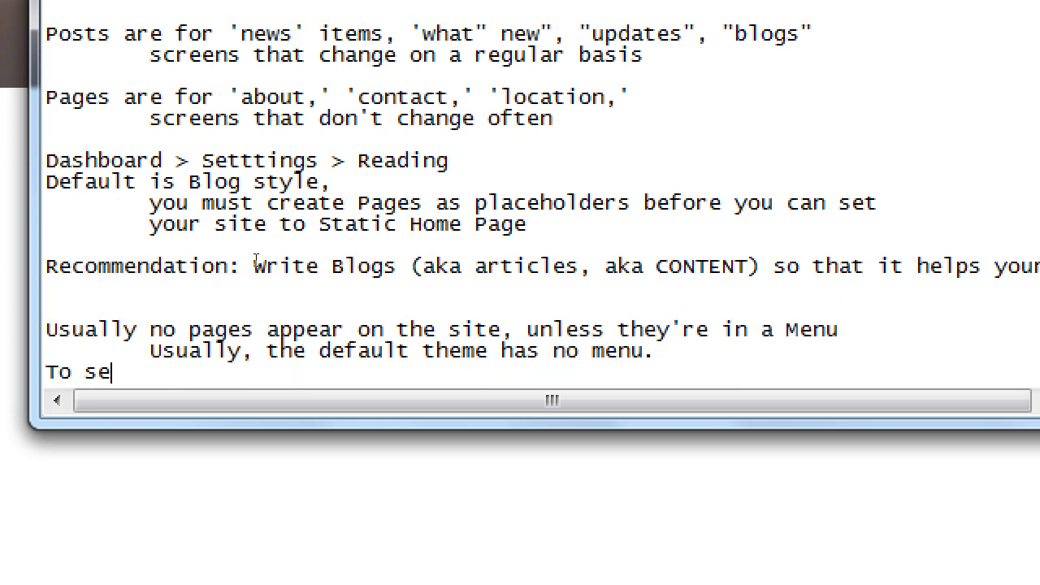
text(t a menu:  )
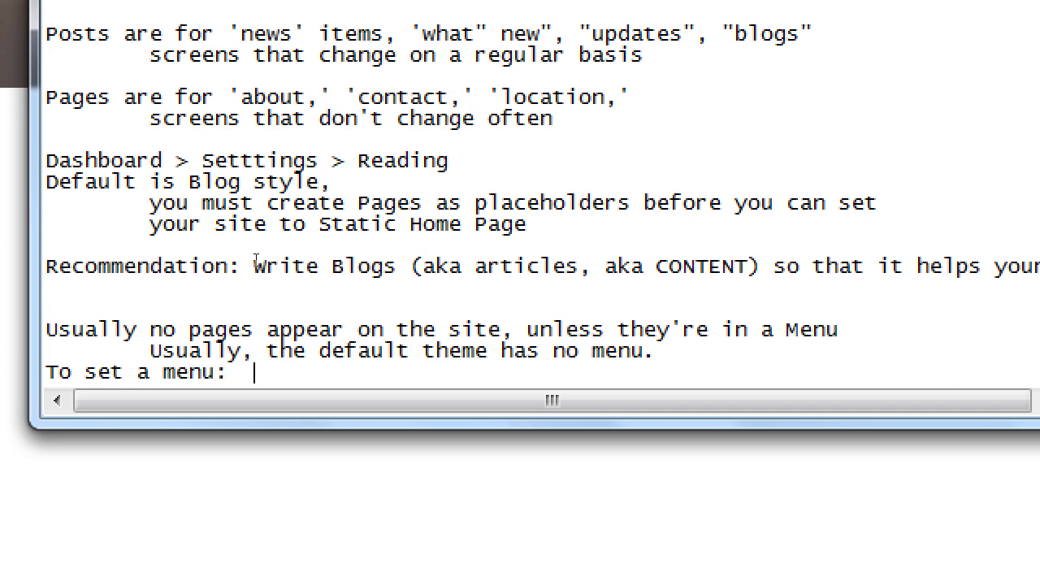
text(Dashboare)
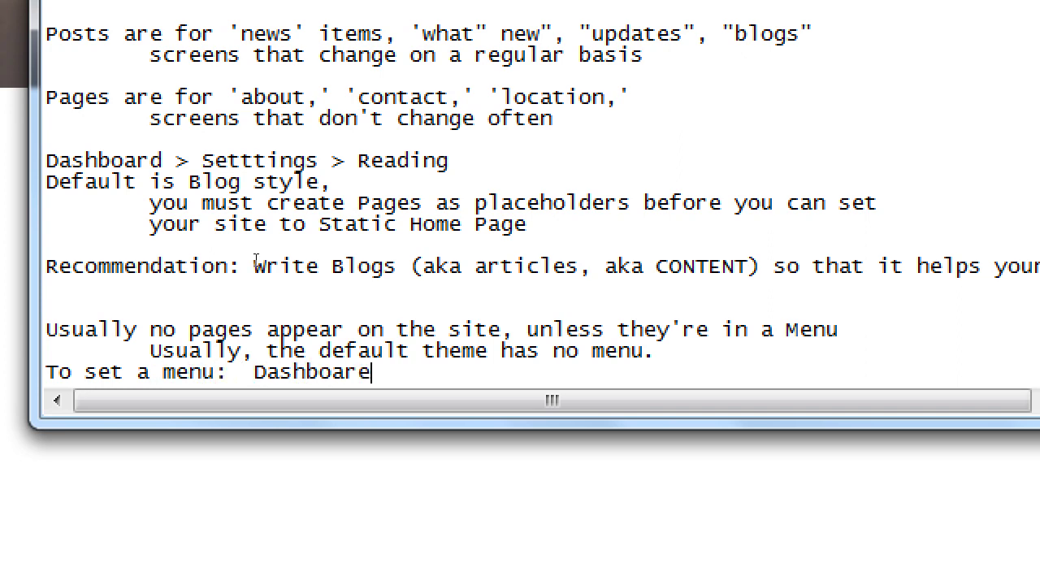
key(BackSpace)
text(d > Appearnace >)
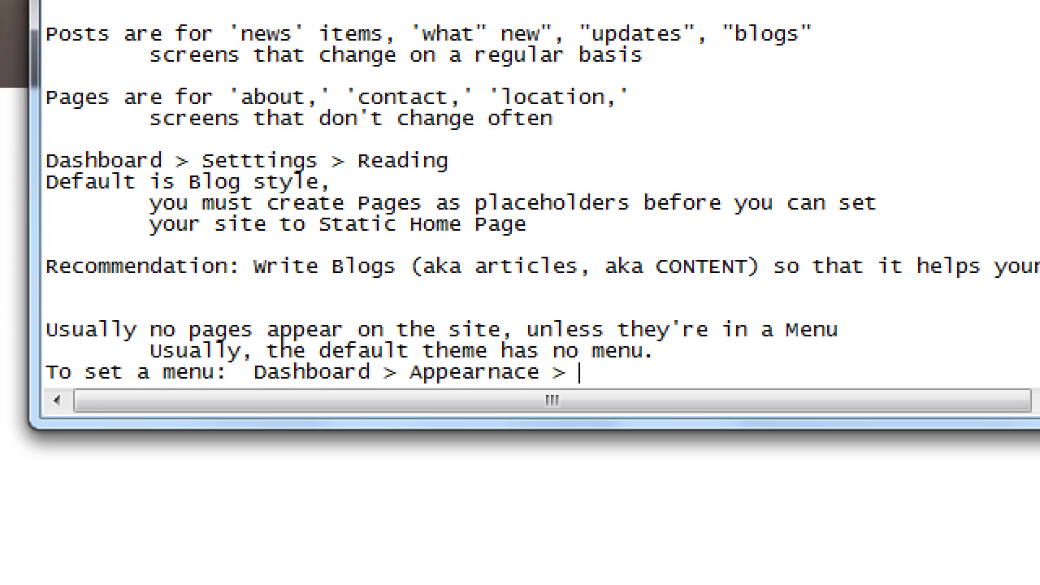
key(BackSpace)
key(BackSpace)
key(BackSpace)
key(BackSpace)
key(BackSpace)
key(BackSpace)
key(BackSpace)
text(ance > Menus)
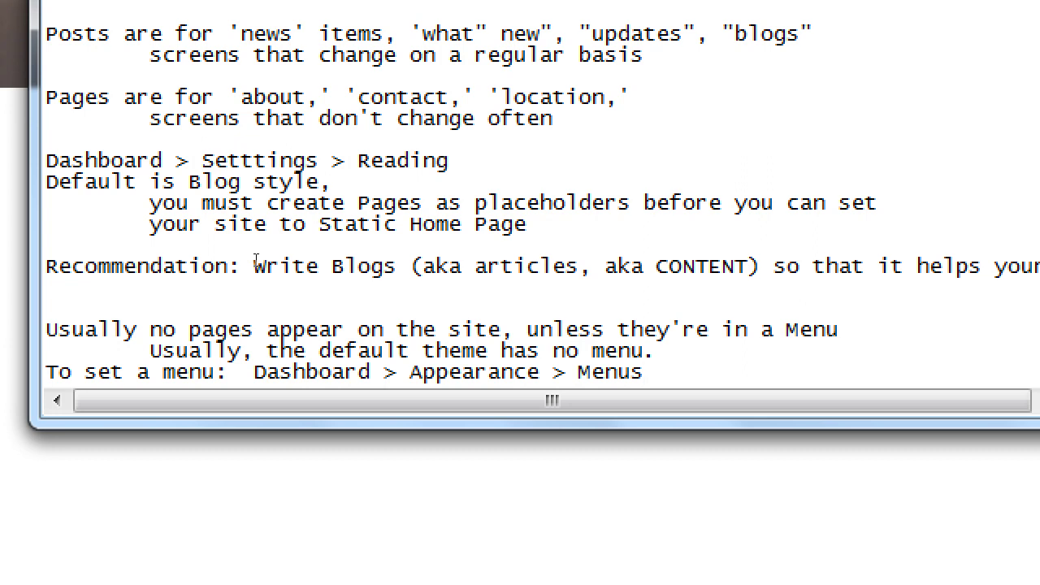
key(super+minus)
- Go to the Victor's Bakery dashboard and open the Appearance > Menus page
click(390, 6)
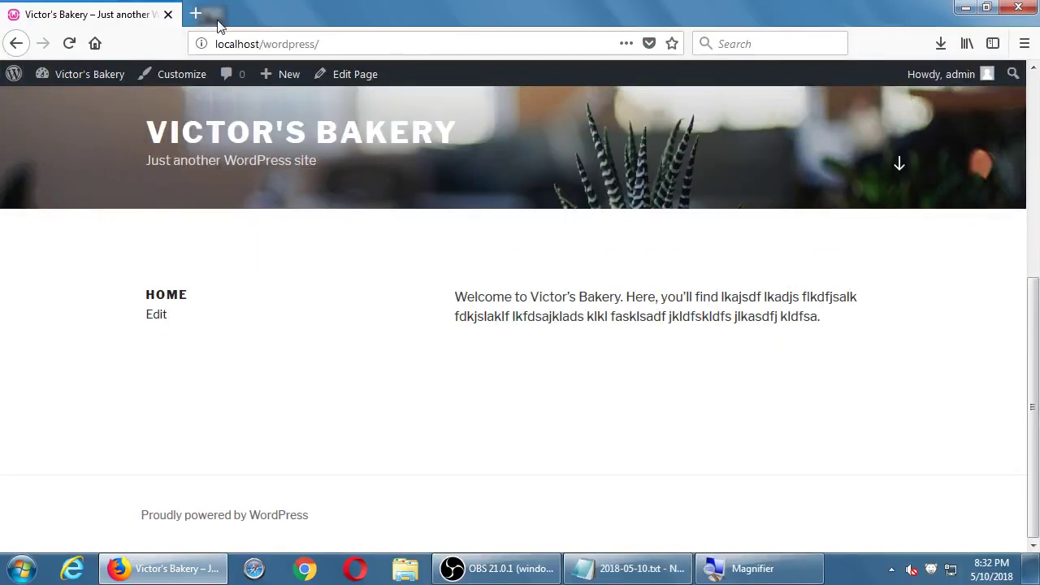
click(90, 85)
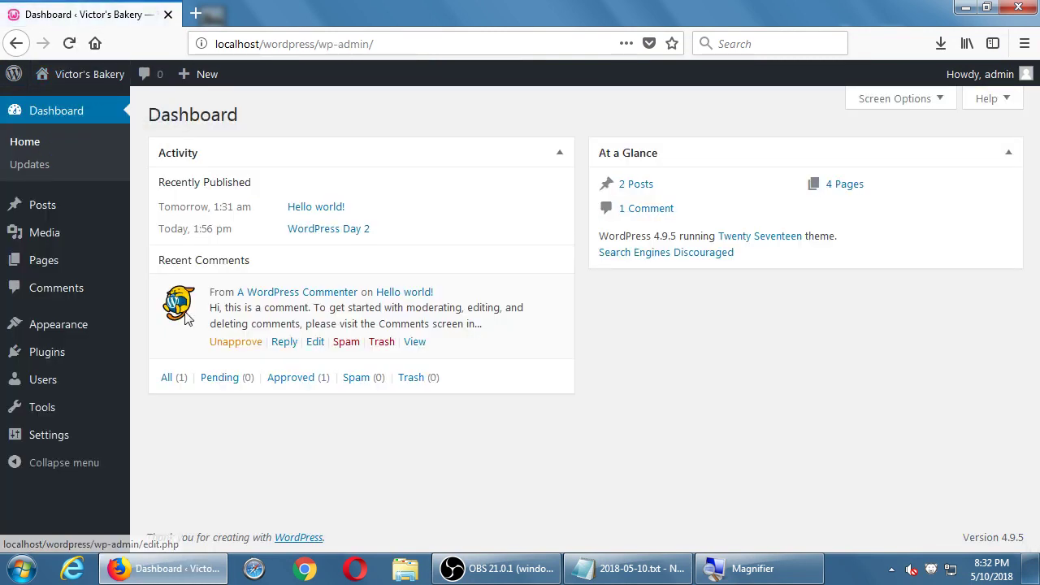
mouse_move(73, 325)
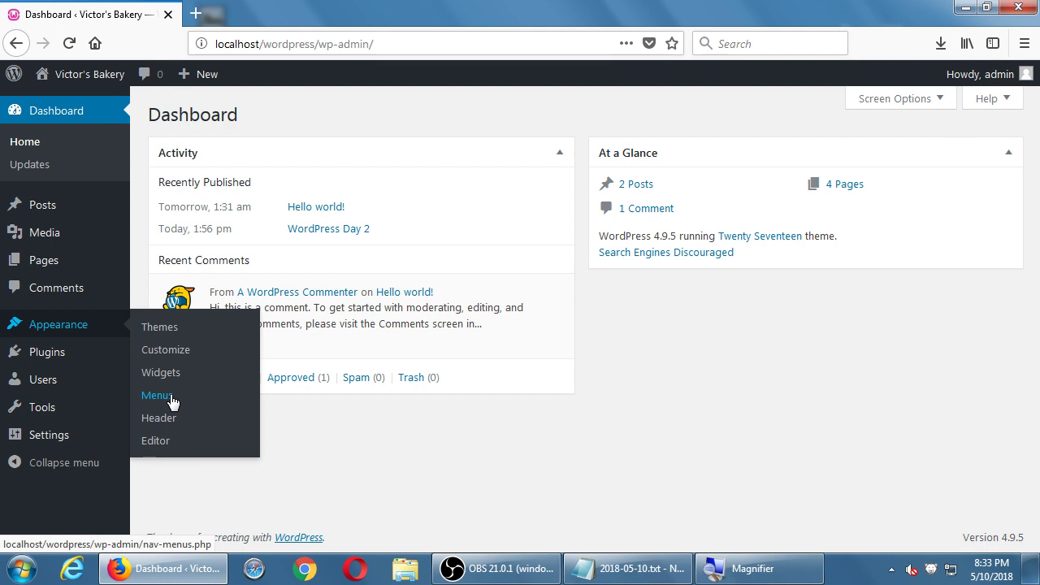
click(170, 397)
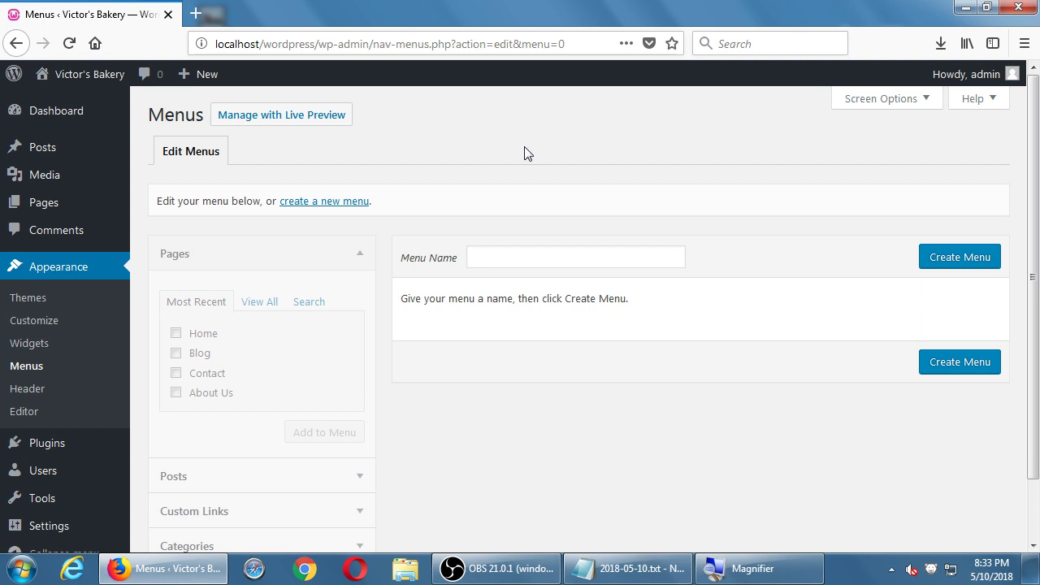
- Create a new menu named 'Main Menu'
click(522, 259)
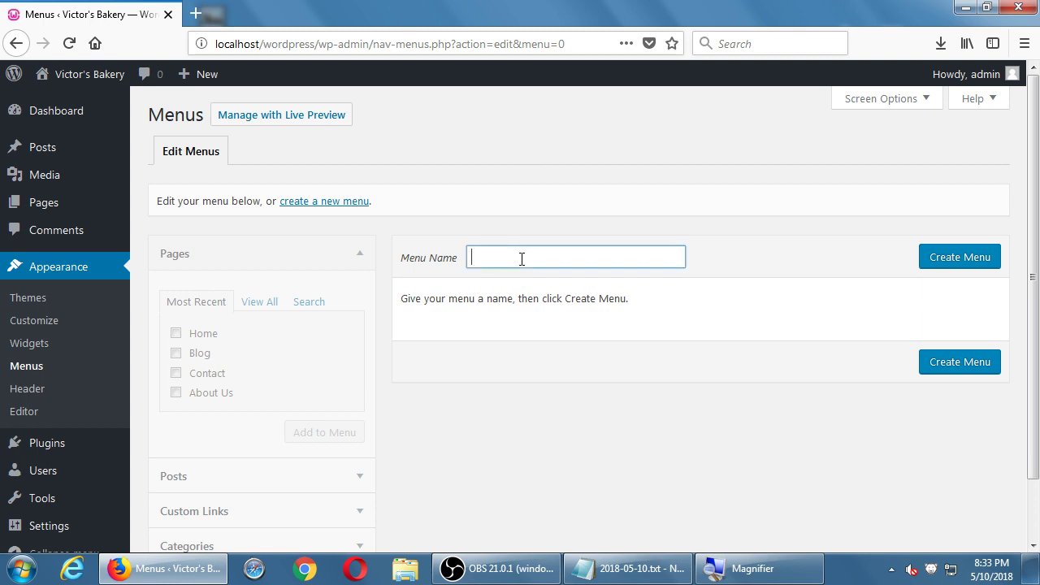
text(Main Menu)
click(940, 256)
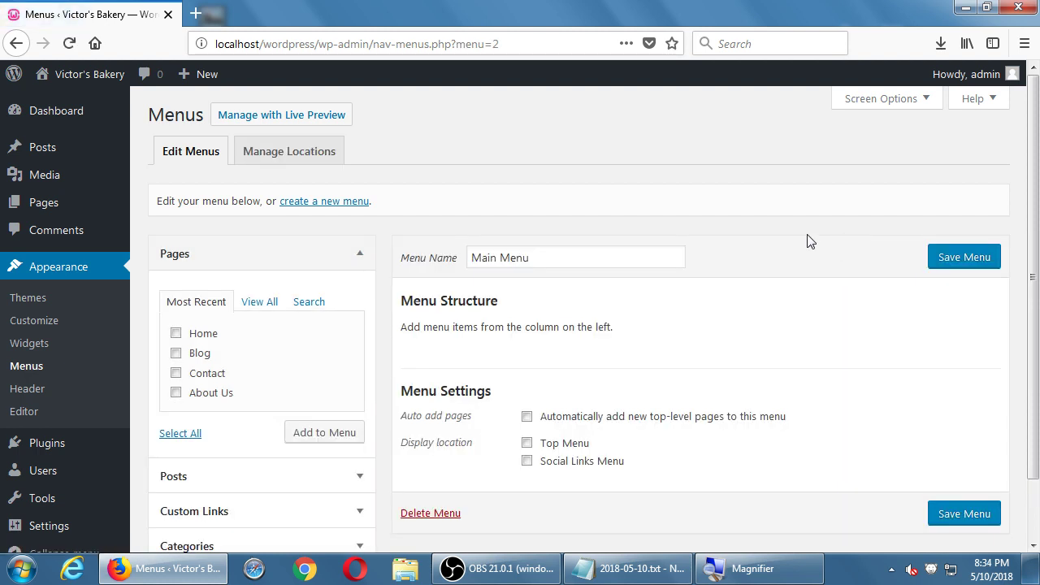
scroll(808, 241, down, 1)
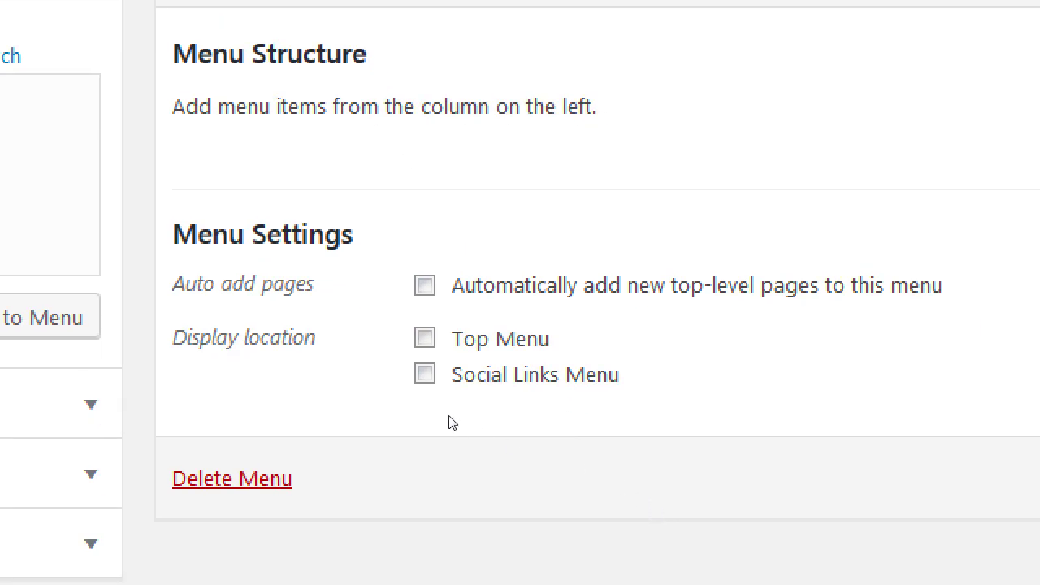
- Assign Main Menu to the Top Menu display location, then return to Notepad
drag(418, 398, 447, 399)
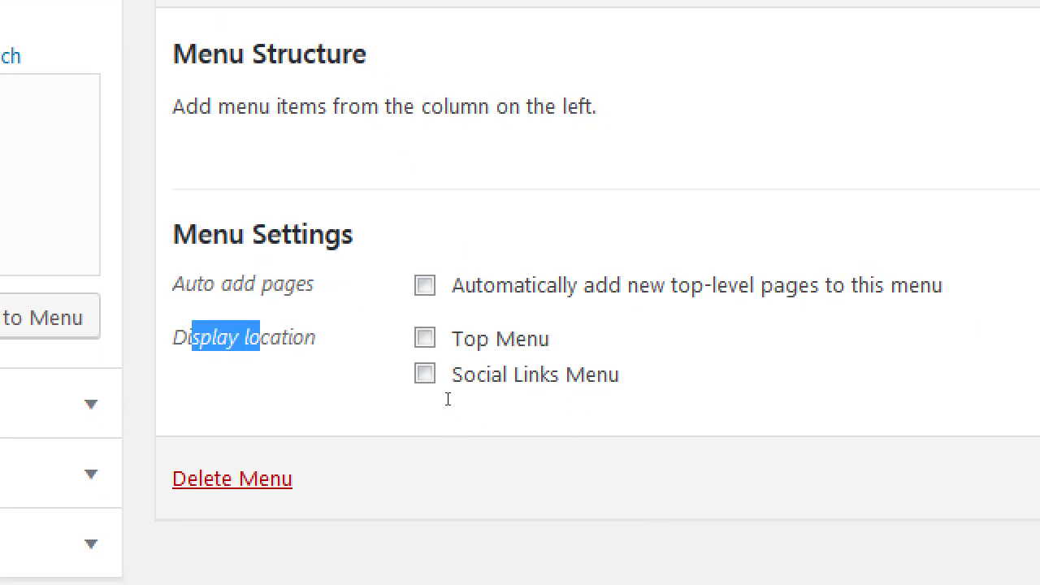
click(447, 399)
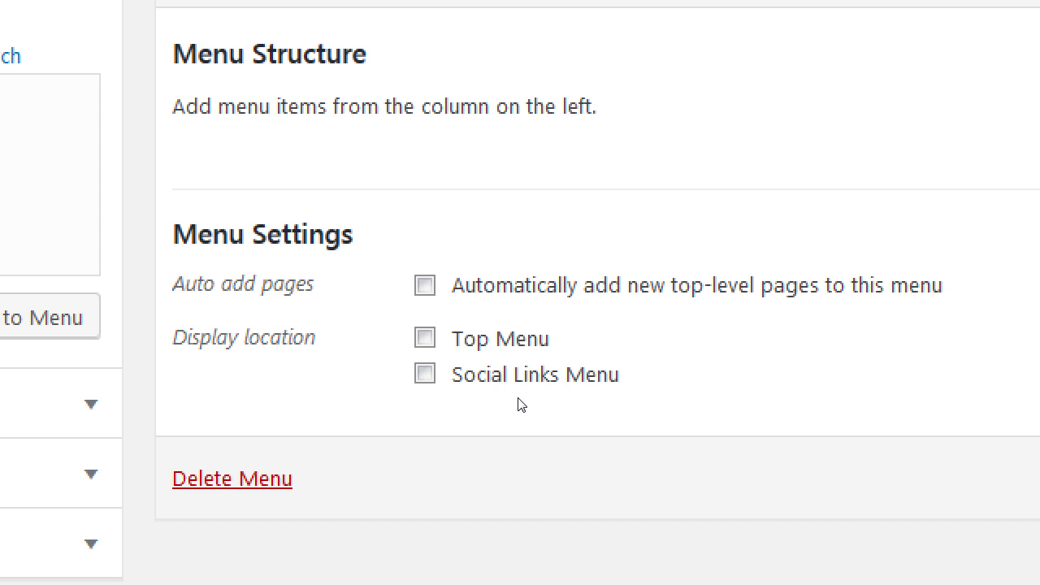
key(Tab)
key(Tab)
key(shift+Tab)
key(space)
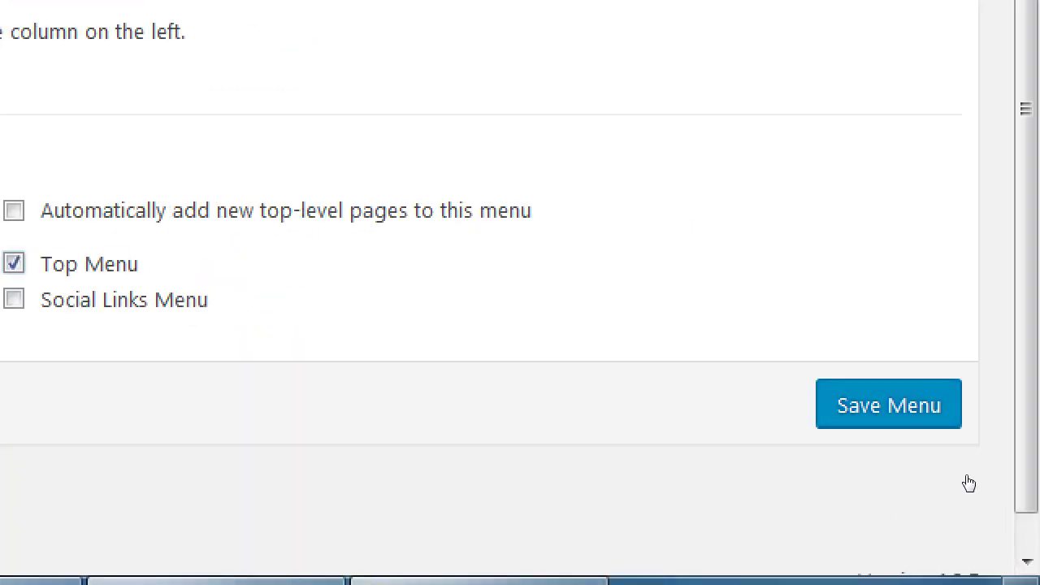
scroll(964, 481, up, 2)
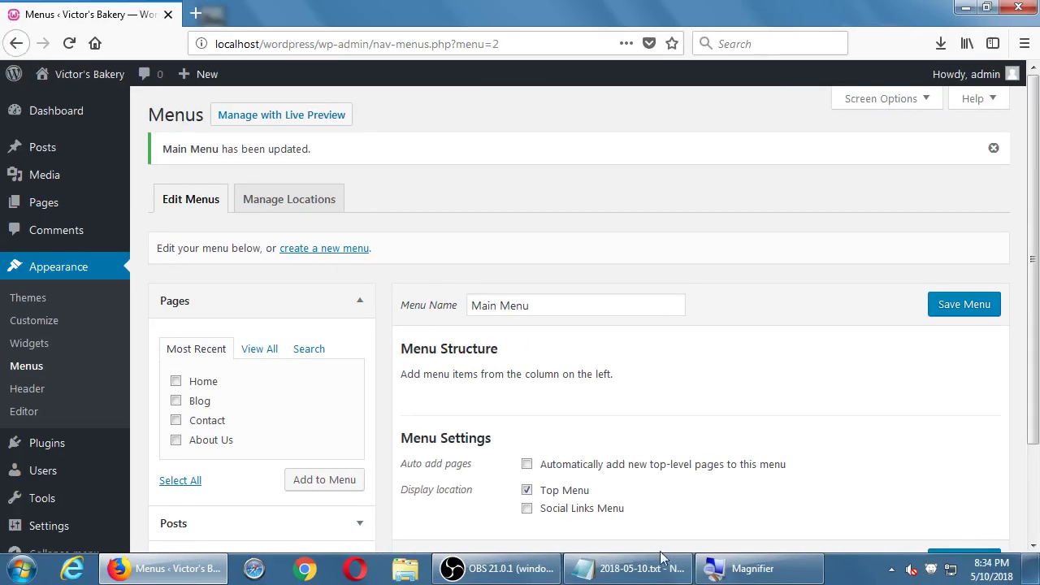
click(642, 569)
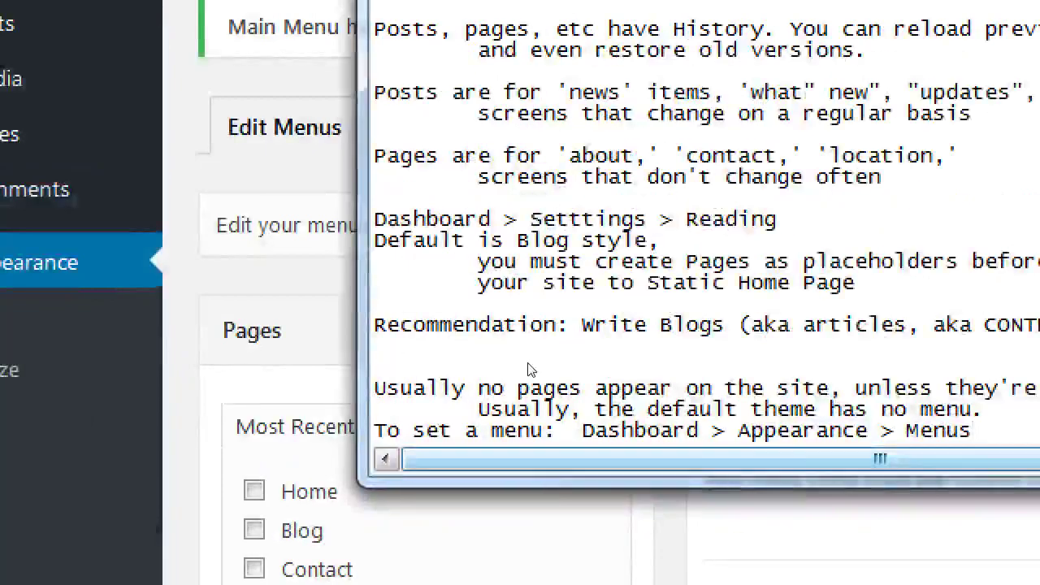
- Add the reminder 'Remember to set your MENU LOCATION or else the menu made, won't show up'
key(Return)
key(Return)
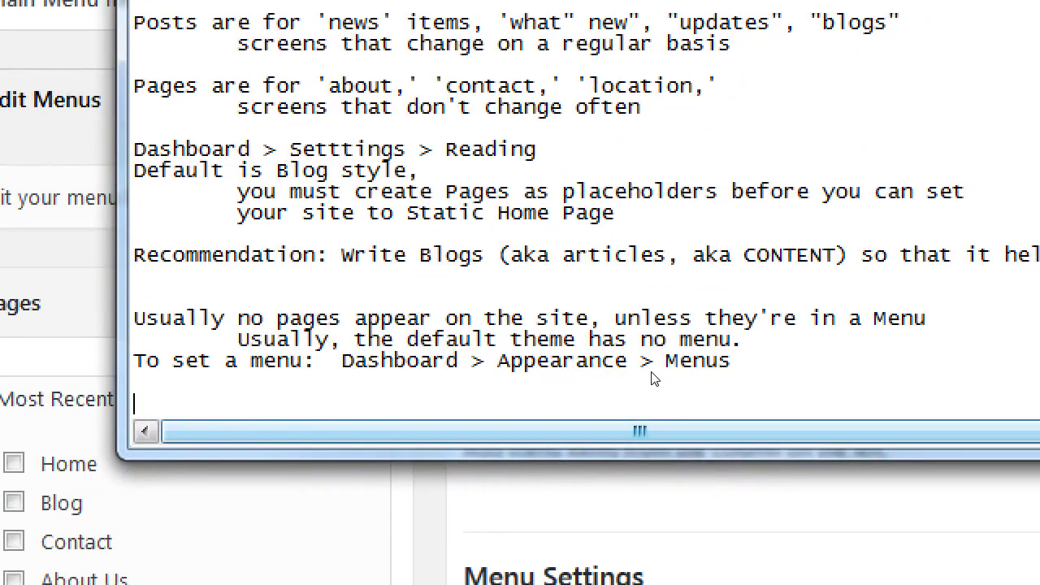
text(Remember to s)
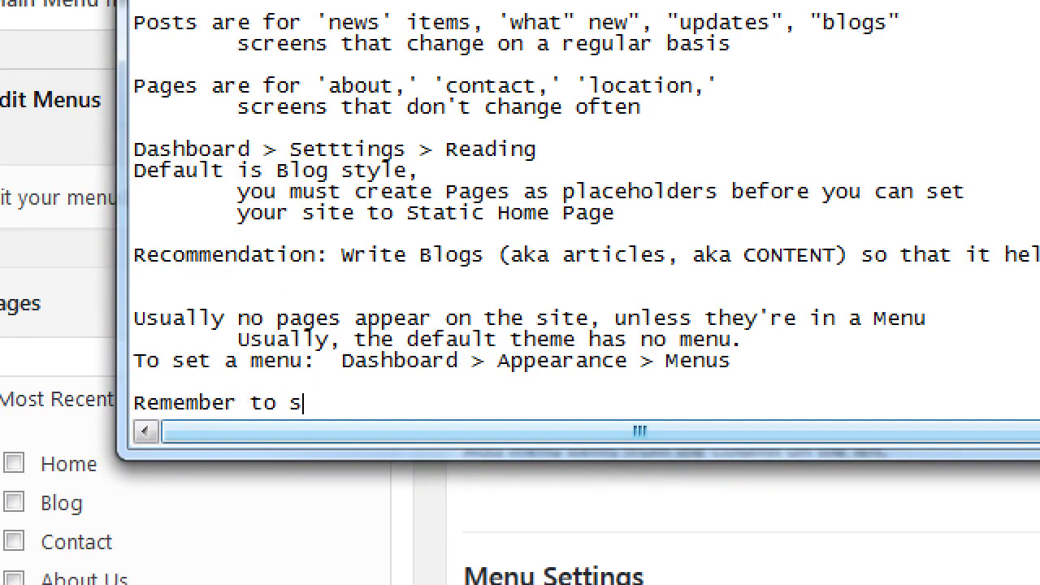
text(et your MENUL)
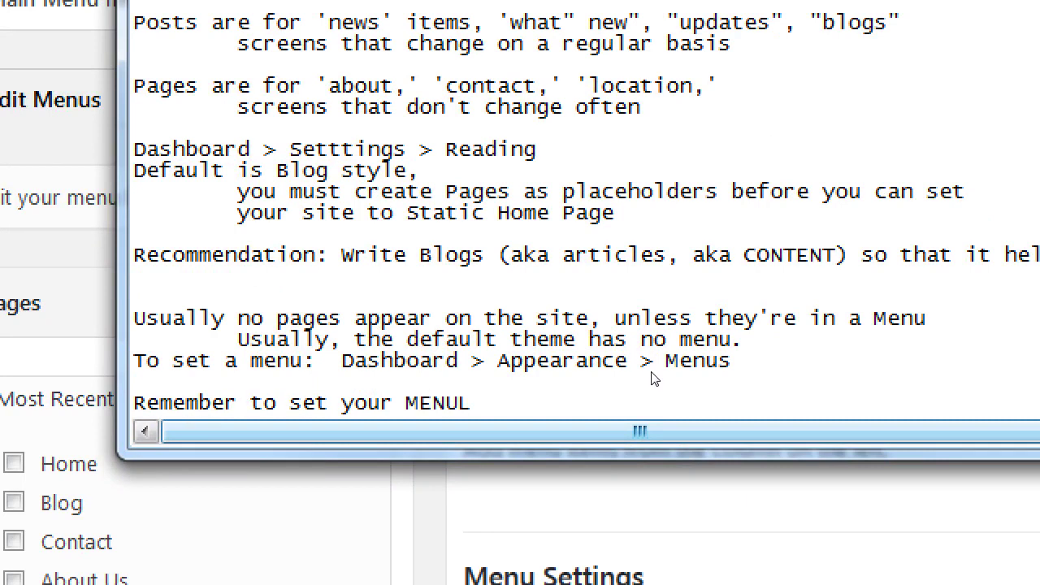
key(BackSpace)
text(LOCATION or else your)
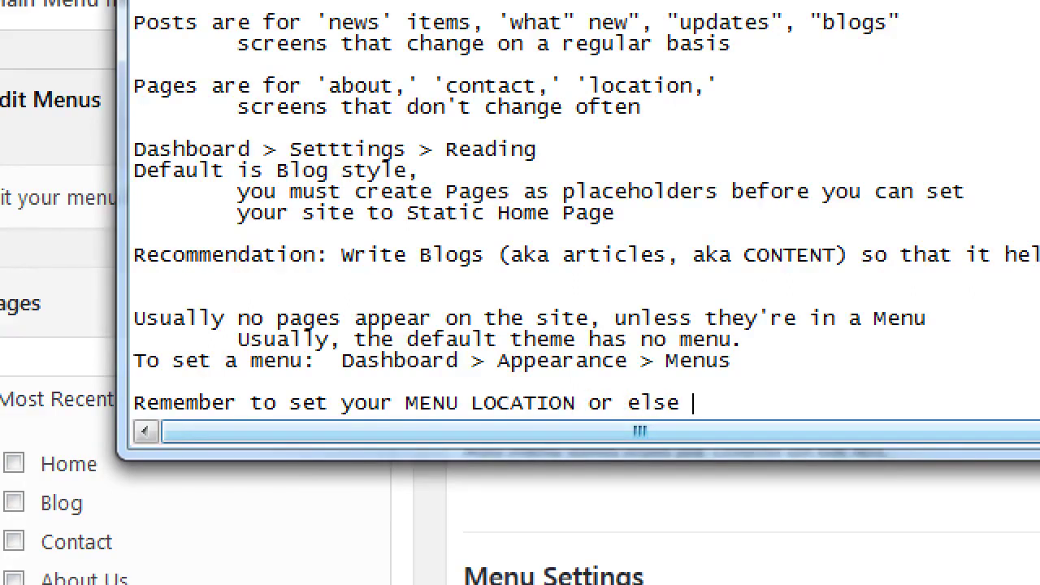
key(BackSpace)
key(BackSpace)
key(BackSpace)
key(BackSpace)
key(BackSpace)
text(the menu made, who)
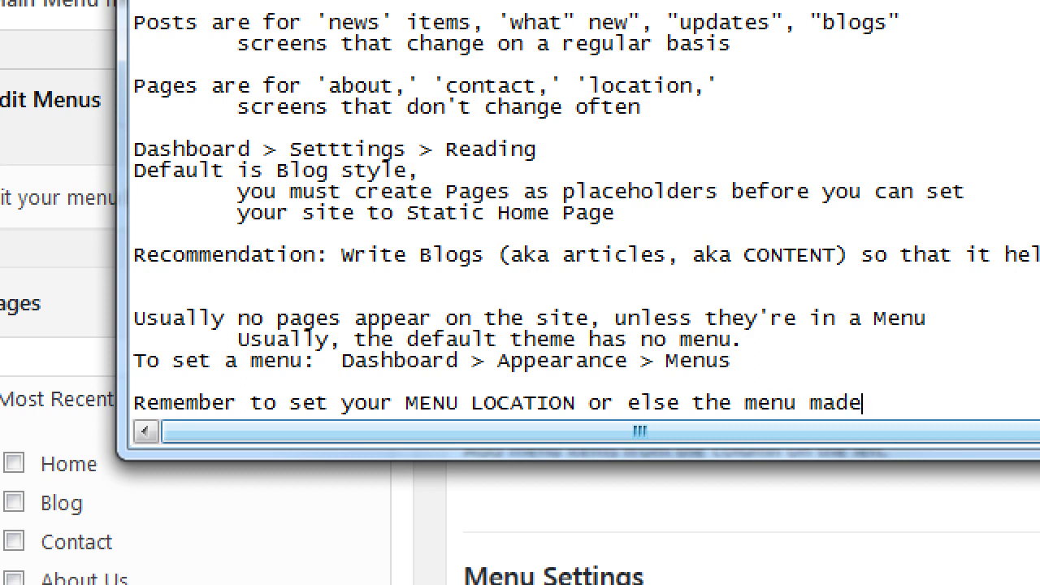
text(n't show up)
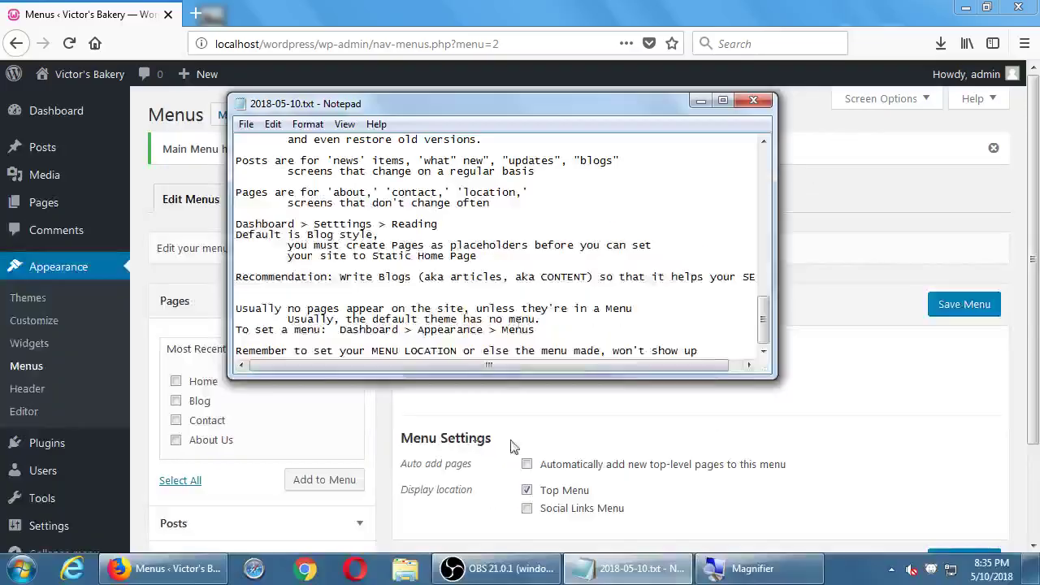
- Add the Home, Blog, Contact and About Us pages to Main Menu's structure
click(512, 446)
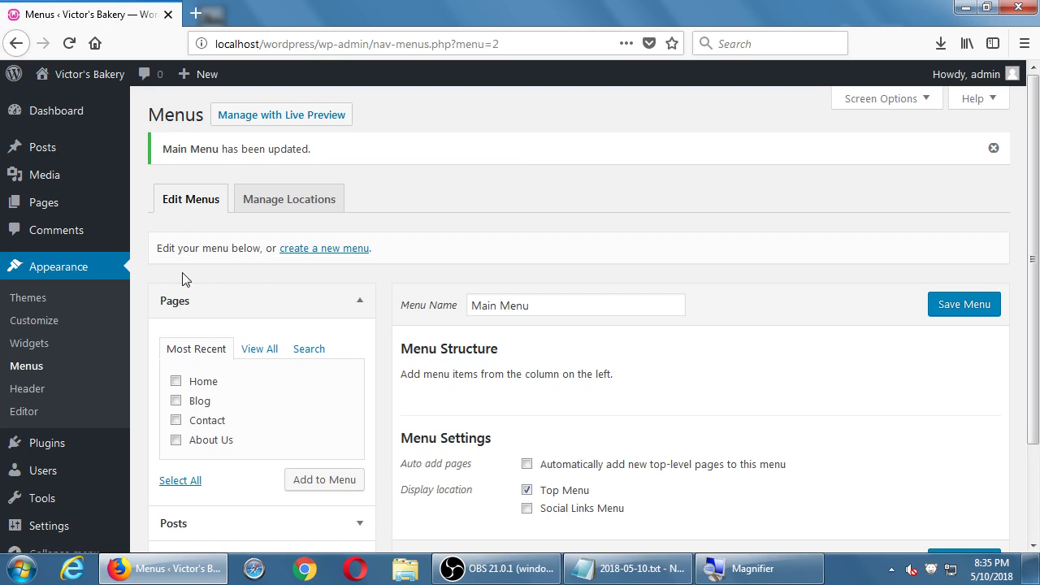
click(177, 381)
click(176, 400)
click(175, 420)
click(176, 439)
click(289, 484)
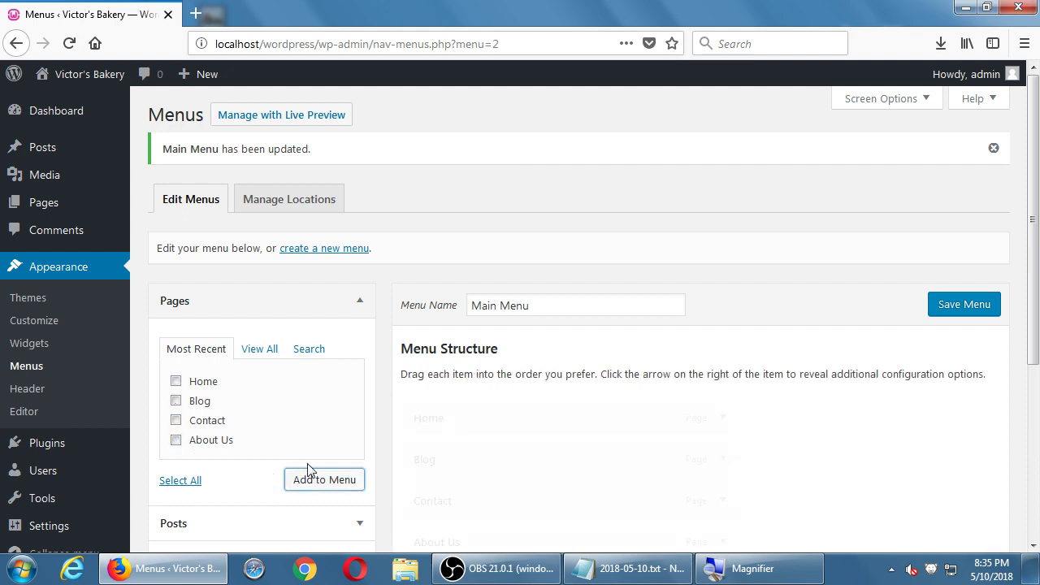
scroll(396, 439, down, 3)
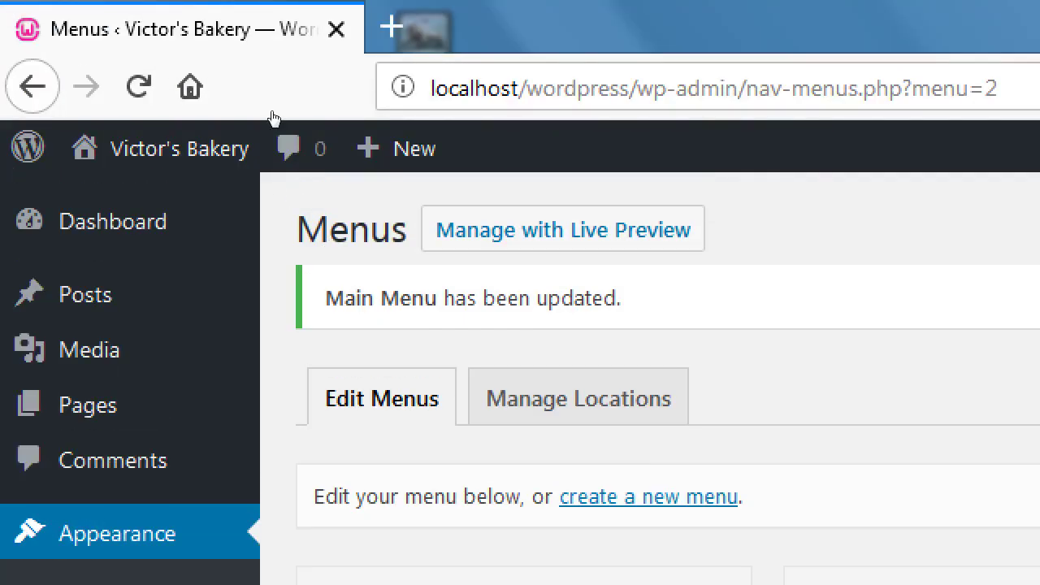
mouse_move(28, 147)
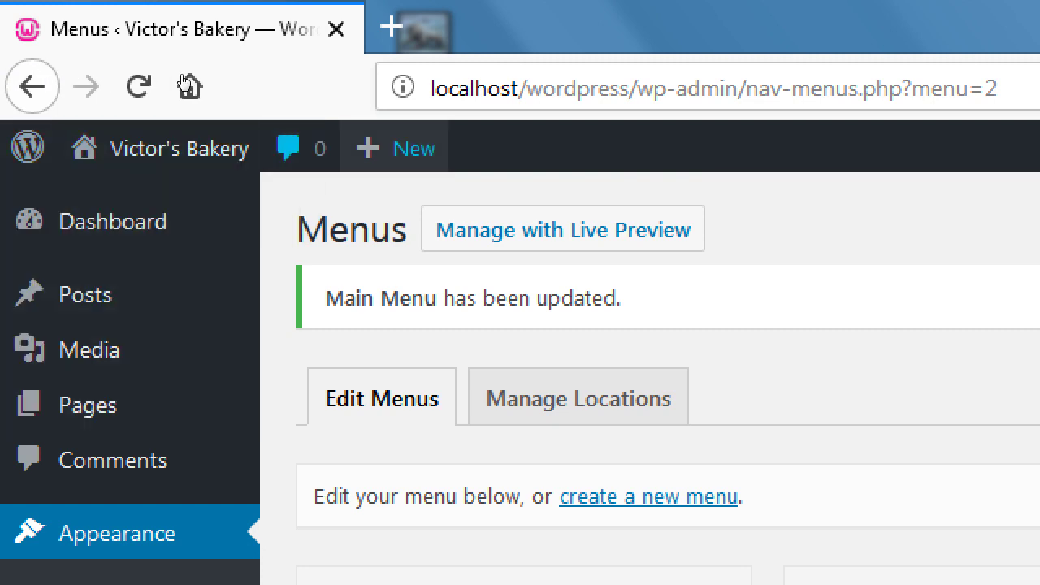
mouse_move(393, 148)
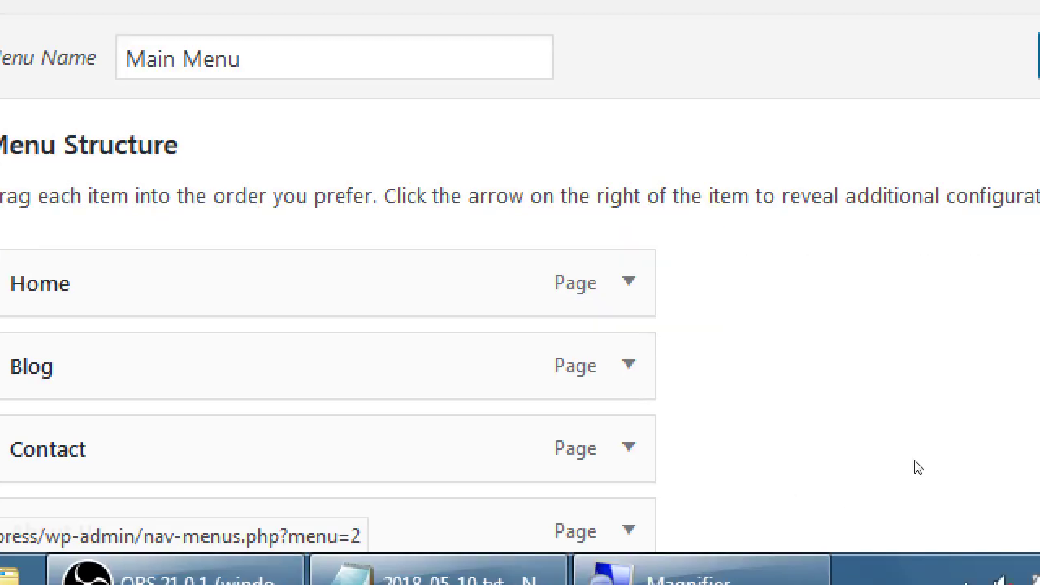
scroll(420, 424, down, 3)
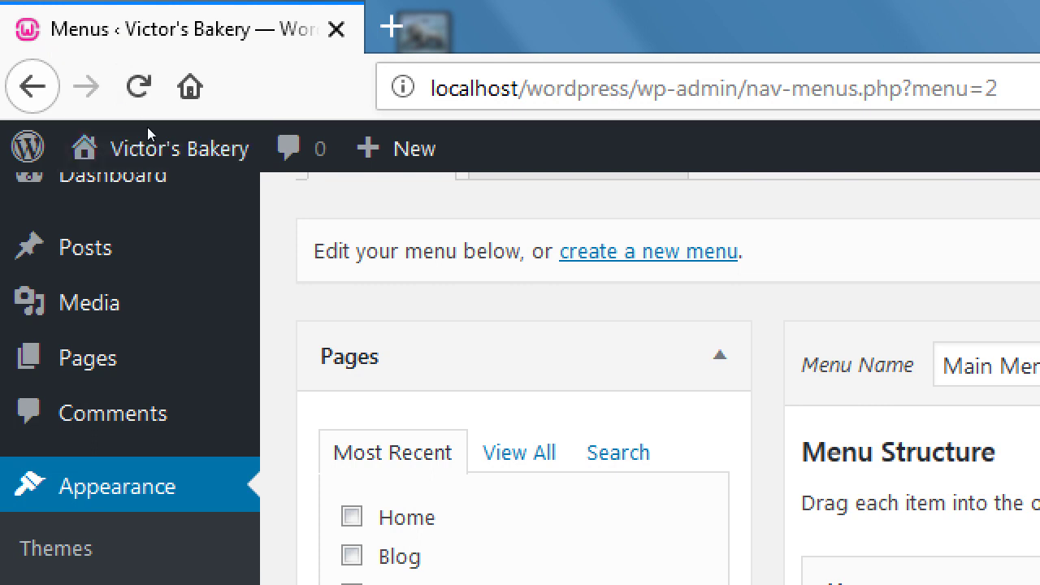
scroll(147, 127, down, 3)
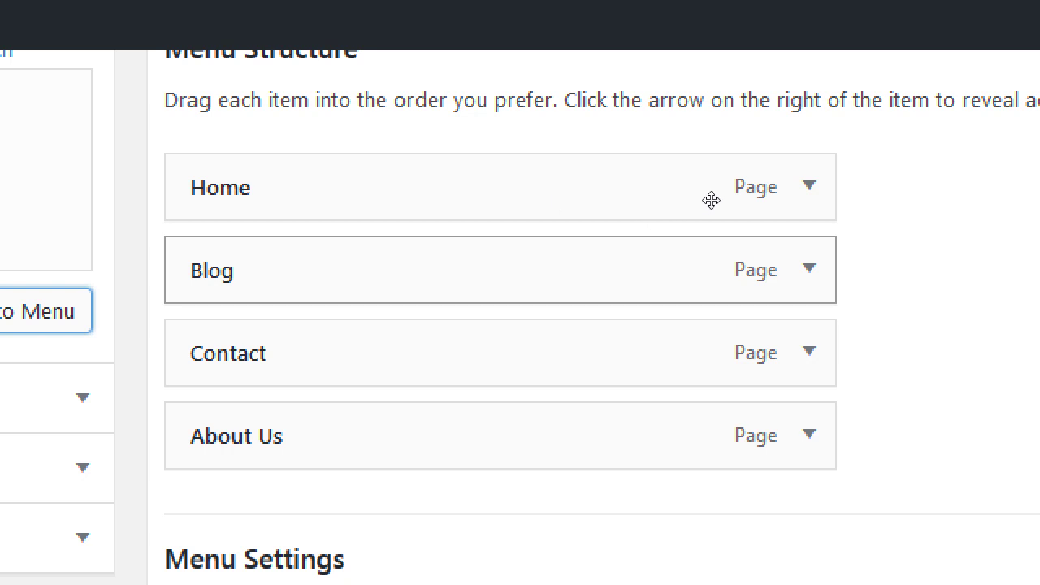
key(Return)
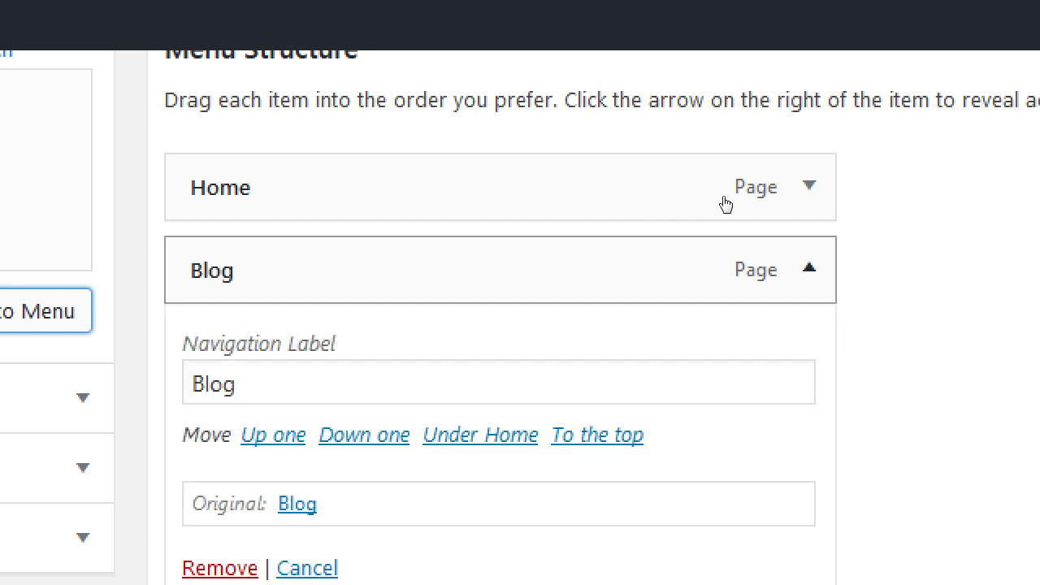
key(Tab)
key(ctrl+a)
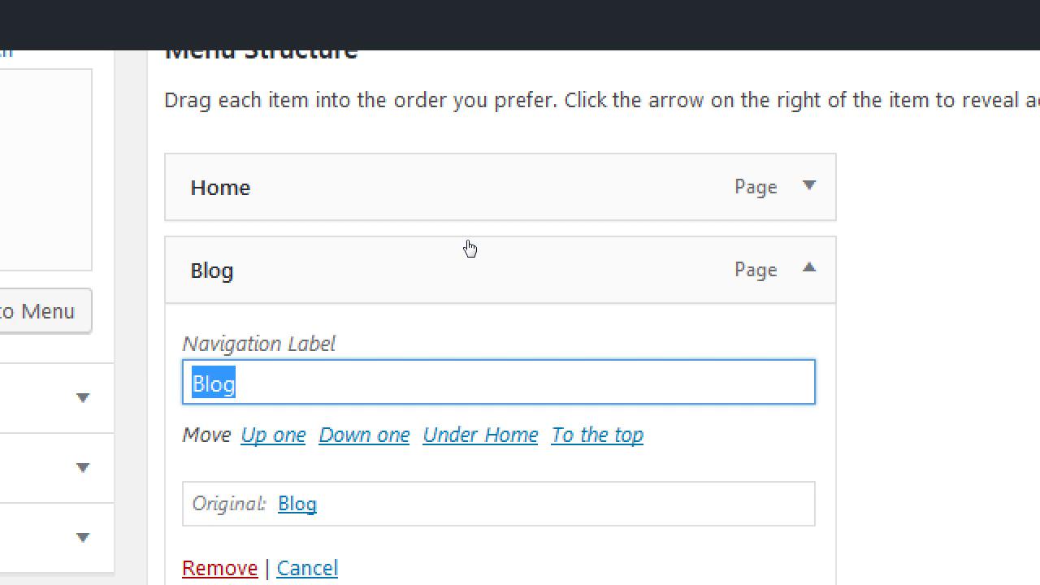
key(shift+Tab)
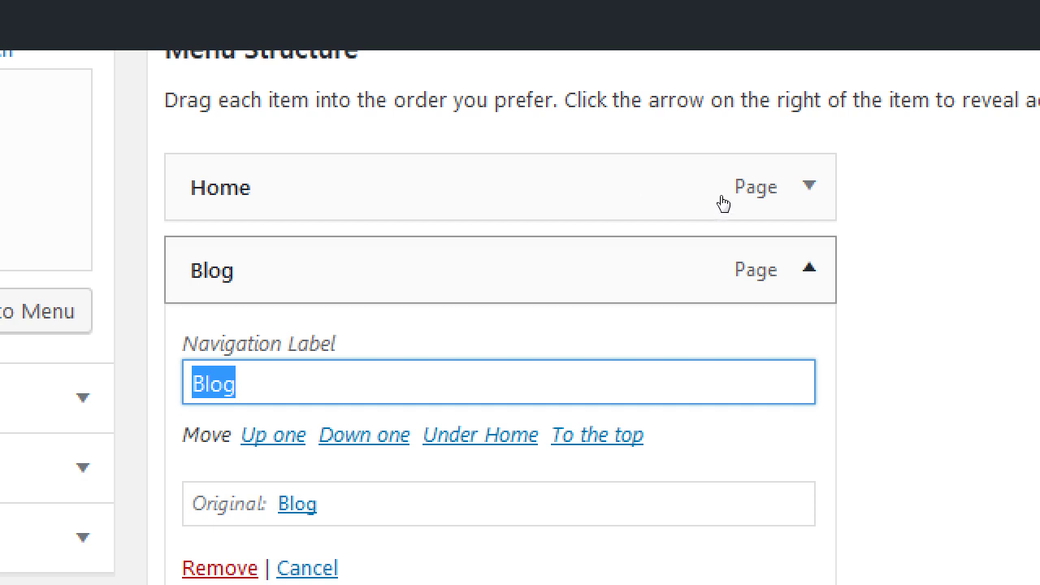
key(Return)
scroll(320, 215, up, 3)
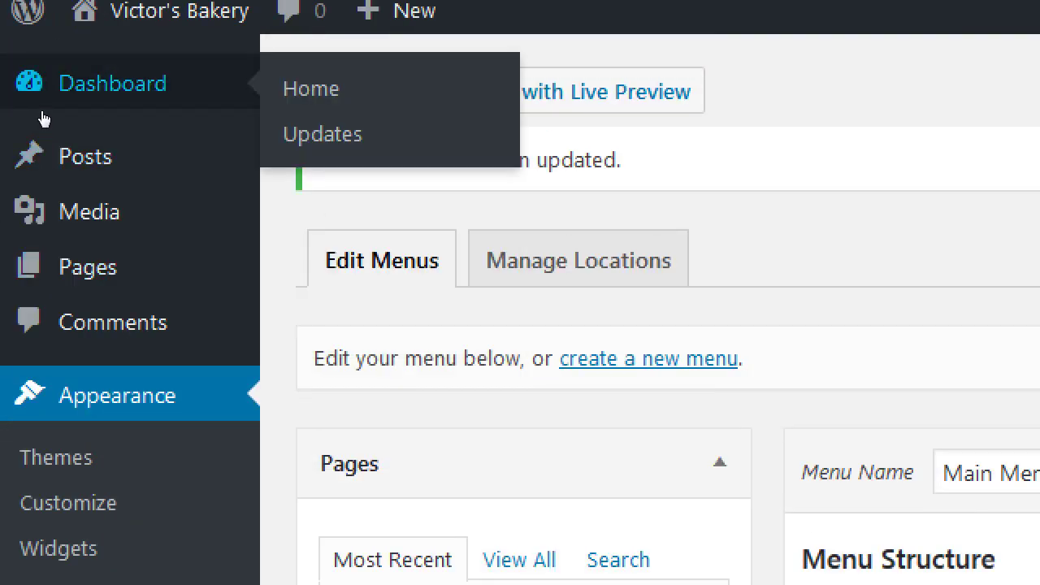
mouse_move(47, 203)
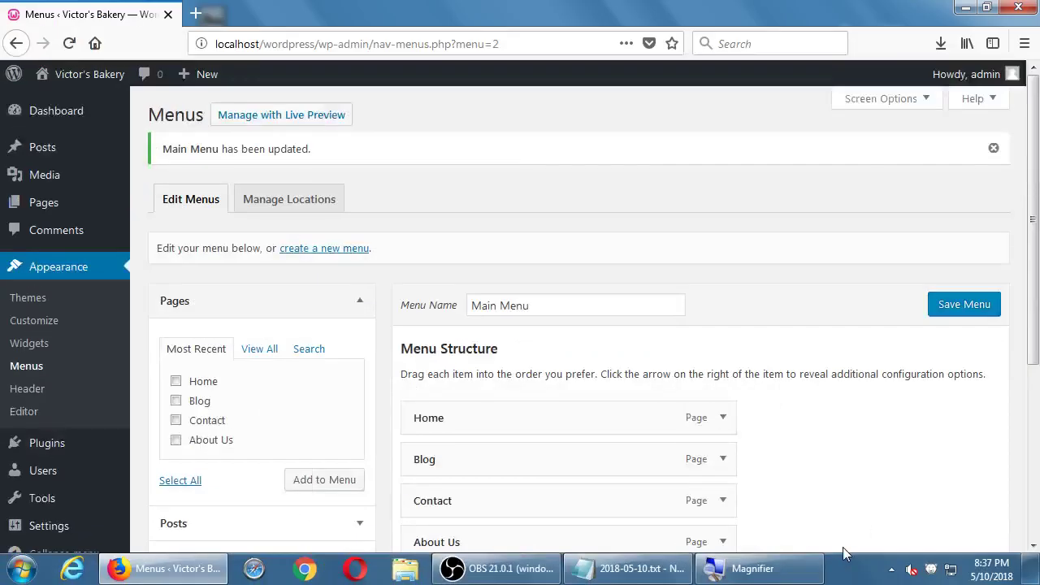
scroll(757, 513, down, 3)
scroll(756, 513, down, 1)
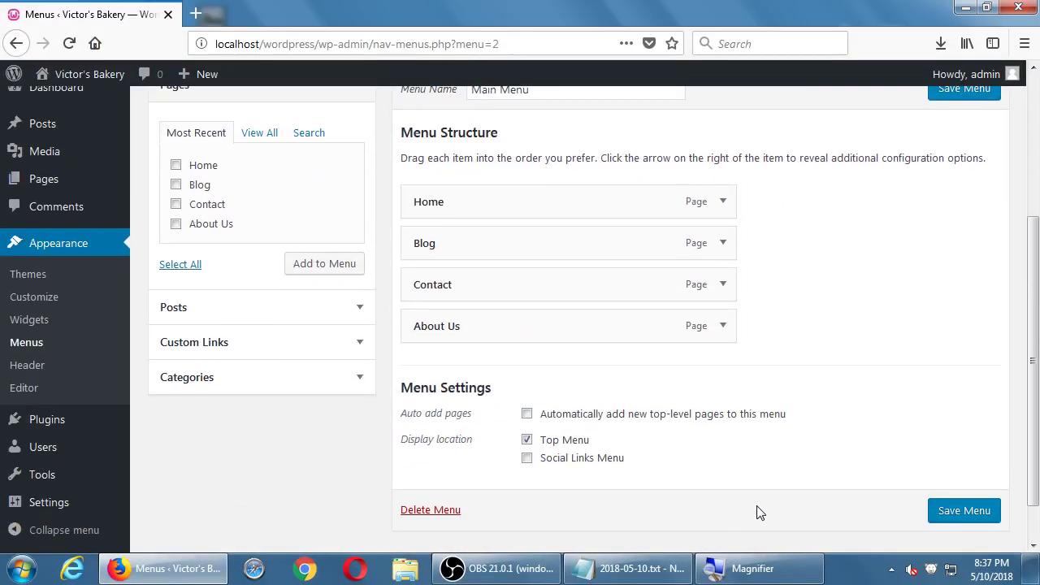
- Save Main Menu and view the Victor's Bakery home page with its new navigation bar
click(956, 510)
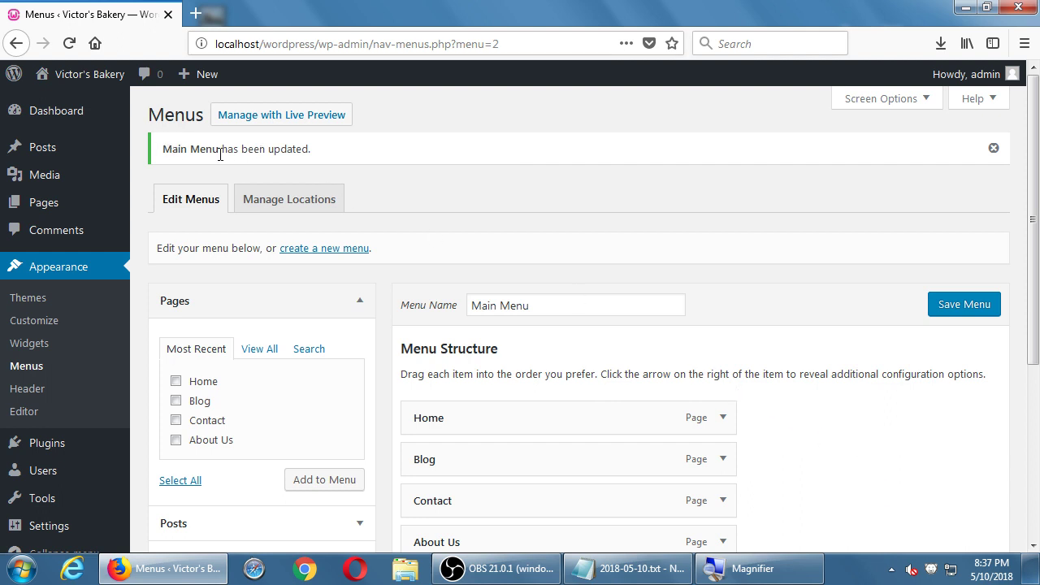
click(95, 85)
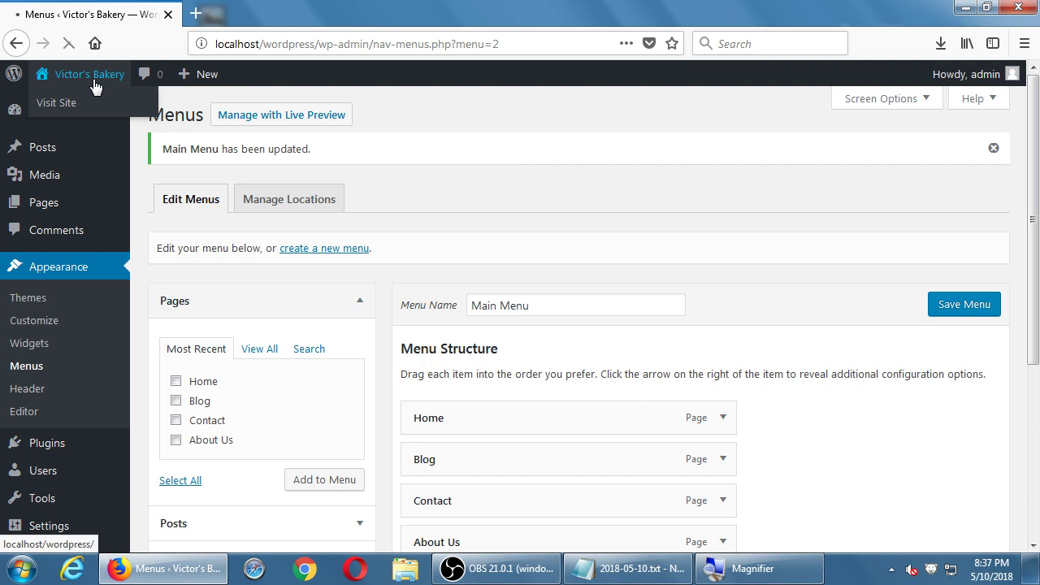
scroll(142, 199, down, 3)
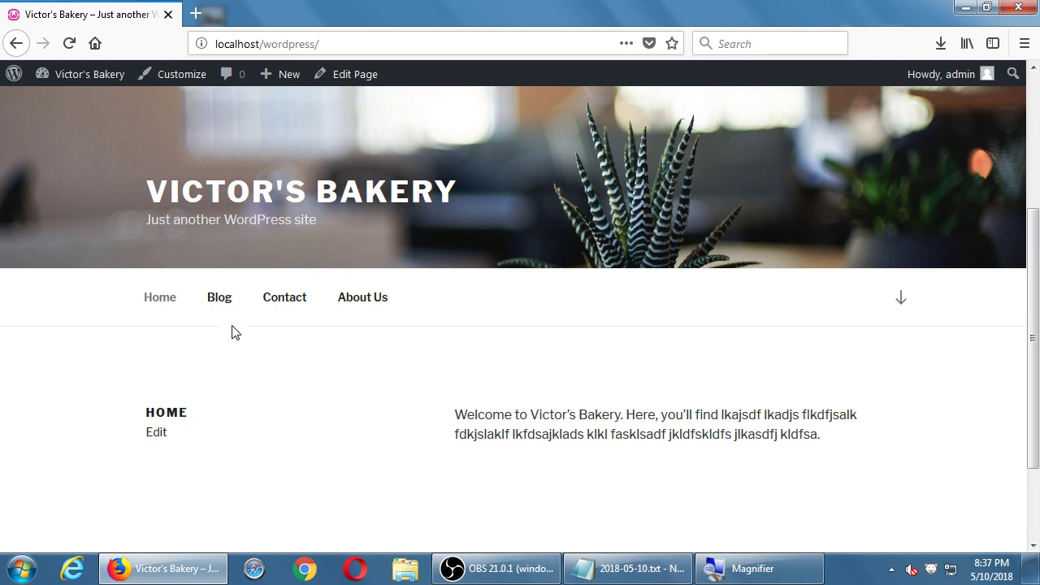
- Browse the site's Contact page, then go to About Us
click(278, 309)
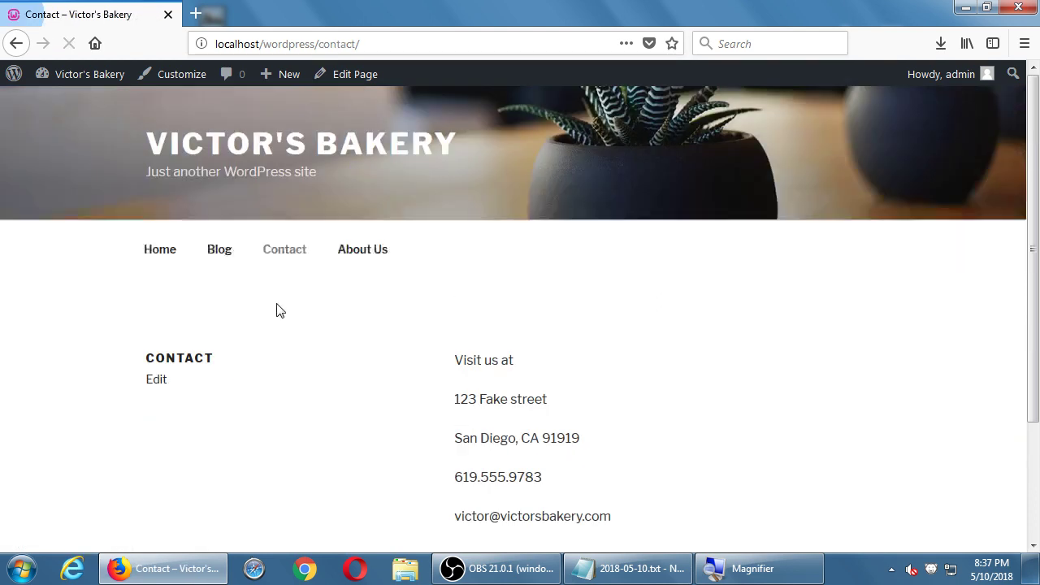
scroll(313, 390, down, 3)
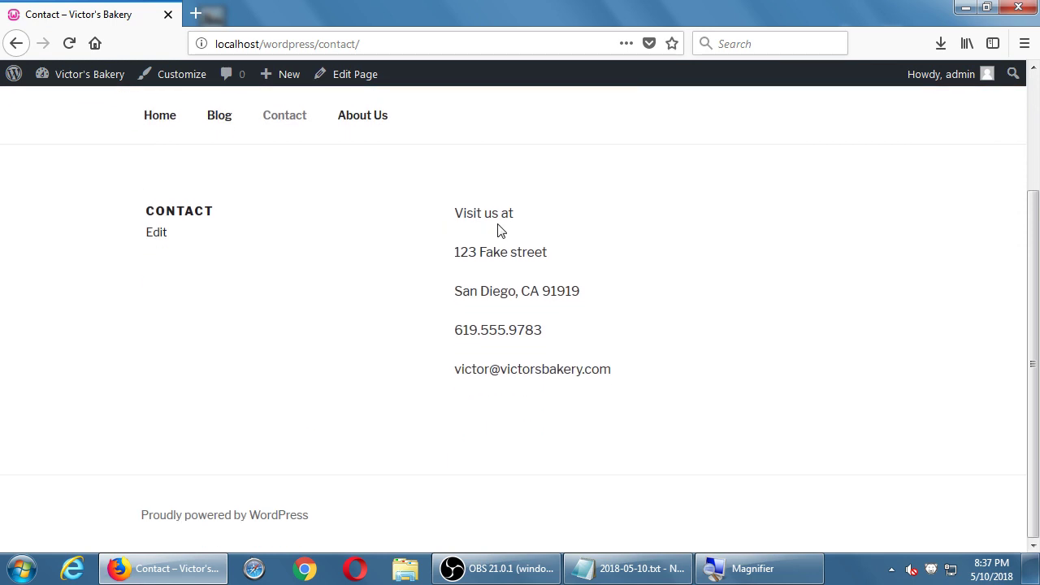
drag(498, 224, 483, 332)
scroll(307, 301, up, 3)
scroll(313, 342, down, 3)
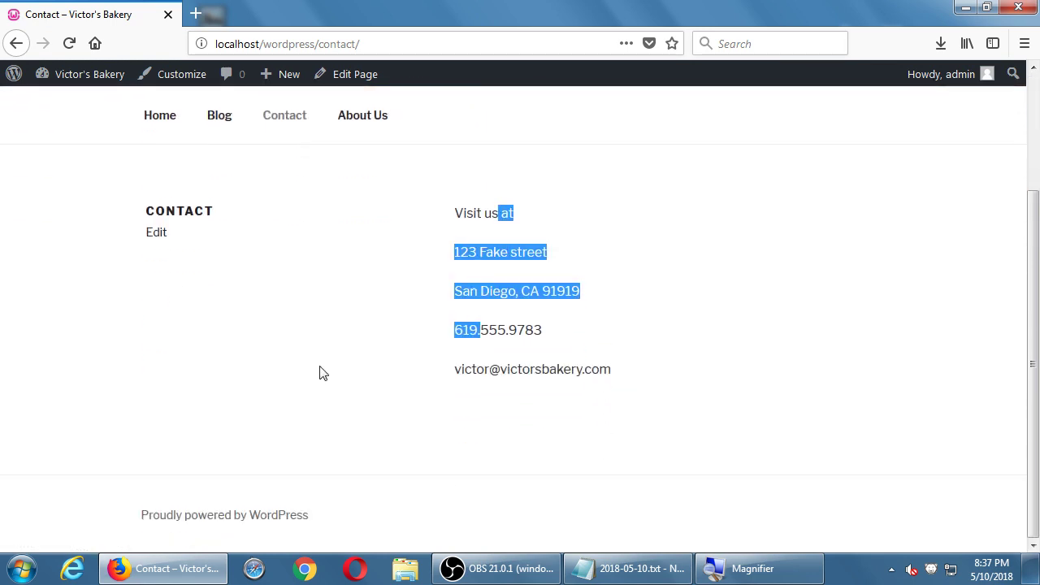
scroll(319, 373, up, 3)
click(365, 260)
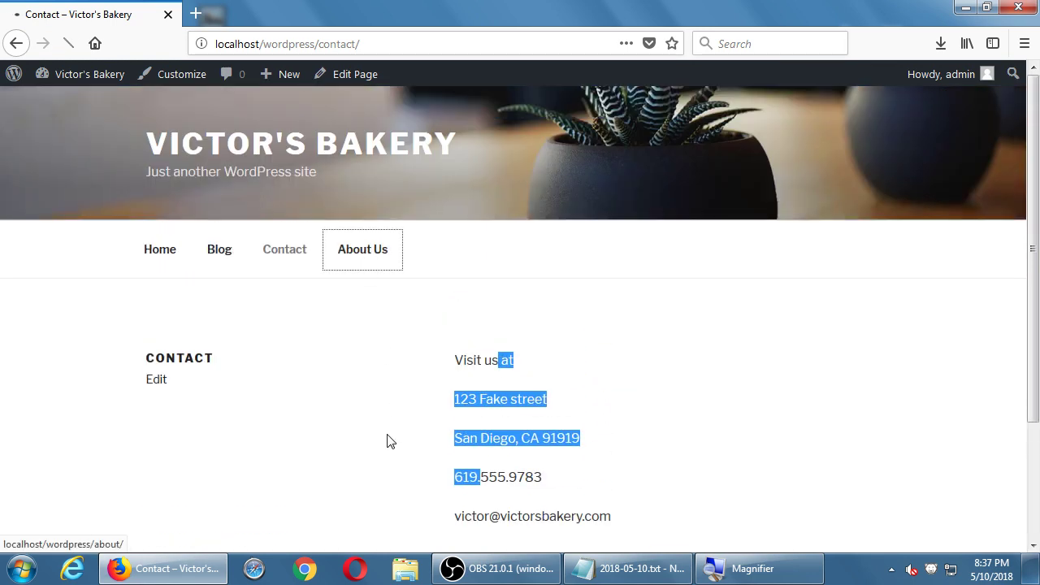
- Open the Blog page and scroll through its Hello world! and WordPress Day 2 posts
click(222, 258)
scroll(77, 376, down, 3)
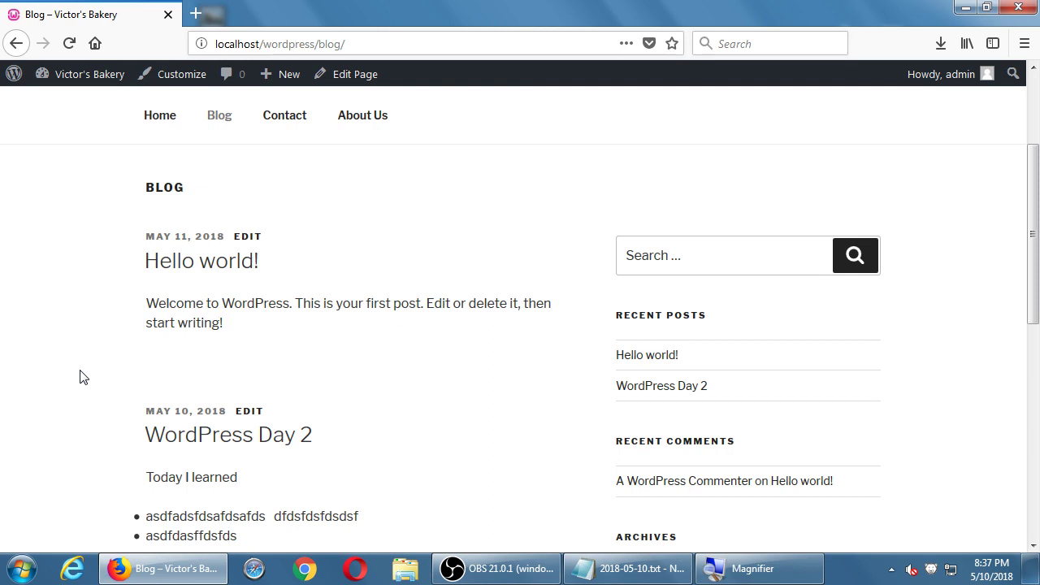
scroll(80, 376, up, 4)
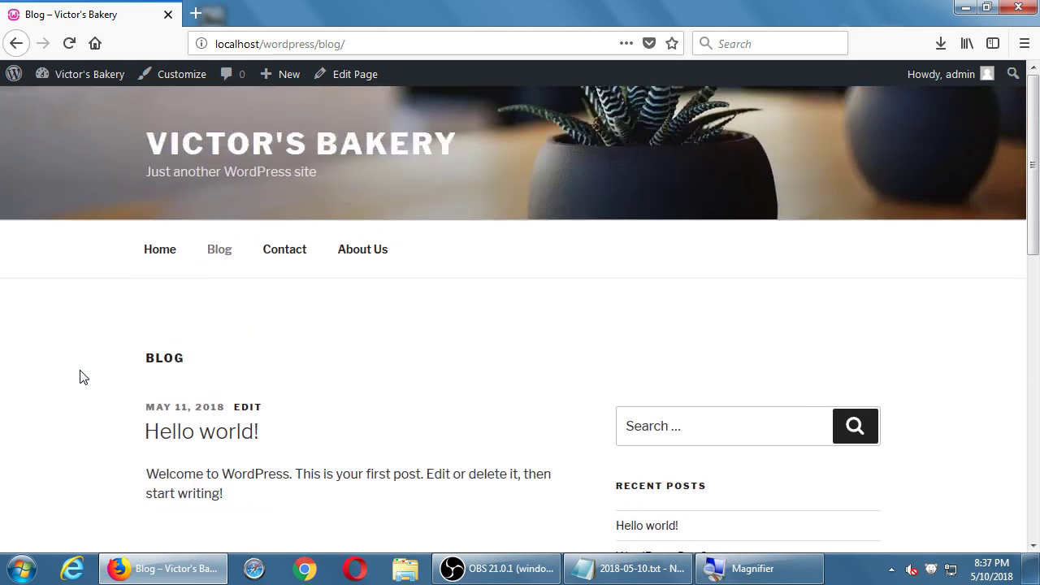
scroll(80, 376, down, 15)
scroll(80, 376, up, 15)
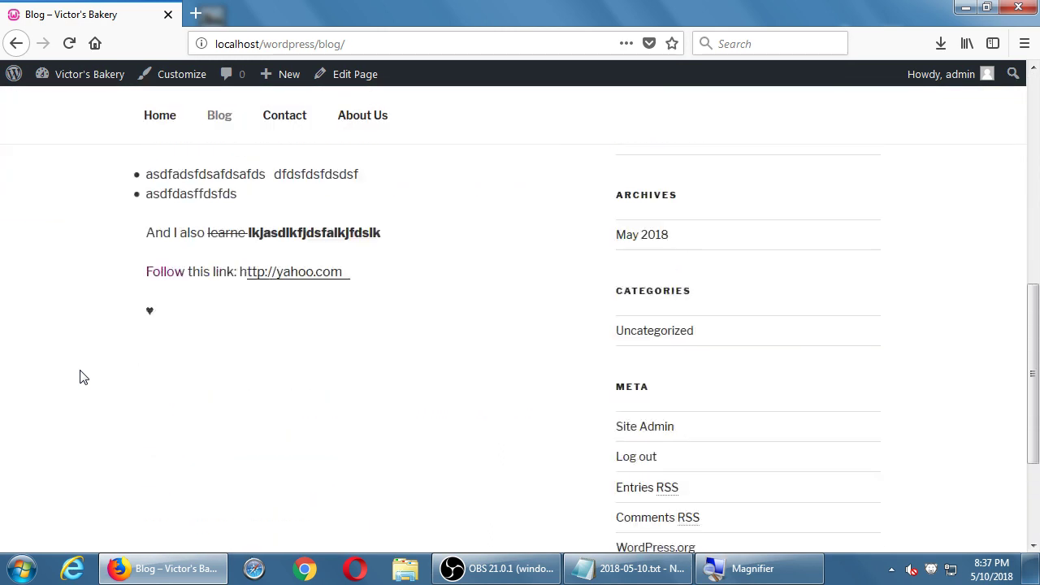
scroll(80, 377, down, 3)
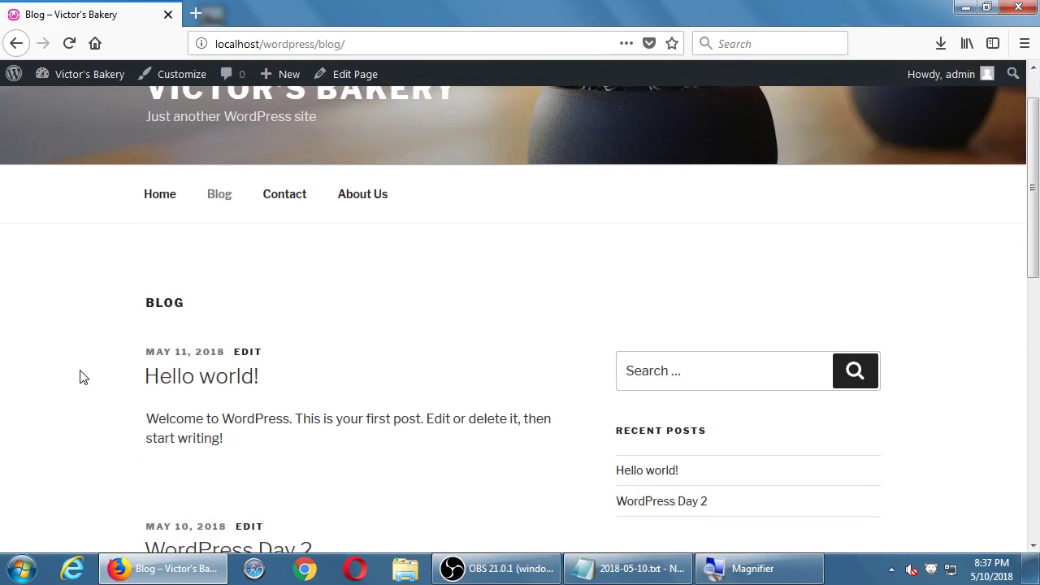
scroll(80, 376, down, 3)
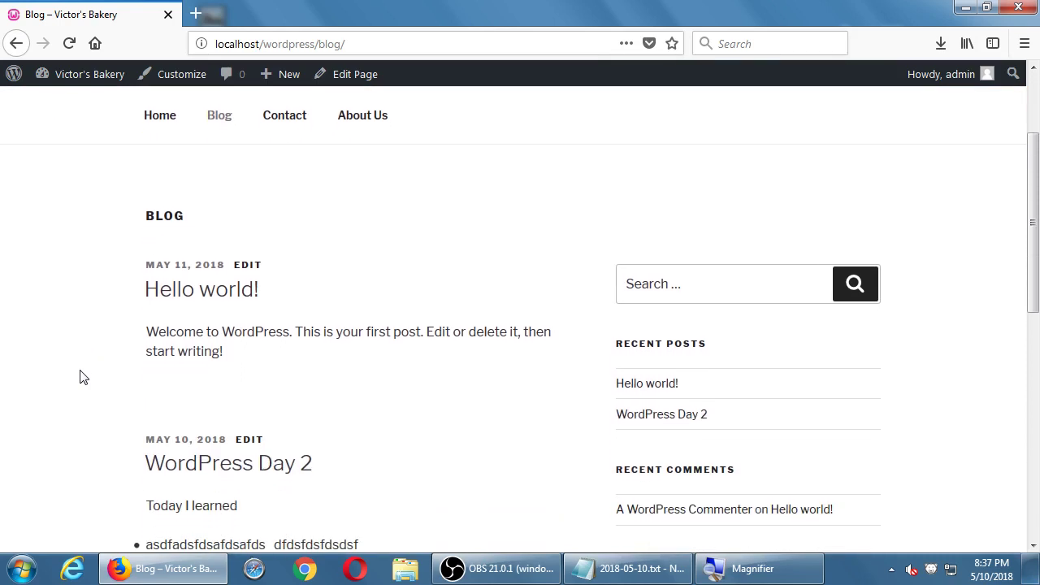
scroll(79, 376, down, 4)
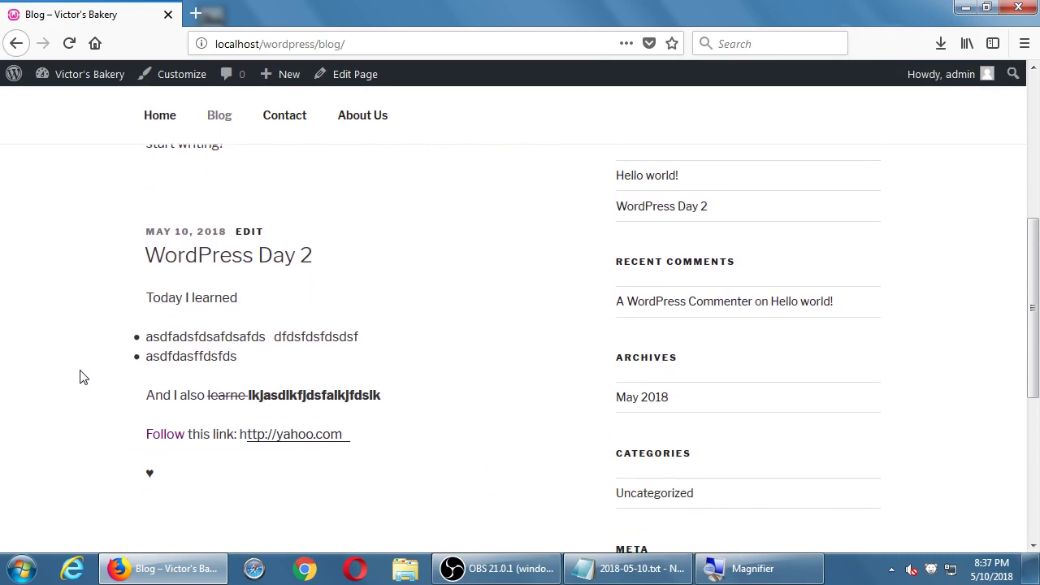
scroll(79, 377, down, 7)
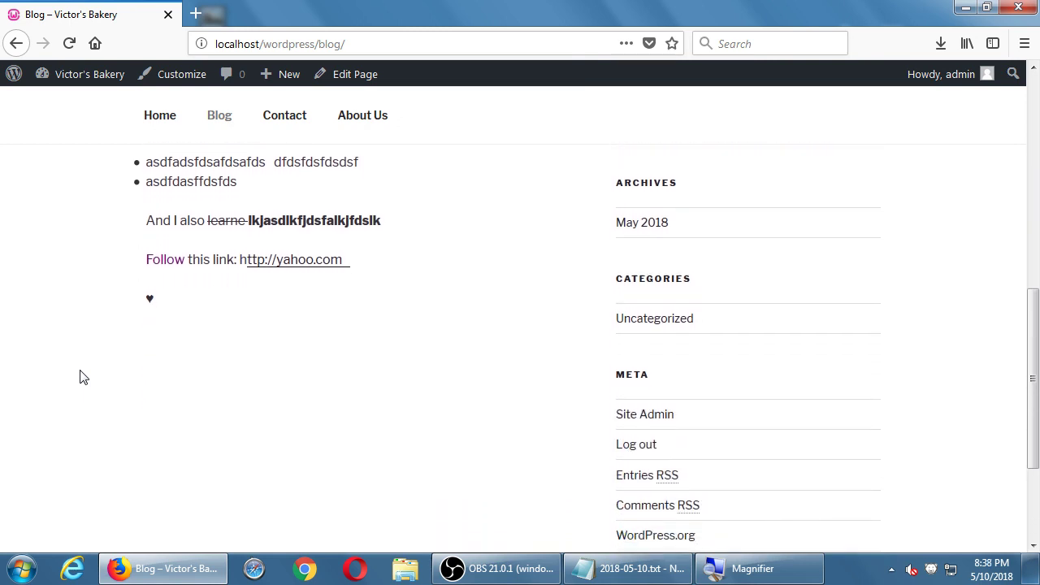
scroll(80, 376, up, 20)
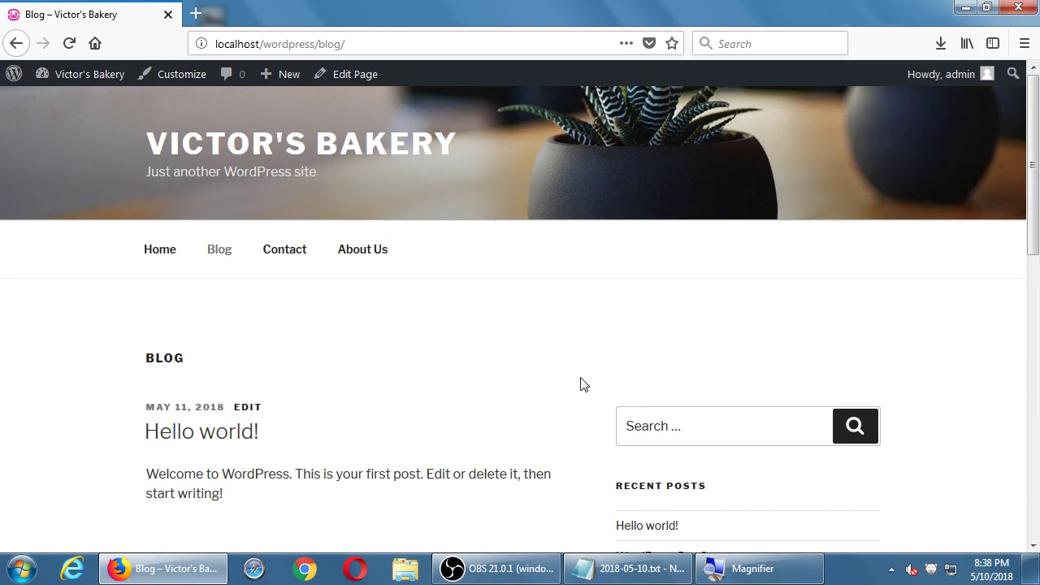
scroll(548, 380, down, 10)
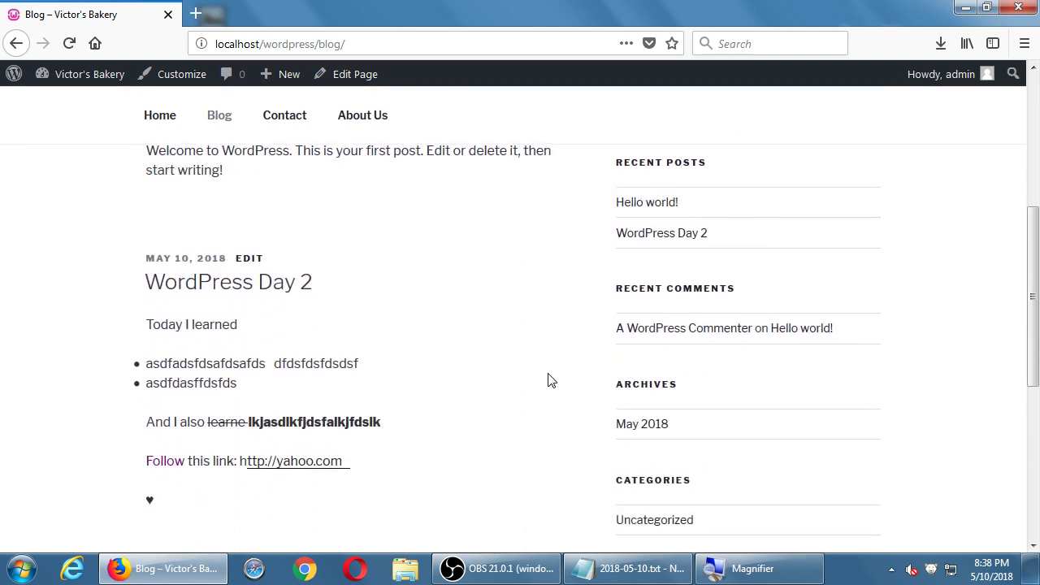
scroll(547, 381, down, 5)
scroll(548, 380, up, 15)
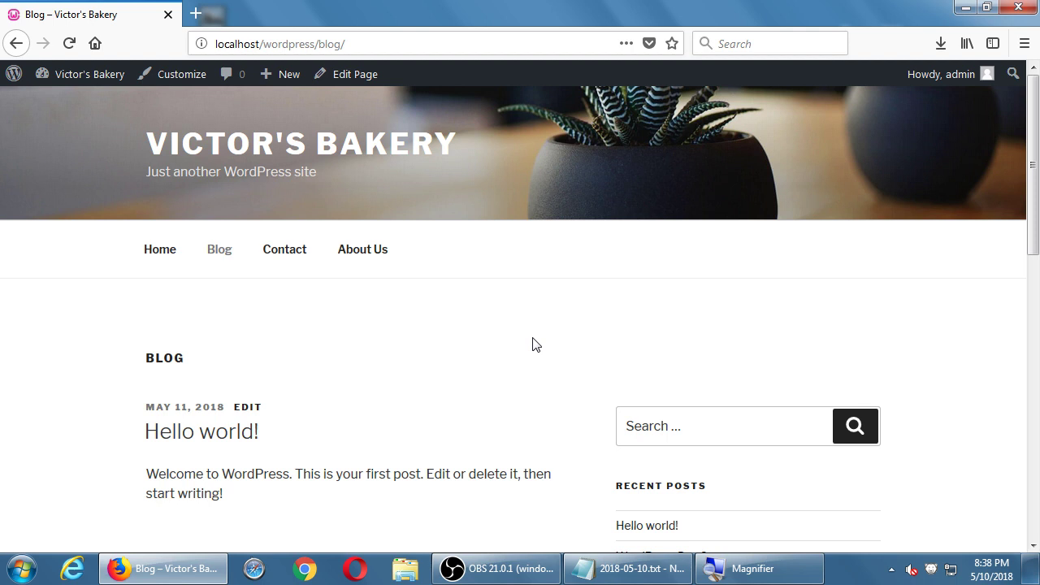
mouse_move(93, 89)
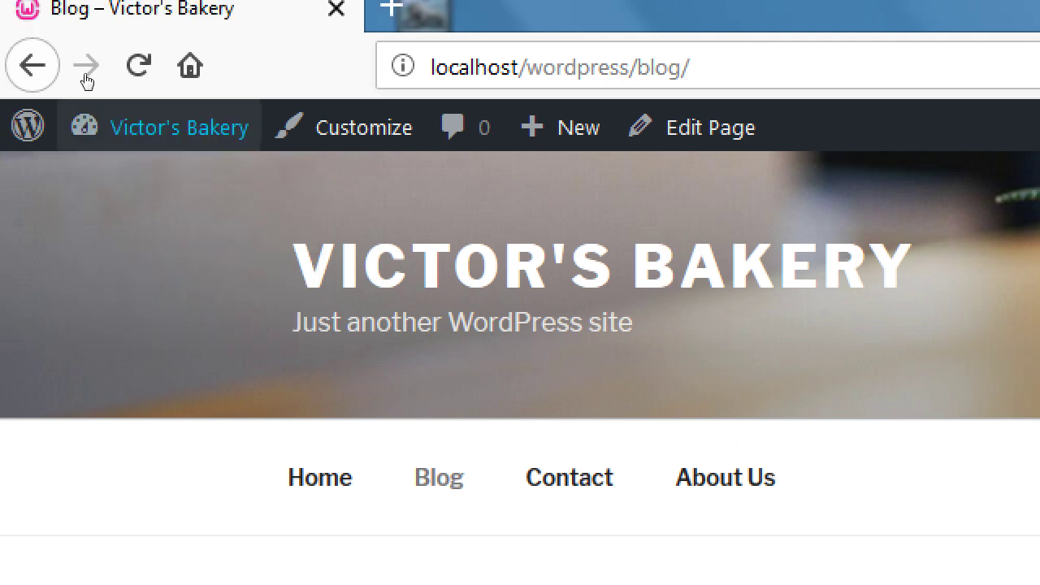
- Relabel the Blog menu item as 'Updates' and save Main Menu
mouse_move(68, 99)
click(68, 167)
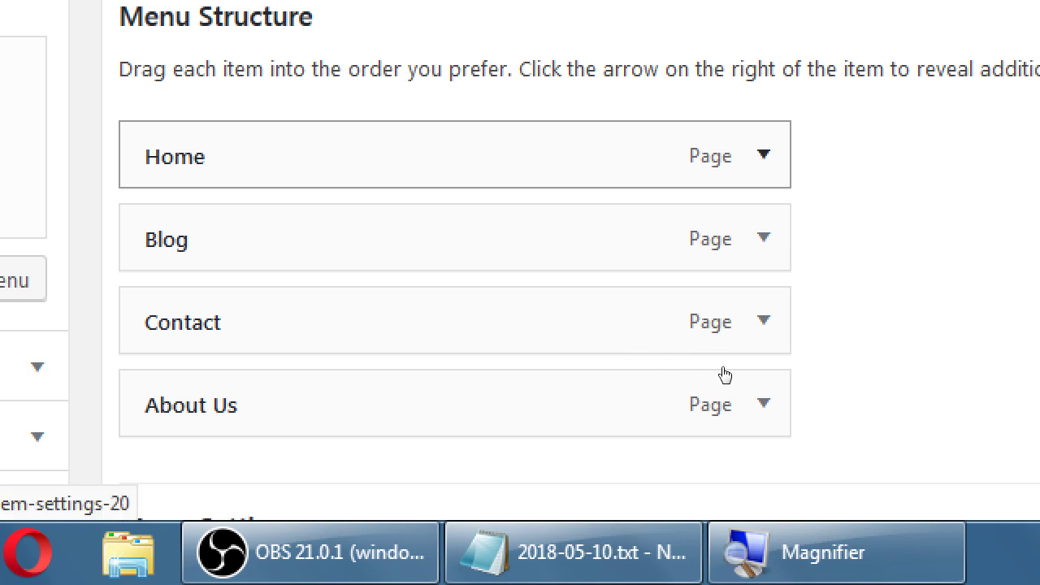
click(763, 155)
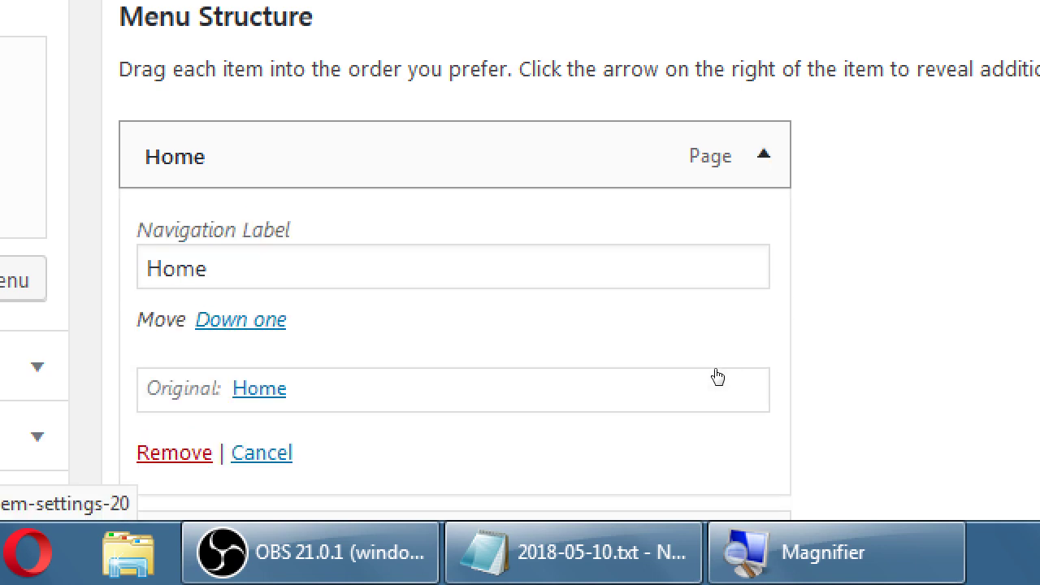
scroll(481, 480, down, 1)
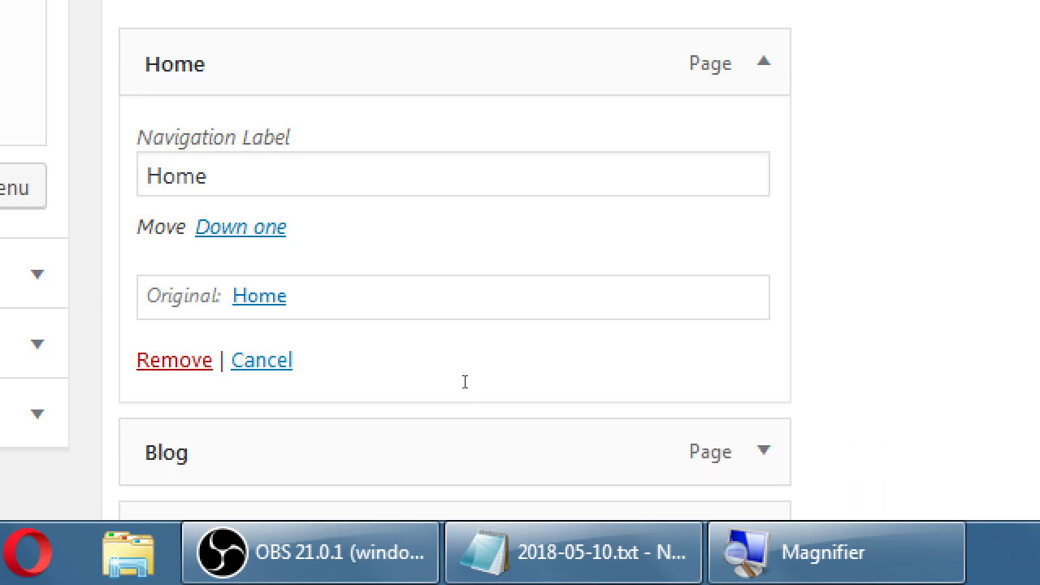
click(721, 339)
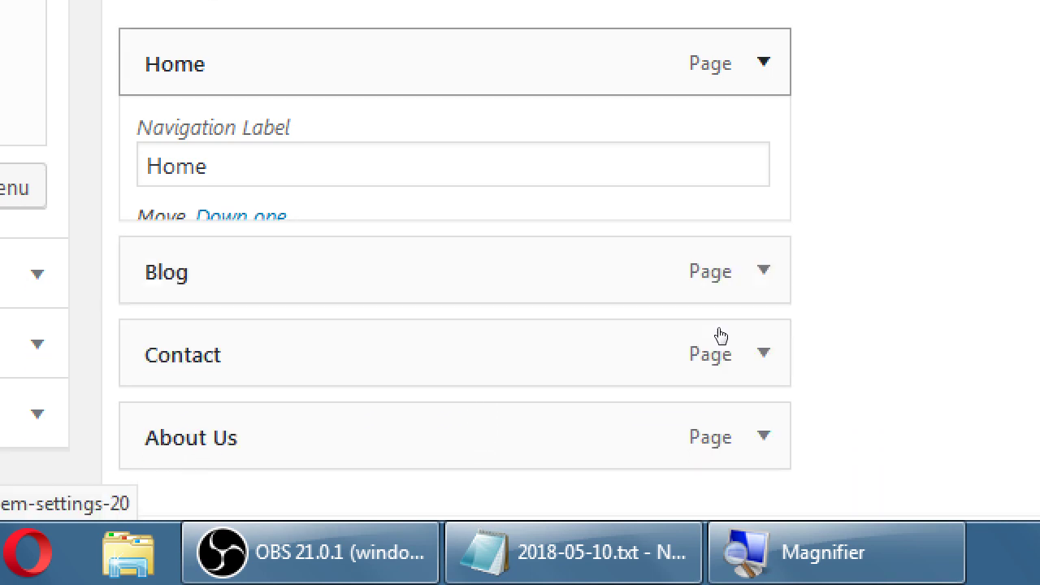
key(Return)
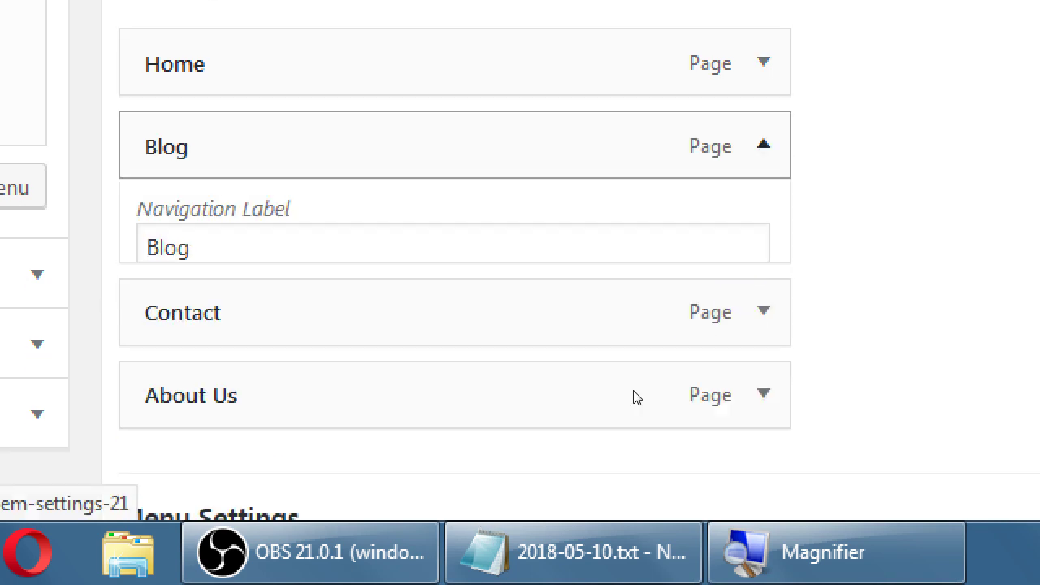
key(Tab)
text(Updates)
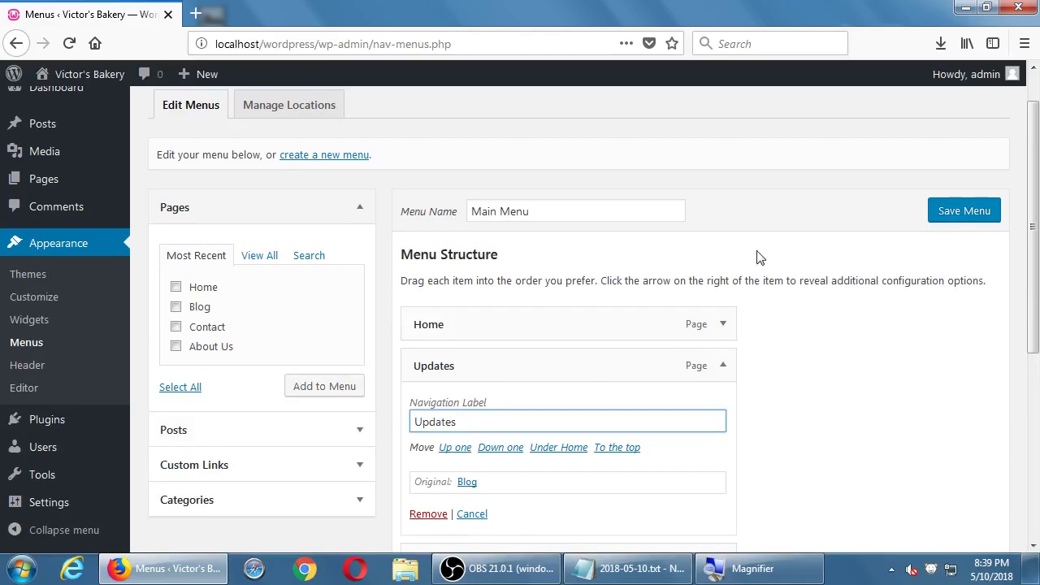
click(937, 88)
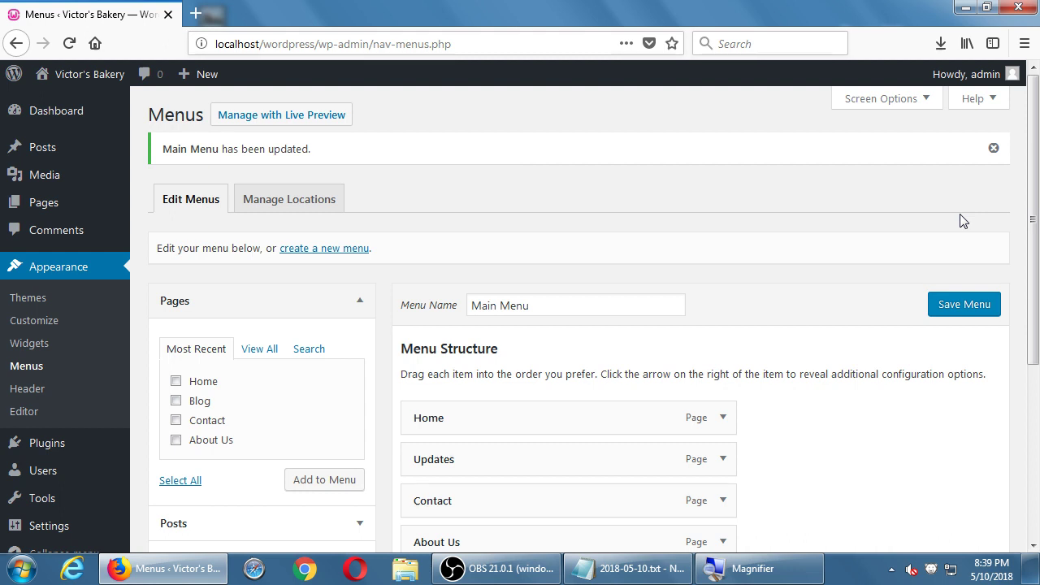
- Open the live site in a new tab and follow the Updates link to the Blog page
middle_click(81, 74)
click(228, 15)
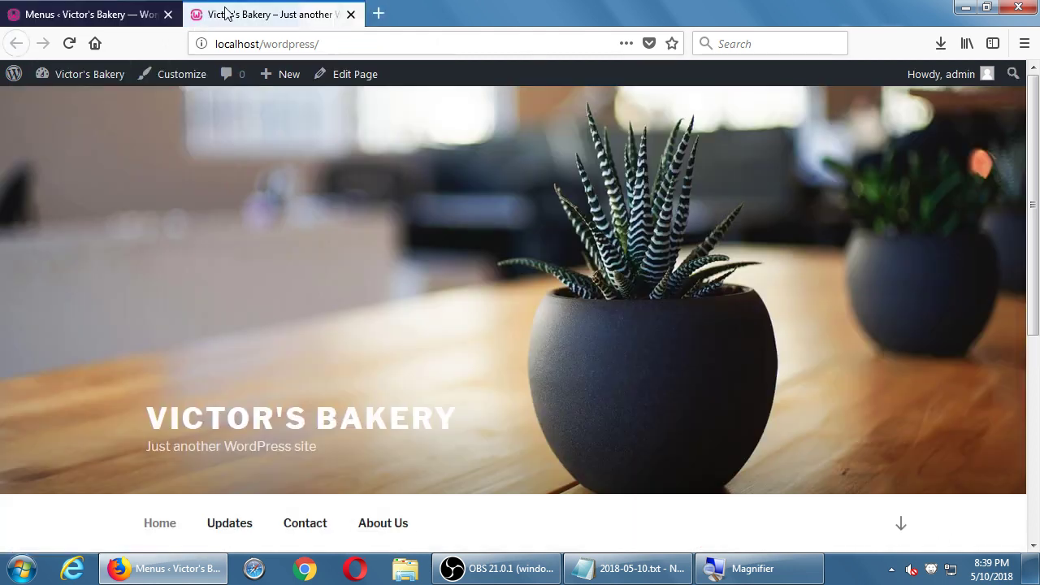
scroll(226, 288, down, 2)
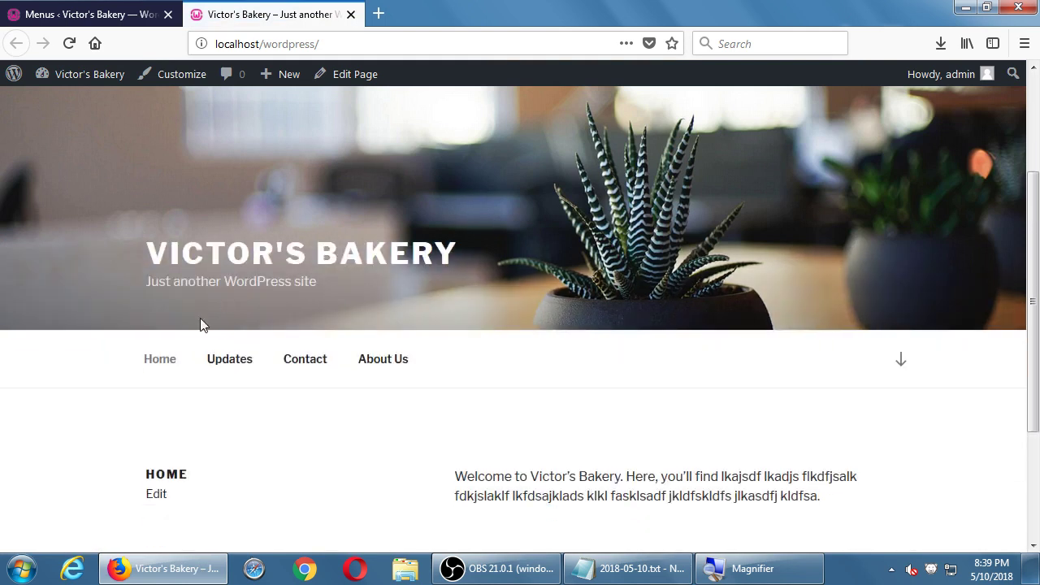
click(233, 368)
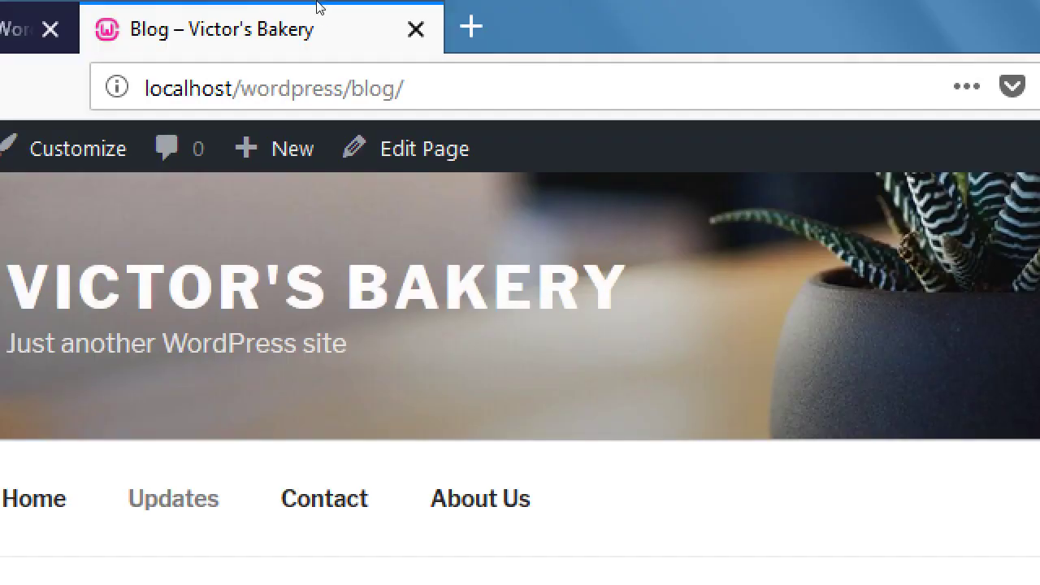
- Strip 'blog' from the URL to load home, go forward again, and return to the Menus tab
double_click(372, 88)
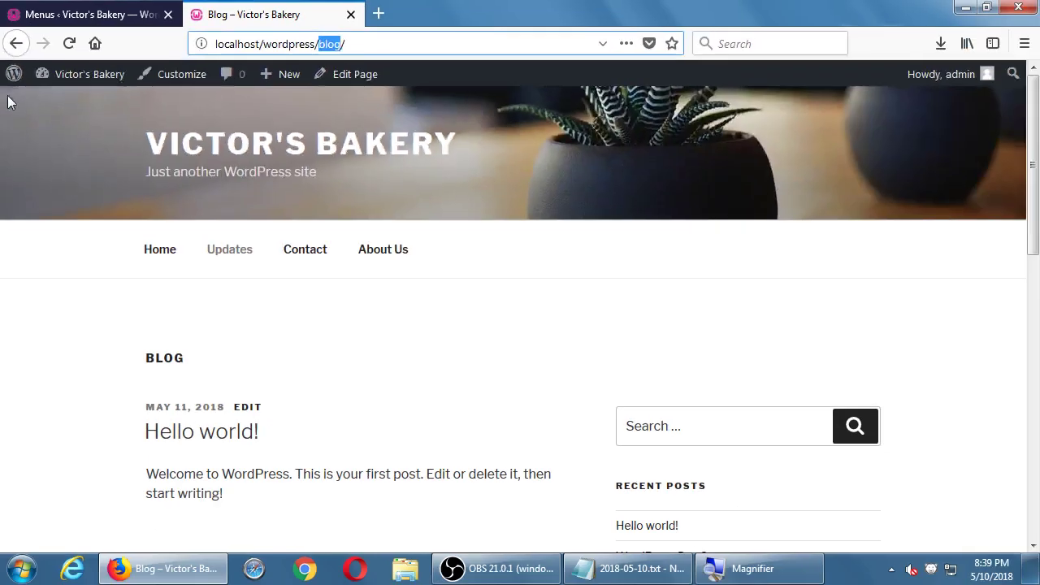
key(BackSpace)
key(Return)
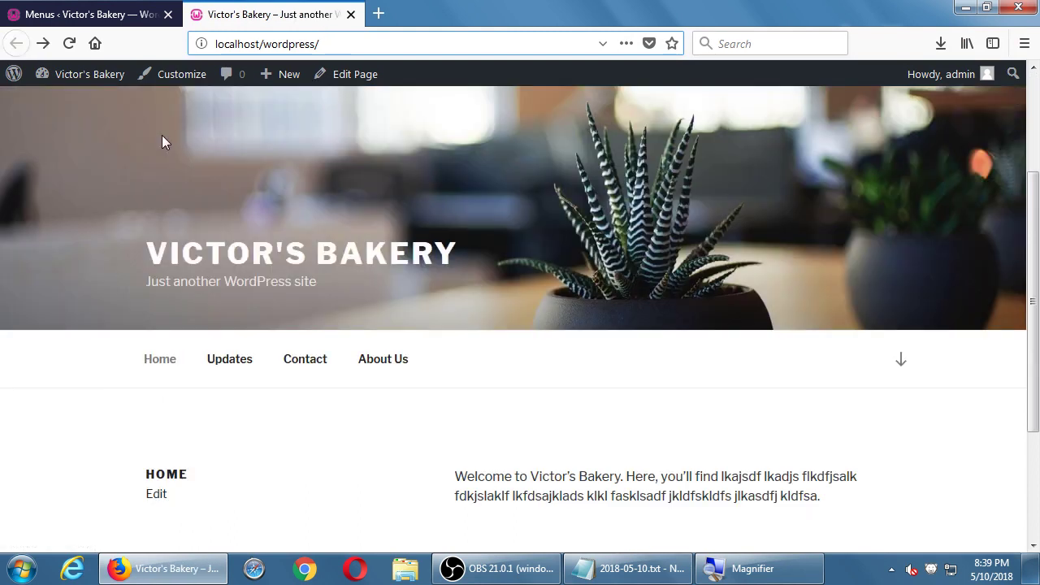
click(43, 43)
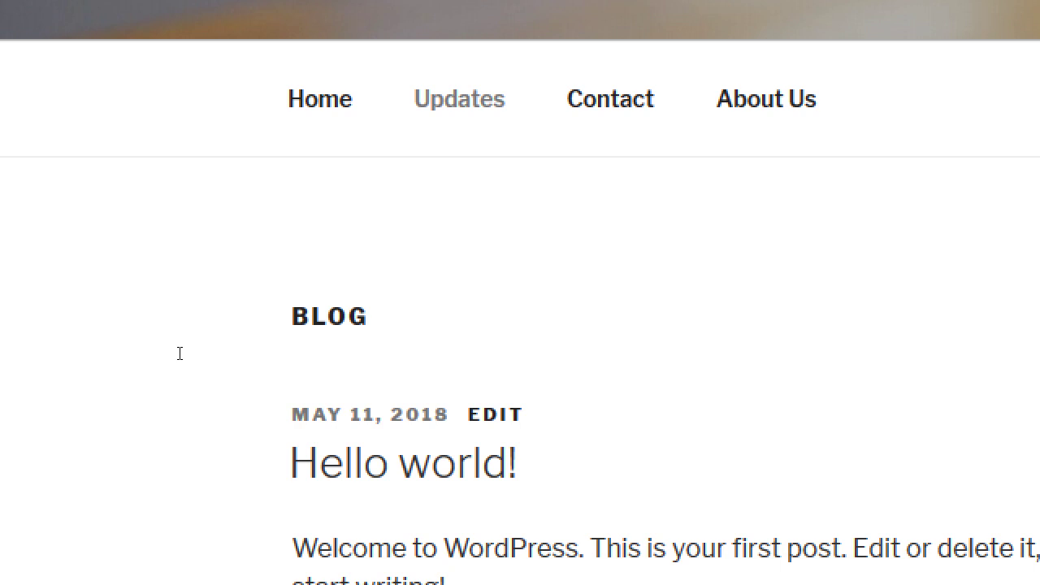
key(super+minus)
click(70, 17)
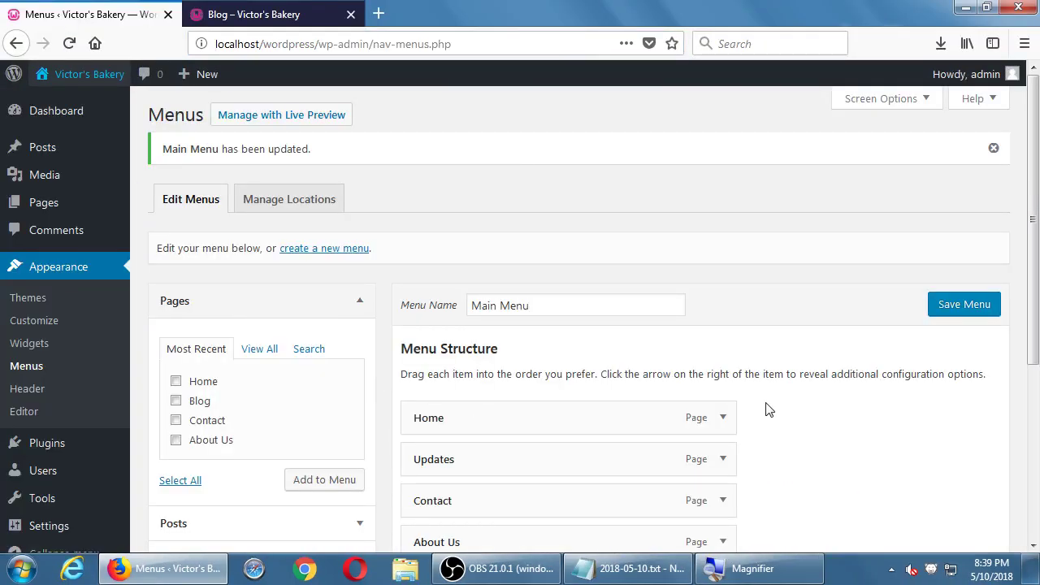
scroll(845, 410, down, 2)
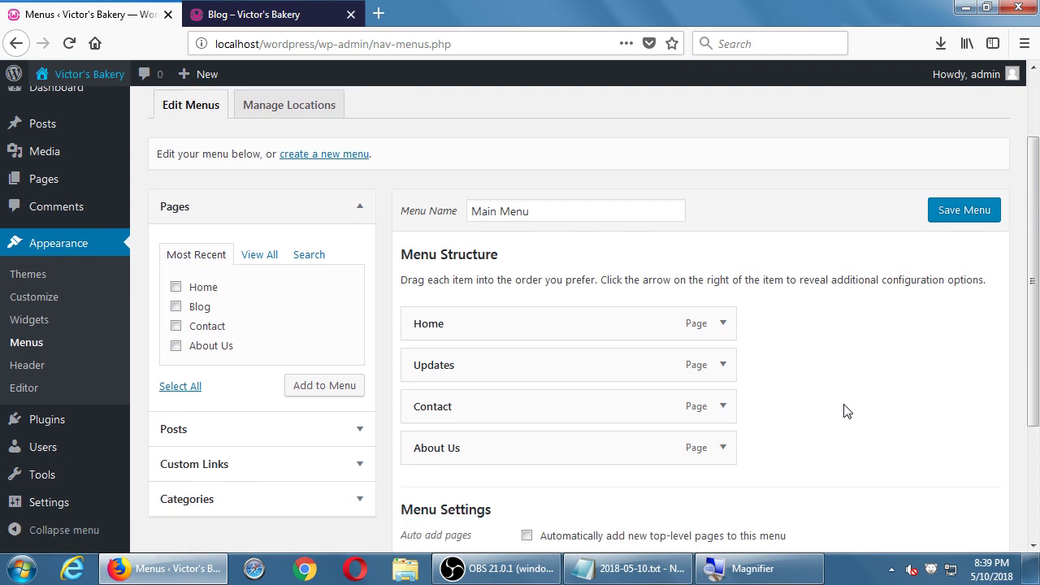
click(246, 14)
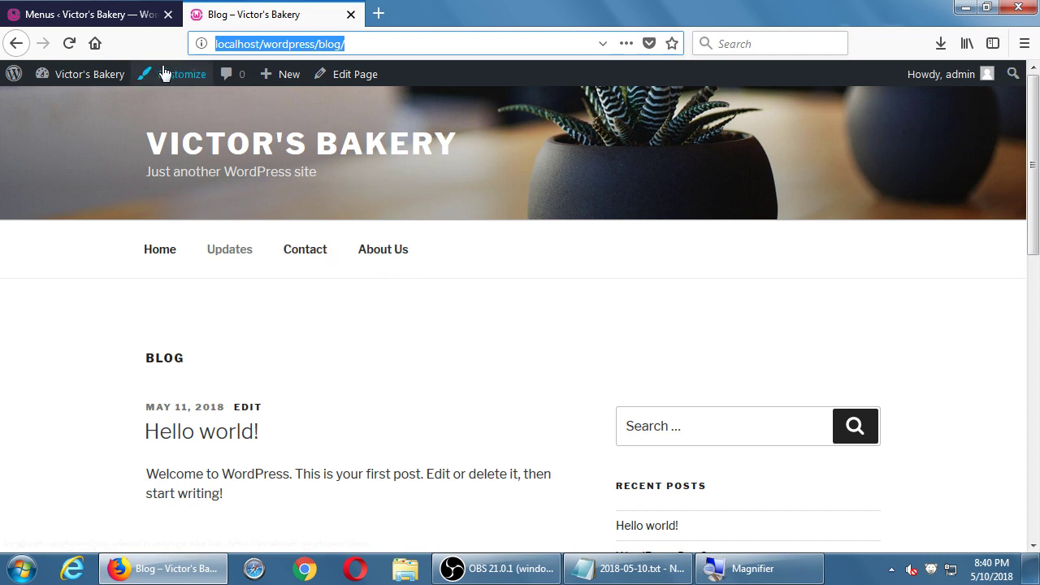
click(155, 16)
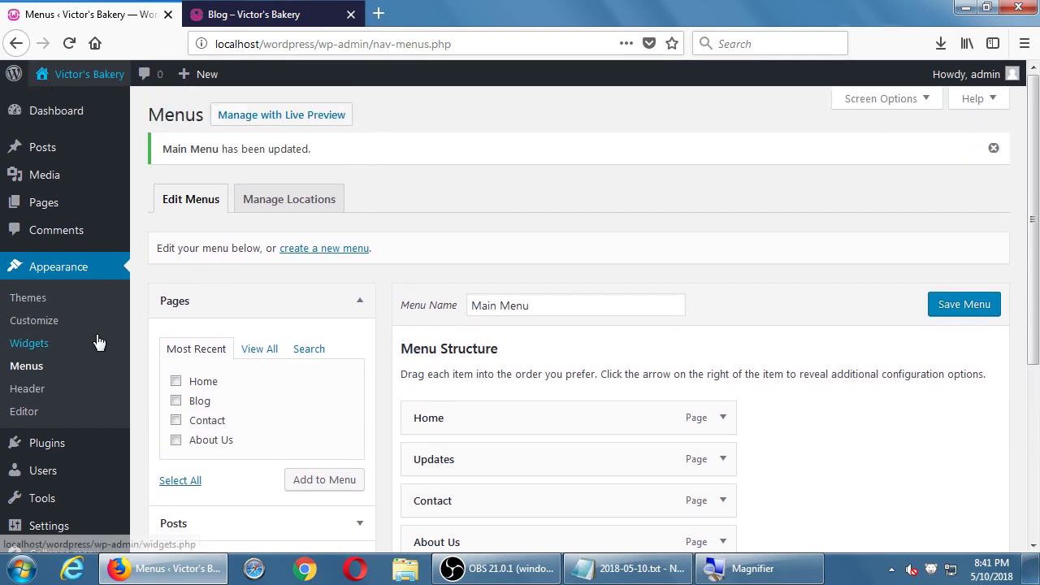
- Open Themes in a new tab and preview Lovebond Lite from Add New
middle_click(51, 300)
click(289, 18)
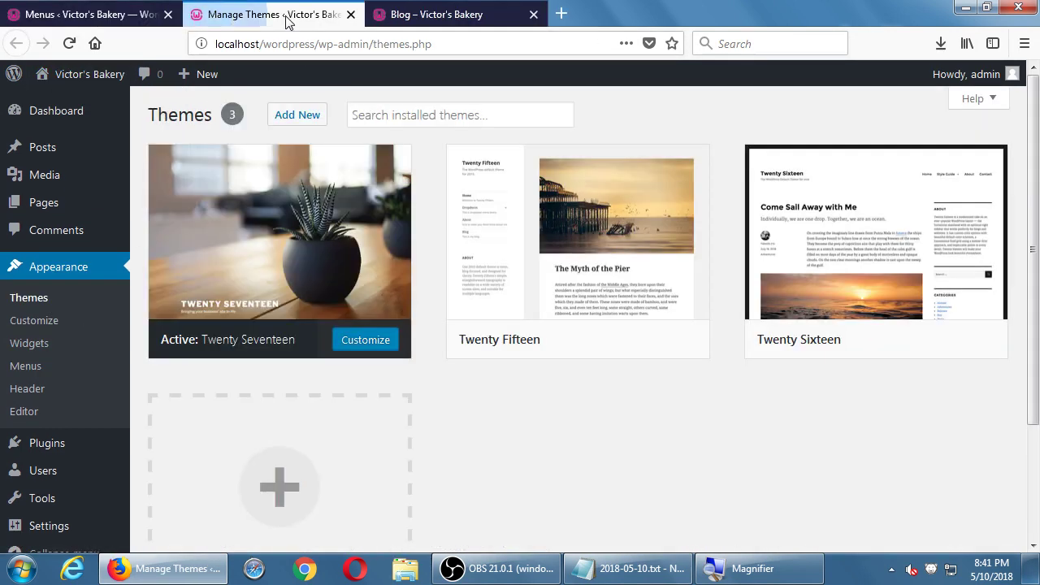
click(293, 115)
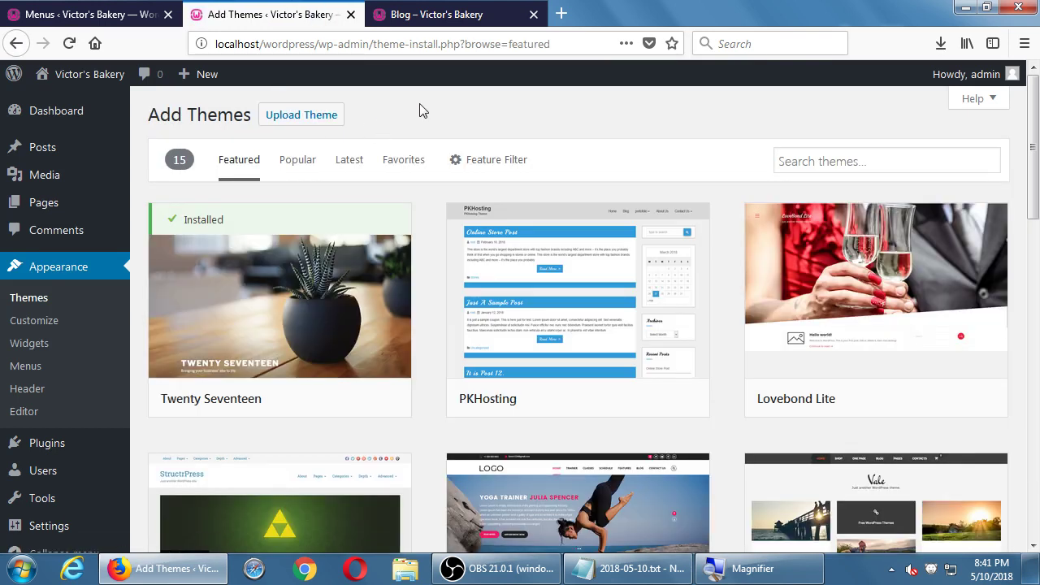
scroll(561, 138, down, 1)
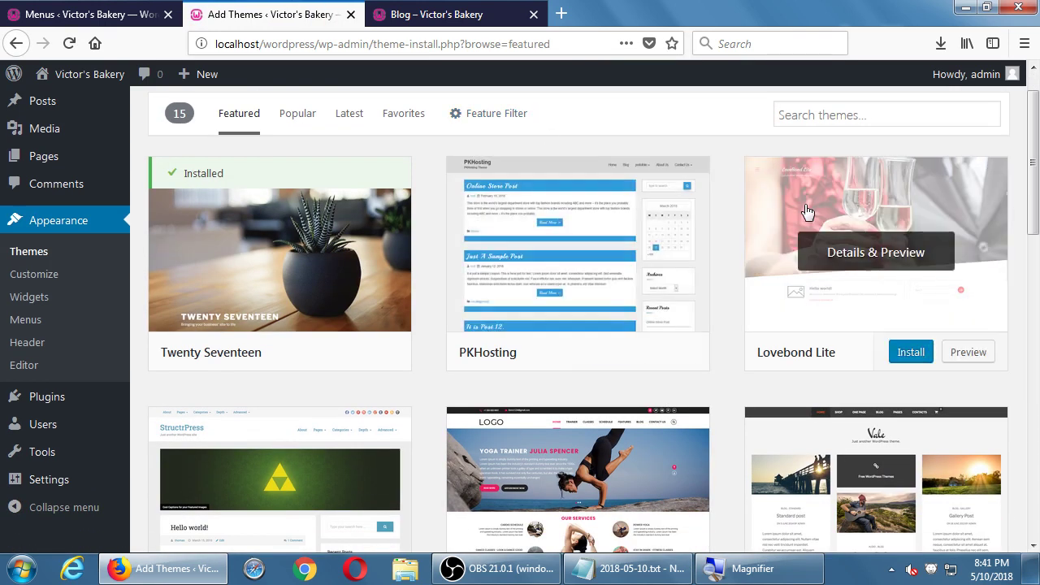
click(859, 240)
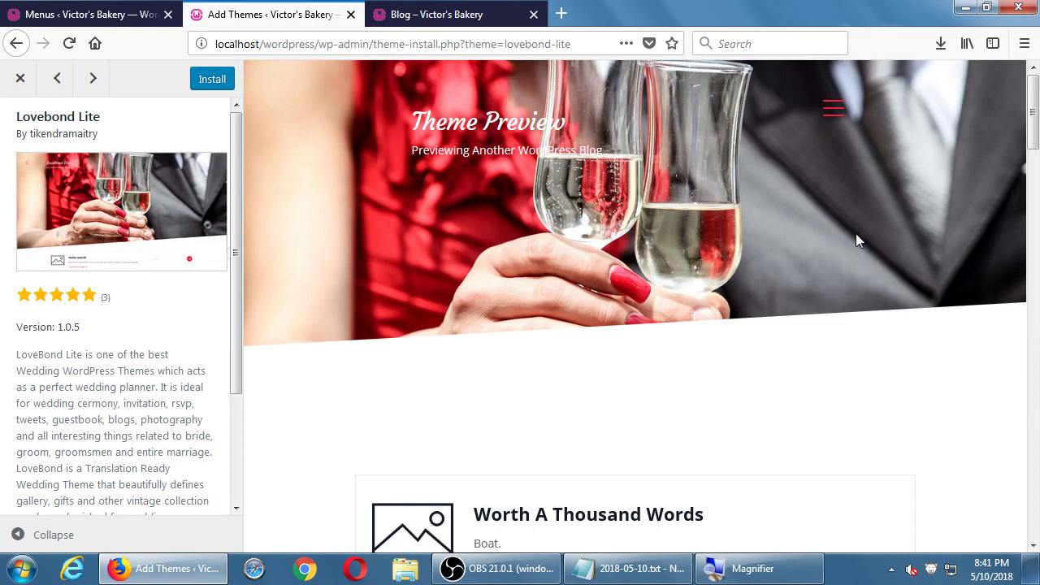
- Toggle the Lovebond Lite preview's hamburger navigation menu, leaving it open
click(832, 107)
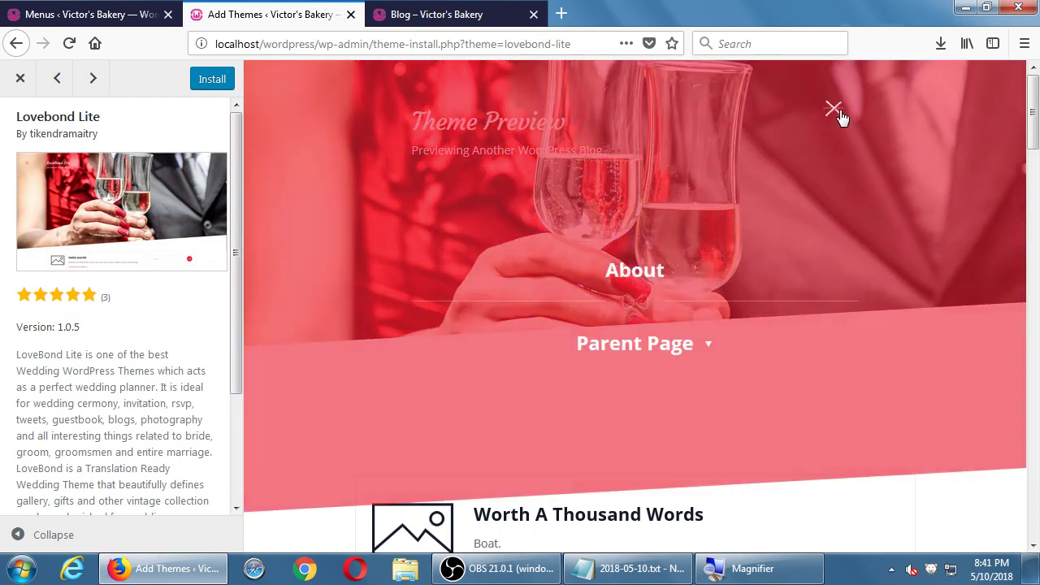
click(837, 111)
click(840, 116)
click(840, 117)
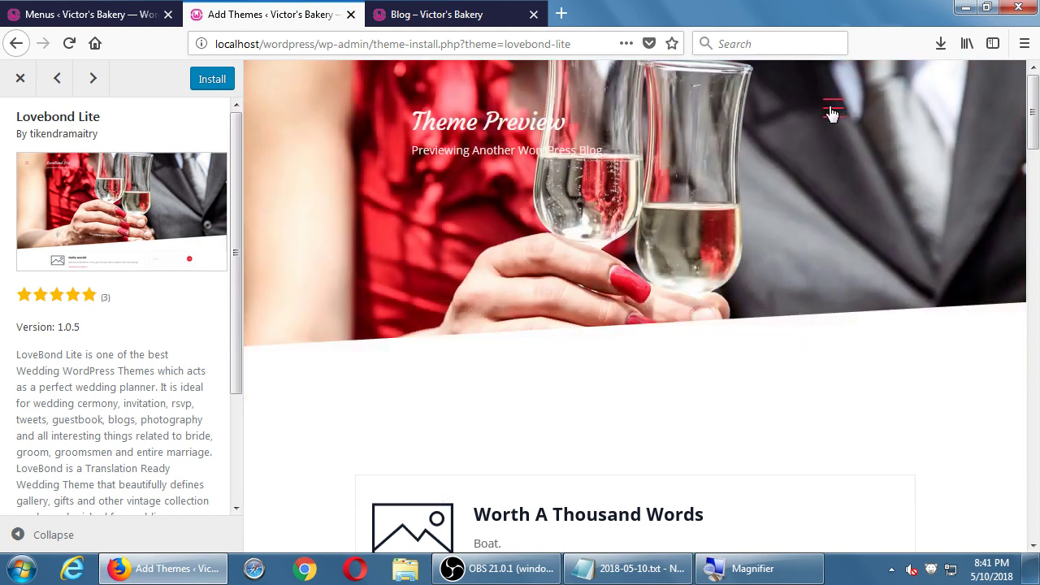
click(830, 111)
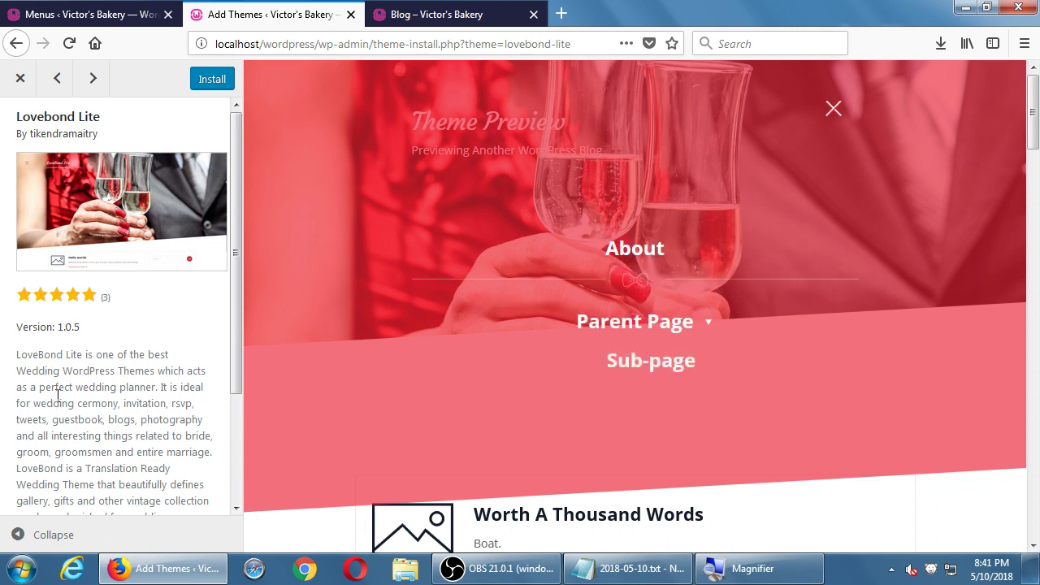
scroll(62, 394, down, 3)
scroll(61, 392, up, 3)
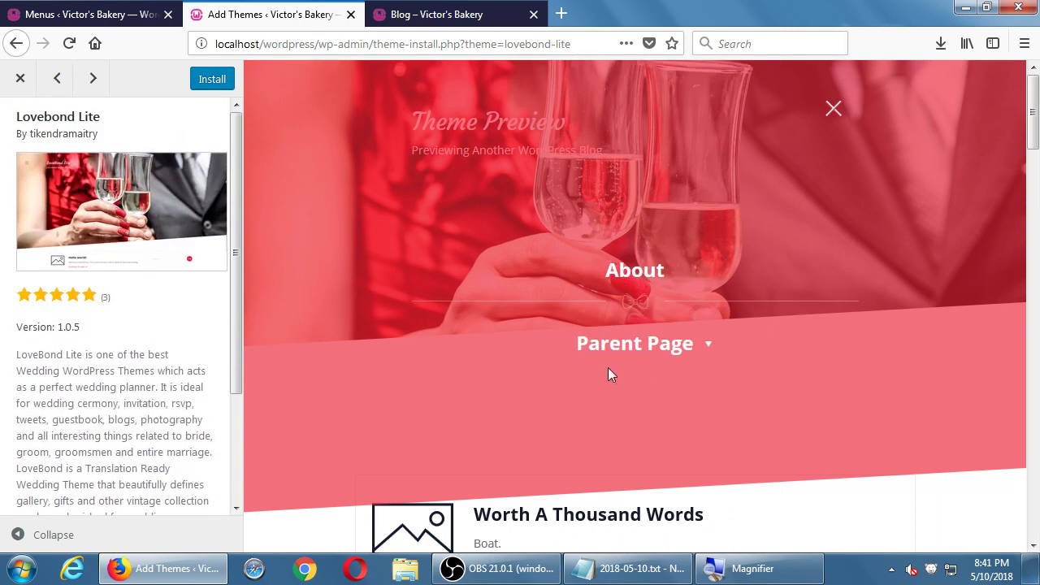
mouse_move(618, 350)
- Return to the Menus tab and scroll down to Main Menu's Menu Structure section
click(154, 27)
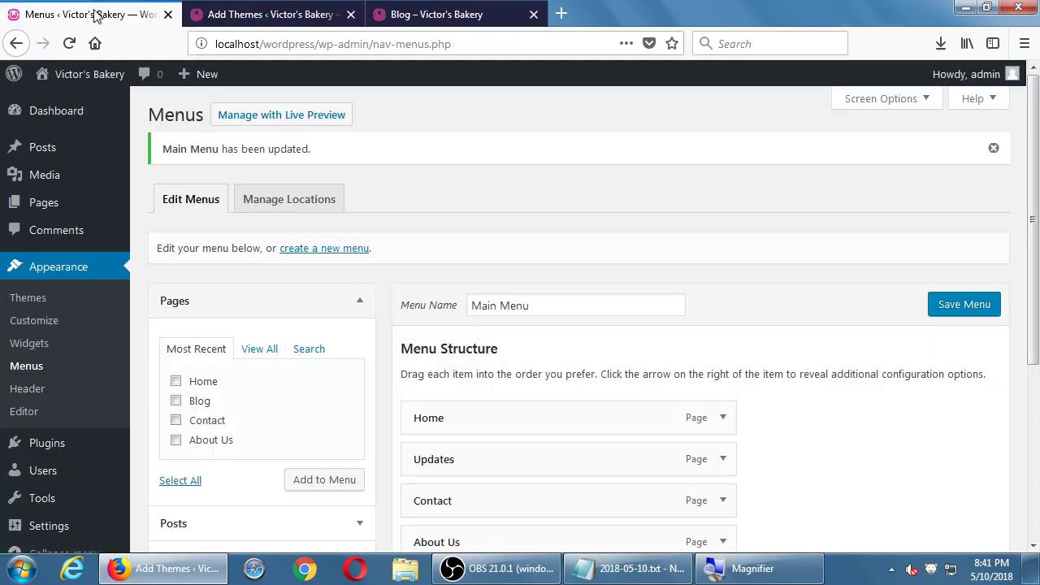
scroll(3, 338, down, 1)
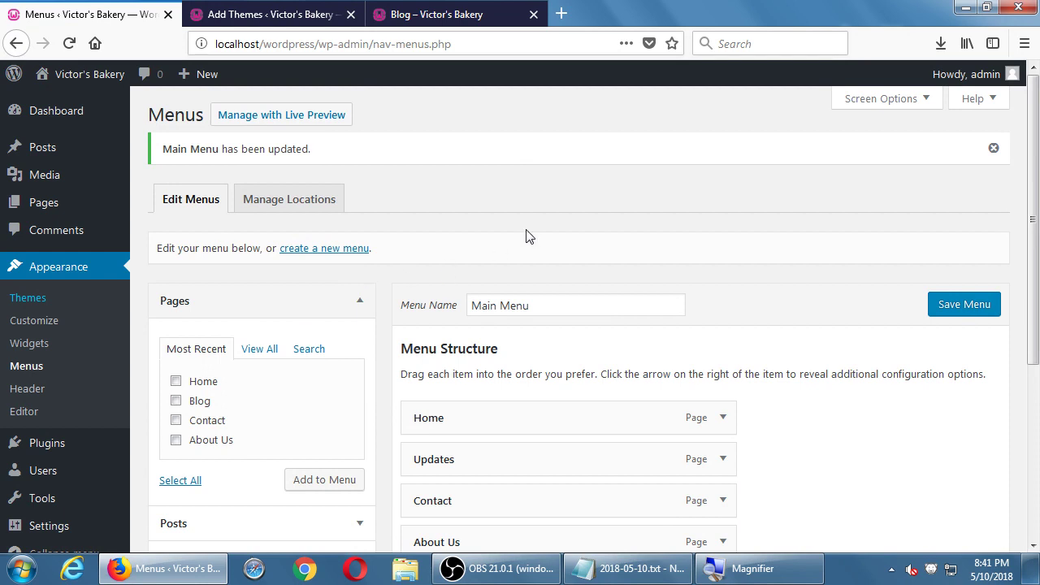
scroll(774, 257, down, 3)
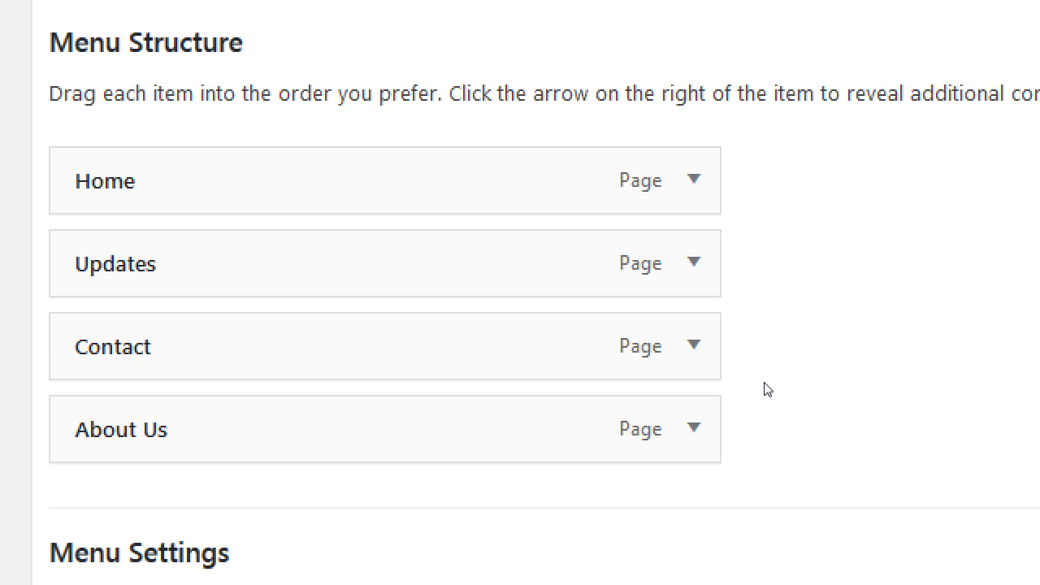
key(super+Escape)
- Move Updates below About Us, nest Contact under Home, and save Main Menu
click(776, 384)
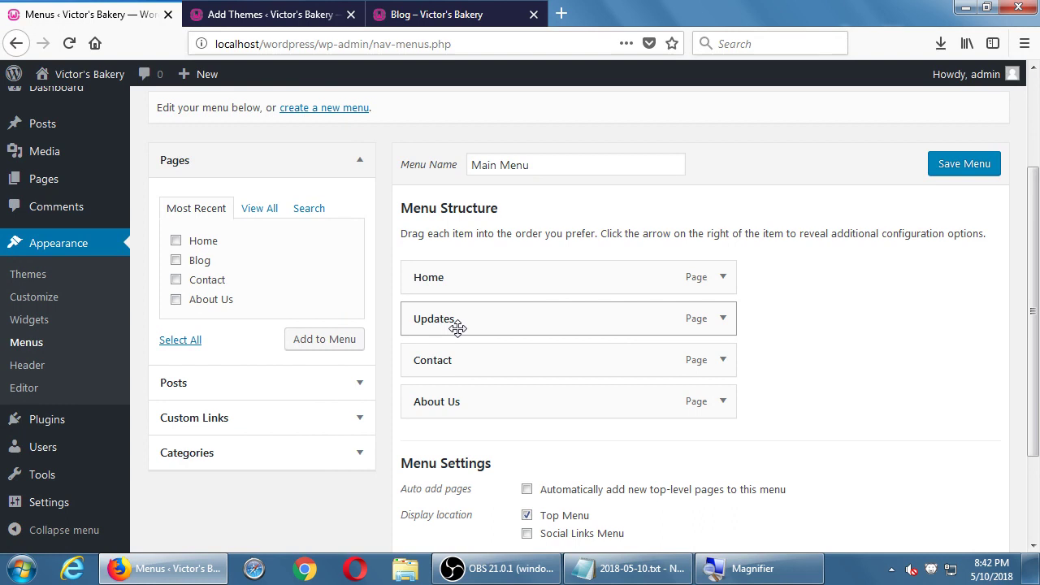
drag(457, 328, 447, 429)
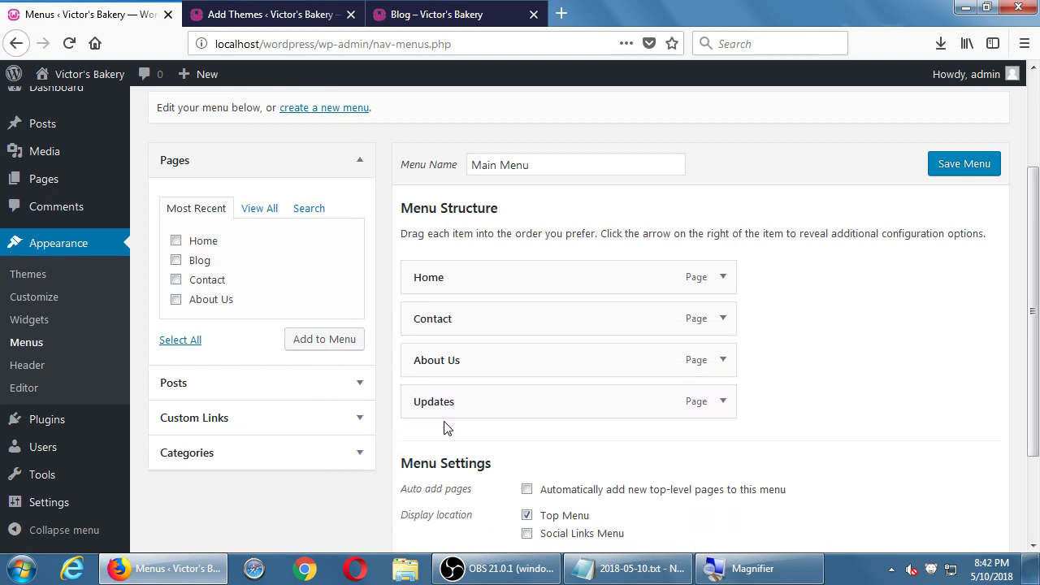
drag(451, 329, 440, 307)
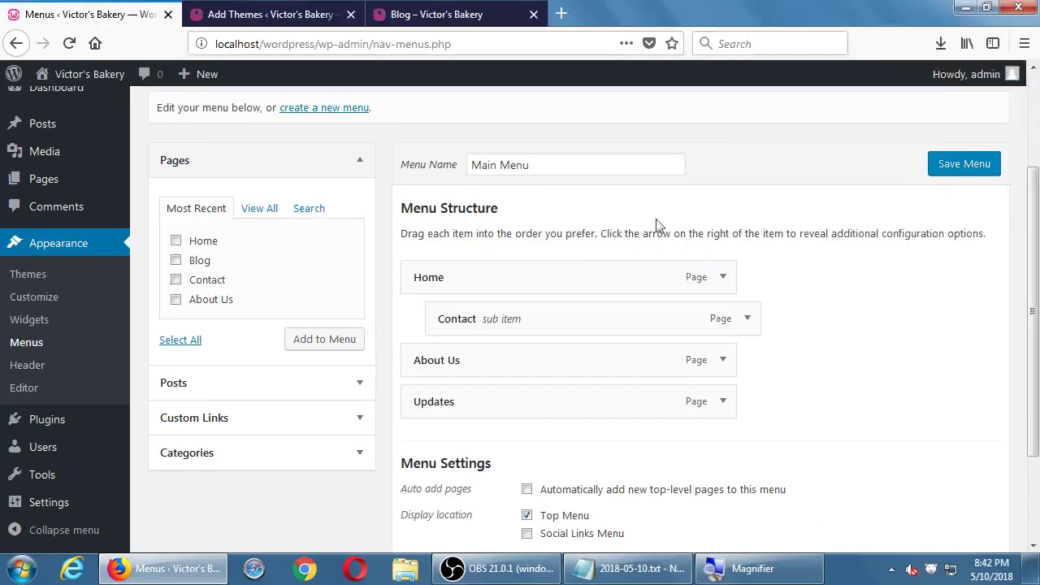
click(959, 165)
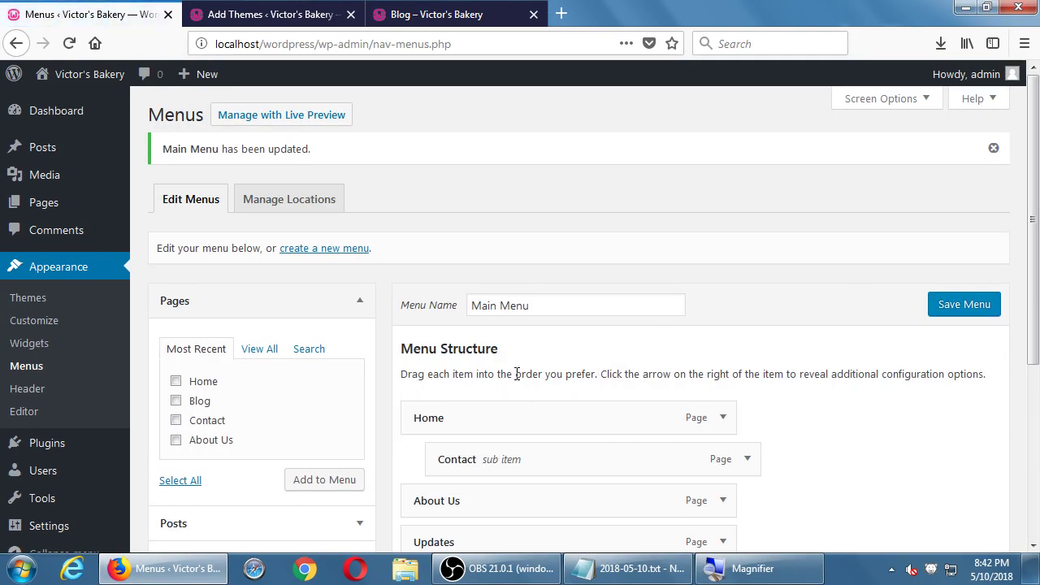
- View the live site in a new tab to check Contact under Home, then return to Menus
middle_click(89, 74)
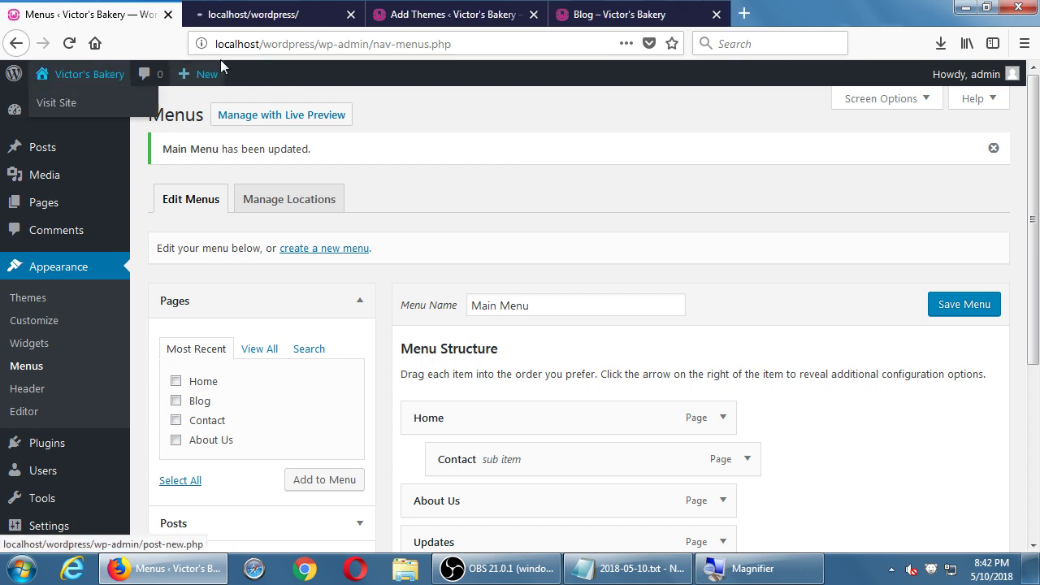
click(260, 14)
scroll(79, 255, down, 5)
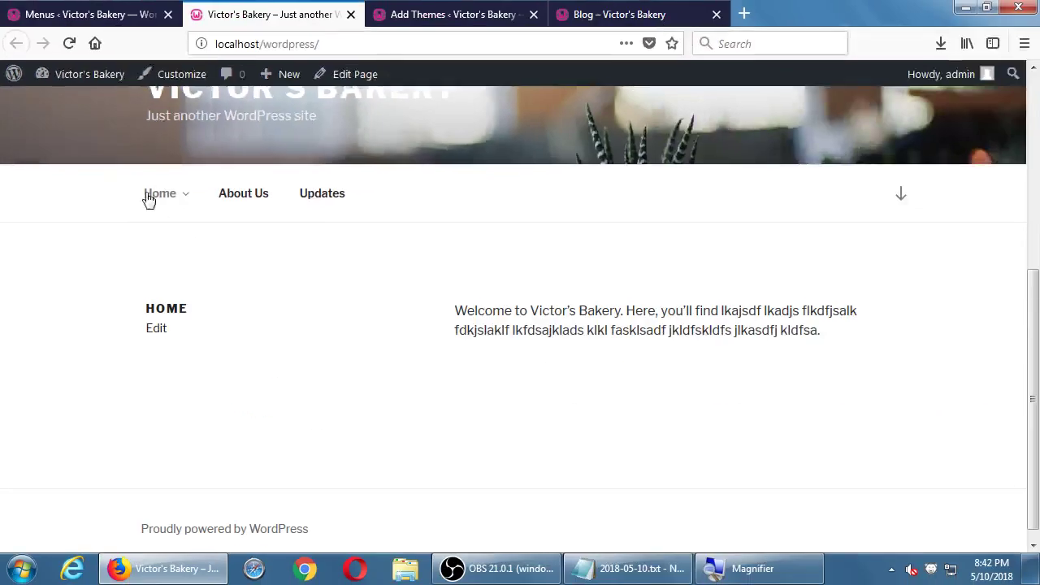
click(114, 14)
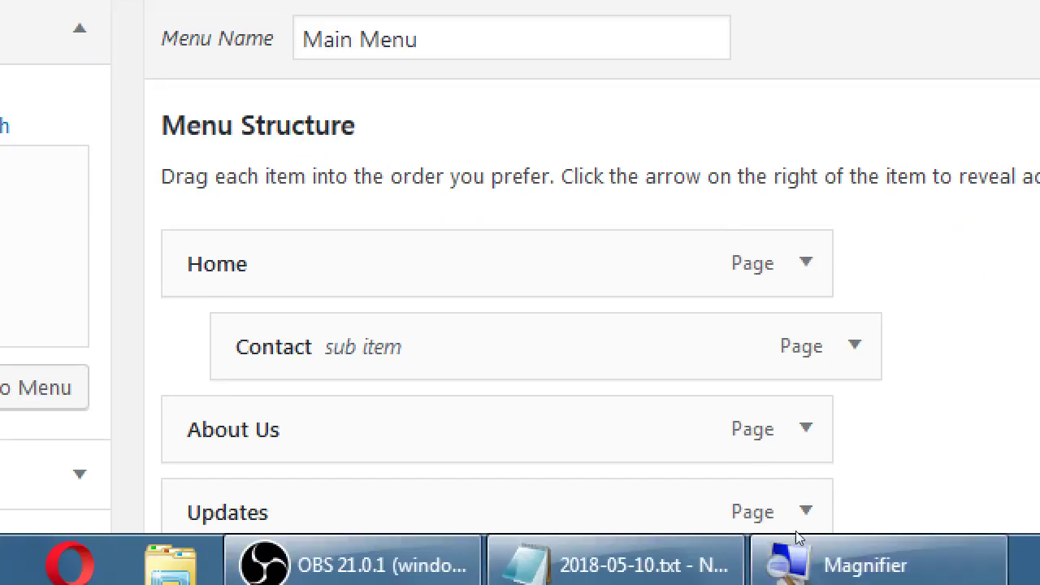
- Nest About Us and Updates as sub items under Contact and save Main Menu
scroll(789, 520, down, 2)
drag(441, 413, 476, 453)
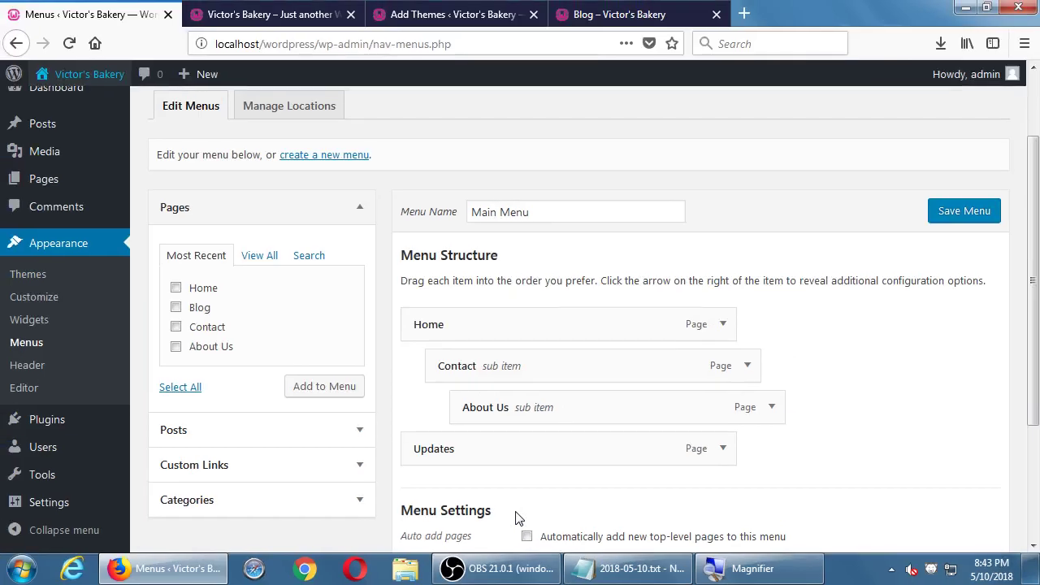
drag(463, 461, 514, 455)
click(961, 211)
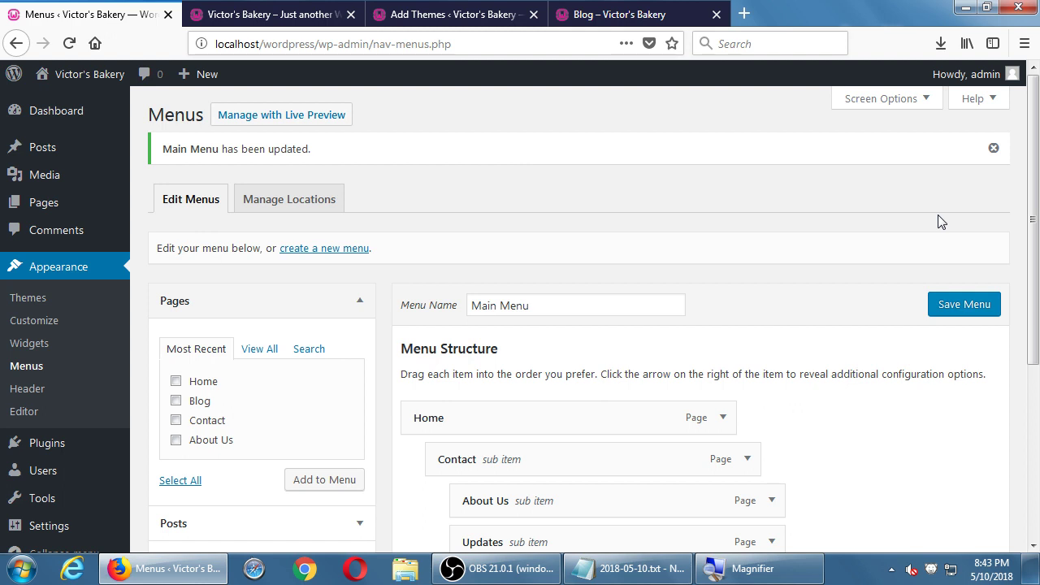
scroll(520, 317, down, 3)
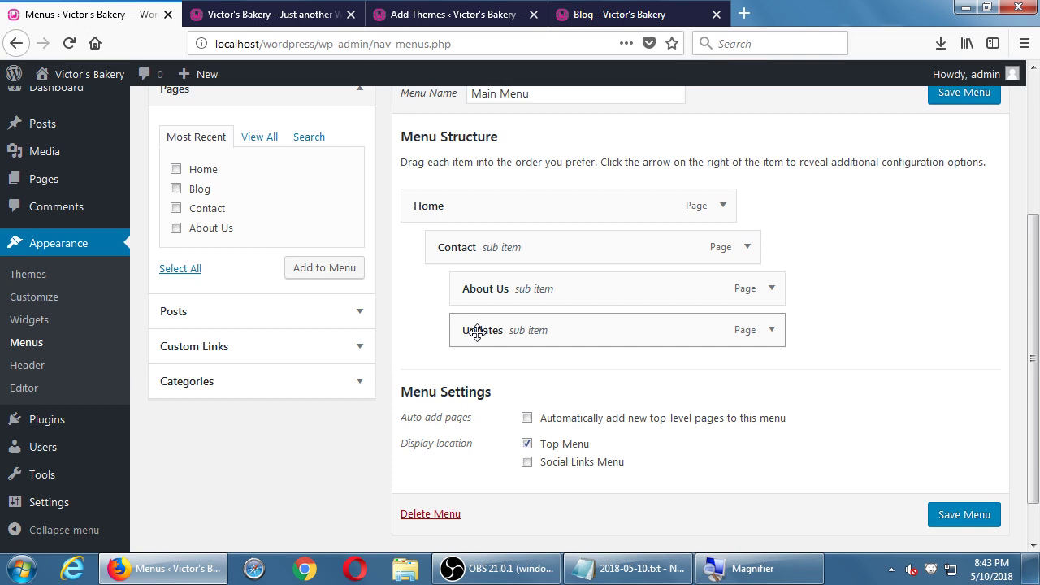
click(962, 95)
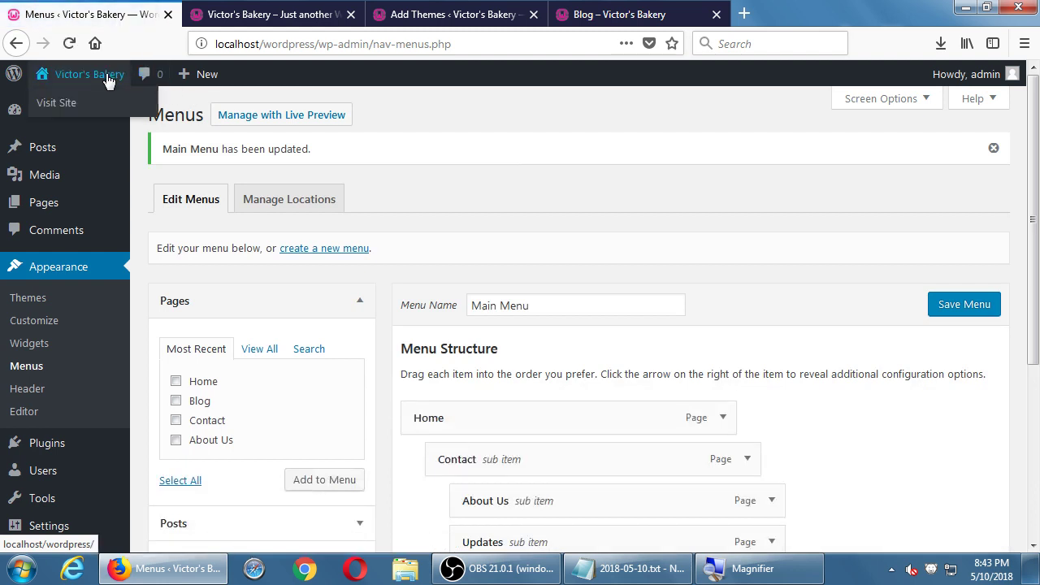
- Check About Us and Updates under the Contact dropdown on the live site, then close the site tabs
middle_click(81, 74)
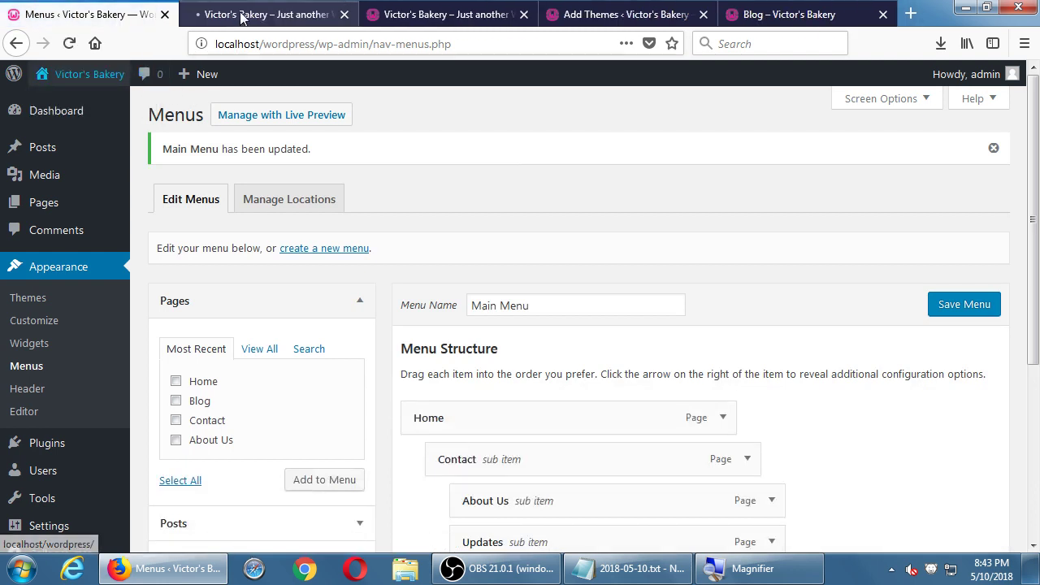
click(260, 14)
scroll(465, 267, down, 5)
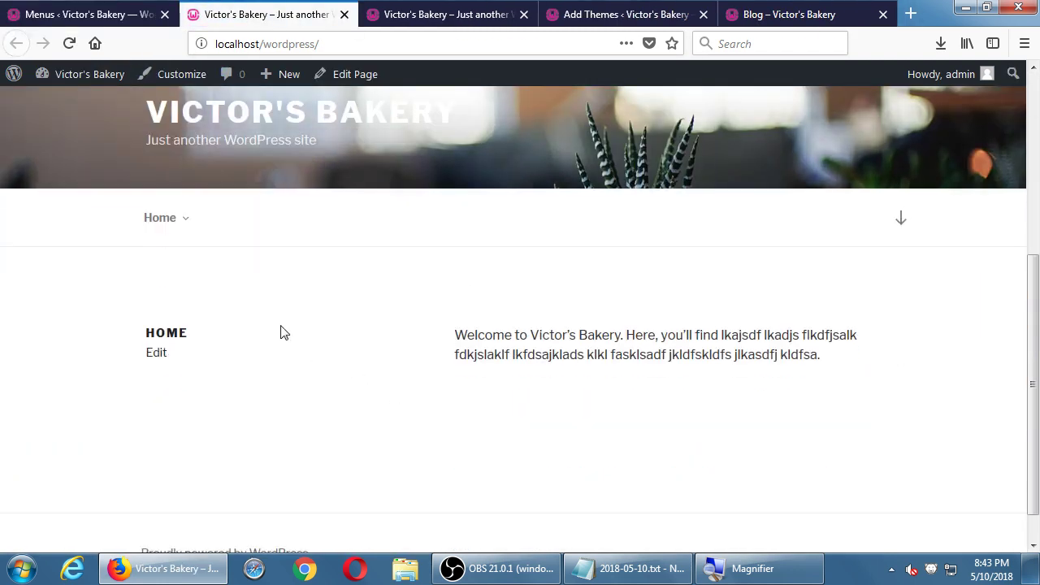
mouse_move(195, 237)
mouse_move(175, 262)
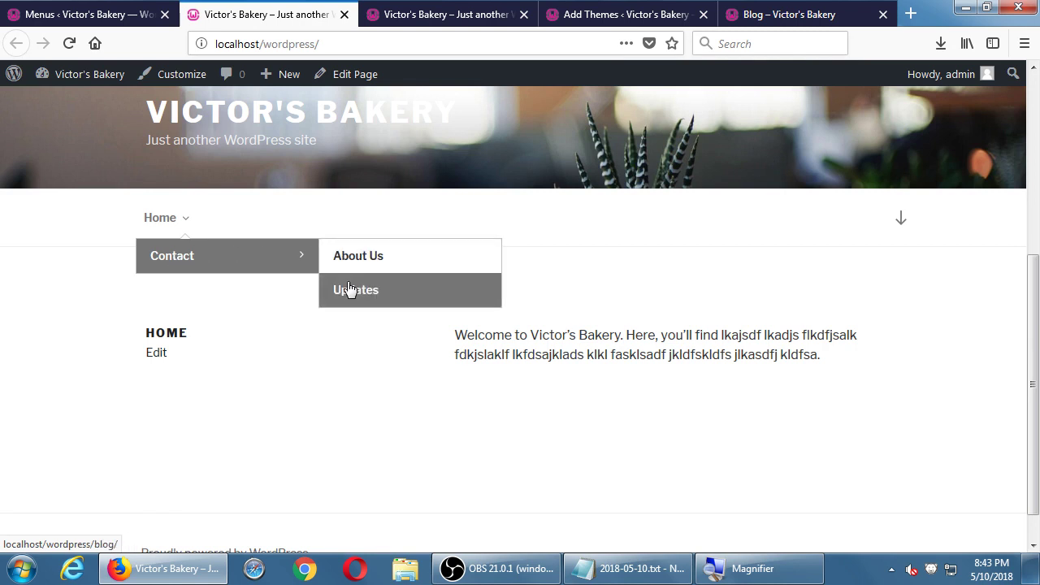
click(819, 12)
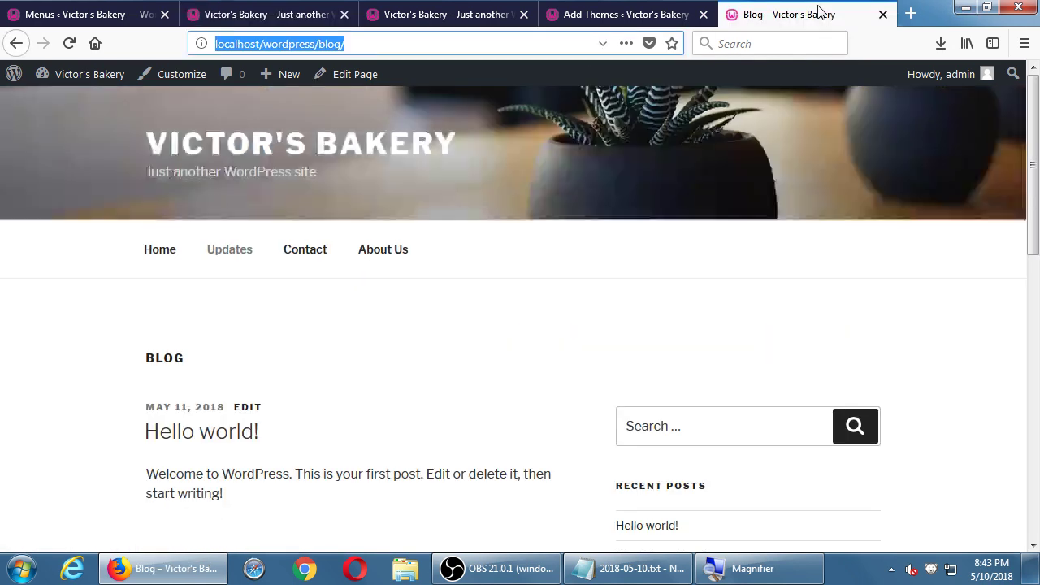
key(ctrl+w)
key(ctrl+w)
key(ctrl+w)
key(ctrl+w)
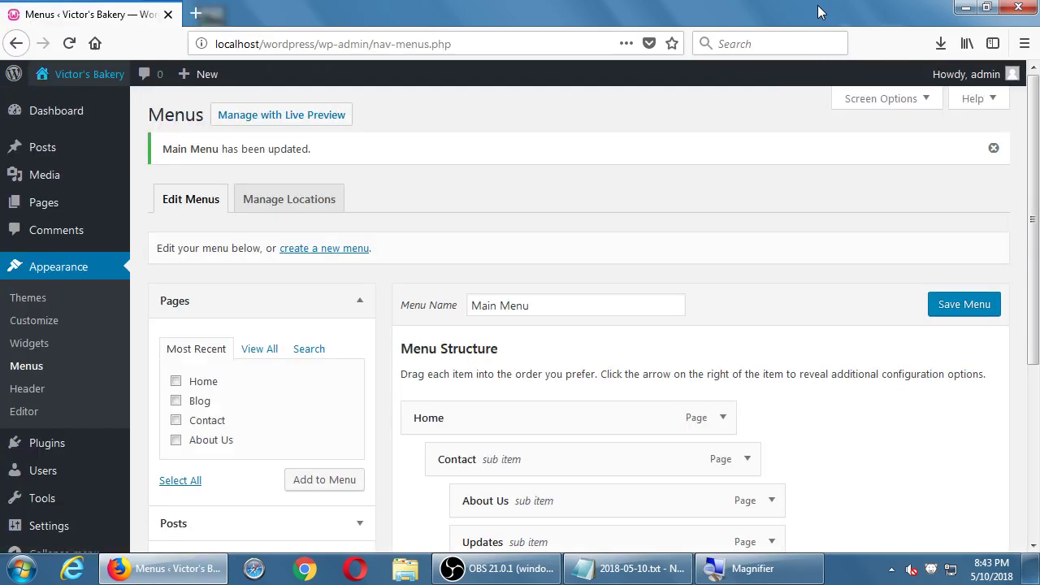
- Drag Contact, About Us and Updates back to top level, then list all pages in the Pages box
scroll(819, 300, down, 5)
key(super+plus)
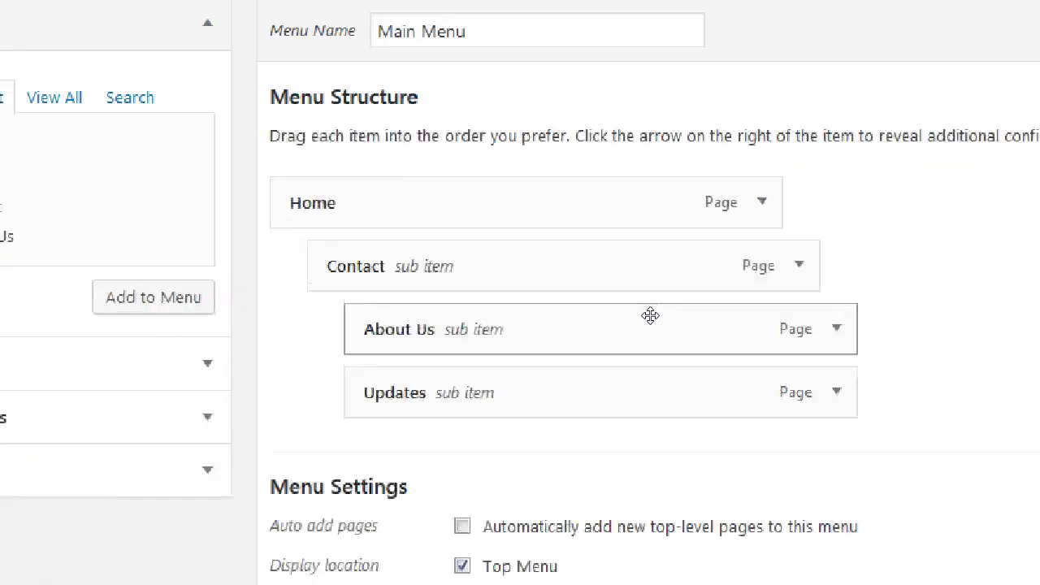
drag(476, 288, 459, 349)
mouse_move(465, 366)
mouse_down()
mouse_move(432, 365)
mouse_move(439, 376)
mouse_move(420, 355)
mouse_move(455, 382)
mouse_up()
scroll(455, 383, down, 3)
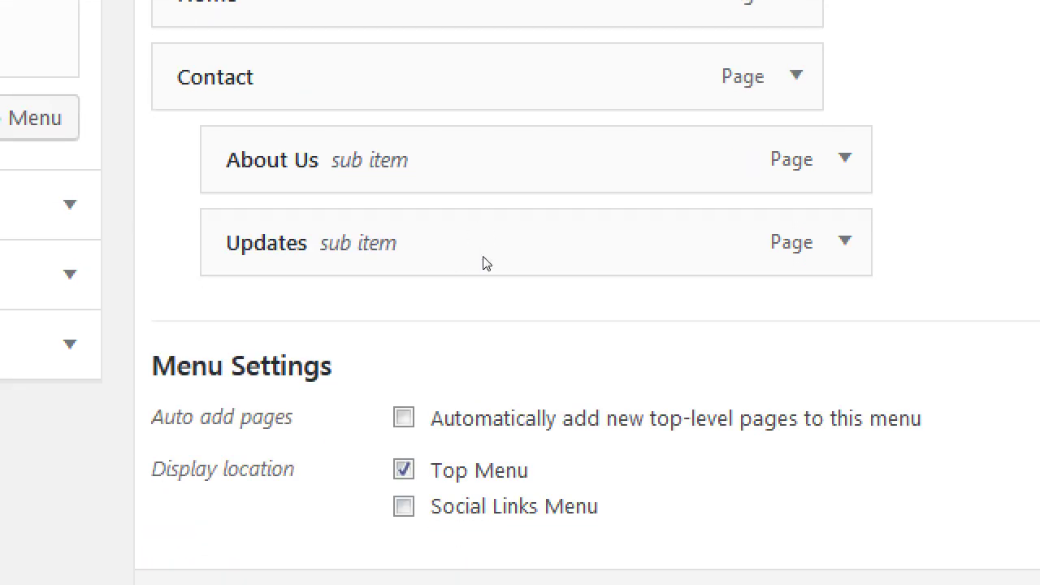
drag(471, 179, 420, 330)
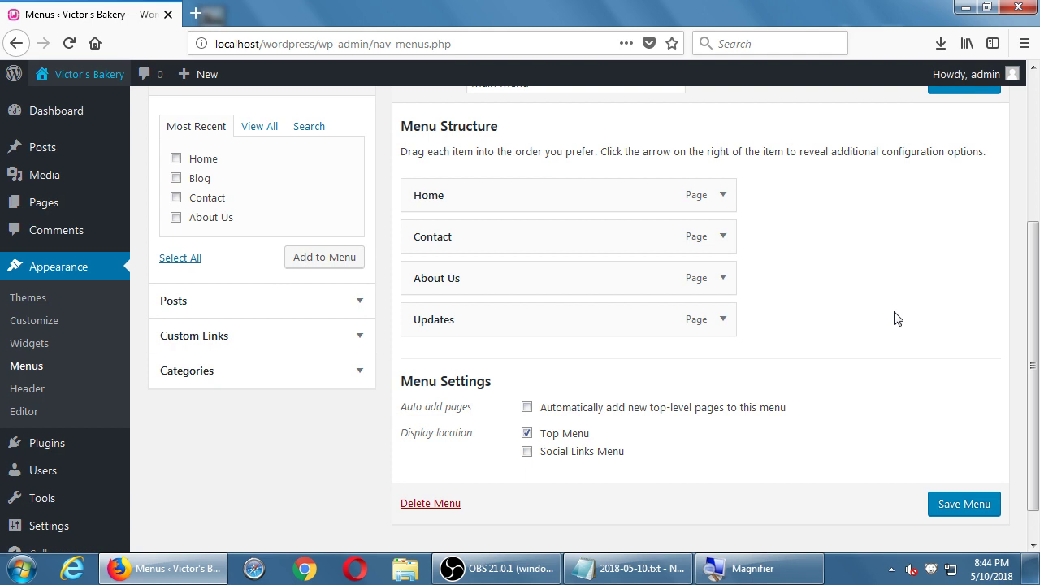
click(260, 137)
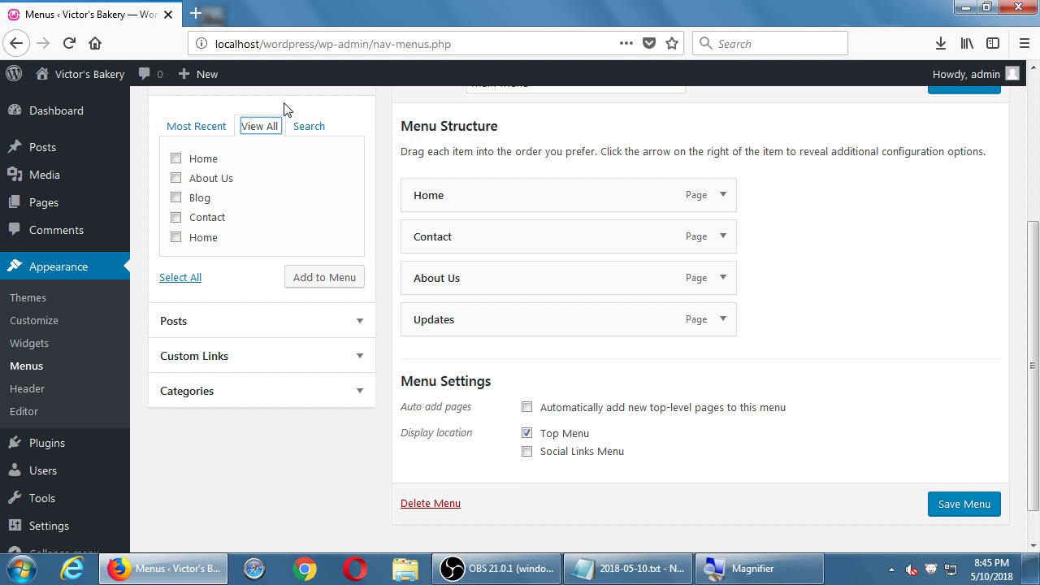
- Add a custom link 'Etsy Shop!' with URL etsy.com/victorsbakery to Main Menu and save
click(216, 365)
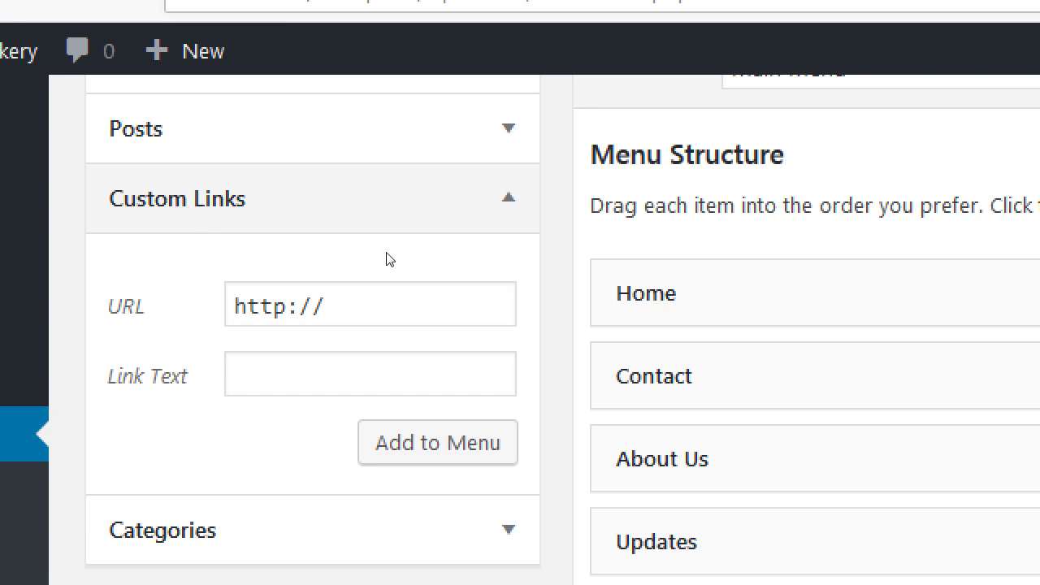
key(Tab)
text(e)
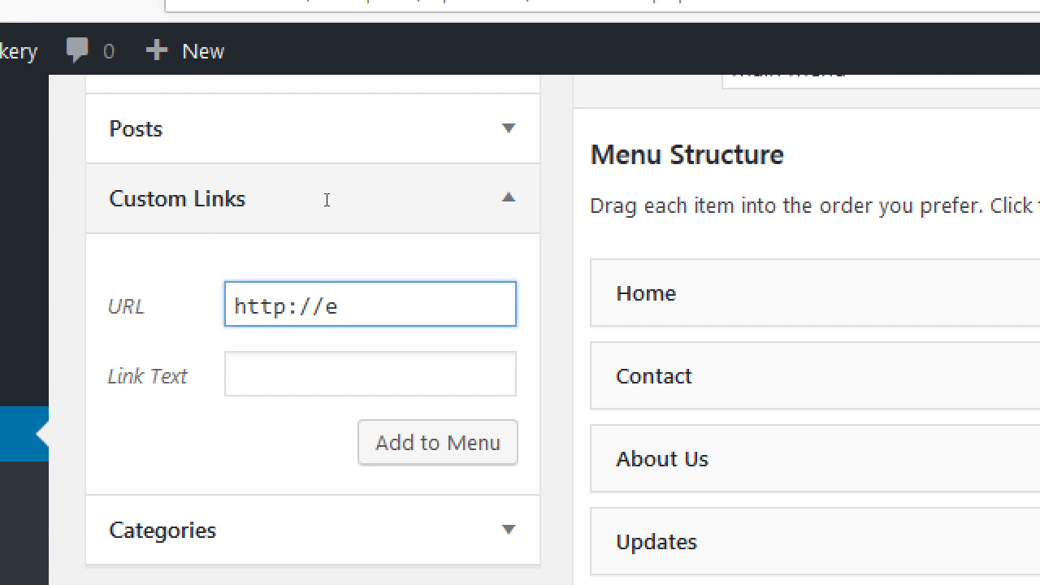
text(tsy.com/)
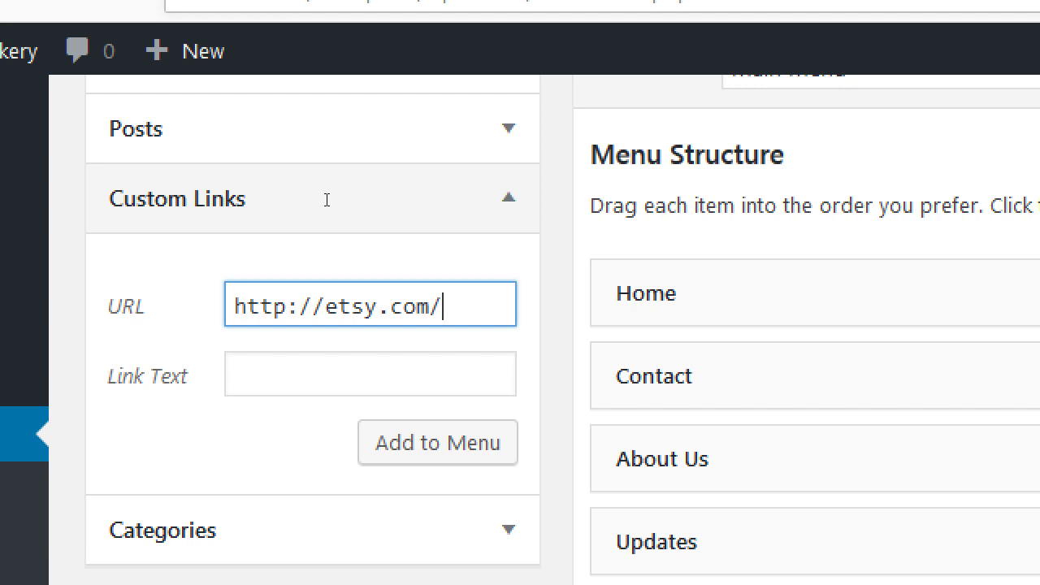
text(victorsbakery)
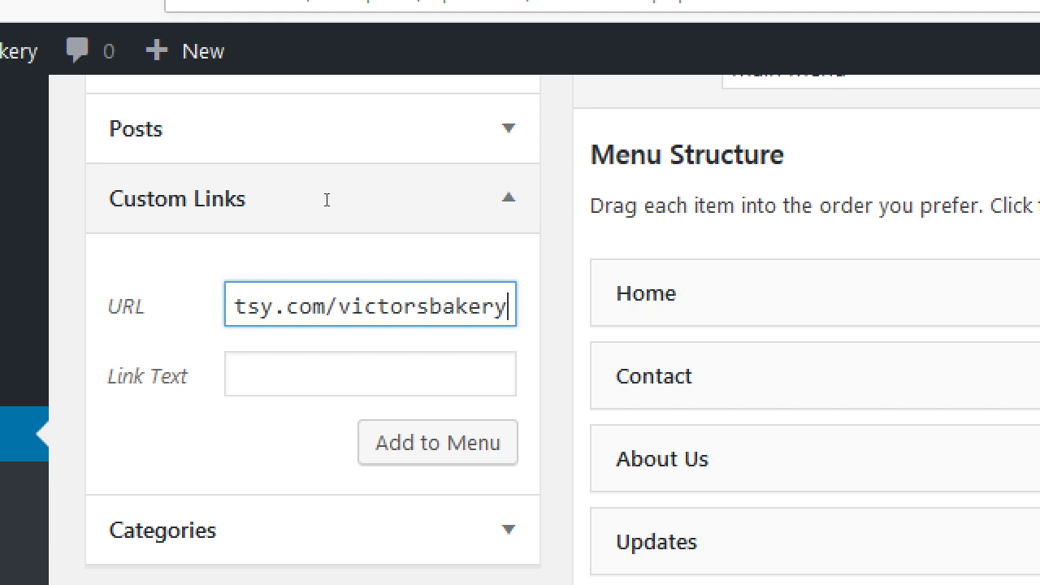
key(Home)
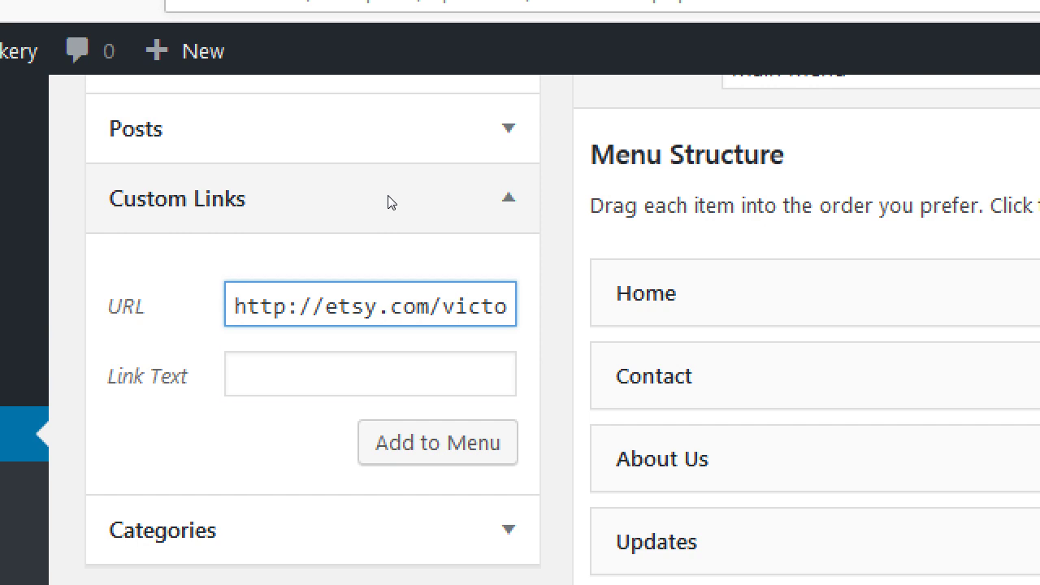
key(Tab)
text(Ets)
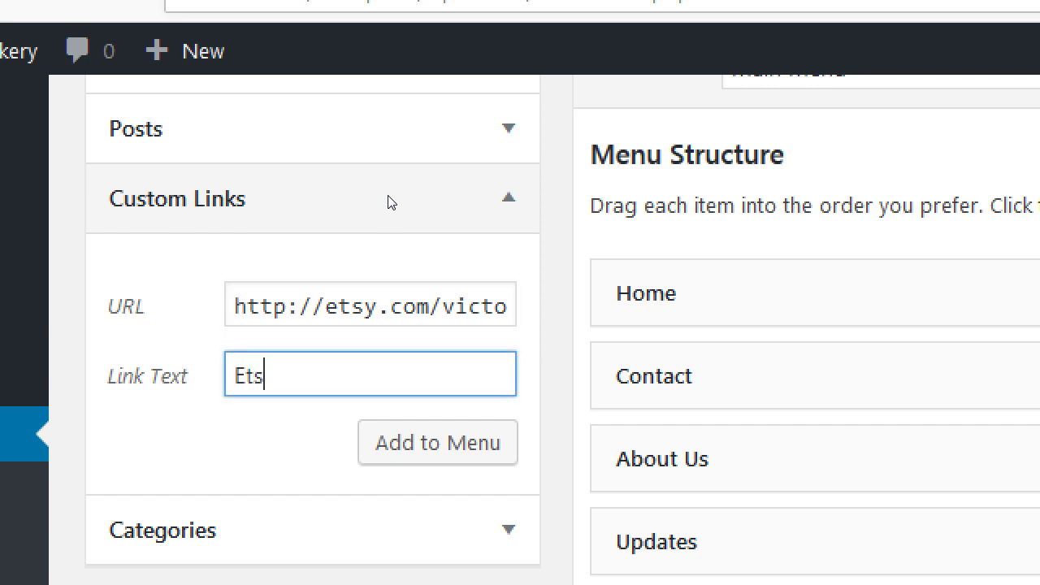
text(y Shop!)
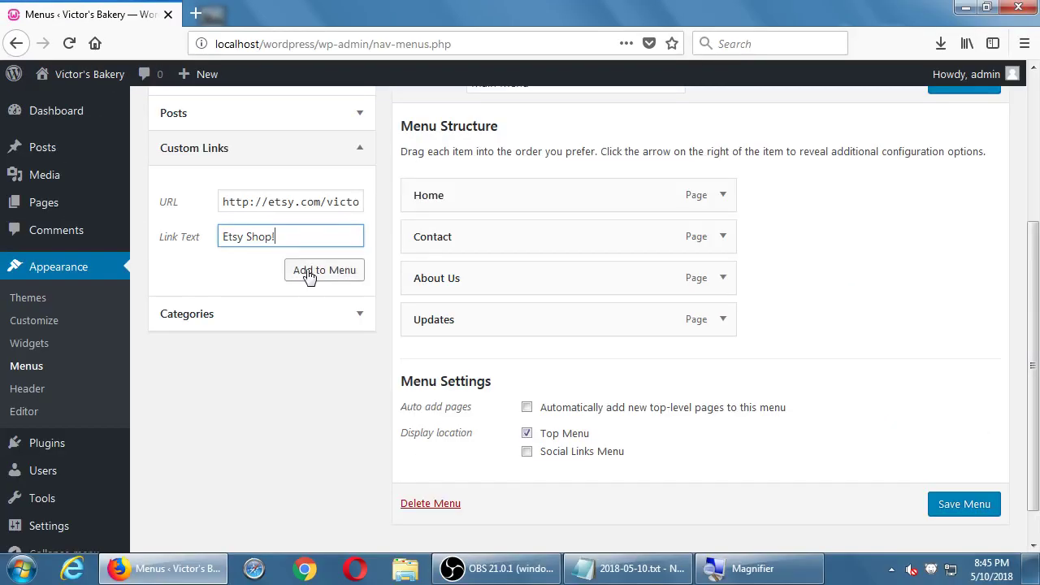
click(405, 445)
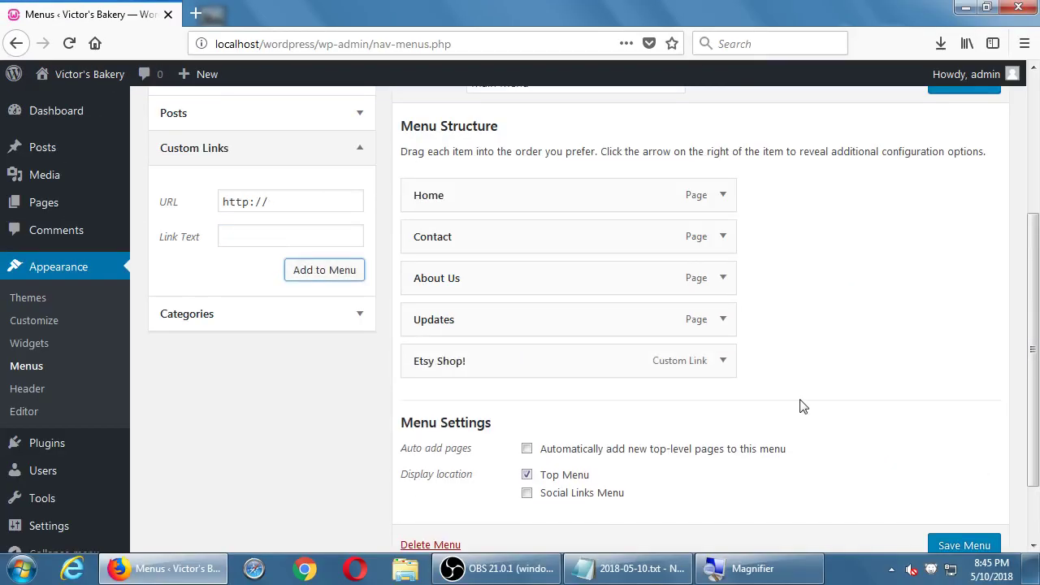
click(949, 547)
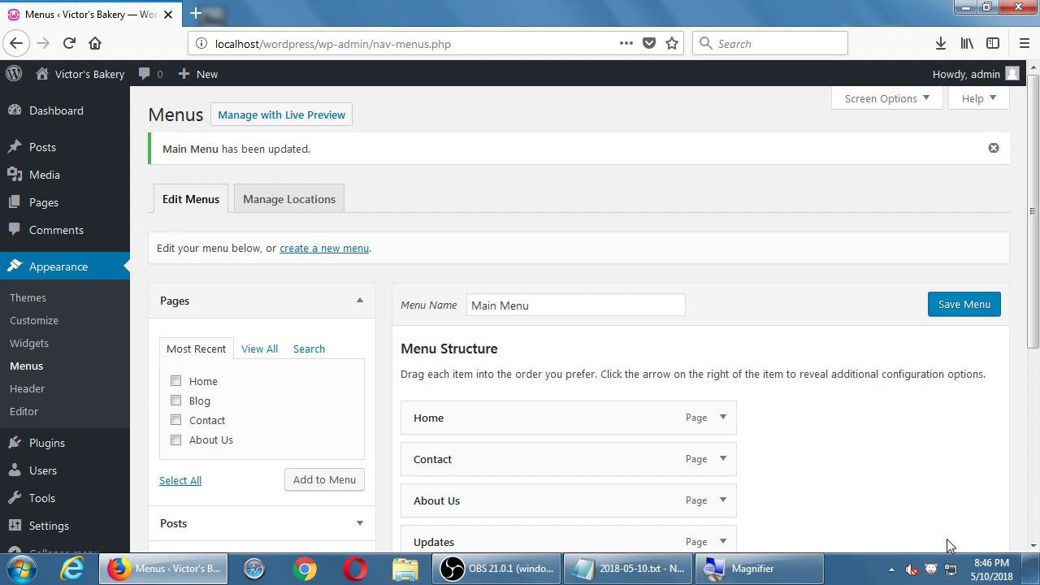
- Open the live site in a new tab and follow the Etsy Shop! menu link
middle_click(91, 76)
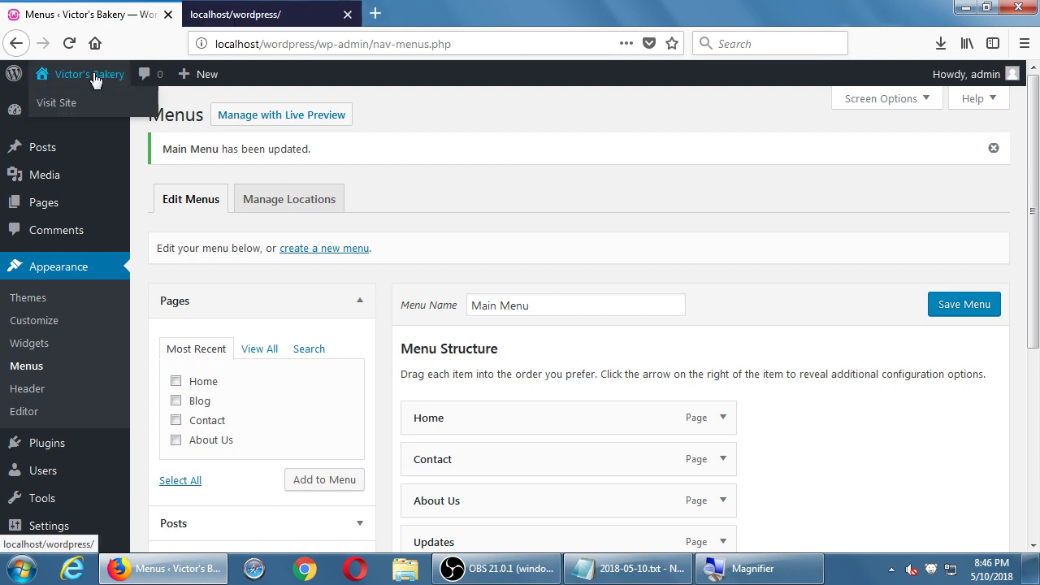
click(244, 17)
scroll(328, 329, down, 3)
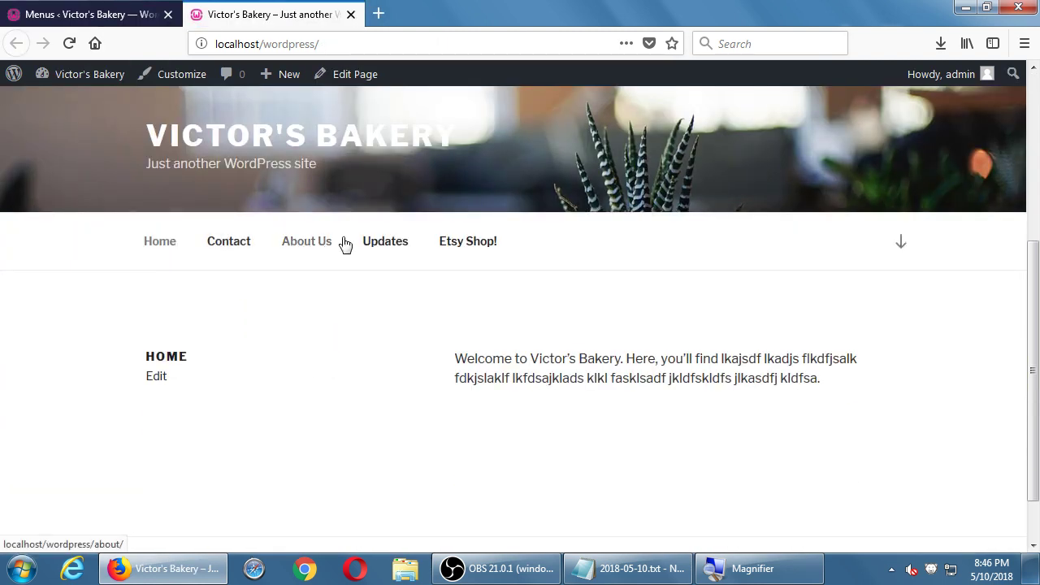
click(465, 243)
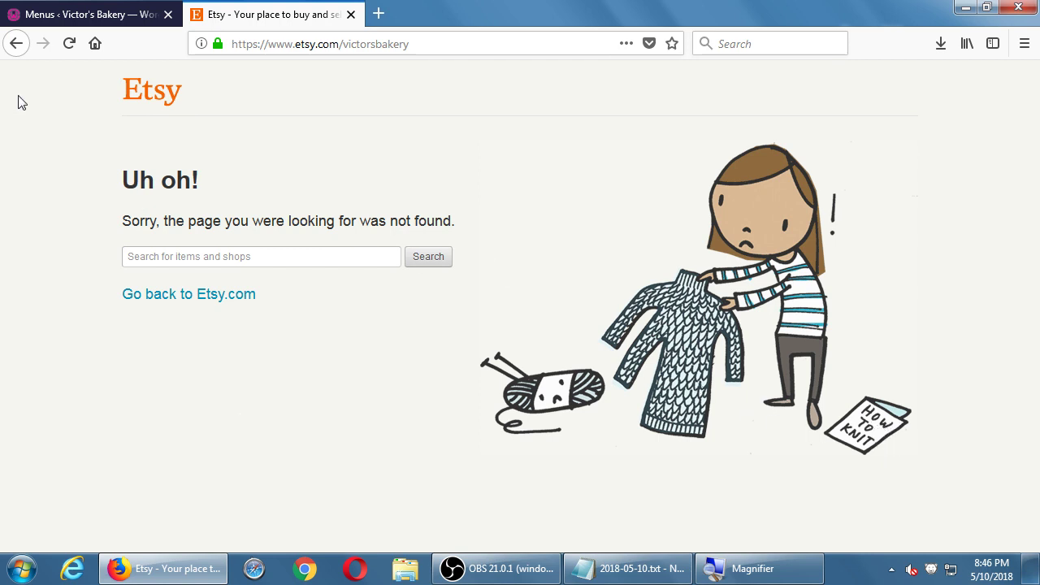
- Close the menu editor tab, compare the Etsy pages with Back/Forward, and end on the bakery home page
click(168, 14)
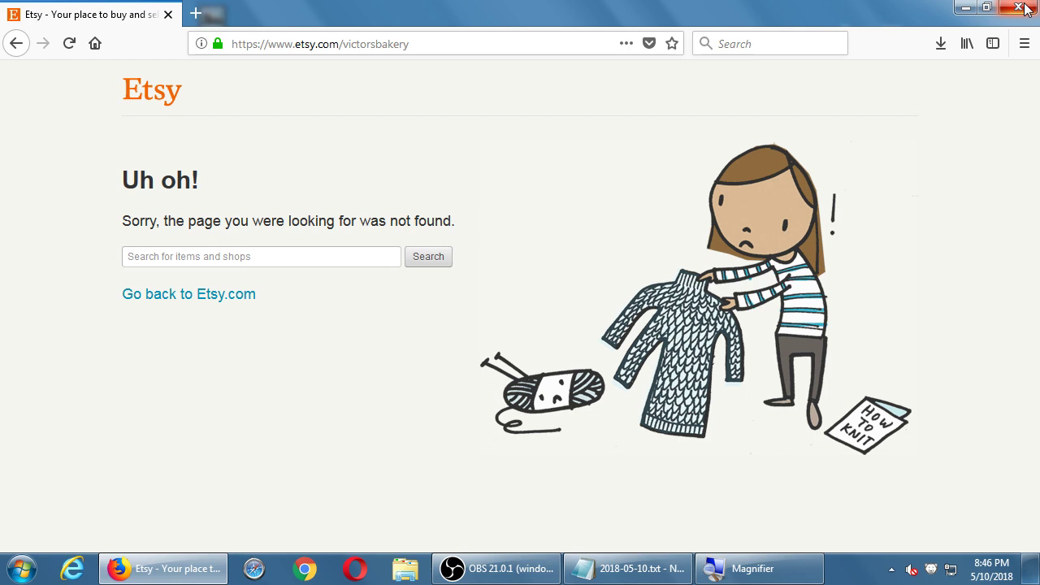
click(16, 43)
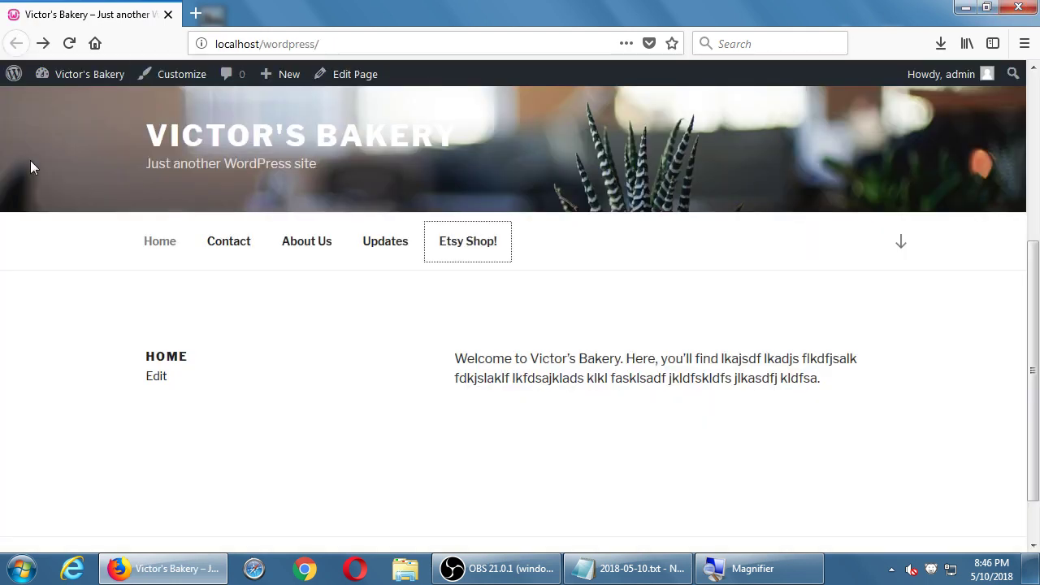
click(42, 43)
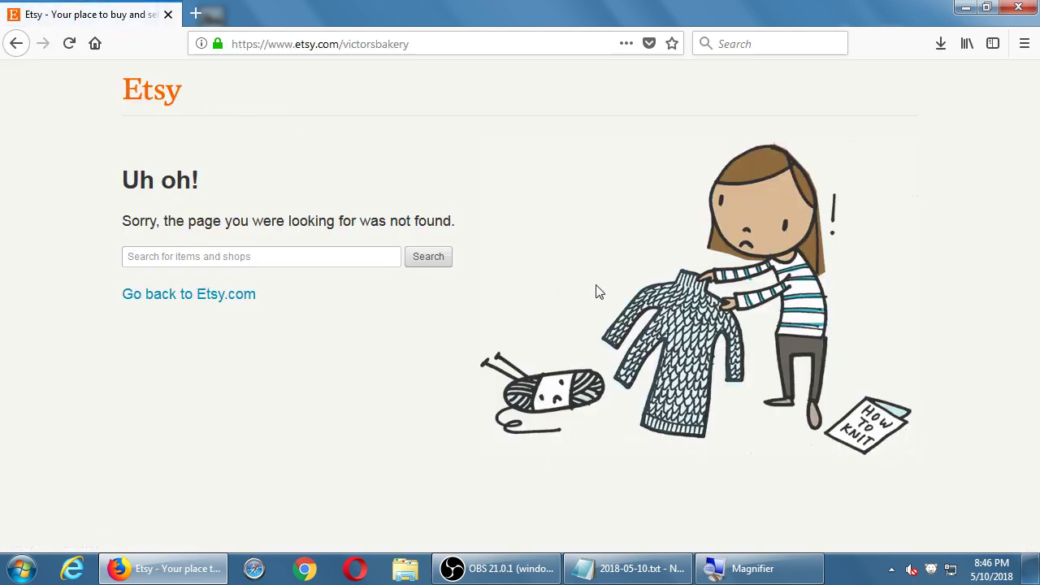
click(172, 296)
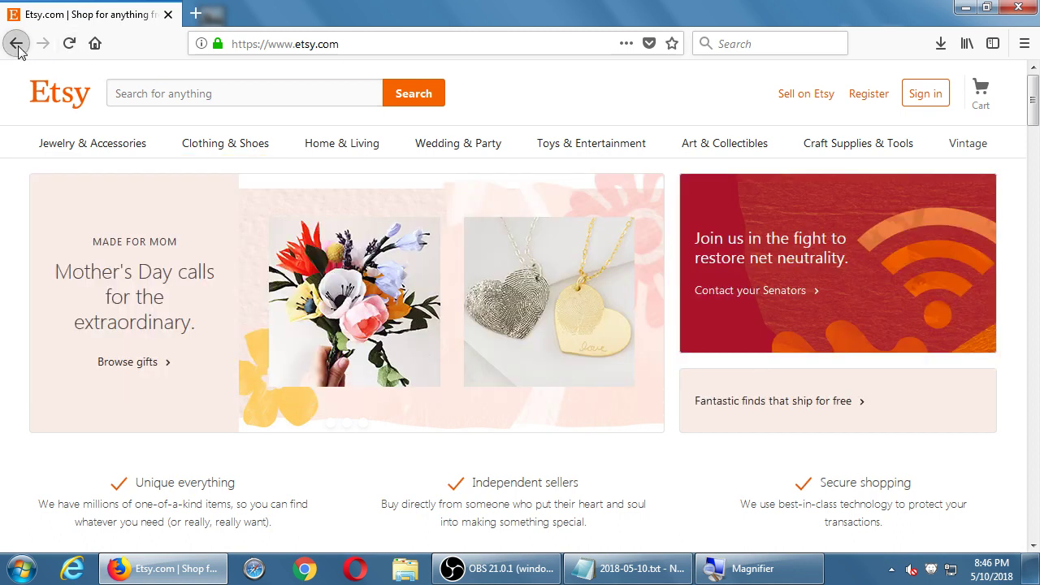
click(16, 45)
click(16, 45)
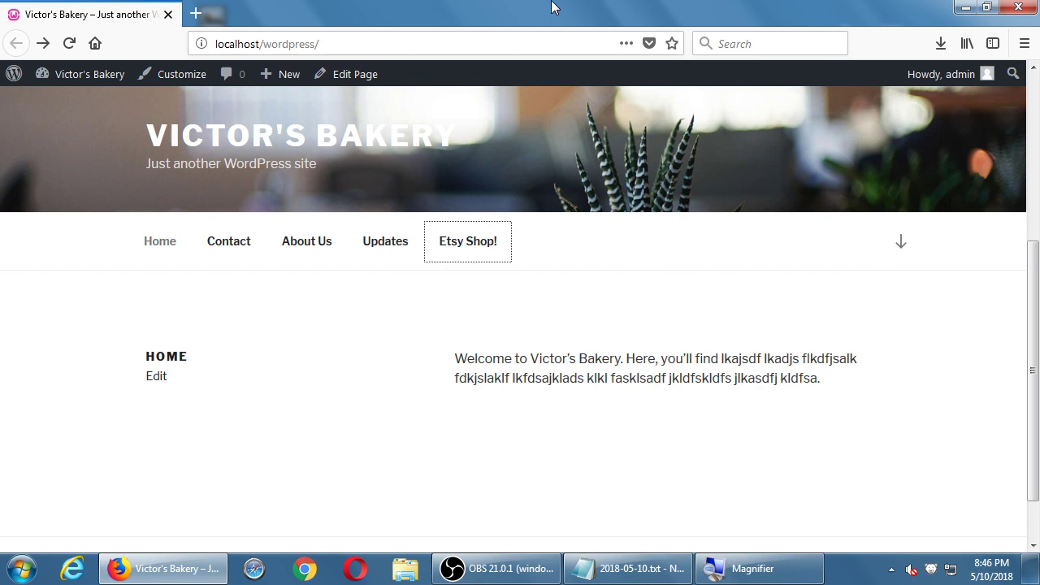
click(487, 247)
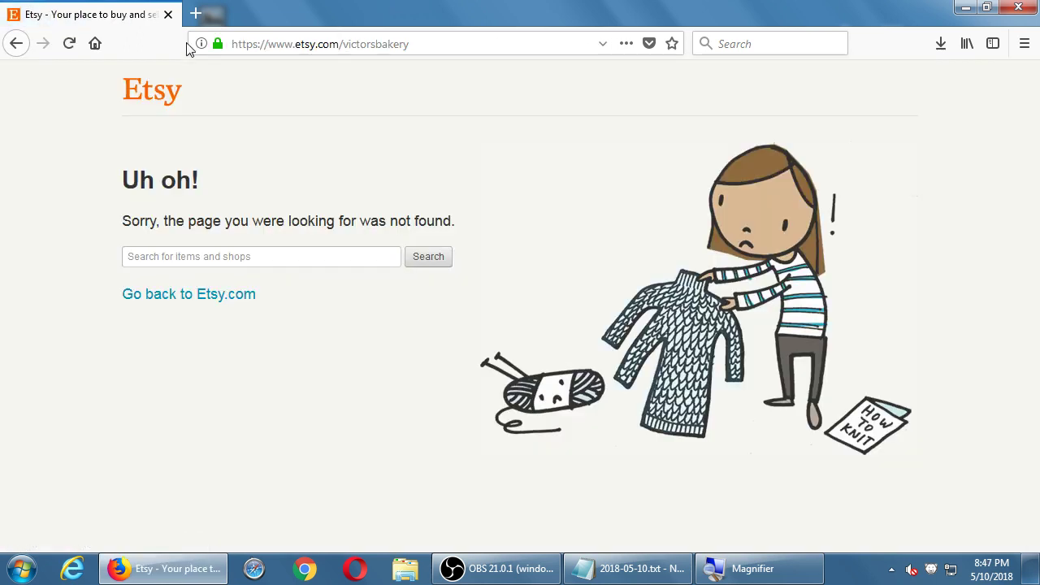
click(18, 42)
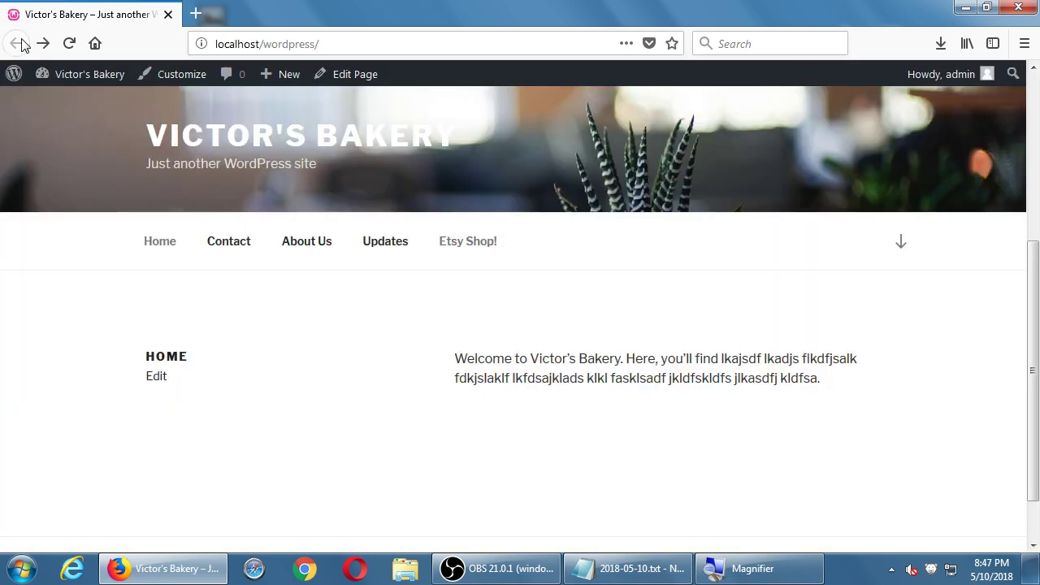
- Go from the live site to the Dashboard, then to Appearance > Menus
mouse_move(93, 83)
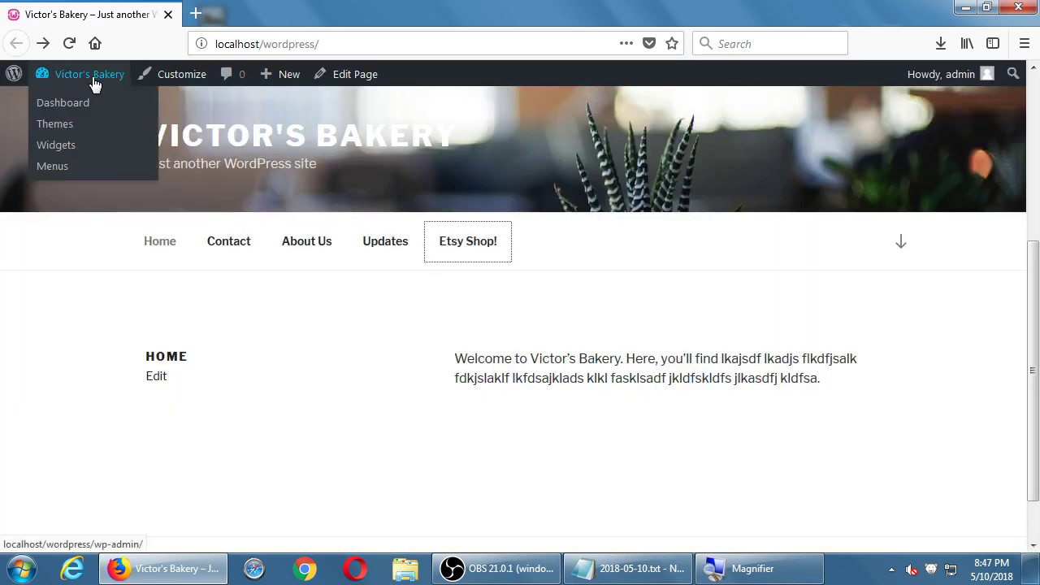
click(81, 103)
mouse_move(95, 209)
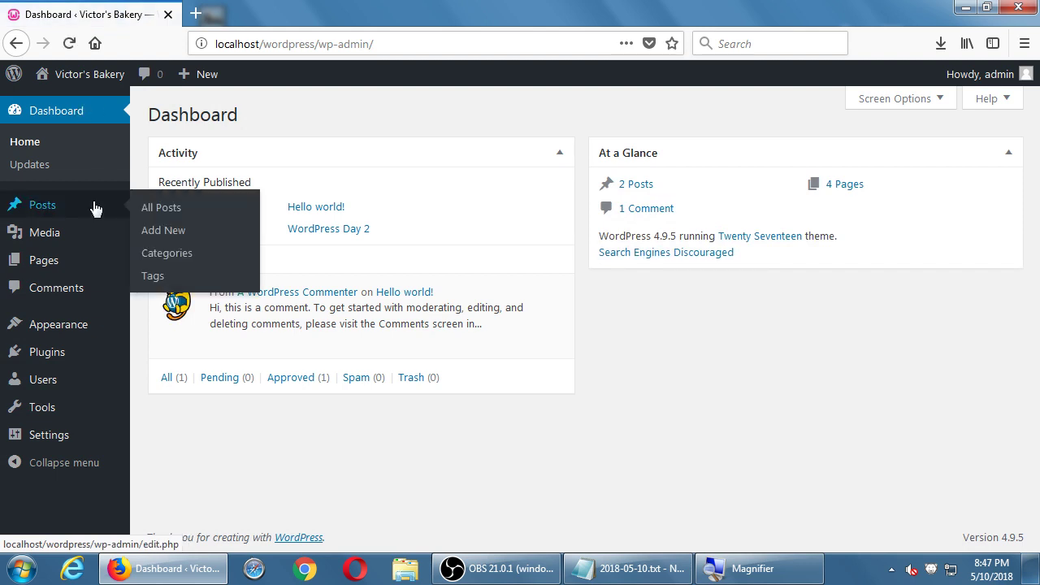
mouse_move(81, 327)
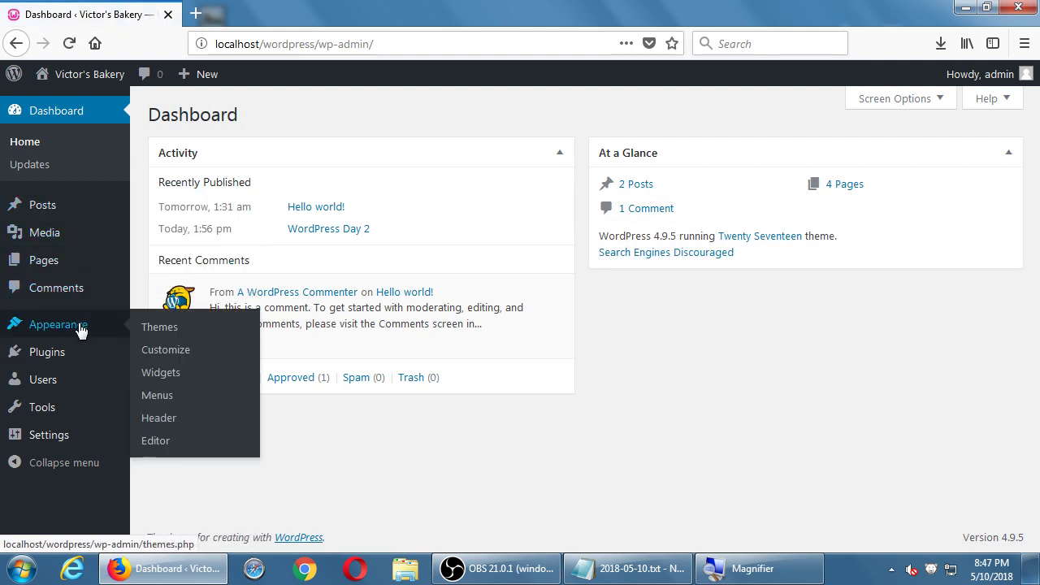
click(163, 398)
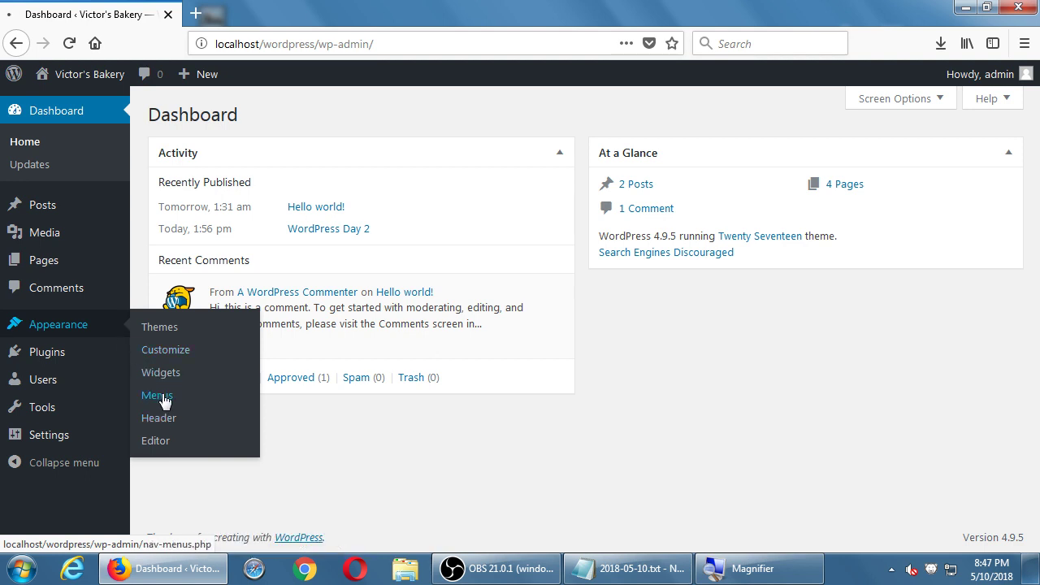
scroll(807, 378, down, 3)
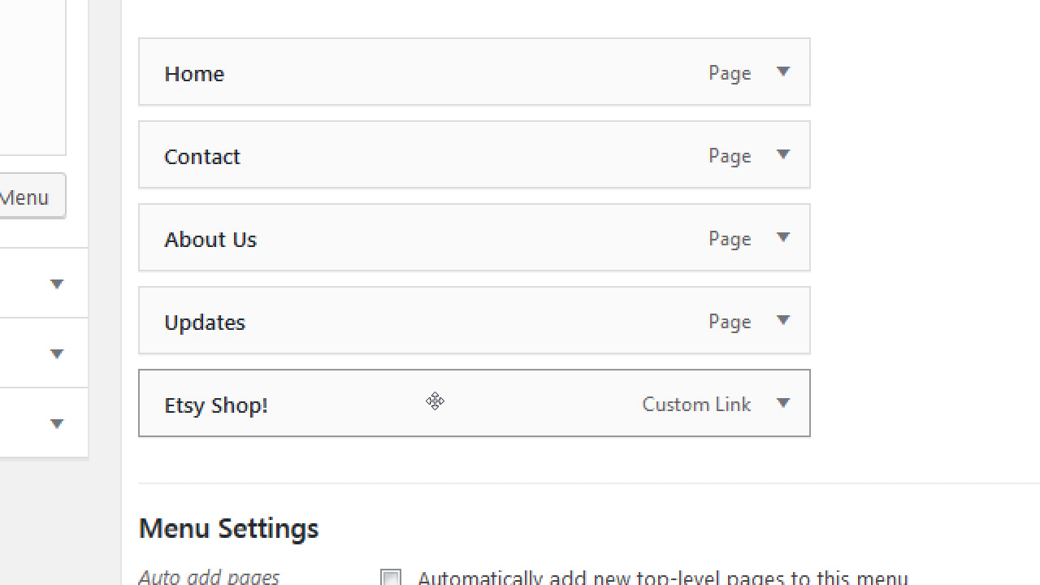
- Expand the Etsy Shop! item to confirm its etsy.com/victorsbakery URL, then collapse it
click(720, 400)
scroll(713, 399, down, 2)
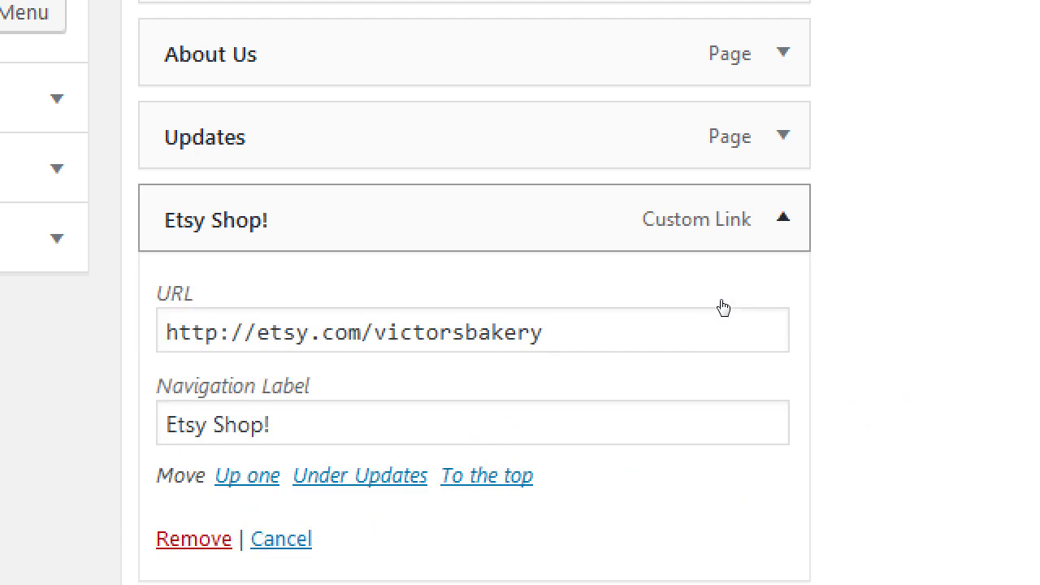
scroll(722, 302, down, 2)
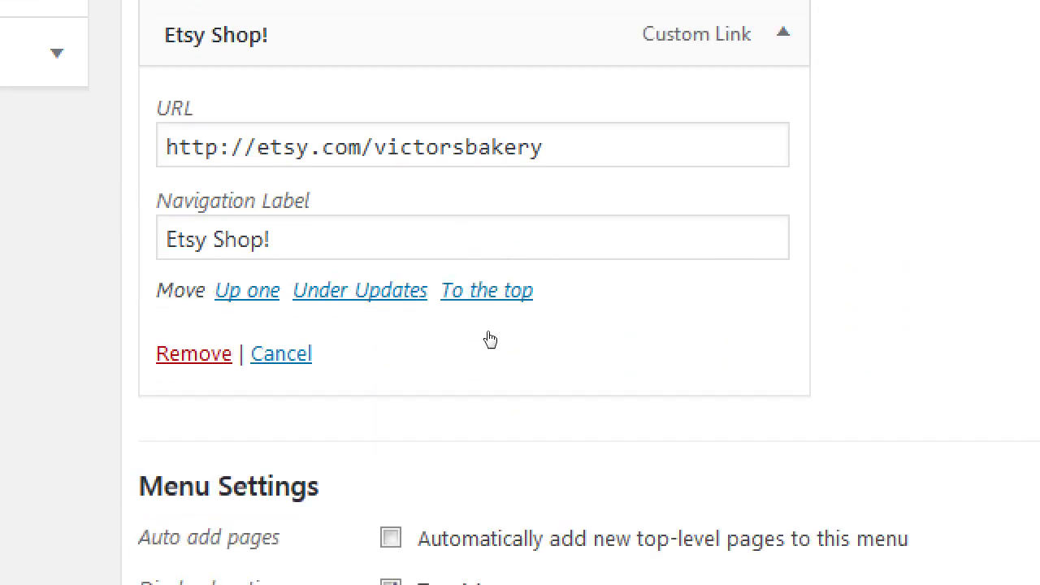
scroll(569, 300, up, 4)
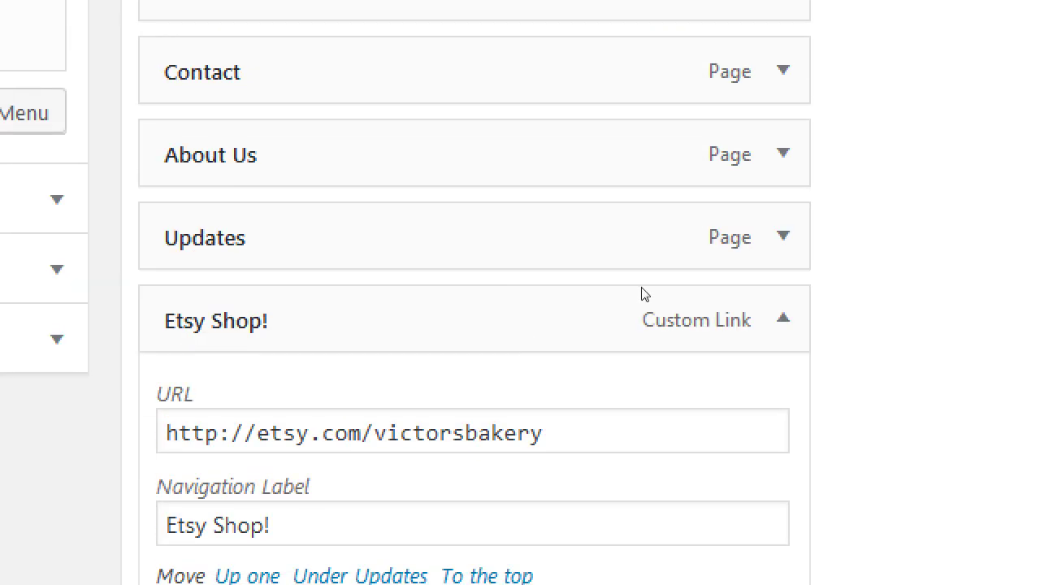
click(724, 352)
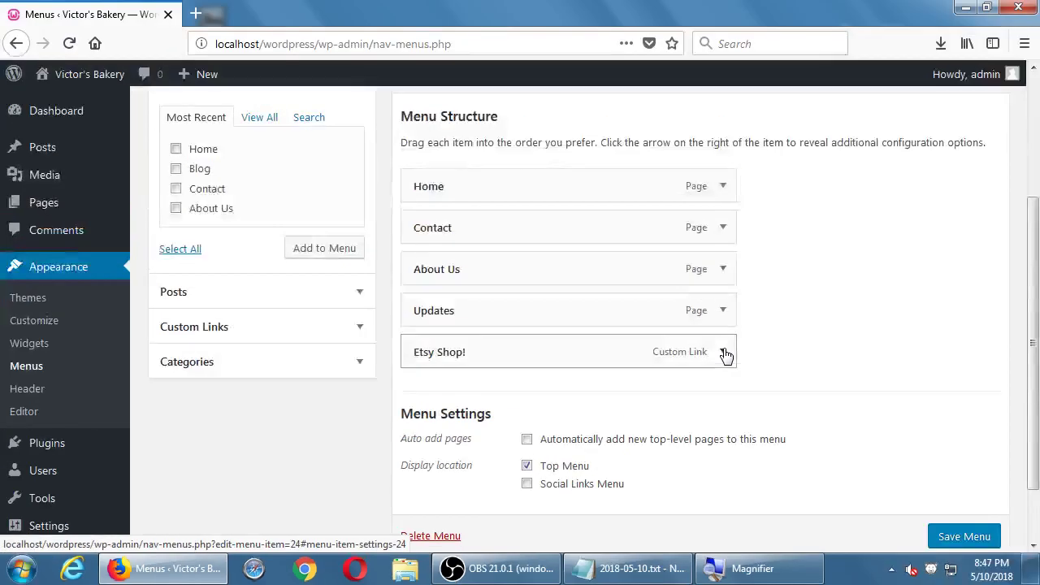
scroll(765, 363, up, 3)
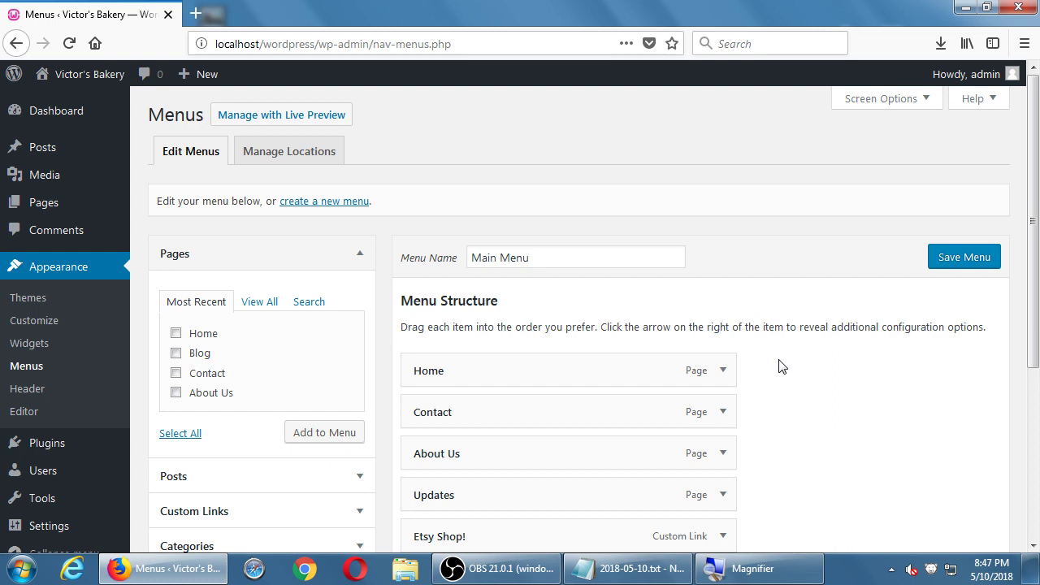
- Enable the Link Target property for menu items in Screen Options
click(868, 105)
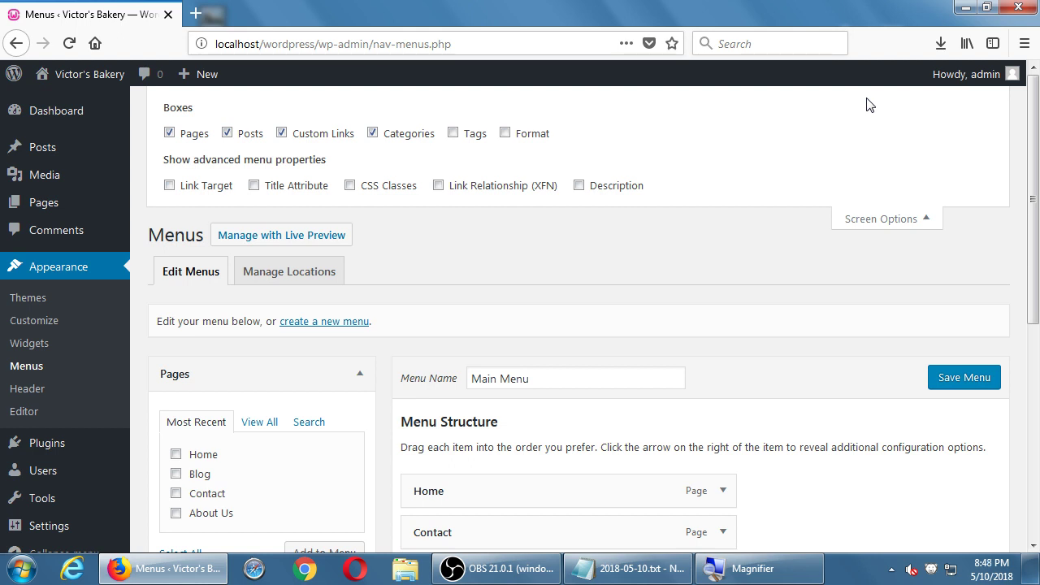
click(923, 216)
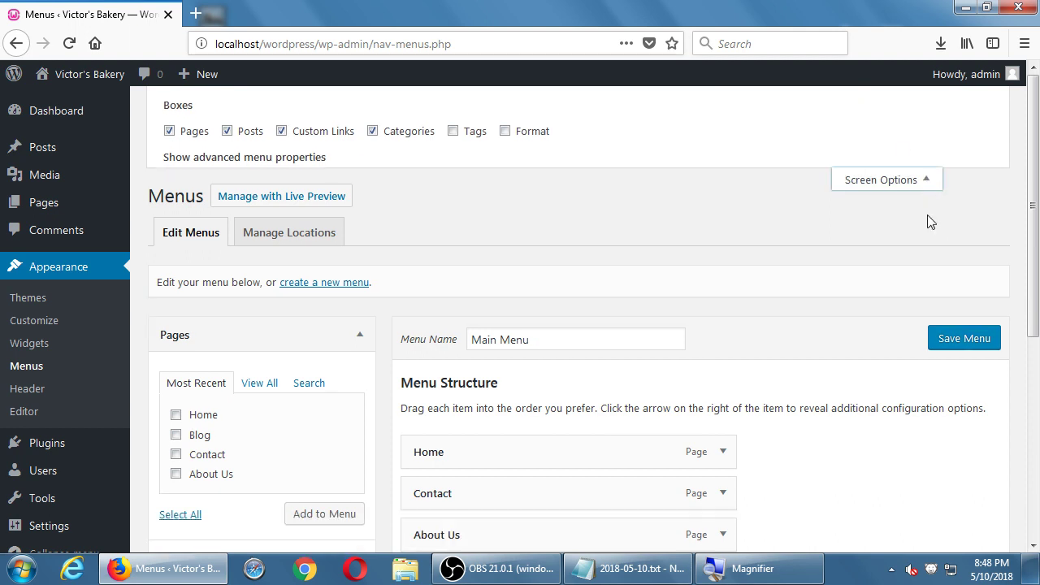
click(888, 106)
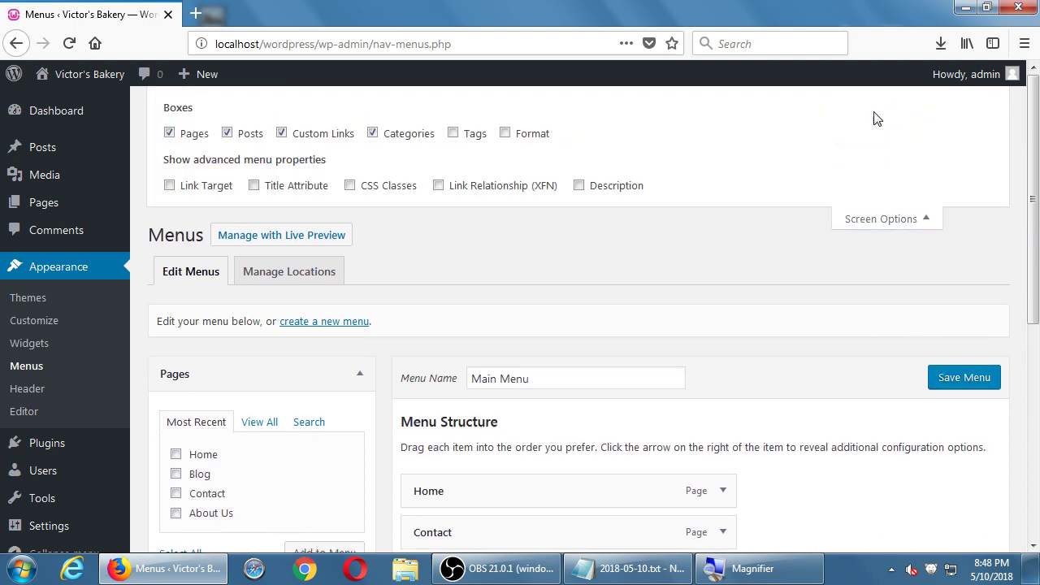
click(181, 195)
- Set the Etsy Shop! item to open in a new tab and save Main Menu
scroll(181, 200, down, 6)
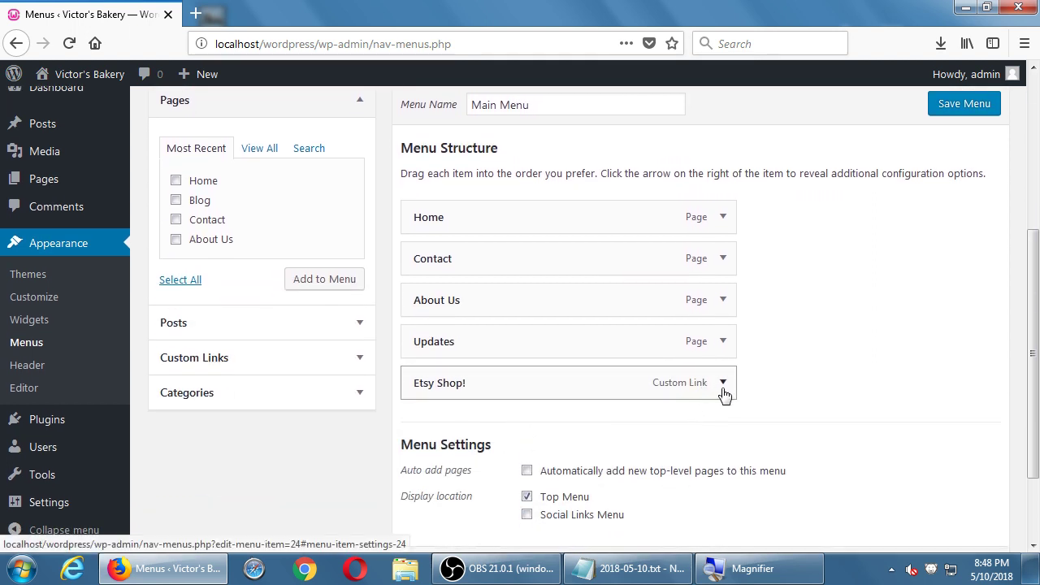
click(722, 386)
scroll(815, 366, down, 4)
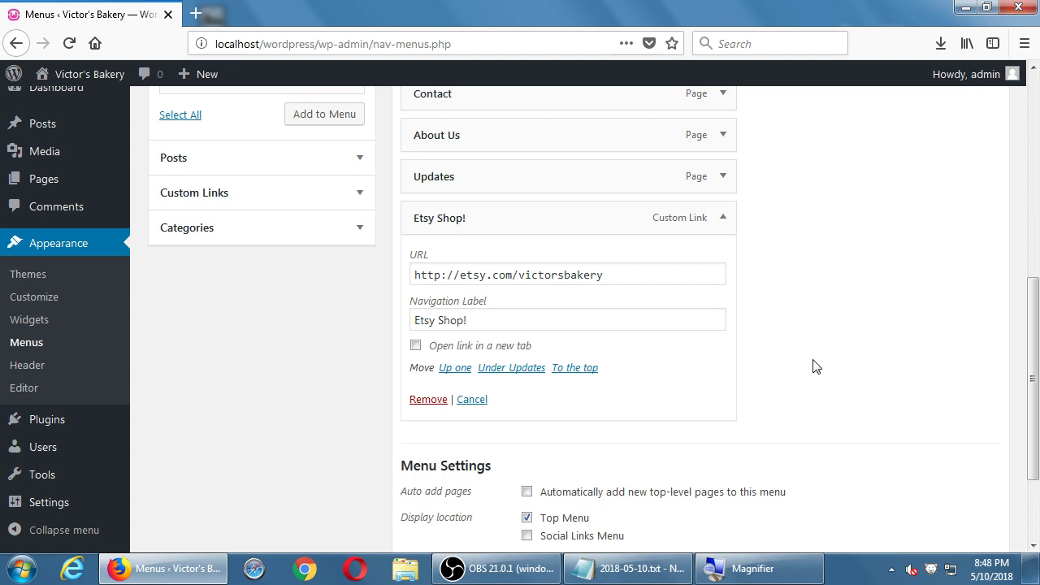
click(512, 347)
scroll(510, 349, down, 3)
click(975, 477)
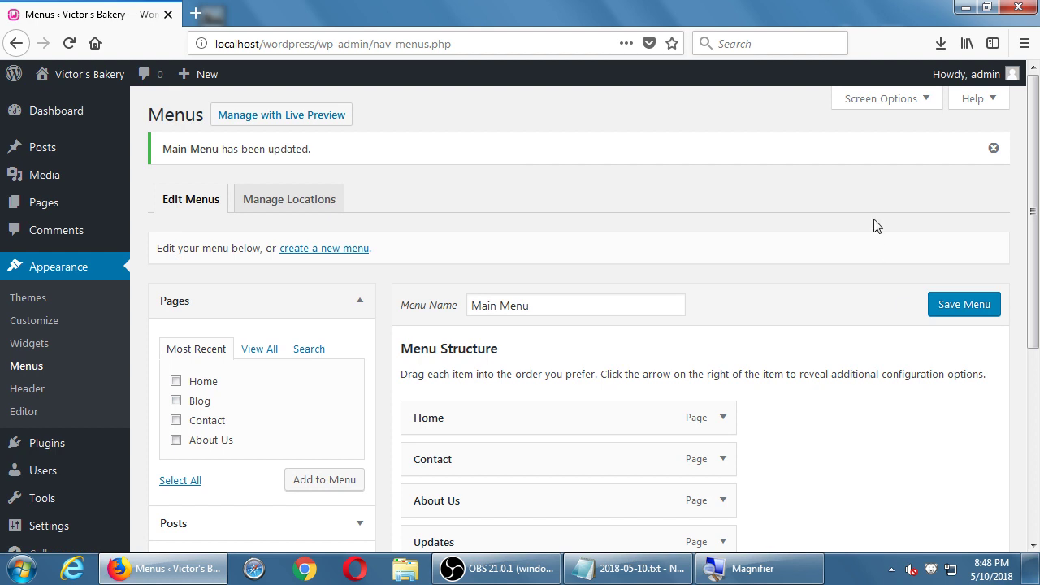
- Toggle Screen Options to verify Link Target is still enabled
click(885, 109)
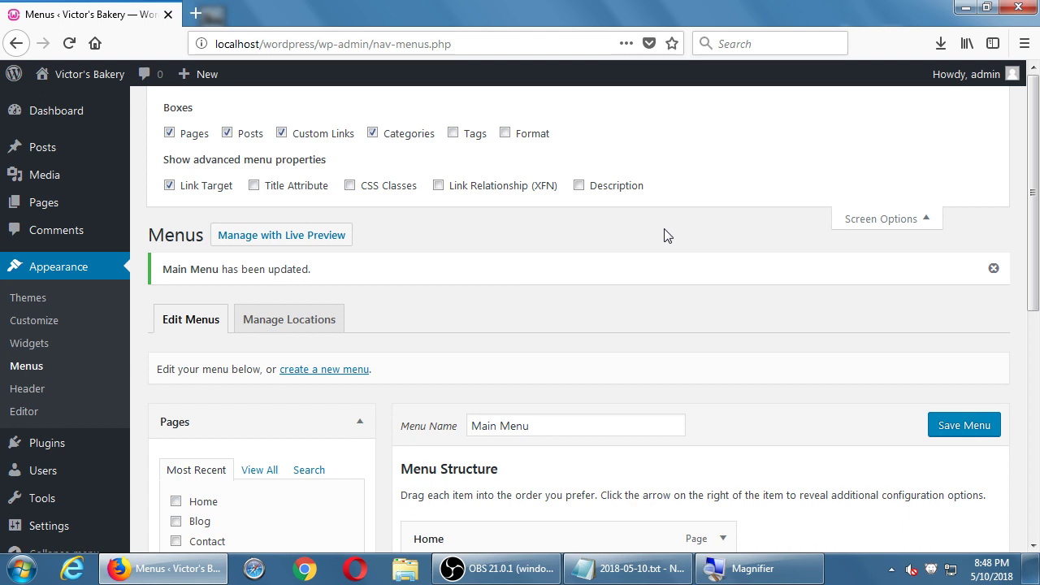
click(896, 221)
click(889, 106)
click(888, 219)
click(884, 105)
click(881, 219)
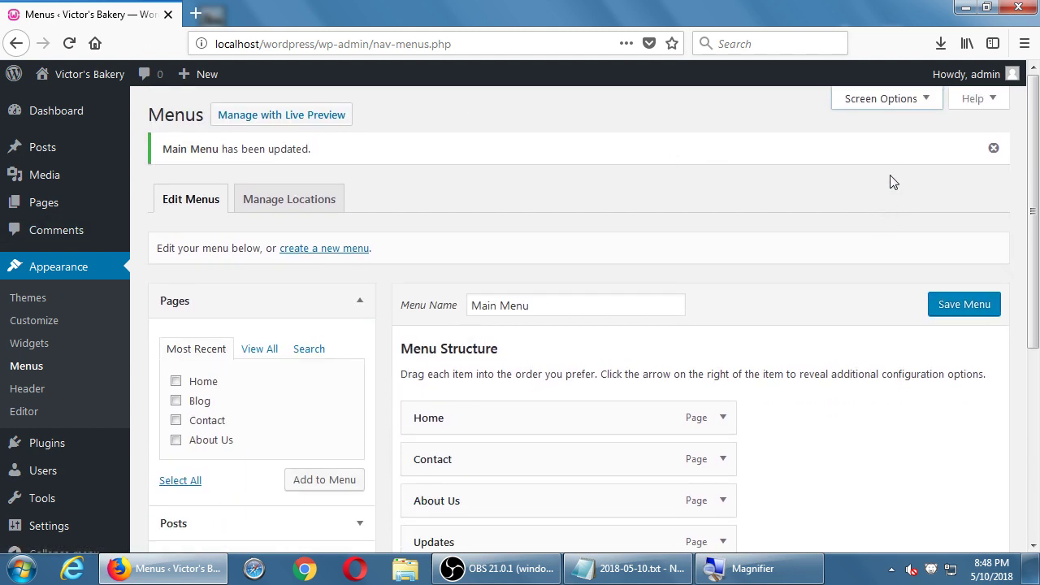
click(892, 105)
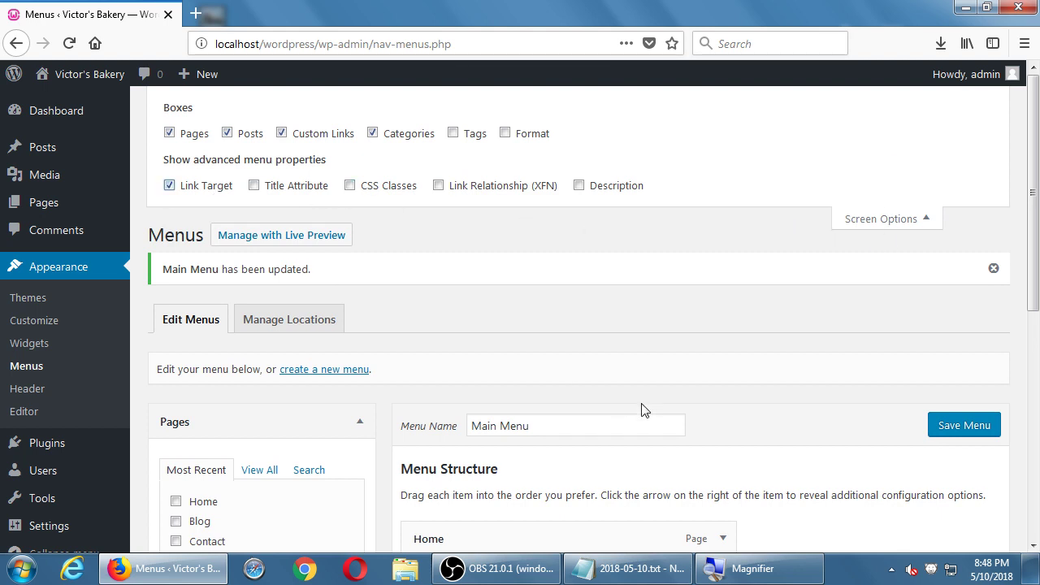
- Expand Etsy Shop! and confirm 'Open link in a new tab' is ticked
scroll(641, 406, down, 5)
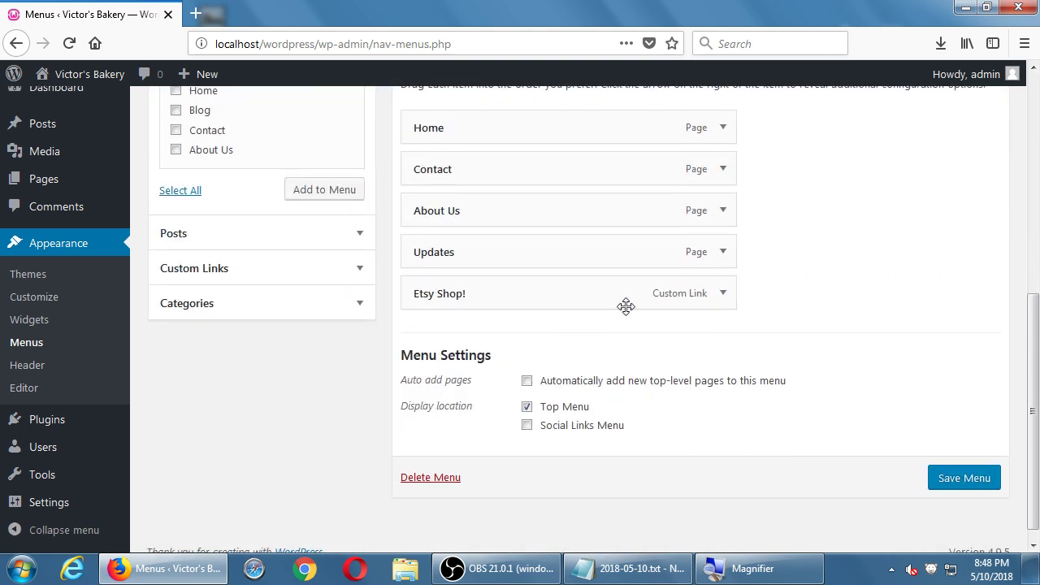
click(721, 294)
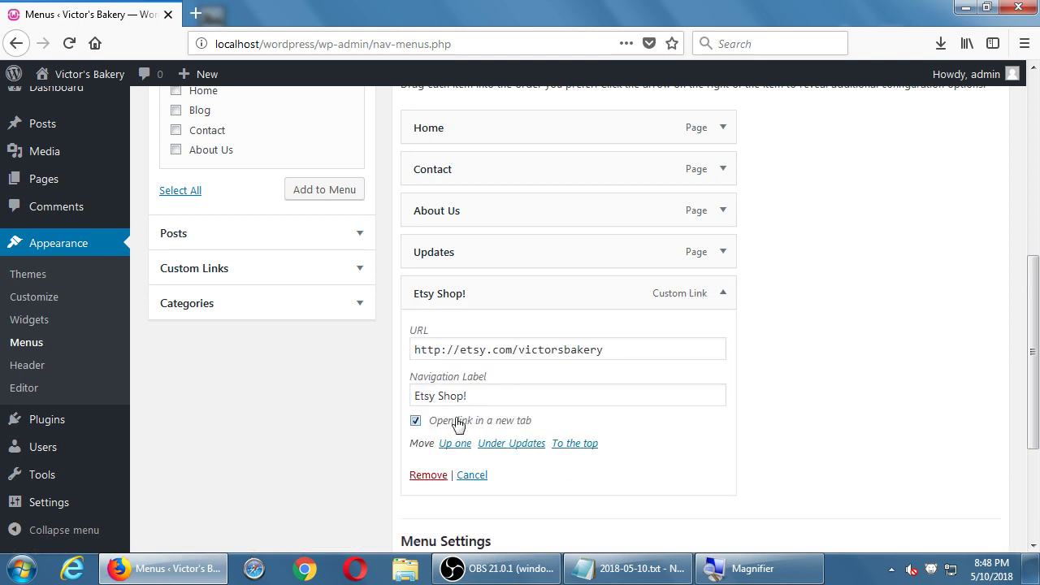
triple_click(457, 425)
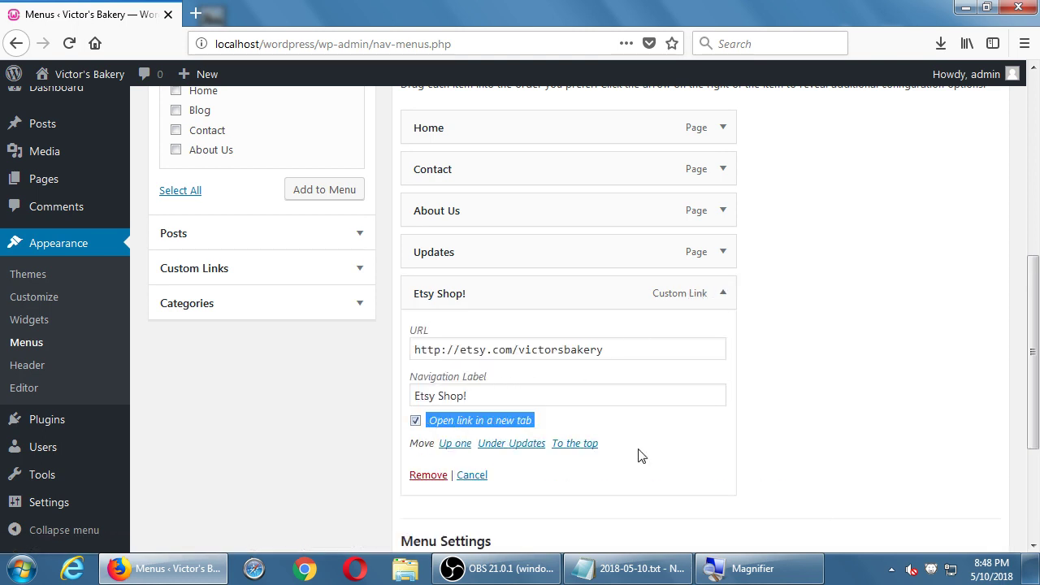
scroll(818, 509, down, 3)
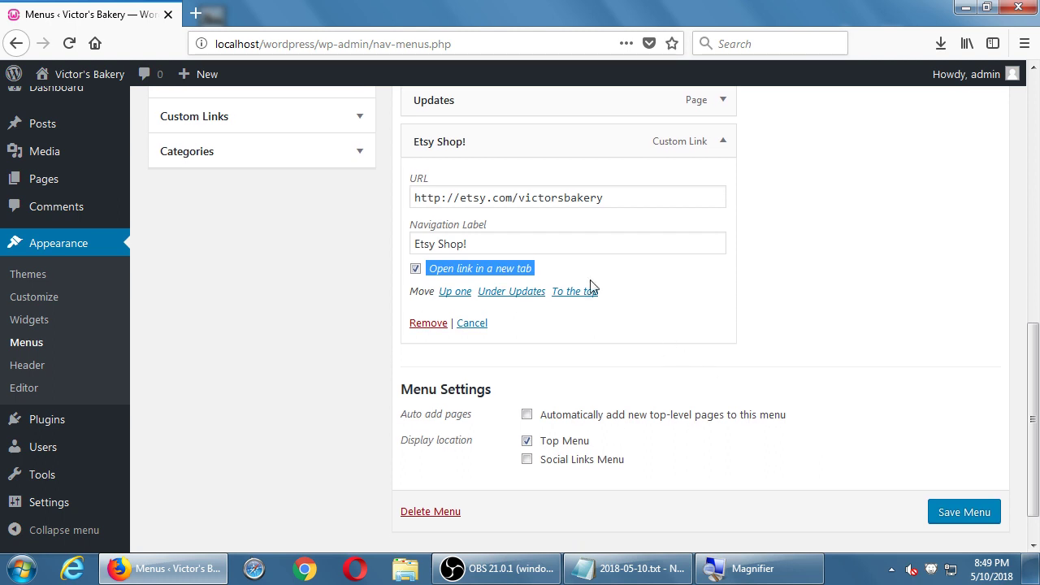
scroll(468, 328, up, 3)
scroll(468, 328, up, 3)
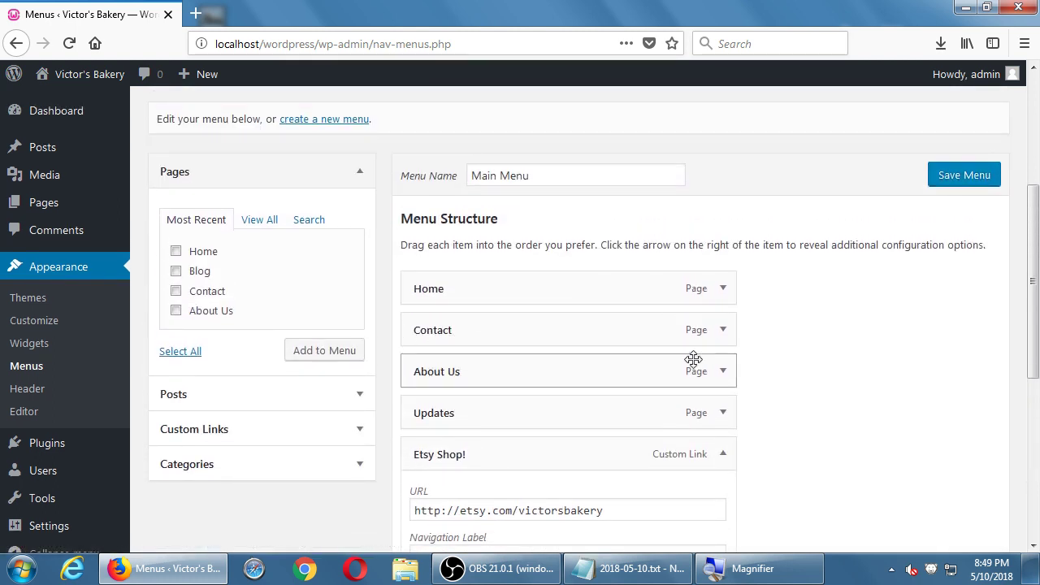
- Expand the Contact item's settings, then save Main Menu again
click(723, 330)
scroll(626, 374, down, 1)
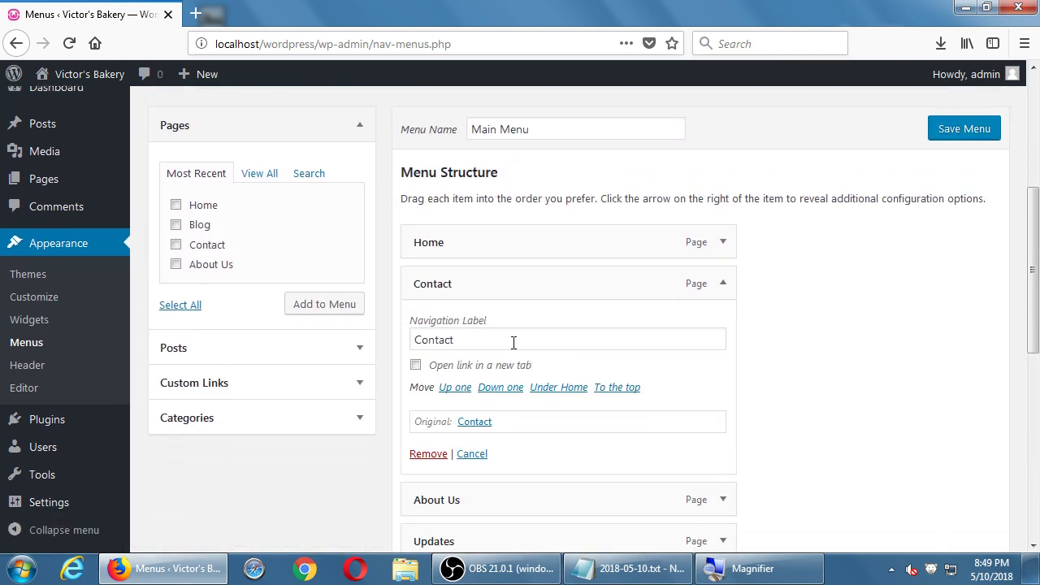
scroll(503, 332, down, 1)
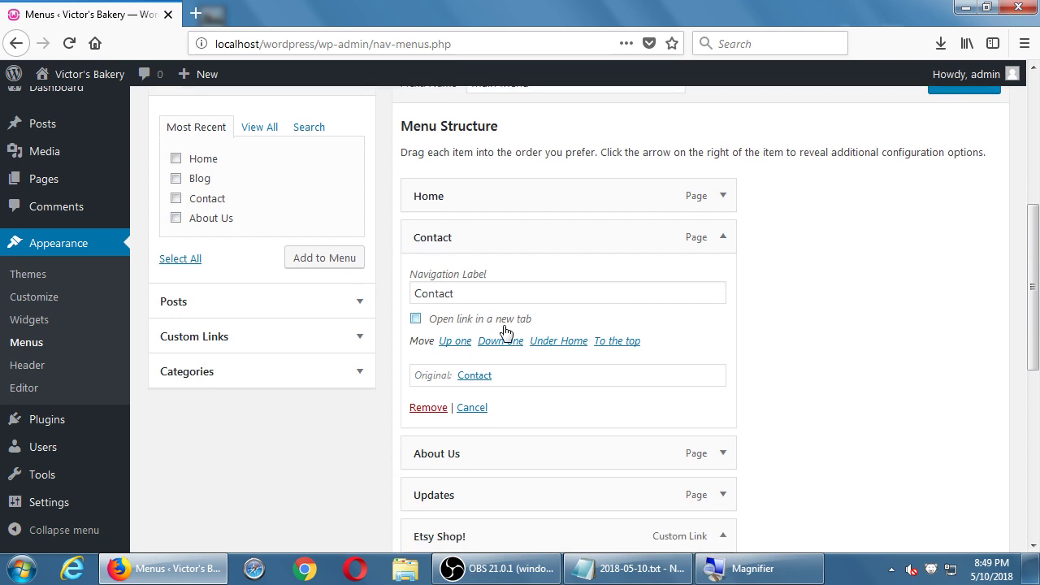
scroll(504, 331, down, 9)
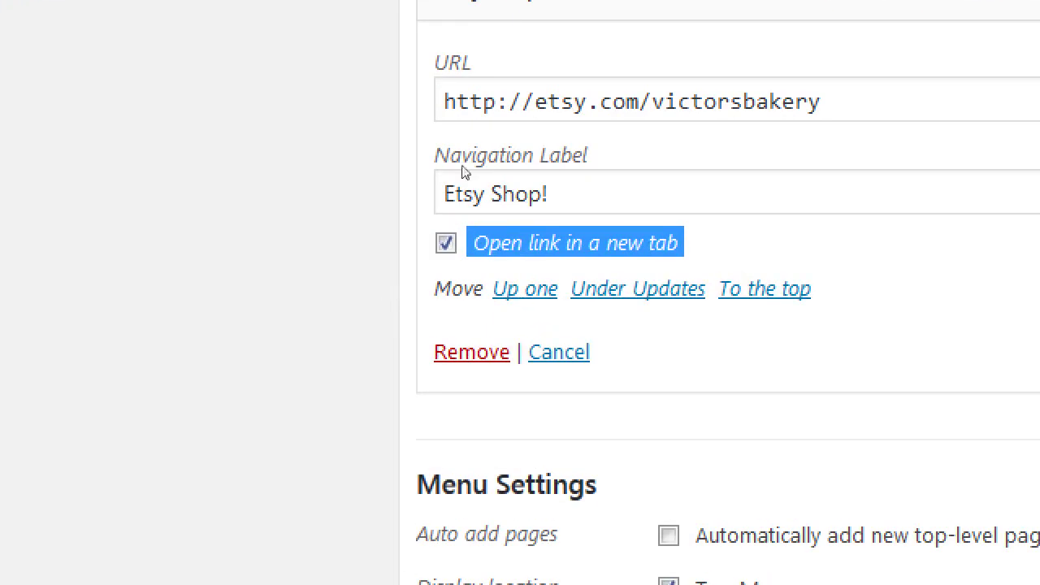
click(867, 283)
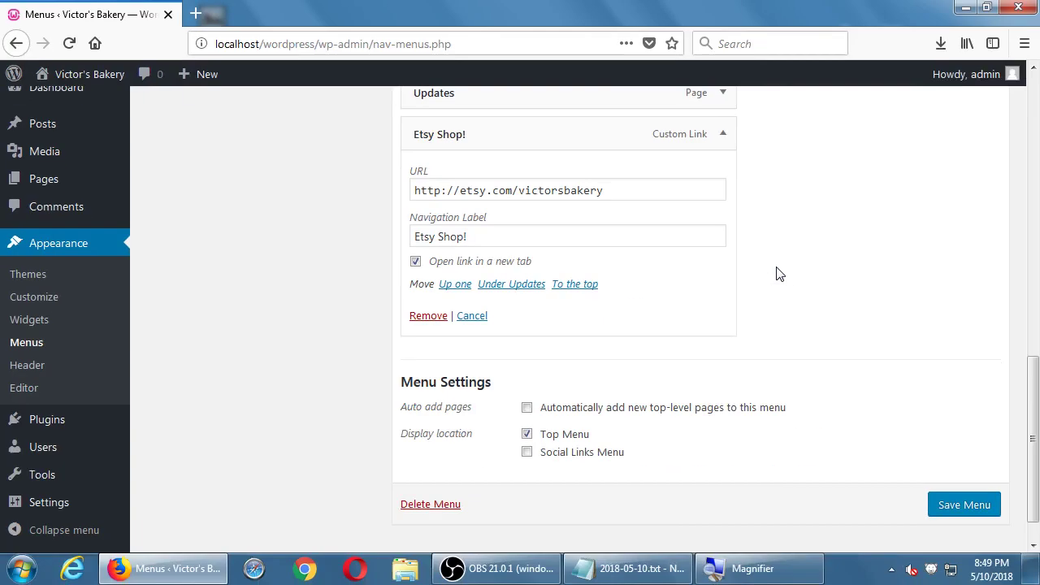
click(952, 505)
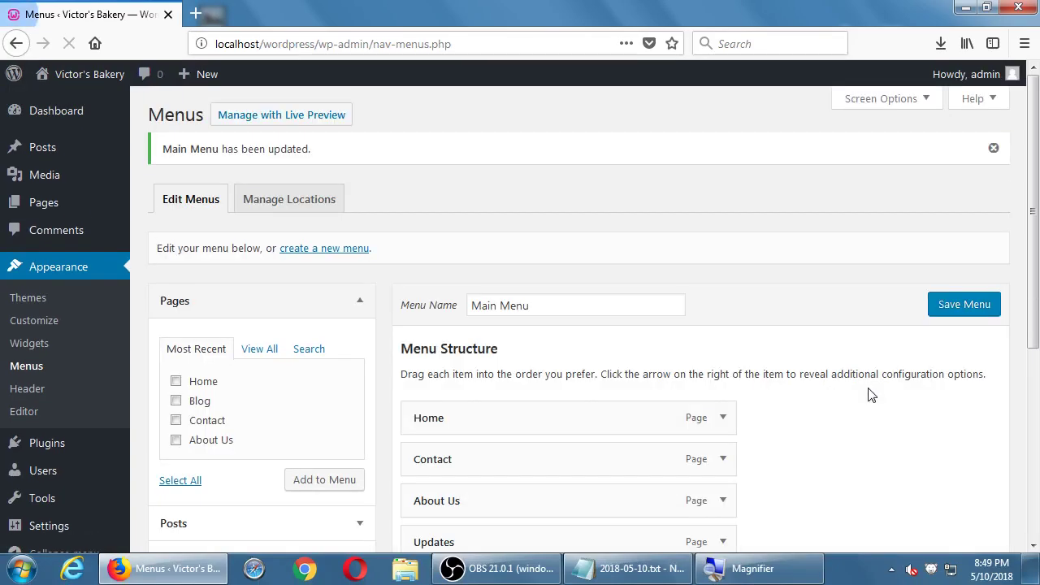
- Enable the Link Target property in Screen Options
click(902, 102)
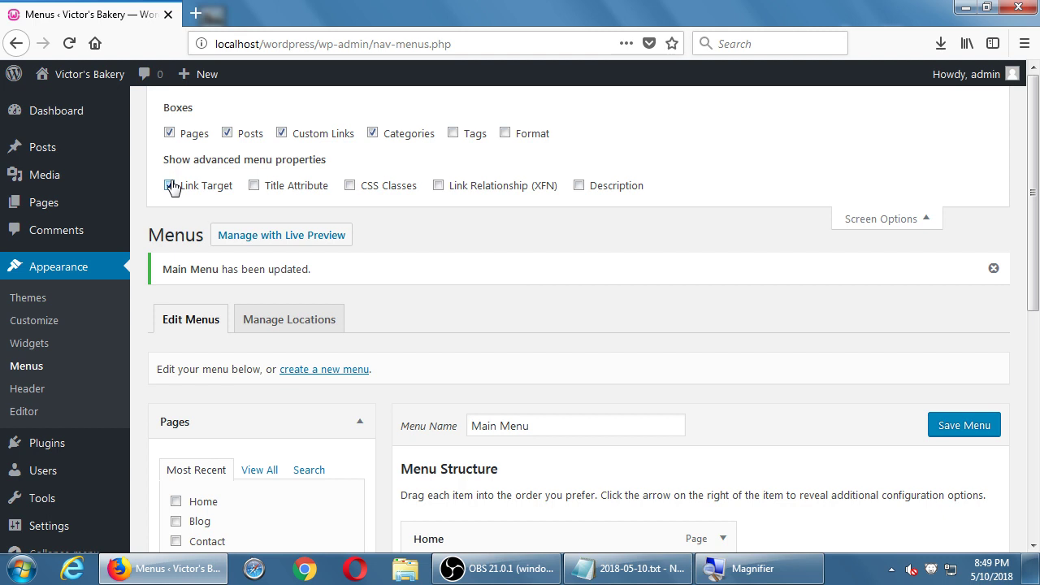
click(933, 220)
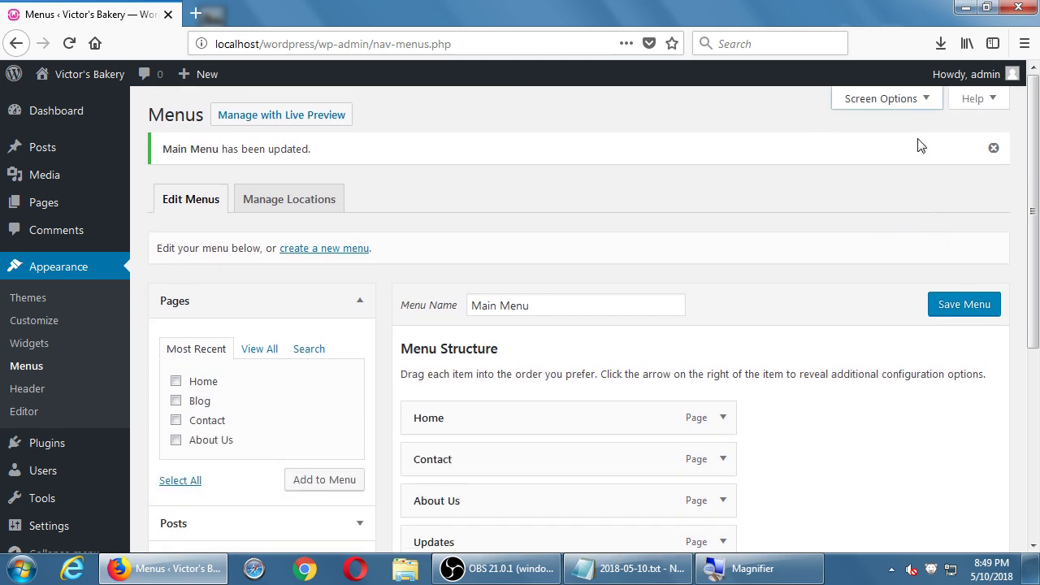
click(893, 104)
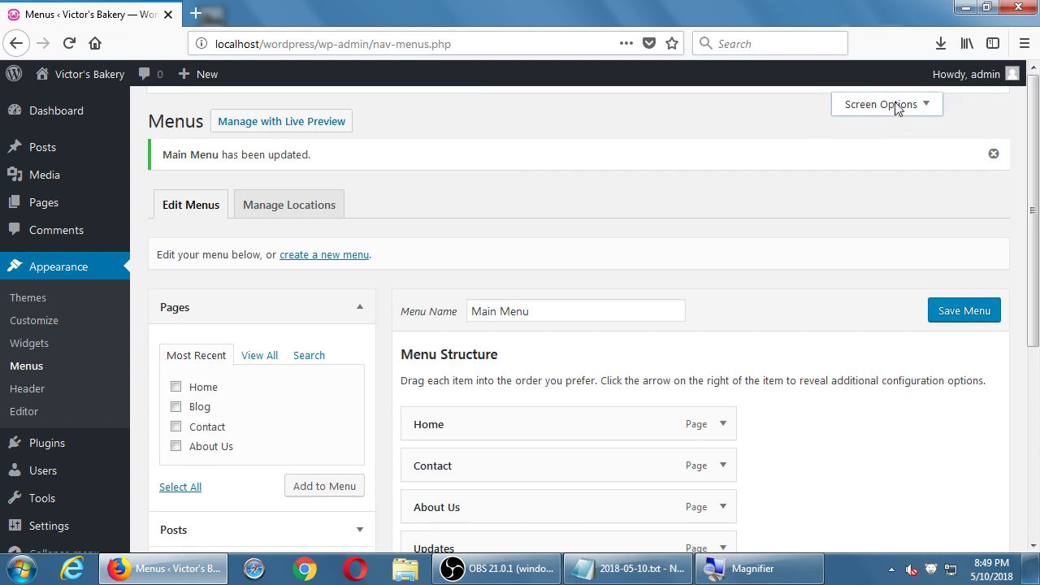
click(206, 191)
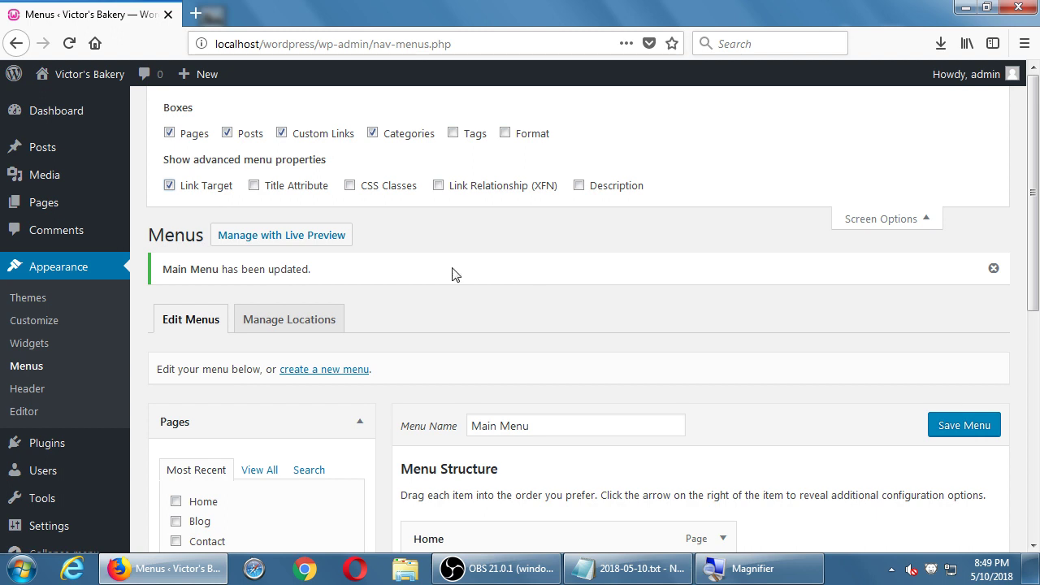
- Tick 'Open link in a new tab' for Etsy Shop! and save Main Menu
scroll(480, 274, down, 5)
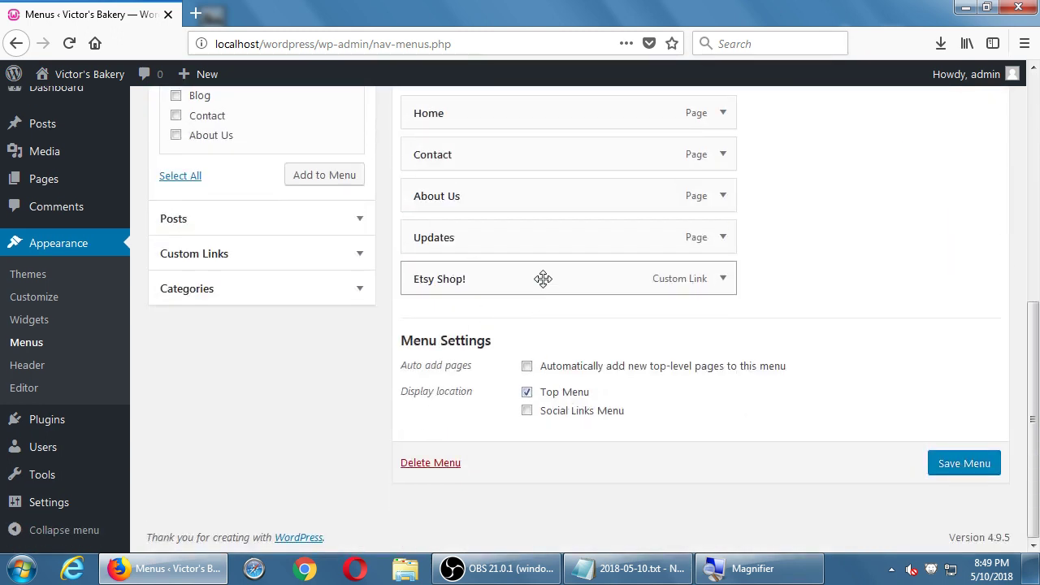
click(721, 291)
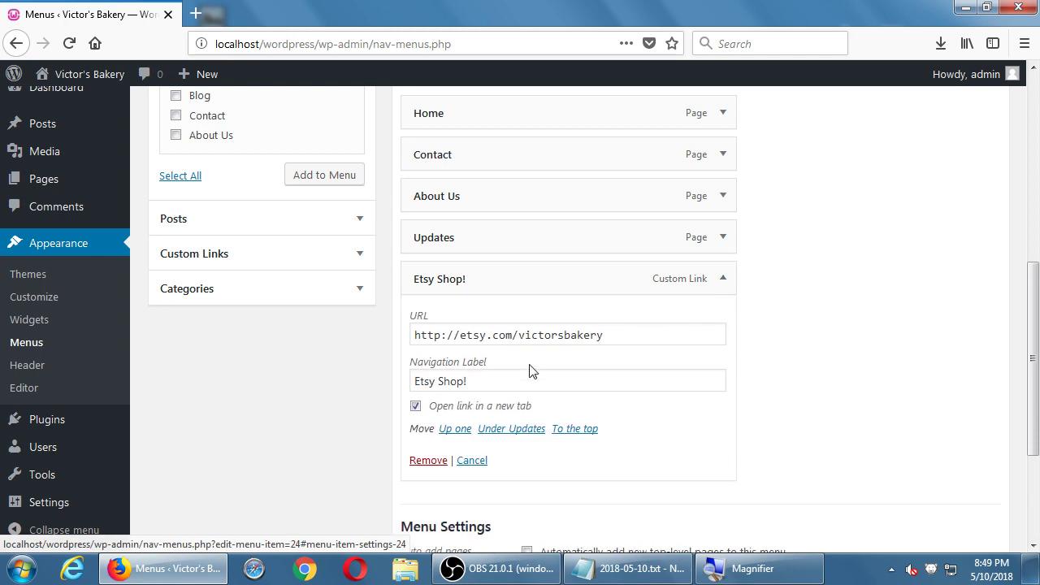
click(474, 415)
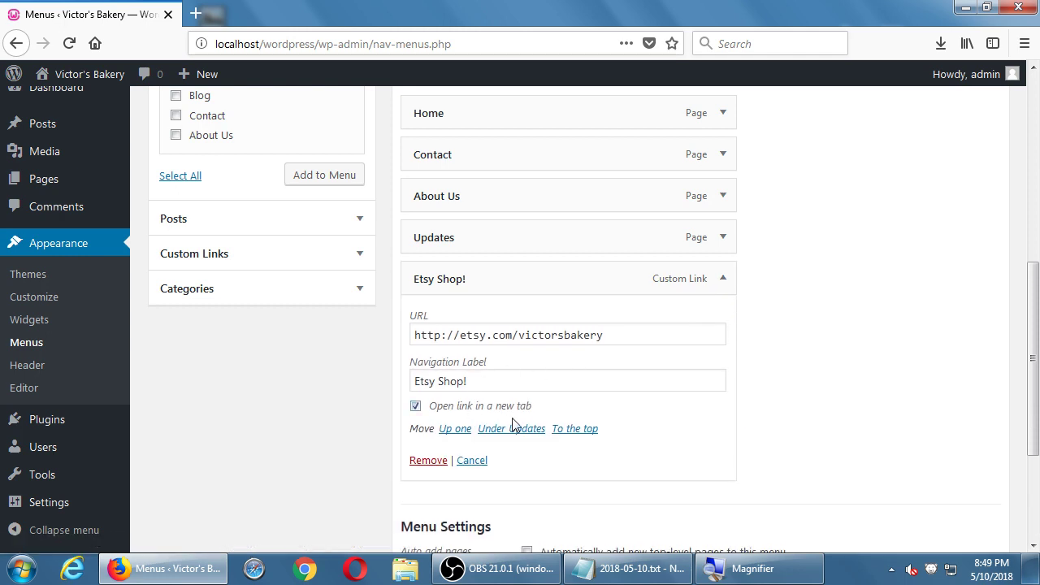
scroll(934, 487, down, 2)
click(957, 479)
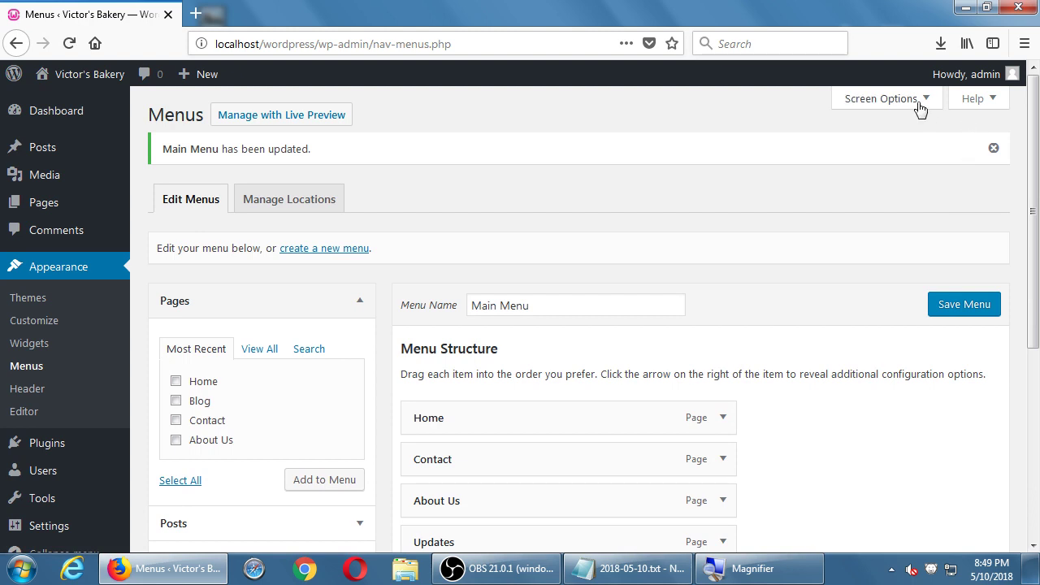
- Enable the Description property and type 'fddffd' as Etsy Shop!'s description
click(919, 105)
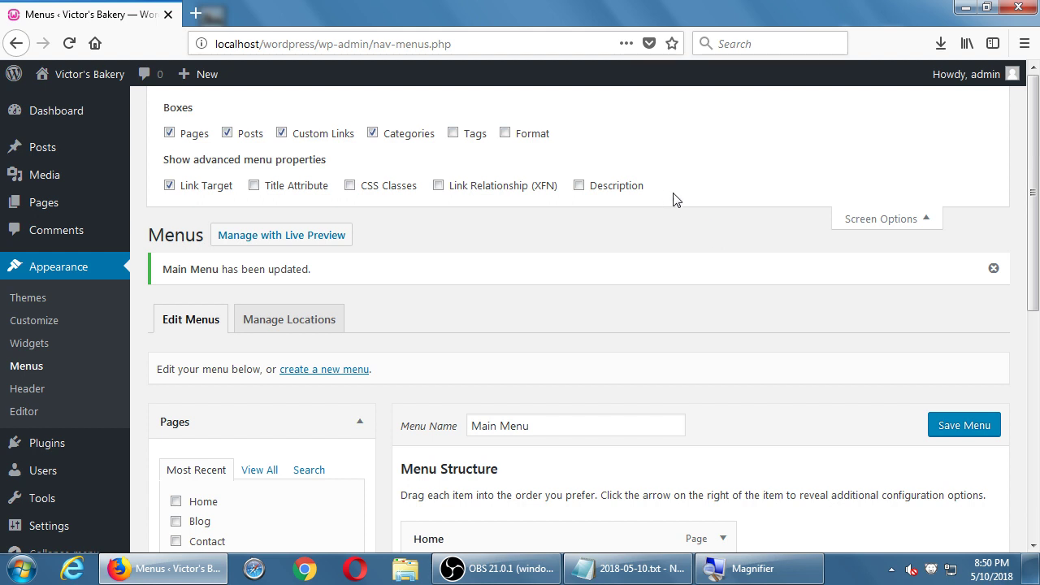
click(624, 199)
double_click(616, 189)
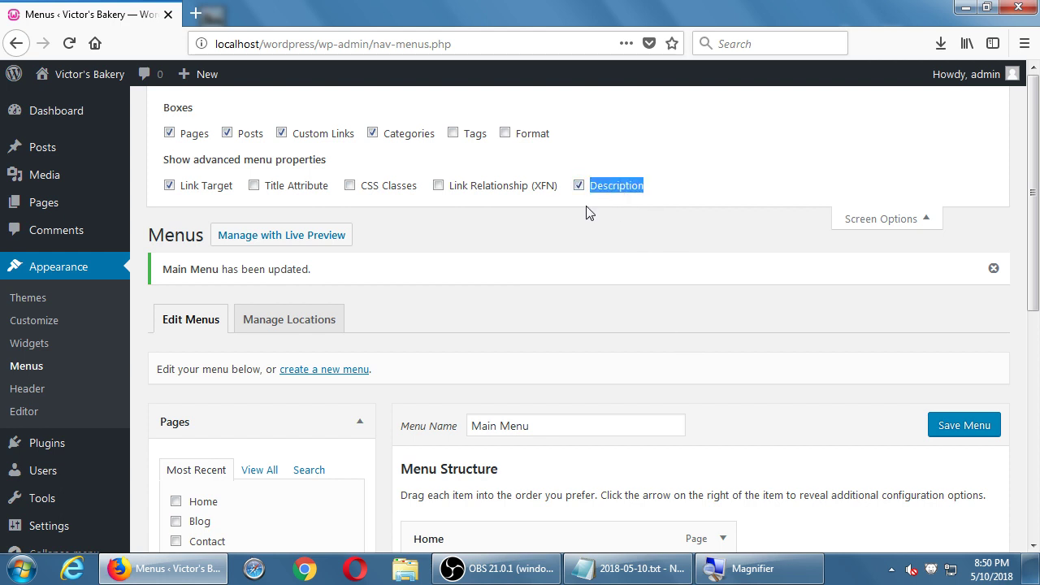
scroll(618, 244, down, 5)
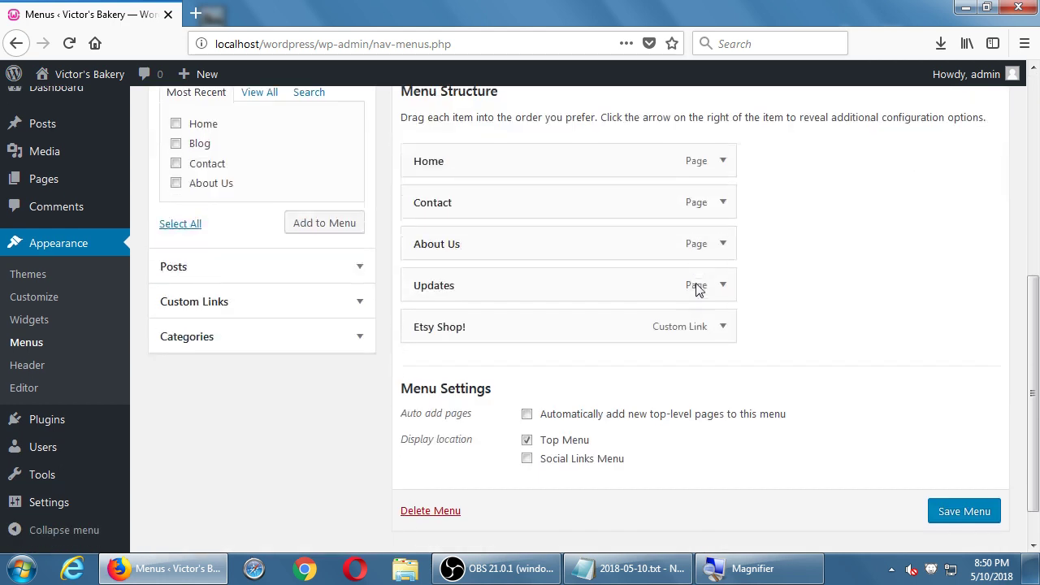
click(719, 328)
scroll(718, 327, down, 3)
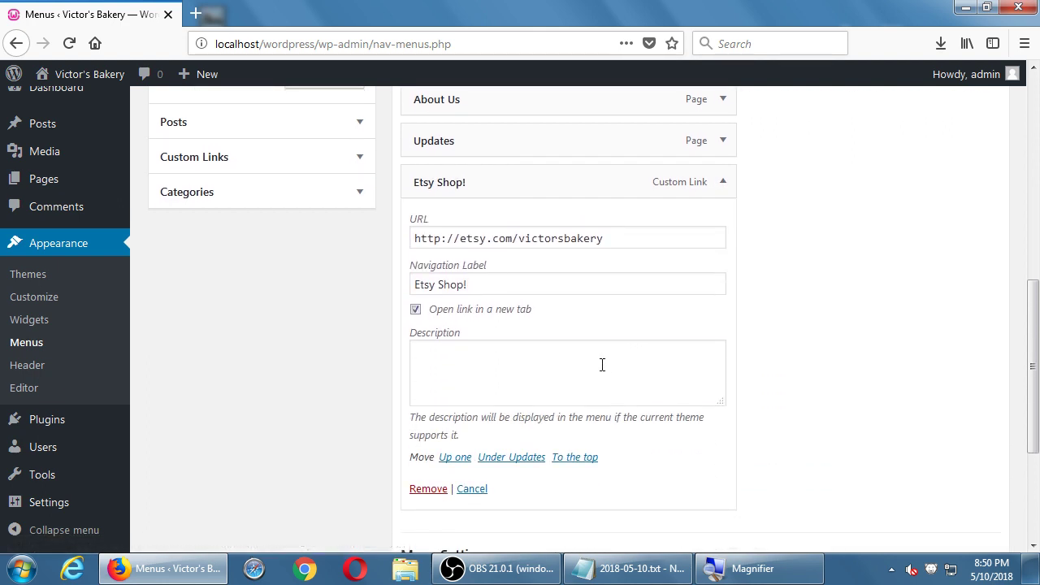
click(602, 365)
text(fddffd)
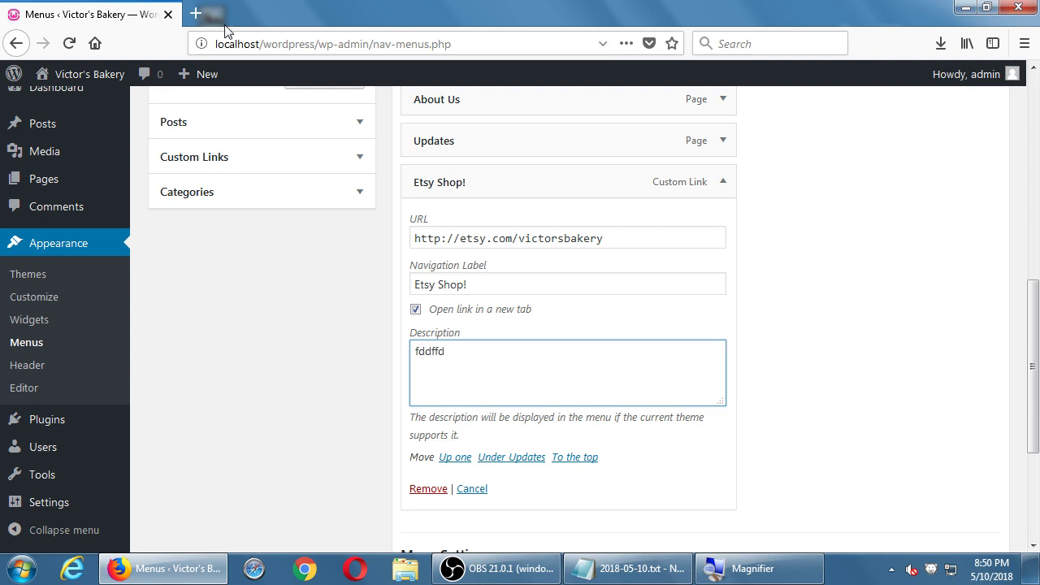
click(197, 14)
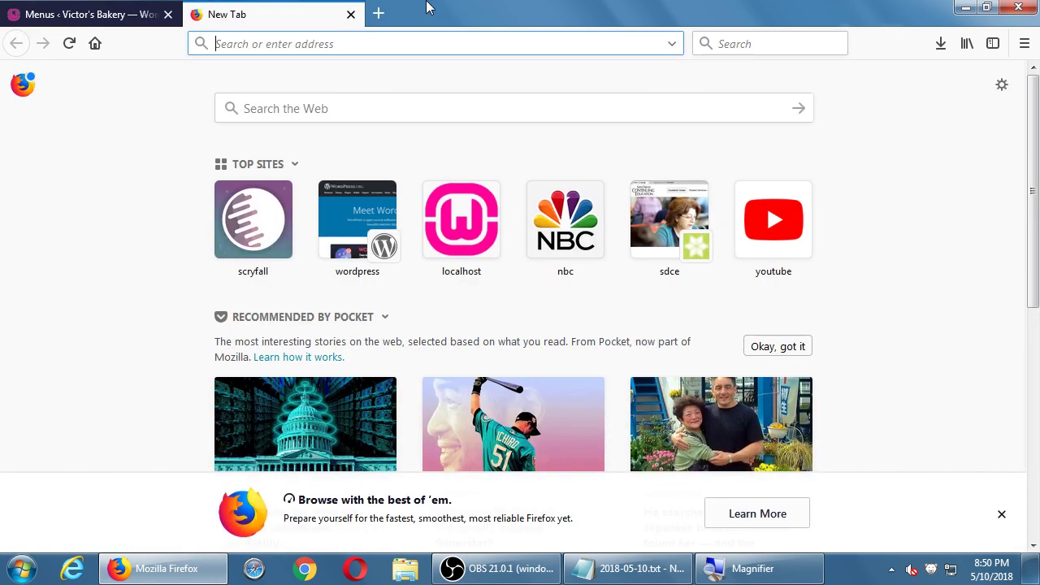
click(528, 415)
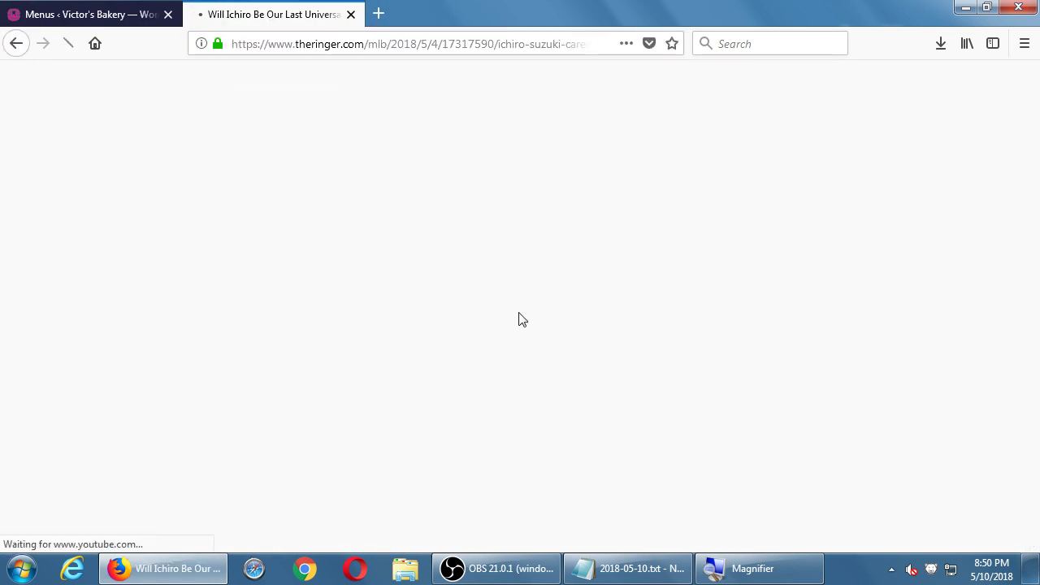
scroll(232, 314, down, 5)
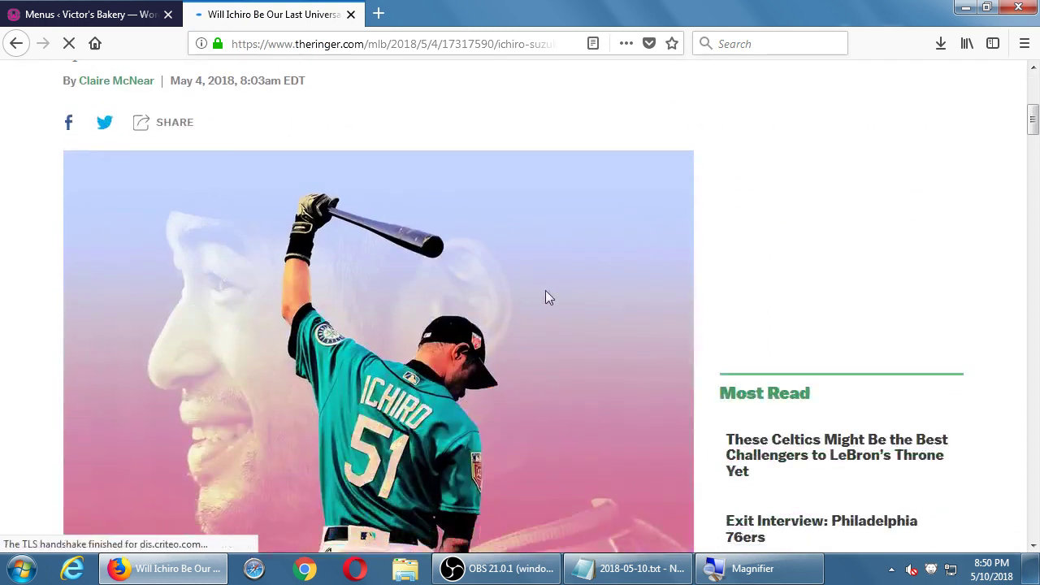
scroll(617, 231, down, 2)
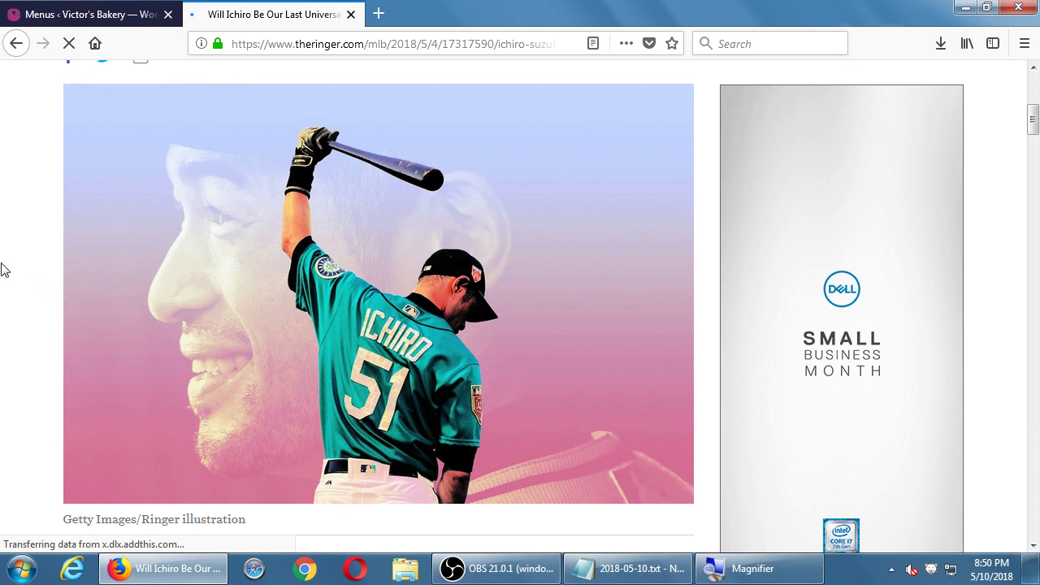
scroll(38, 290, down, 5)
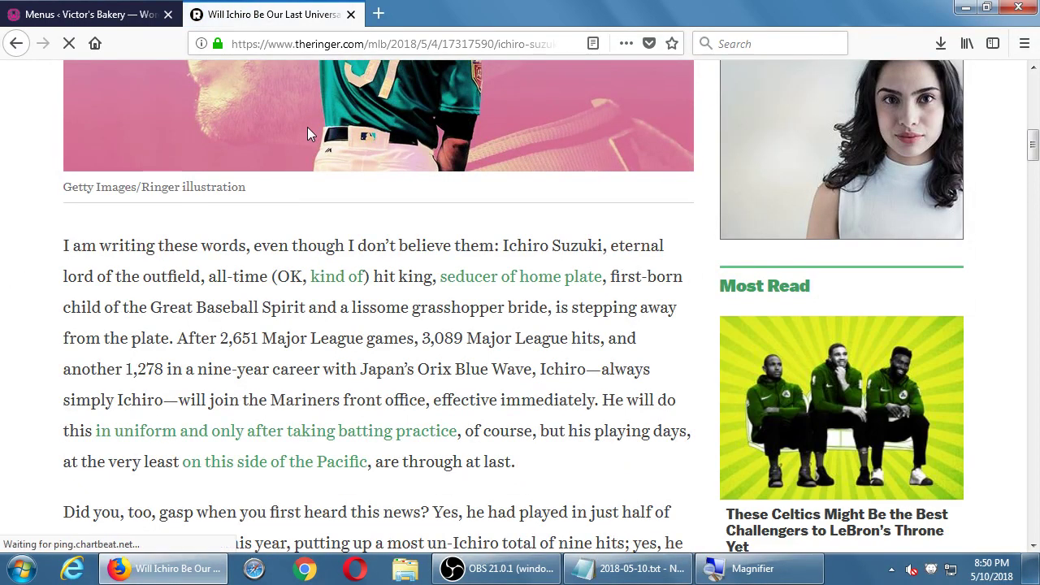
click(351, 15)
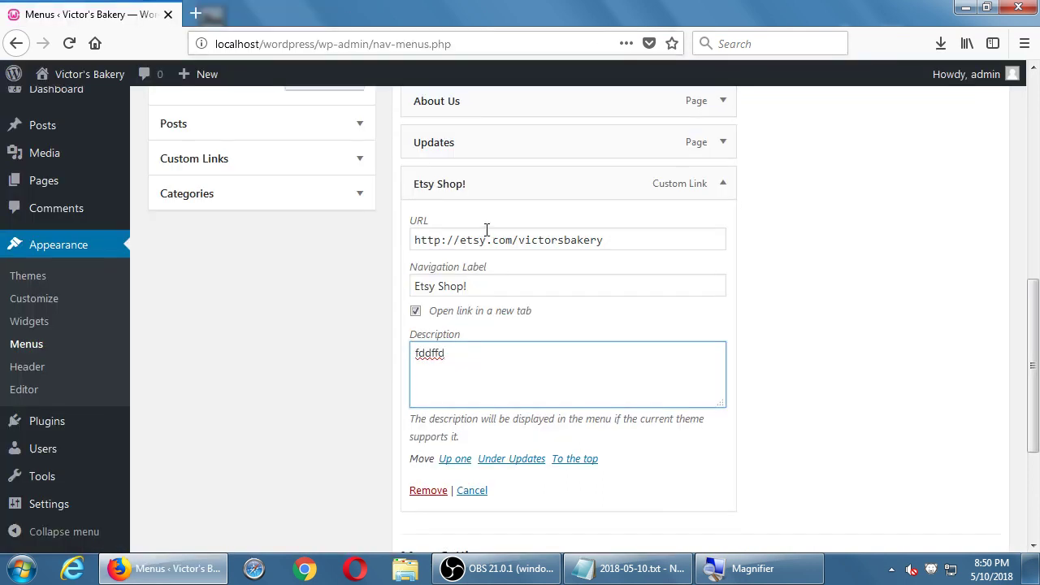
- Enable Title Attribute in Screen Options and click into Etsy Shop!'s Title Attribute field
scroll(722, 302, up, 6)
scroll(727, 302, up, 3)
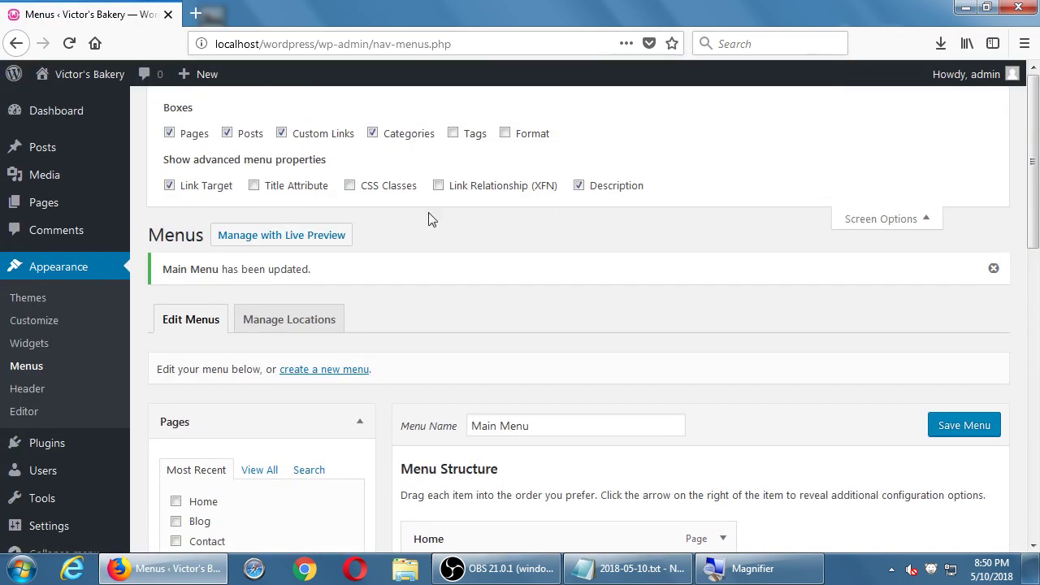
click(276, 187)
scroll(430, 263, down, 5)
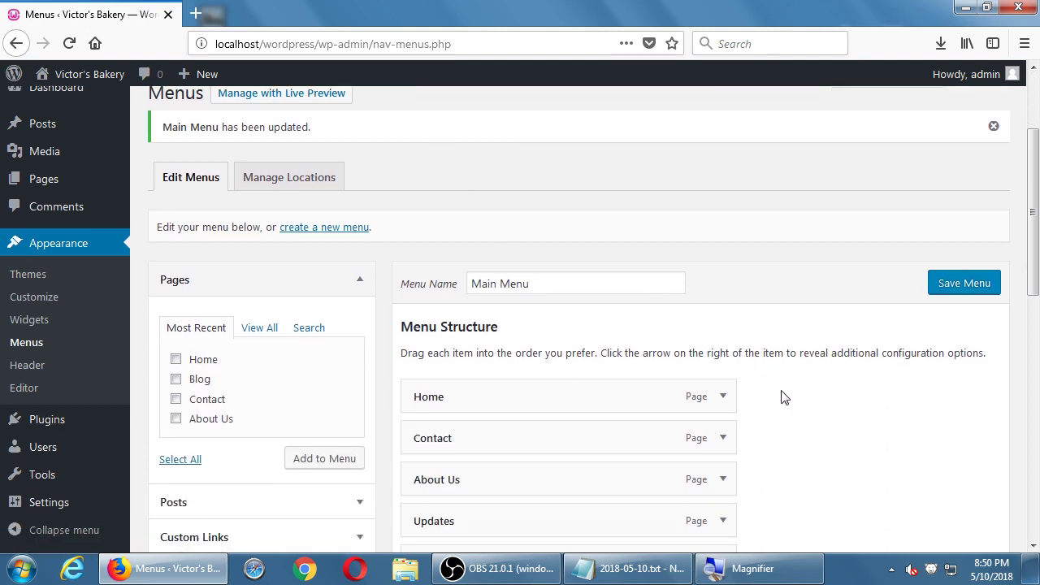
scroll(754, 439, down, 3)
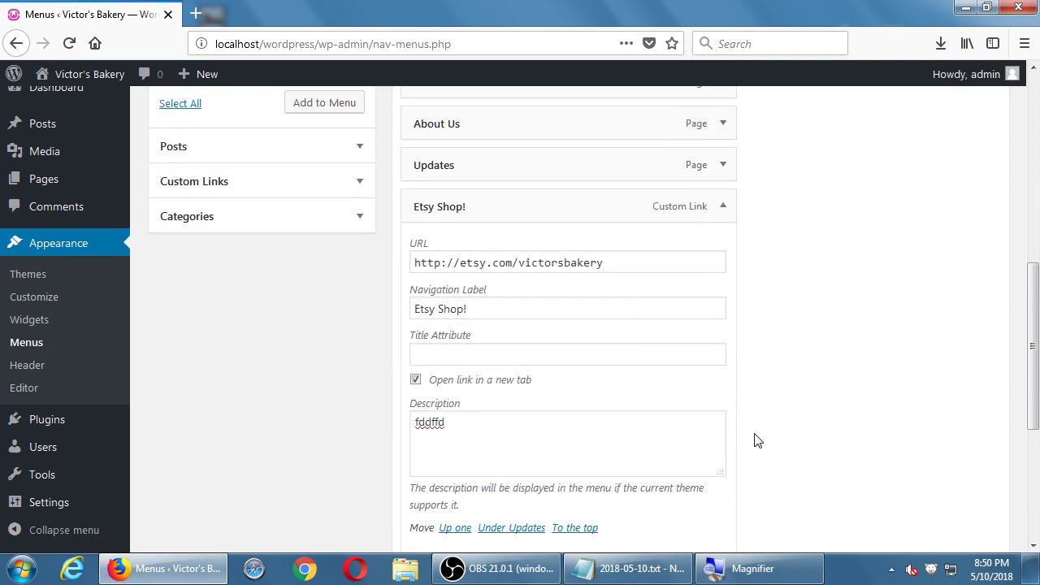
key(super+plus)
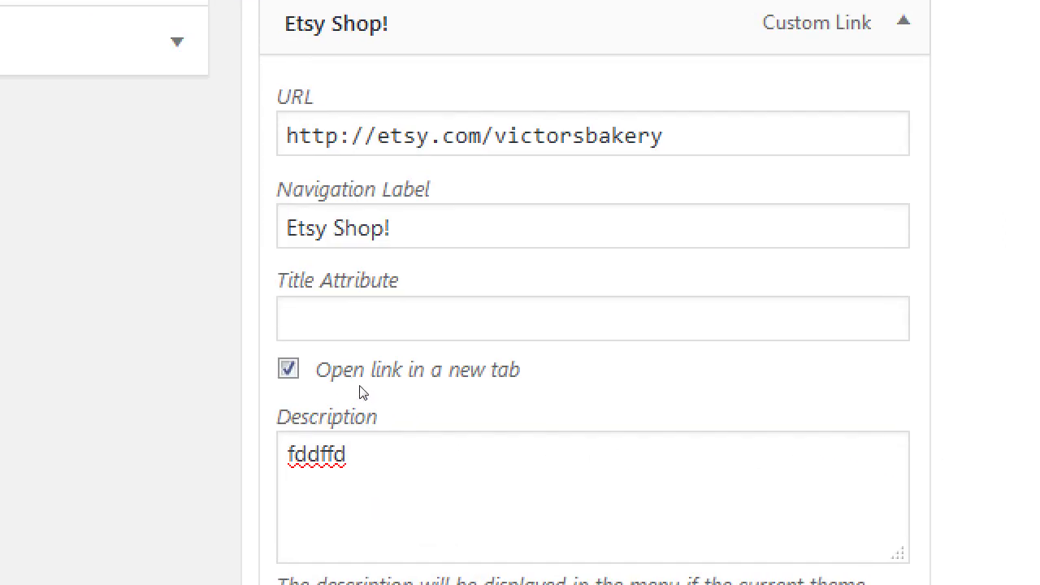
click(445, 354)
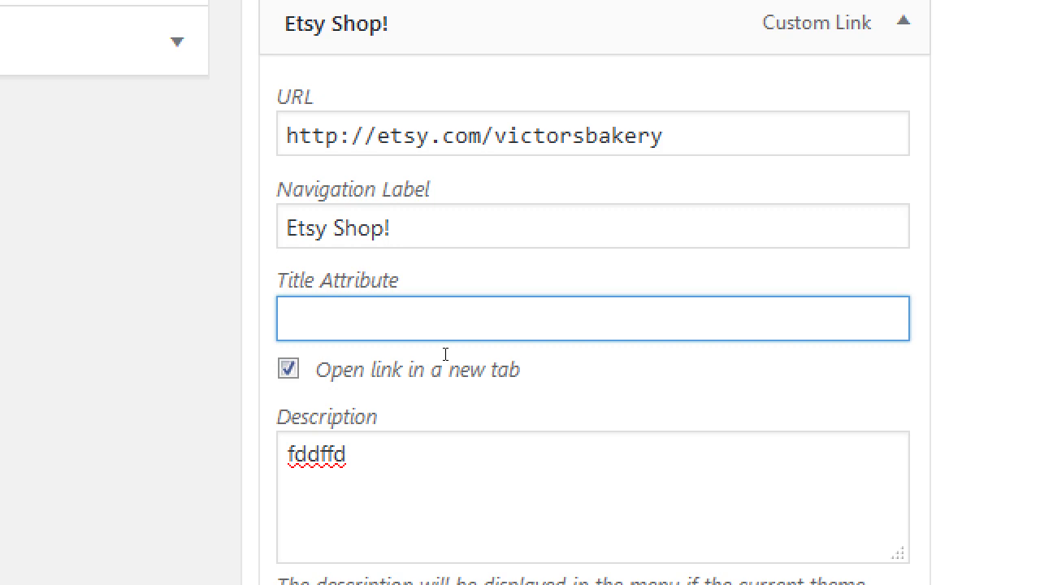
- Enter title 'Visit our cool merch!' and remove the '!' from the Etsy Shop! label
text(Visit our cool merch!)
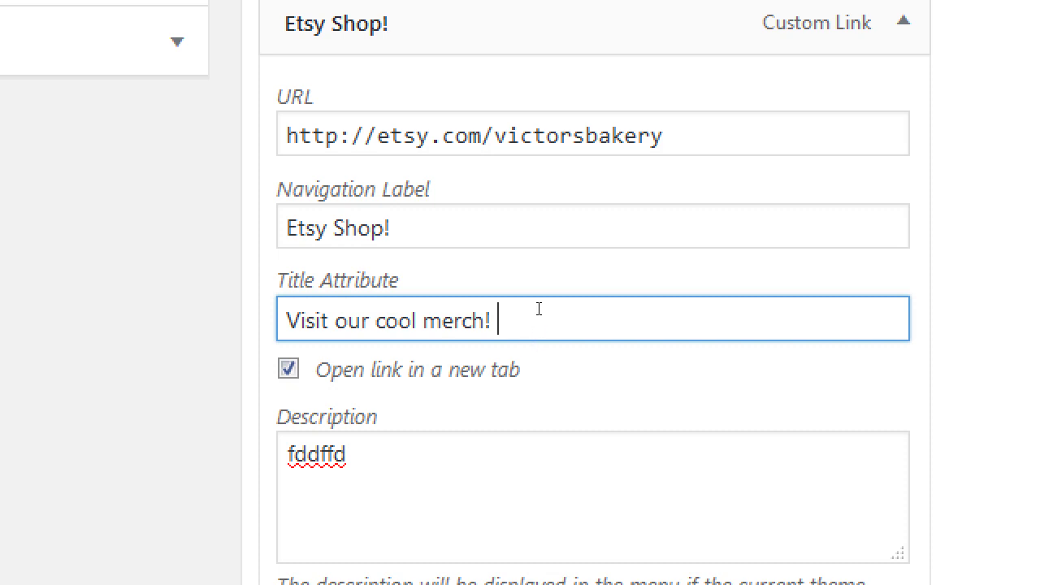
key(shift+Tab)
key(BackSpace)
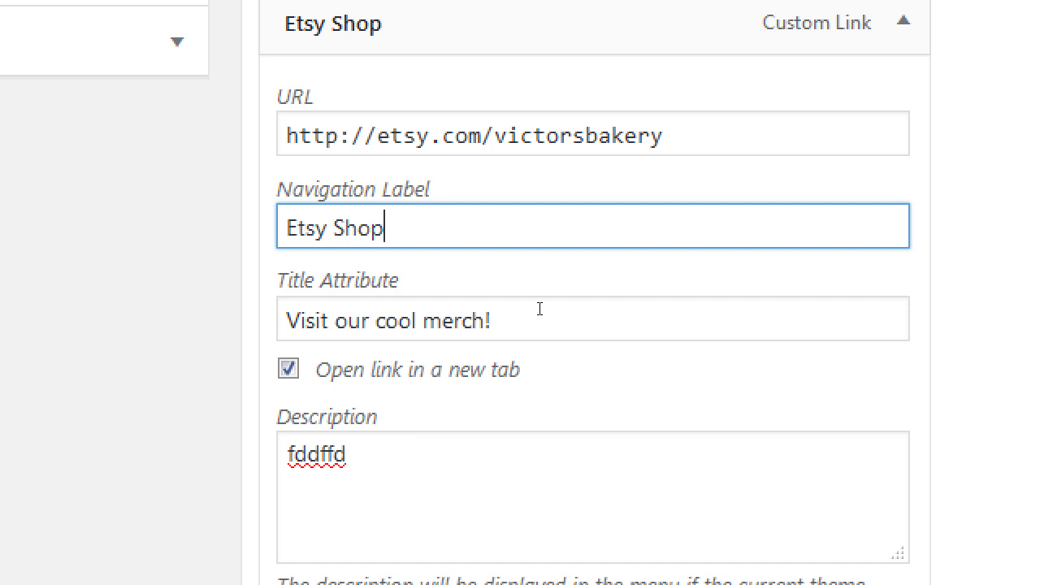
- Save Main Menu with the updated Etsy Shop item
scroll(540, 309, up, 5)
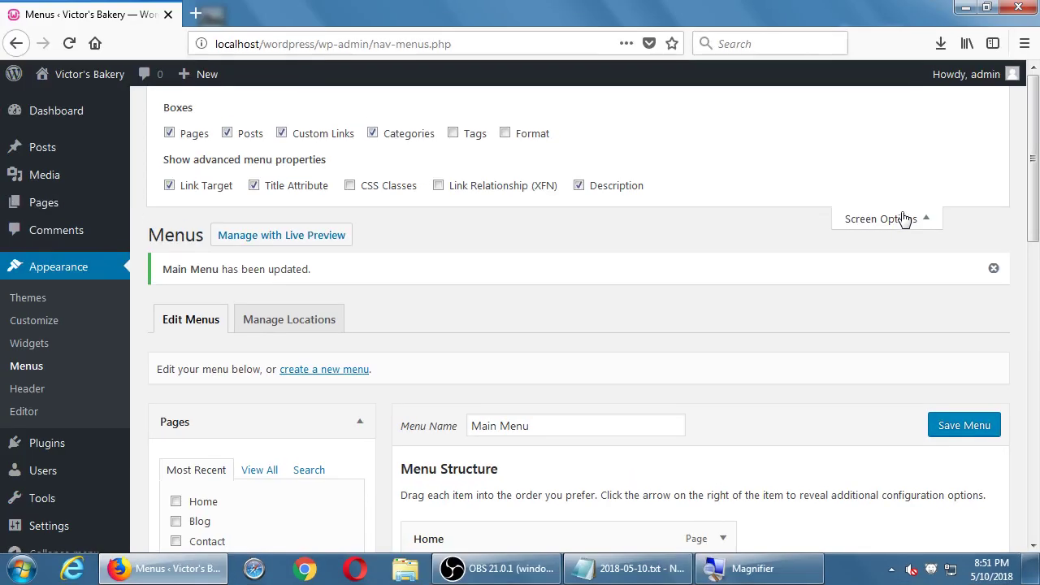
click(904, 219)
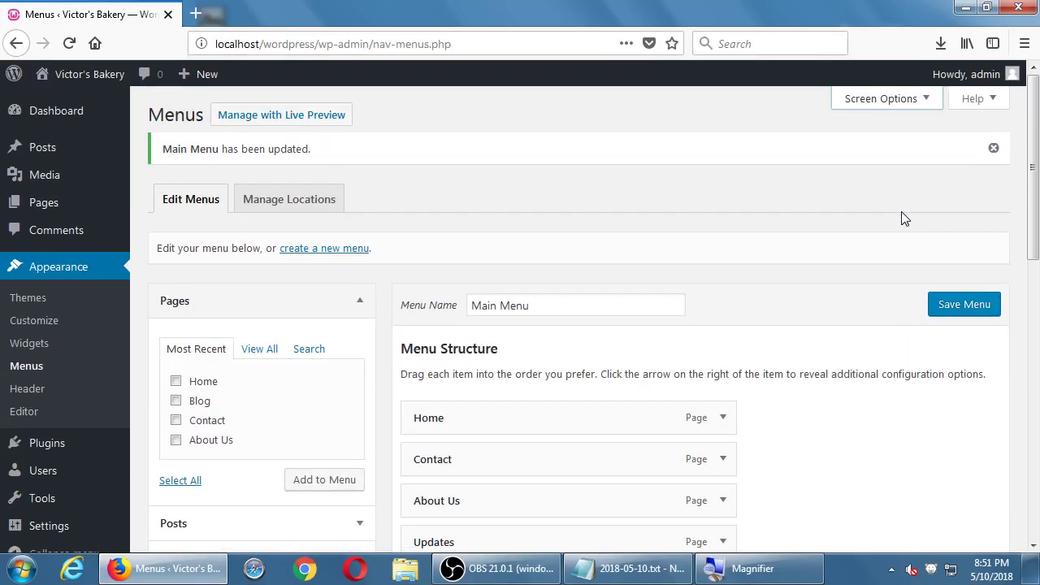
click(872, 98)
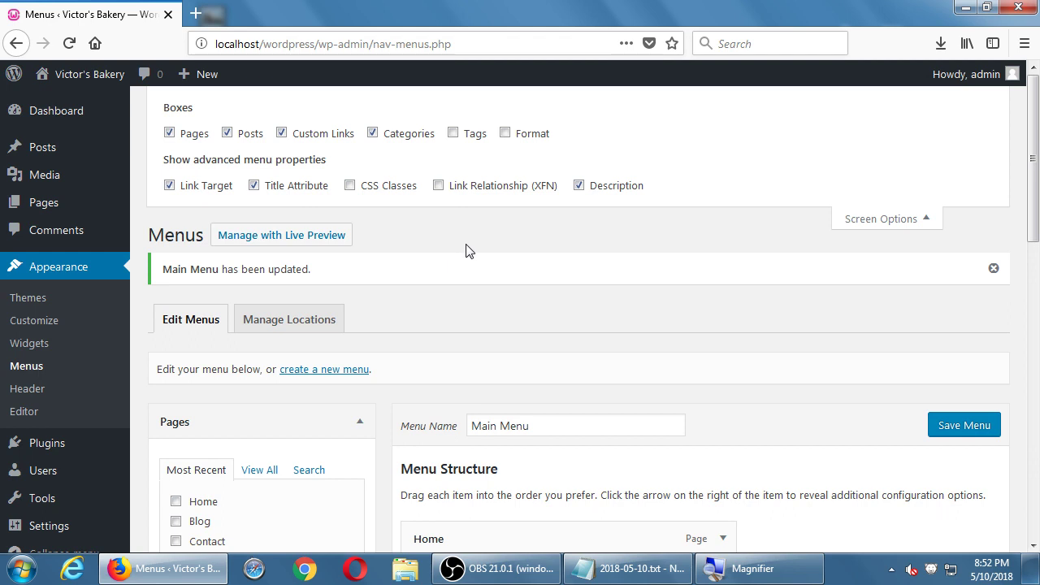
click(963, 431)
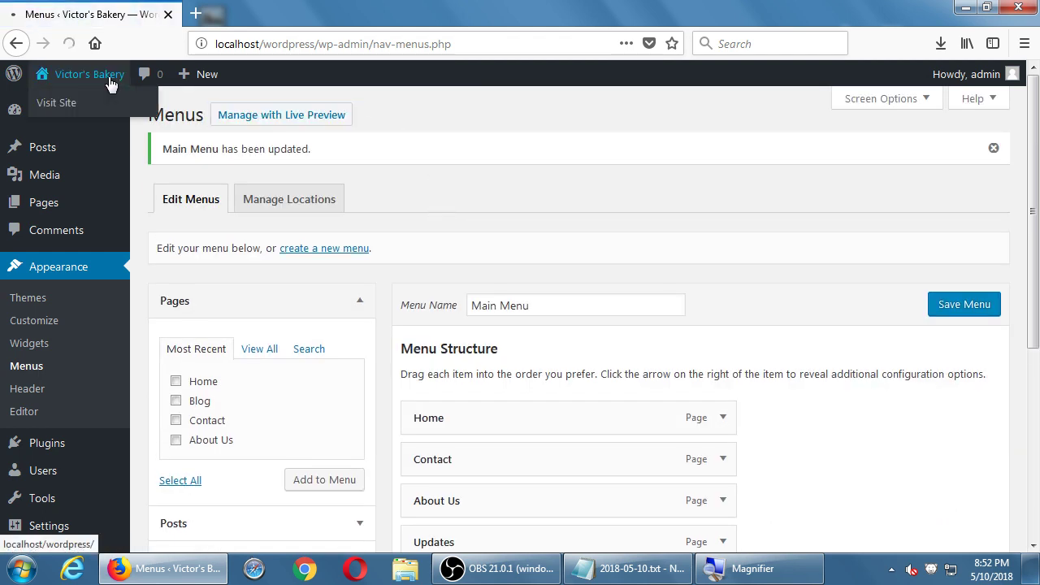
- Visit the Victor's Bakery front page and scroll to check the Etsy Shop menu link
click(112, 81)
scroll(766, 350, down, 4)
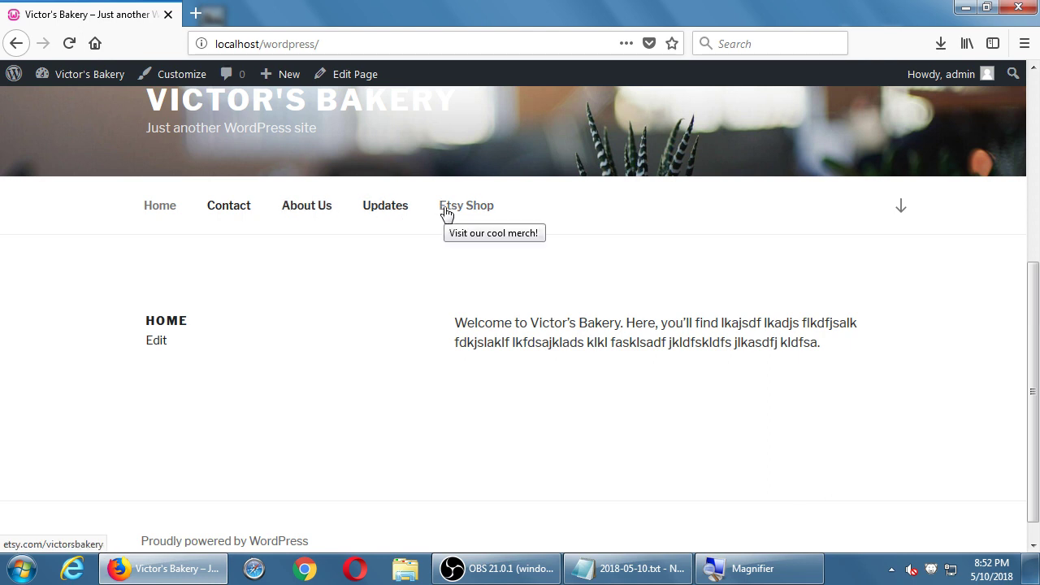
scroll(422, 289, up, 4)
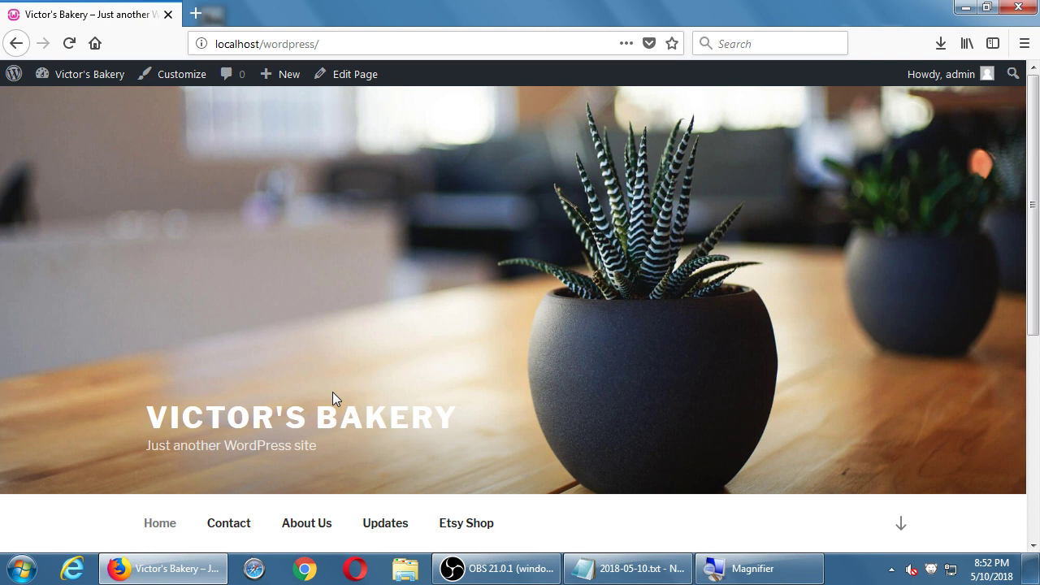
- Open Appearance > Editor from the dashboard, then back out of its warning
click(78, 81)
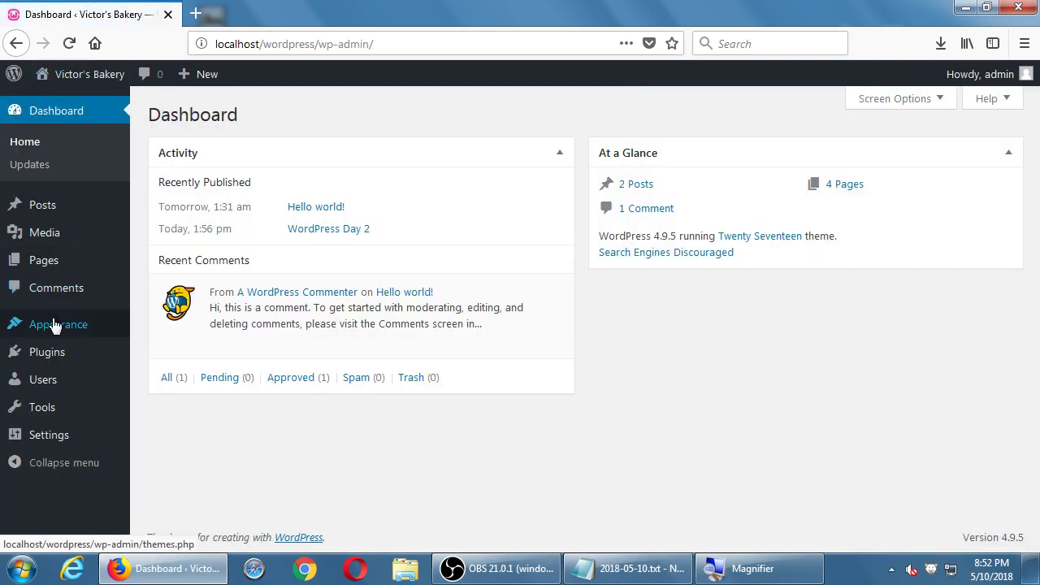
mouse_move(58, 332)
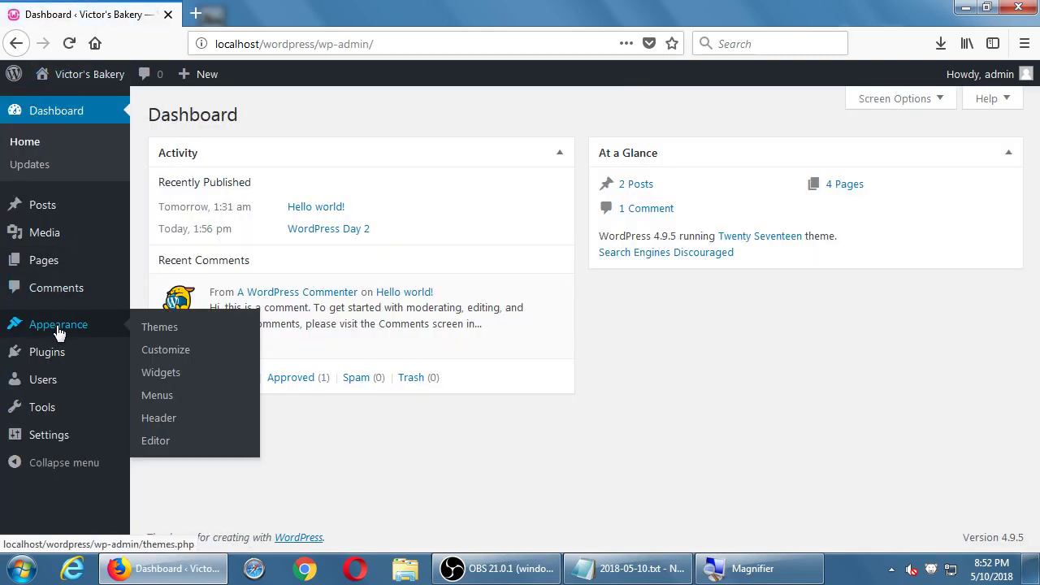
click(155, 442)
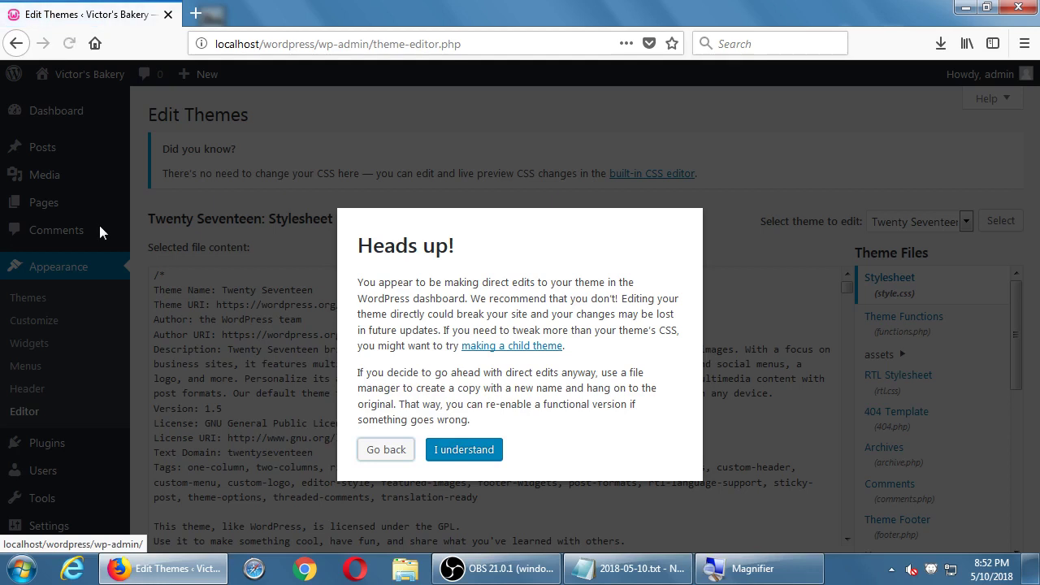
key(alt+Left)
- Open Appearance > Menus and scroll to the Main Menu structure
mouse_move(94, 326)
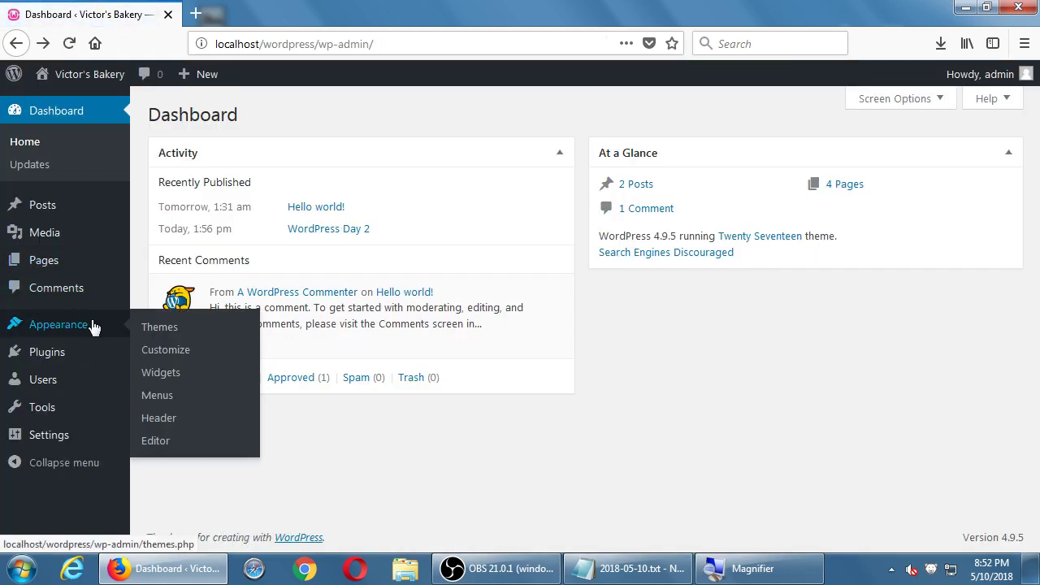
click(174, 400)
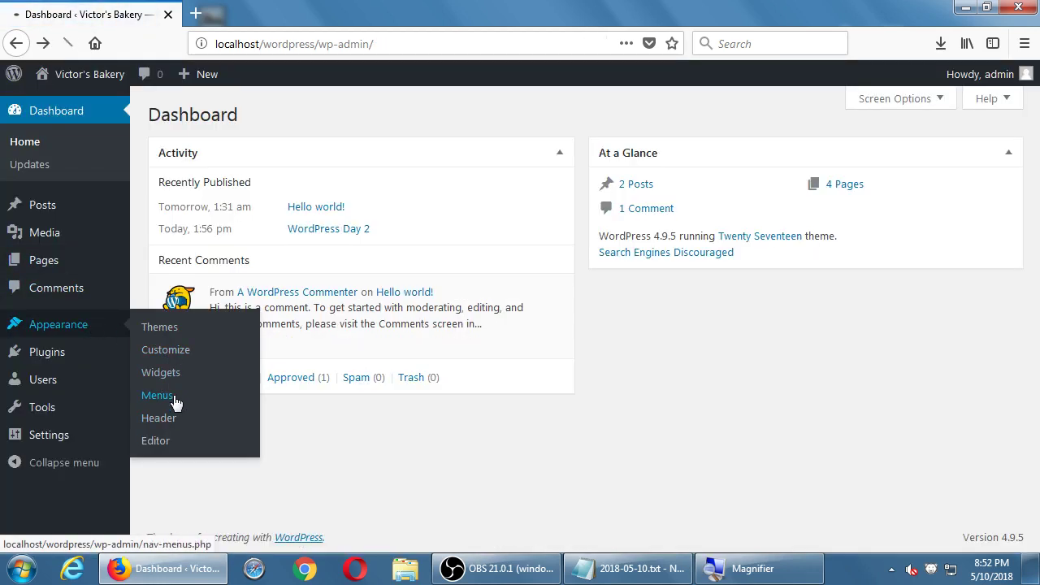
scroll(399, 330, down, 3)
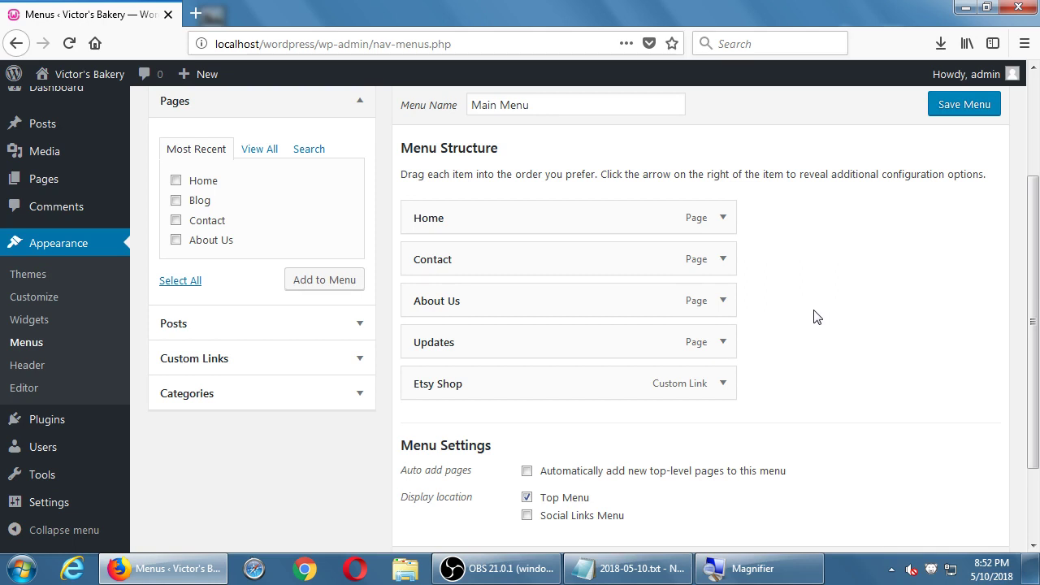
key(ctrl+u)
scroll(704, 317, down, 3)
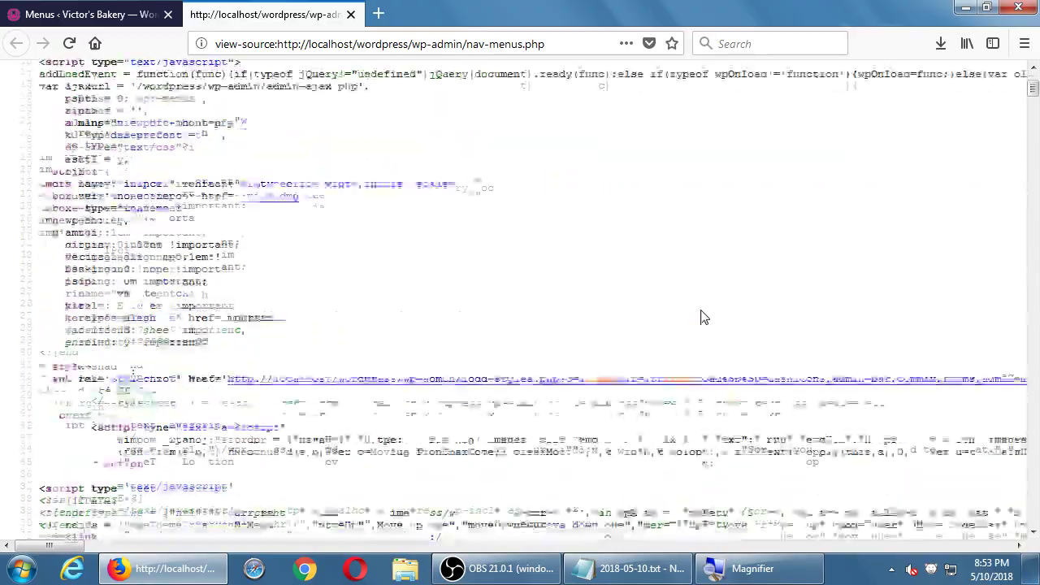
scroll(703, 317, down, 10)
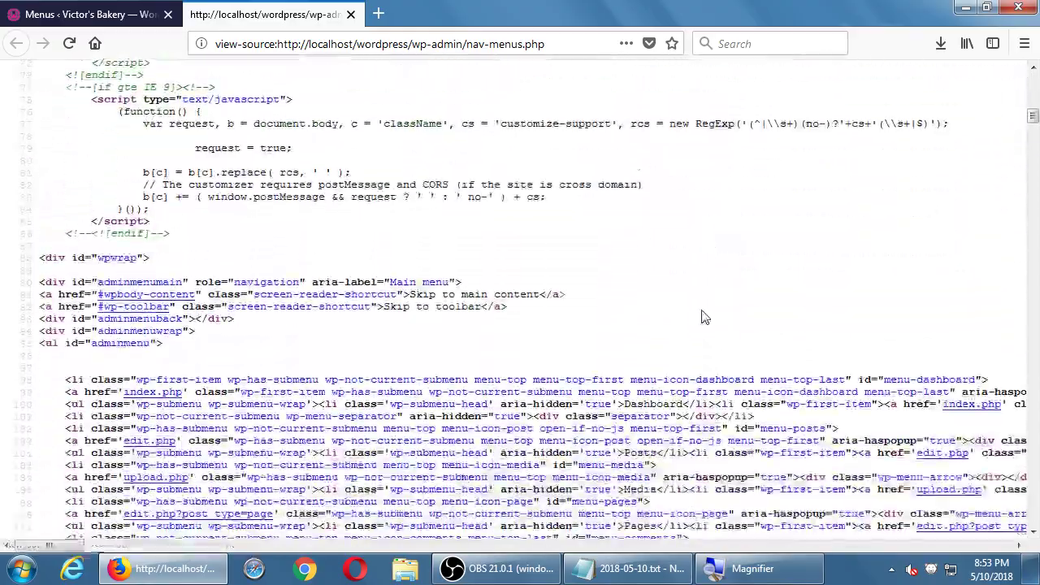
scroll(704, 317, down, 6)
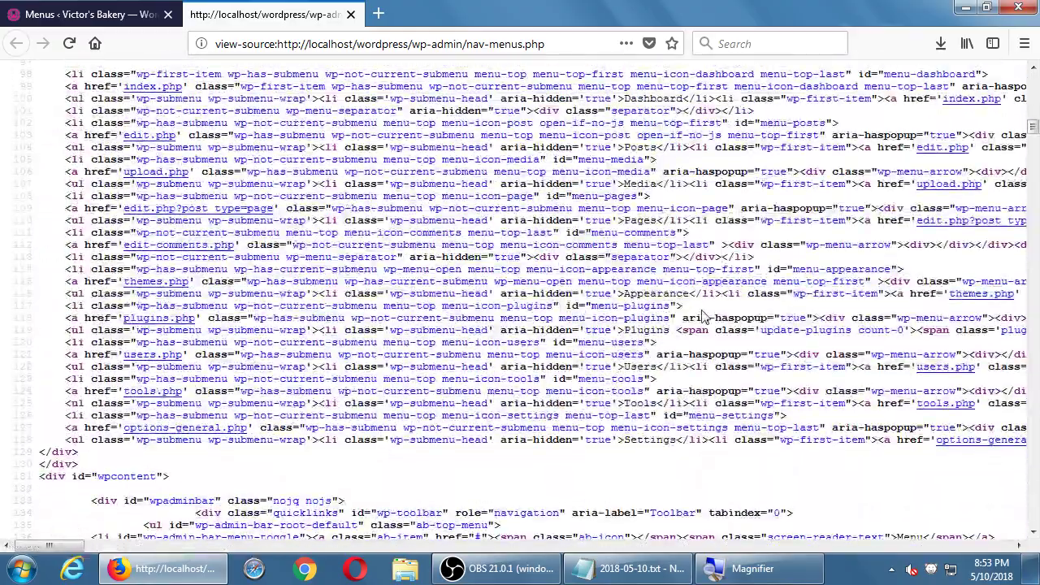
scroll(703, 317, down, 3)
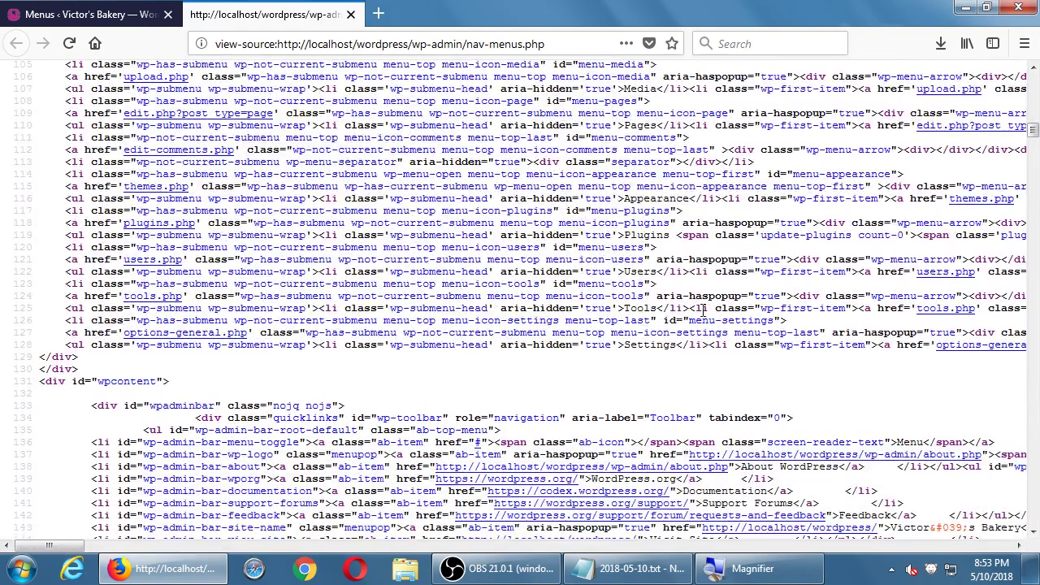
key(super+plus)
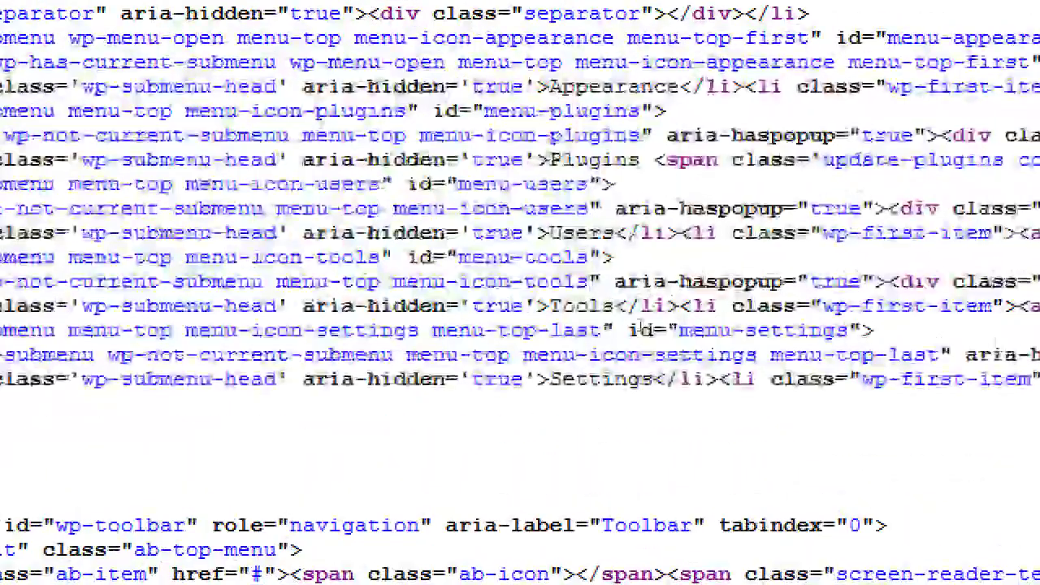
drag(471, 281, 587, 281)
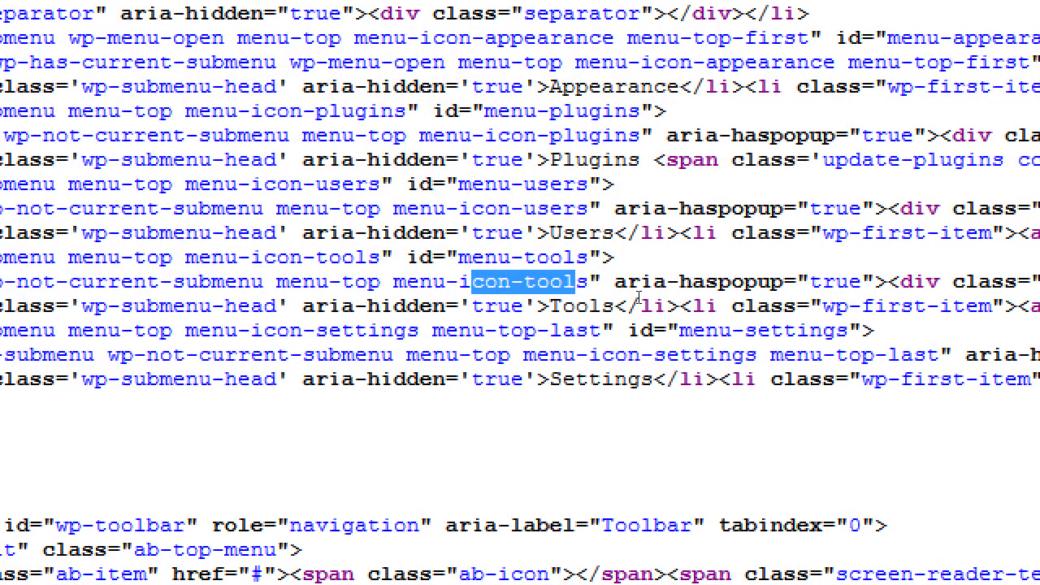
key(super+minus)
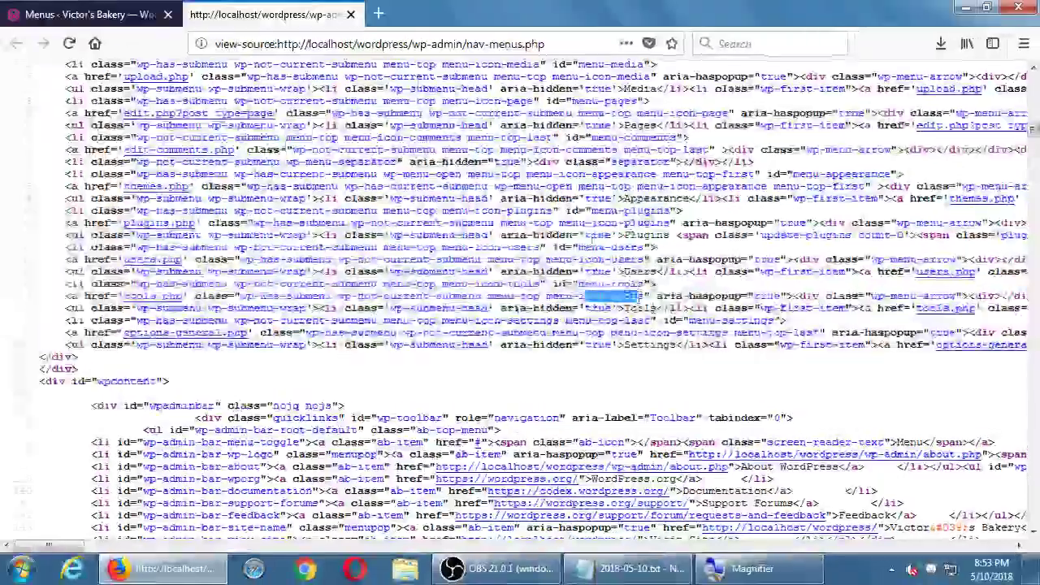
click(351, 15)
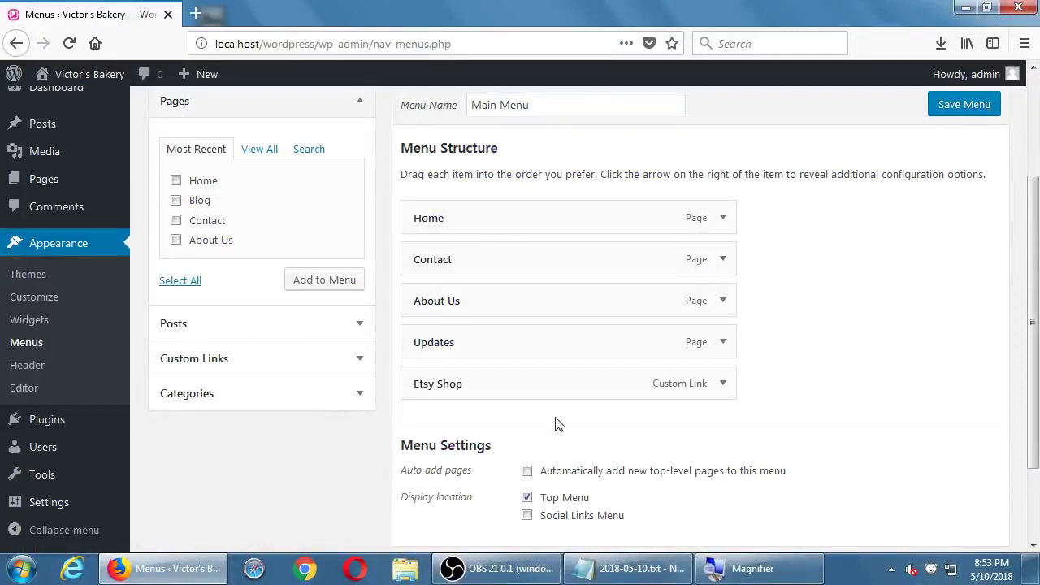
- Add indented line 'Advice: Use Link Target if you are linking to an External Site'
click(628, 569)
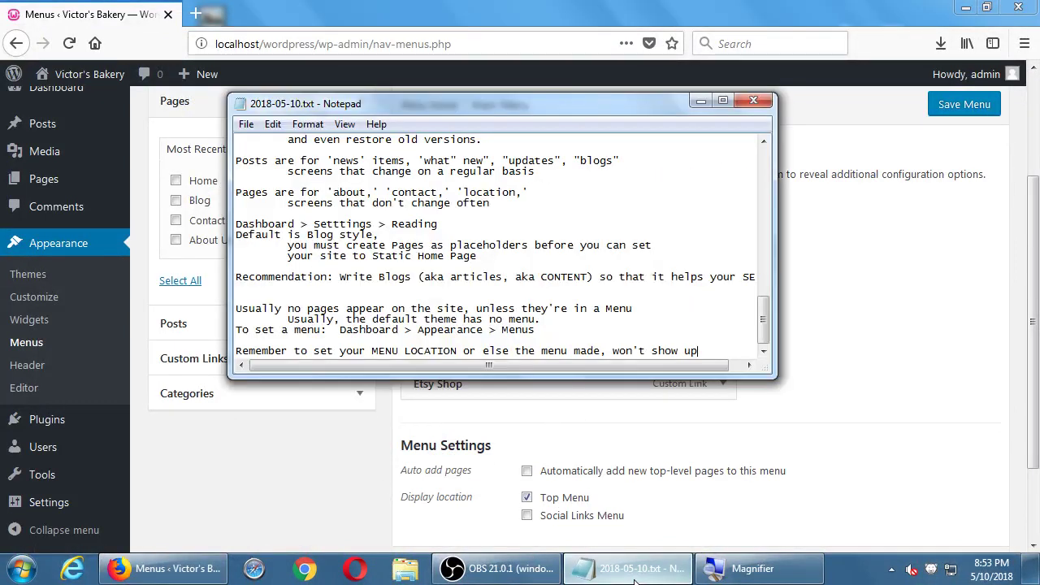
key(super+plus)
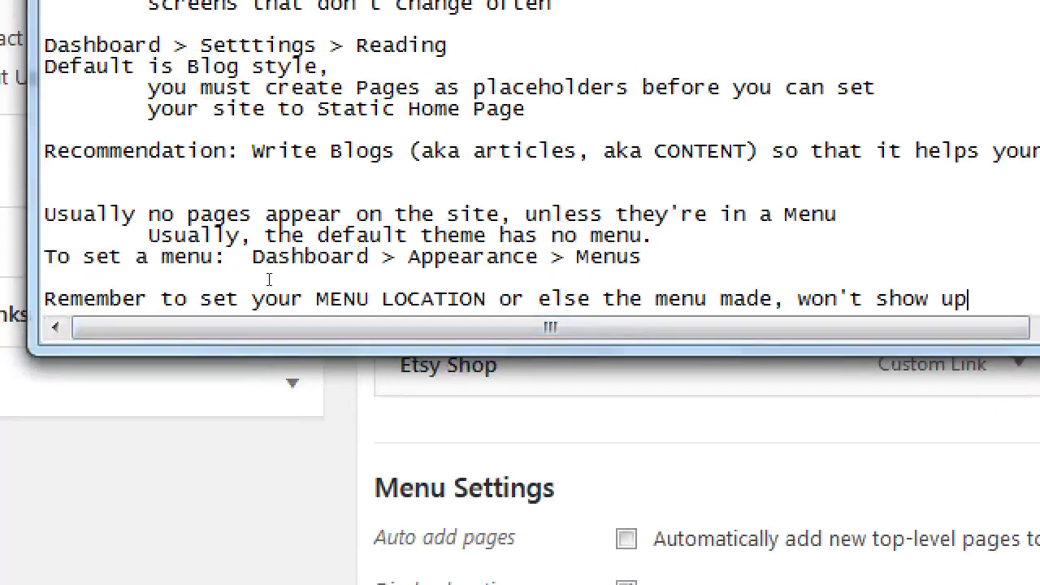
key(Return)
key(Tab)
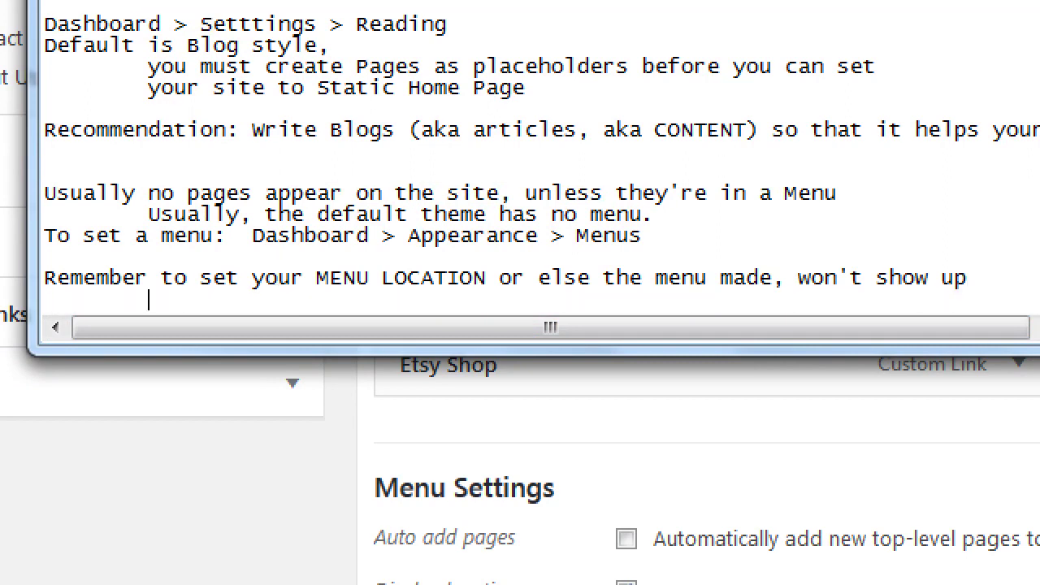
text(Advice: Use )
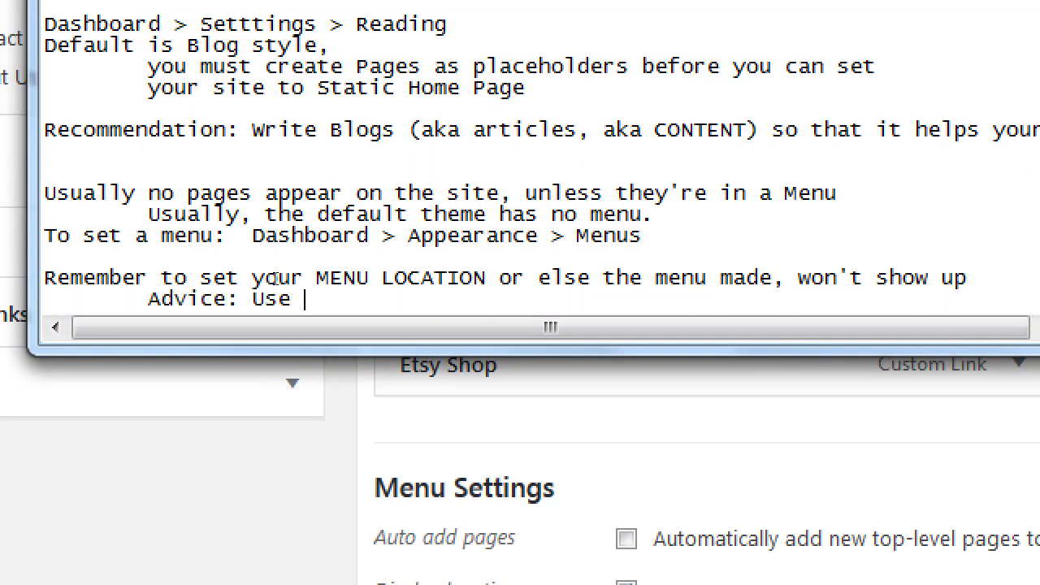
text(Link Target if you)
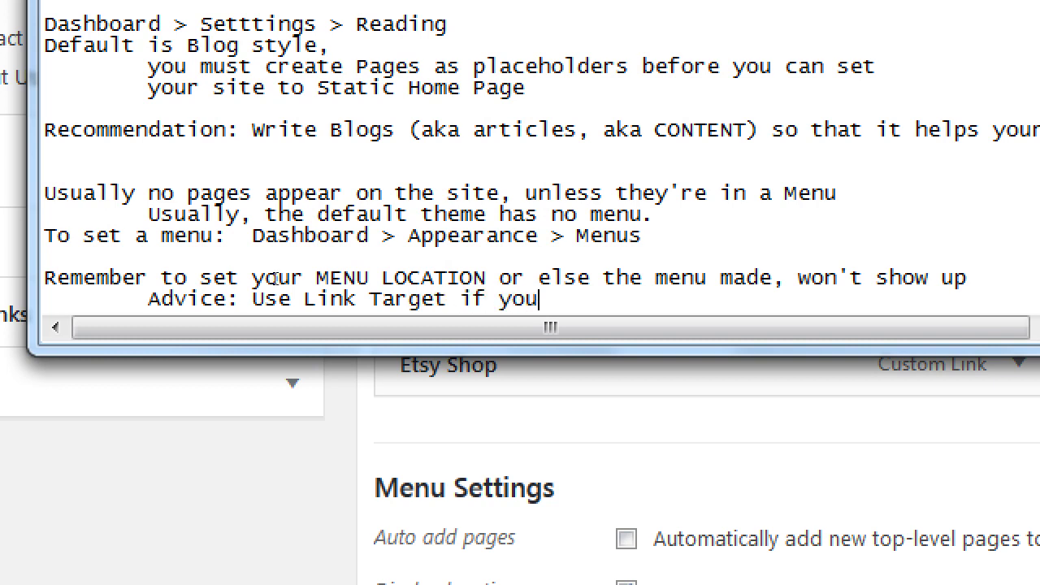
text( are linking to an )
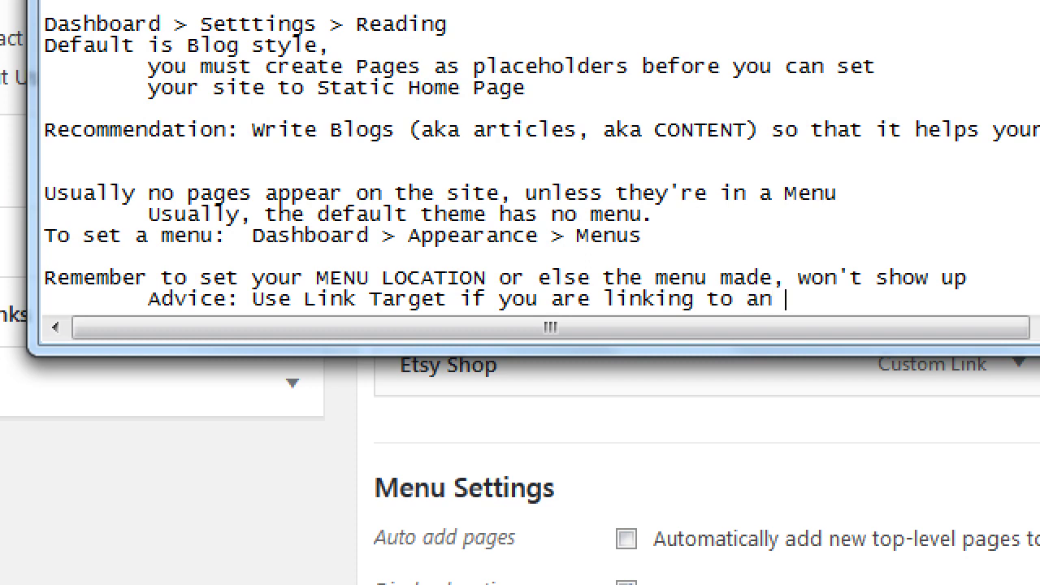
text(External Site)
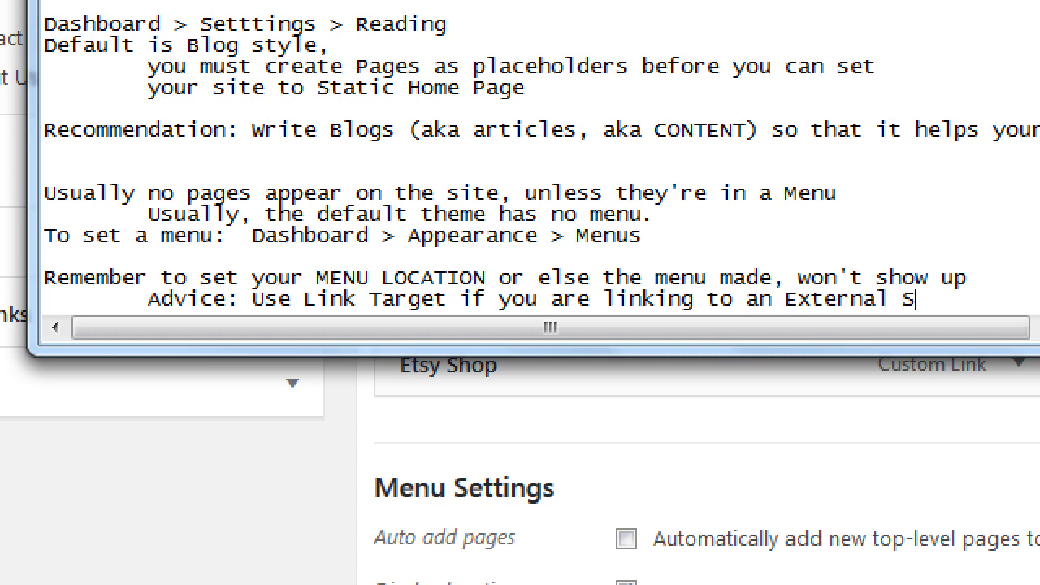
- Add an indented line advising Description (write complete sentences) for SEO
key(Return)
key(Tab)
text(Use)
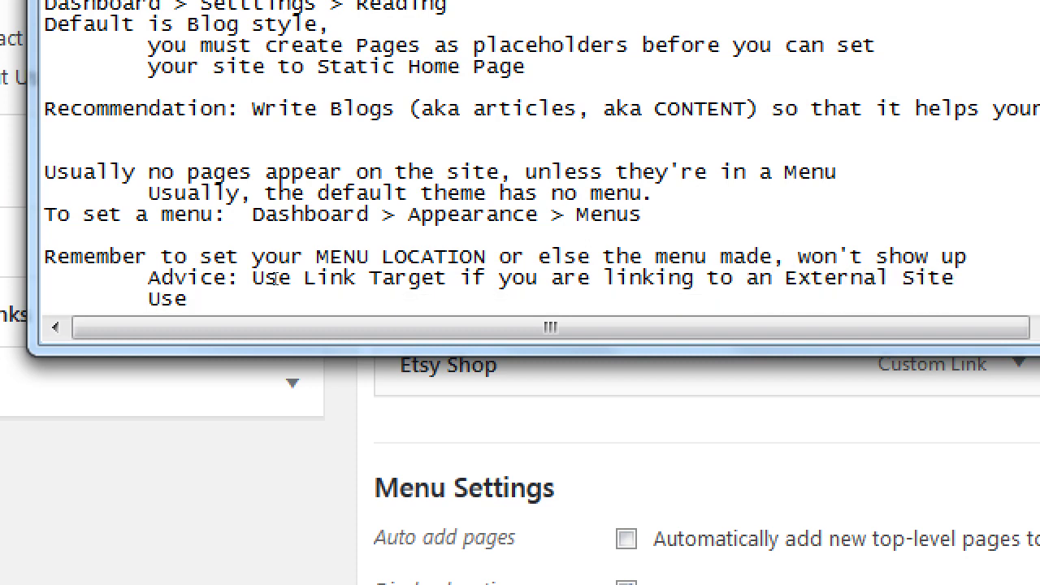
key(Left)
key(Left)
key(Tab)
text(Description)
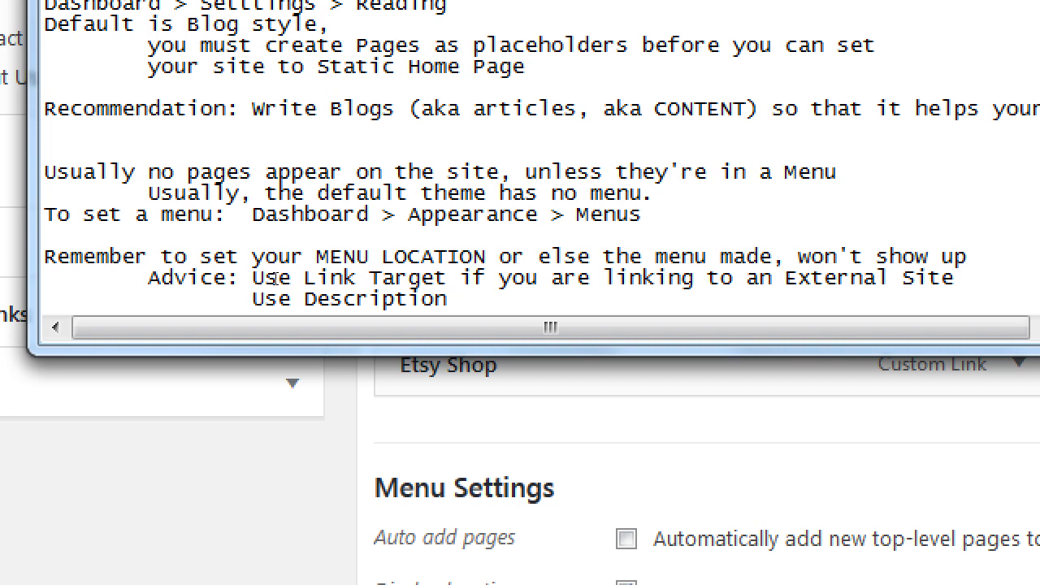
text((write complete sentf)
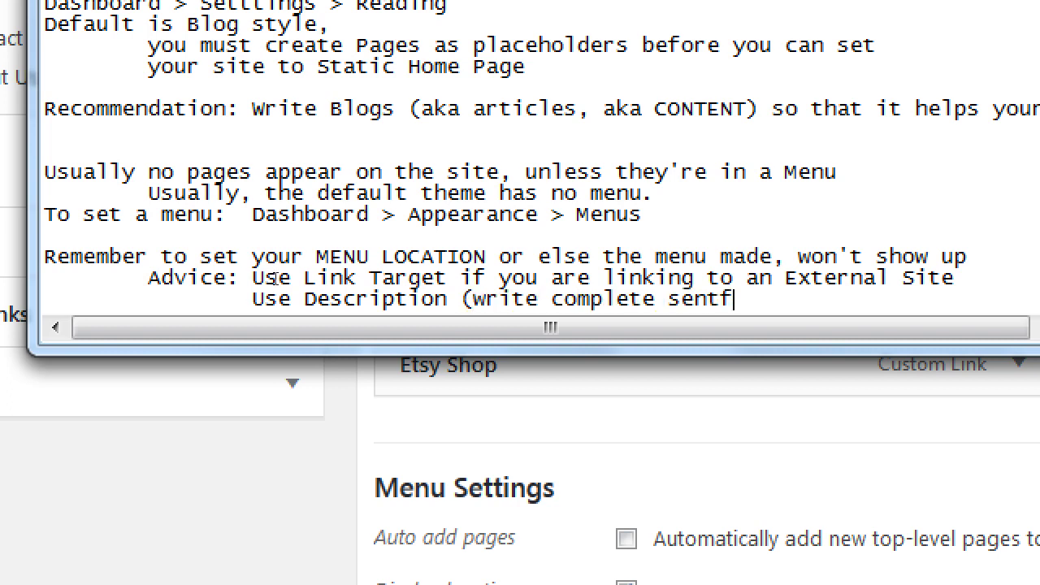
key(BackSpace)
key(BackSpace)
text(tences))
text( to)
key(BackSpace)
key(BackSpace)
key(BackSpace)
text(for SEO)
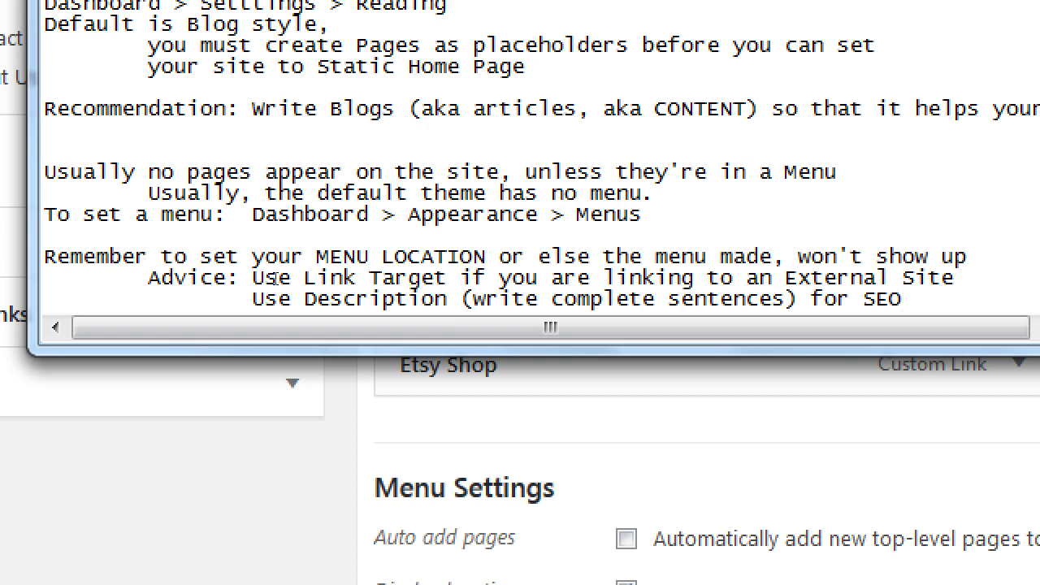
- Add indented line 'Use Title Attribute for a Tool Tip'
key(Return)
key(Tab)
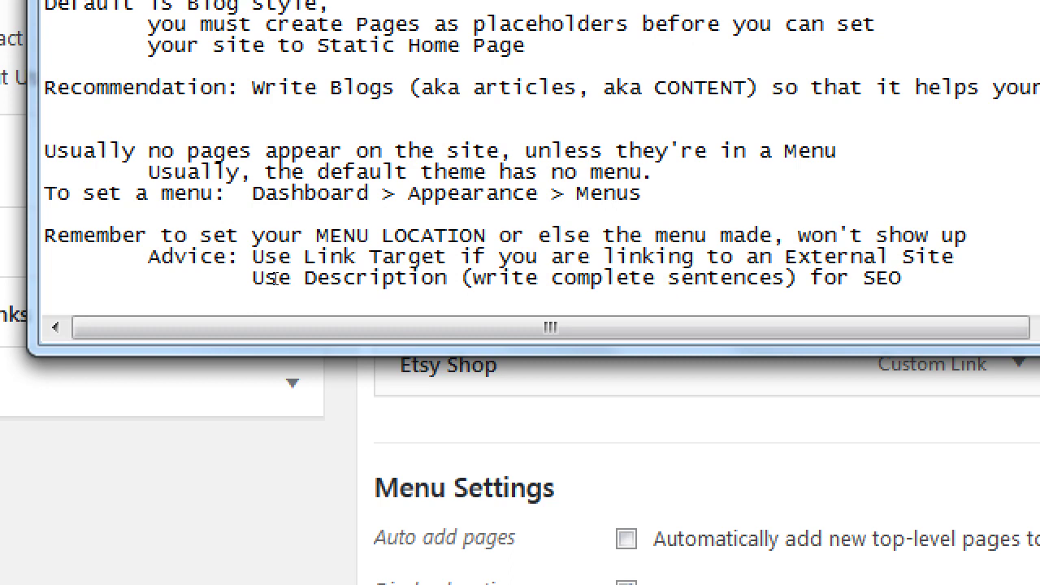
text(Use Title Att)
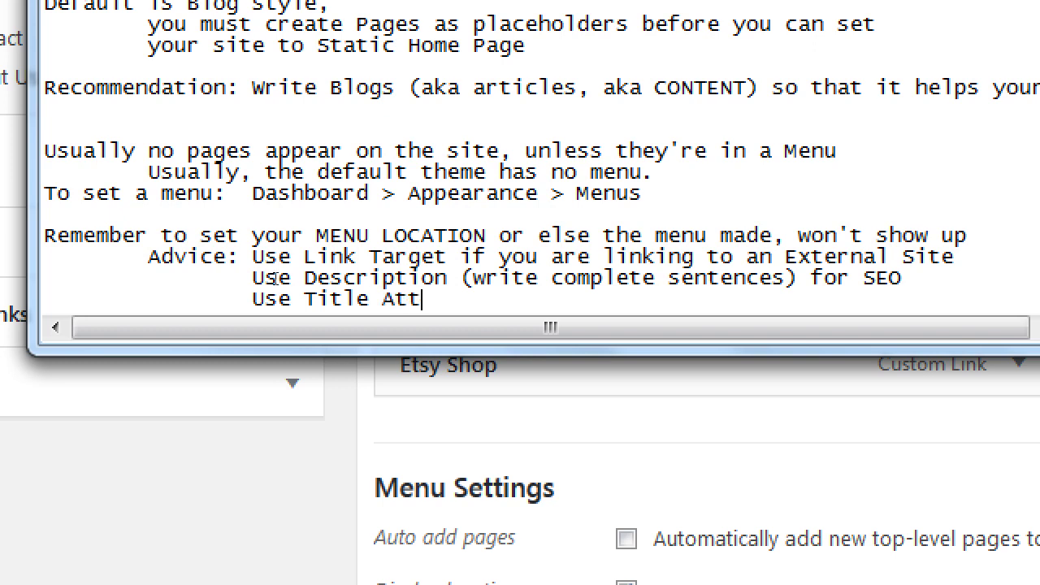
text(ribute for a Too)
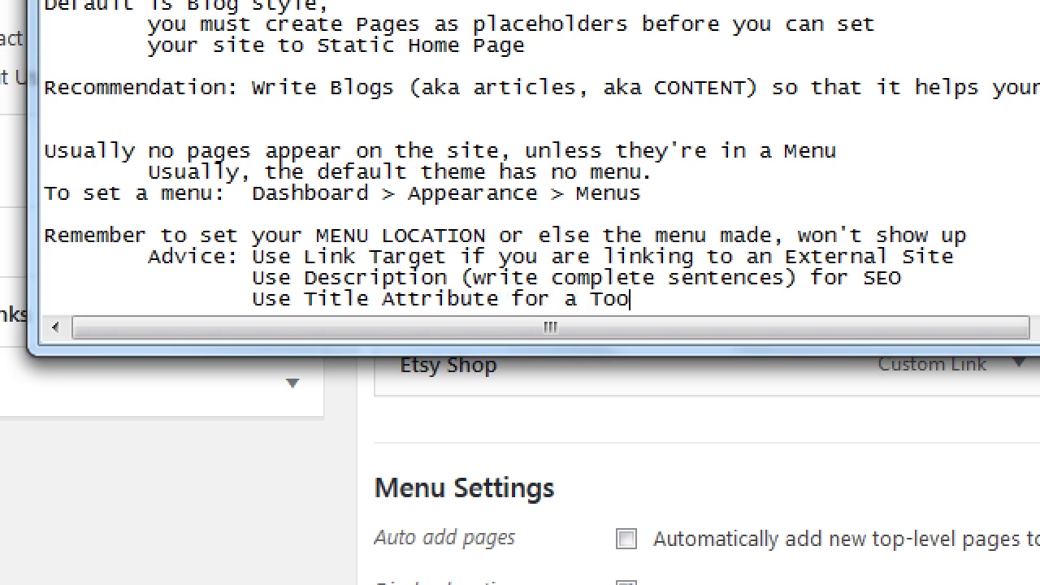
text(l Tip)
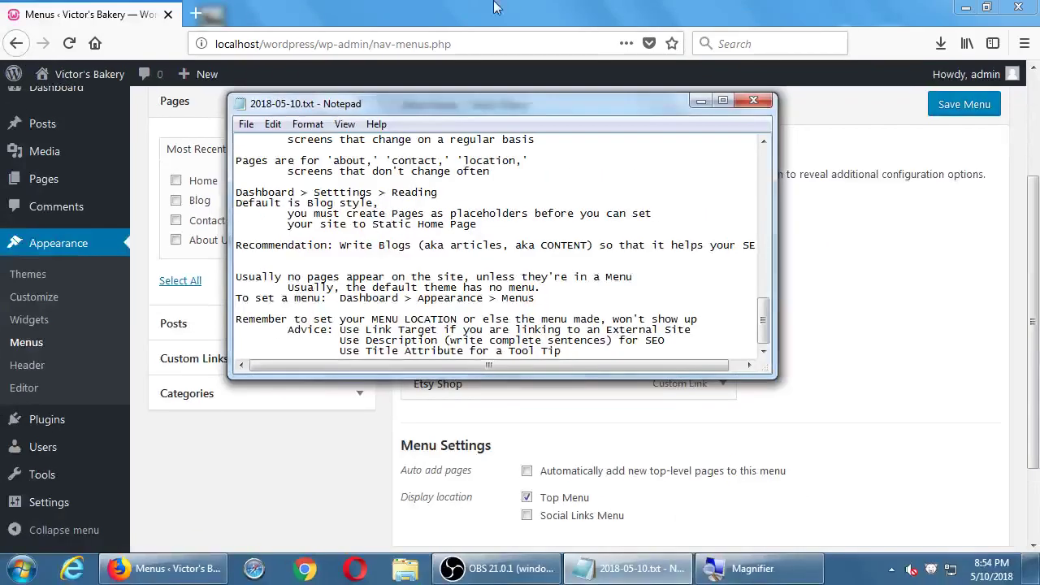
- Bring the Firefox window with the WordPress Menus page to the front
click(498, 10)
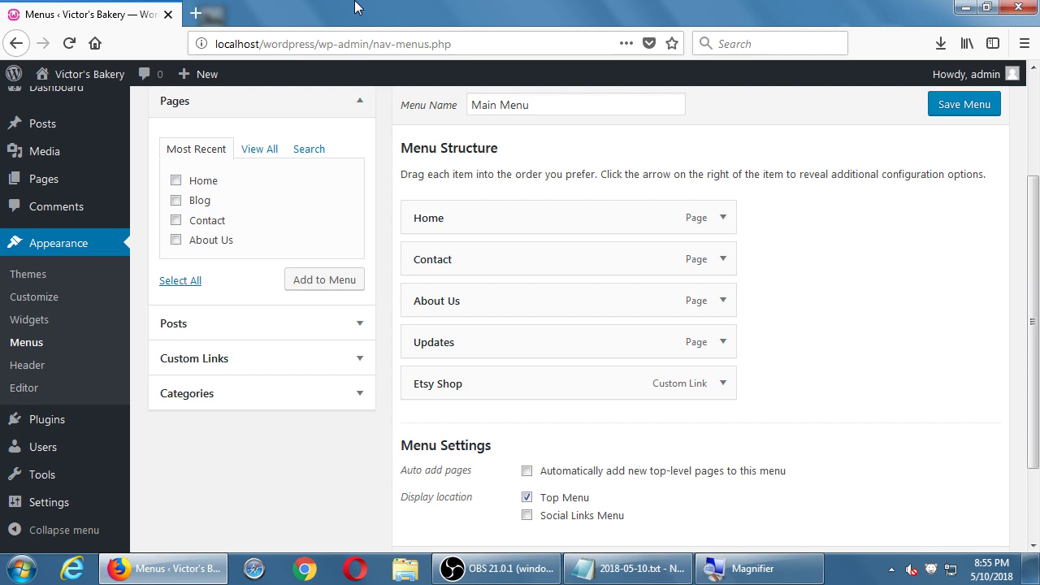
mouse_move(99, 449)
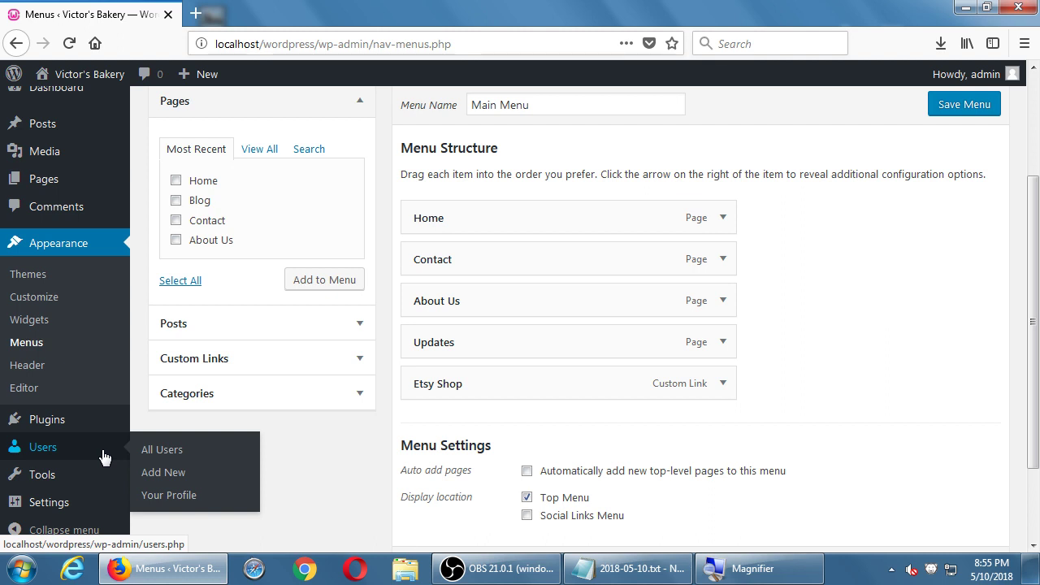
- Open General Settings in a new tab and append extra text to the admin email field
scroll(353, 453, down, 2)
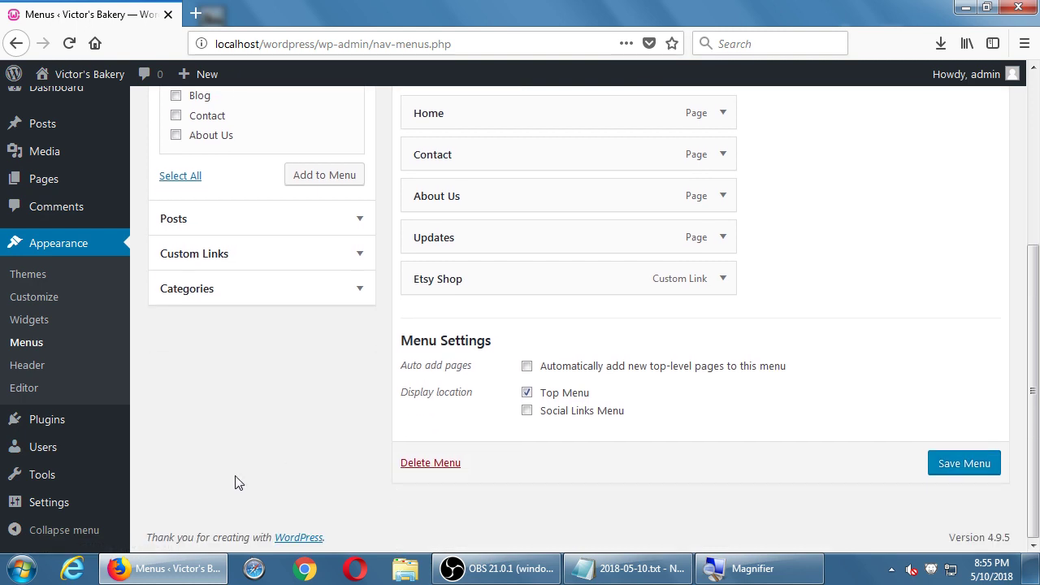
mouse_move(81, 513)
middle_click(159, 357)
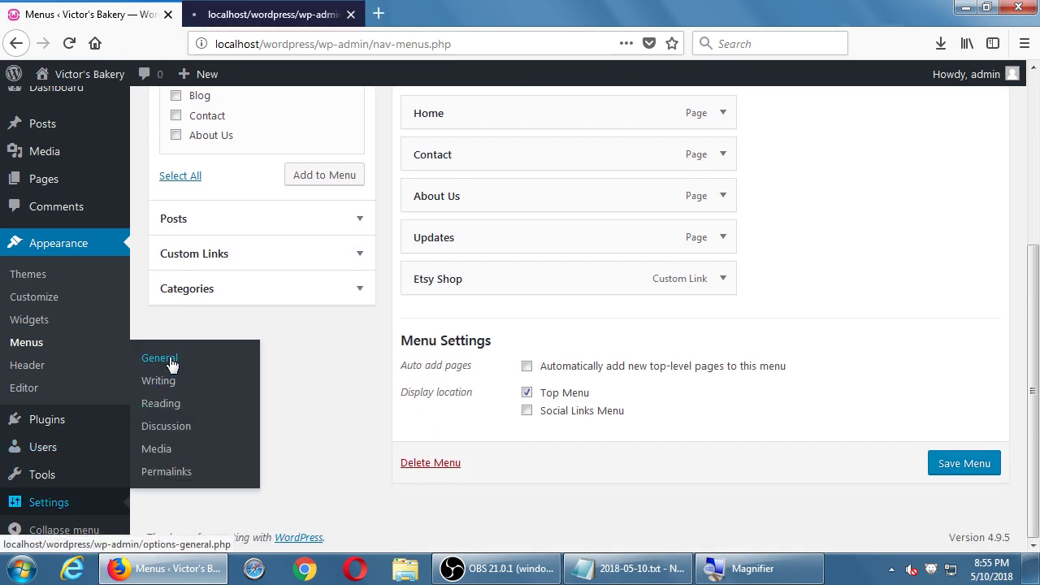
click(268, 13)
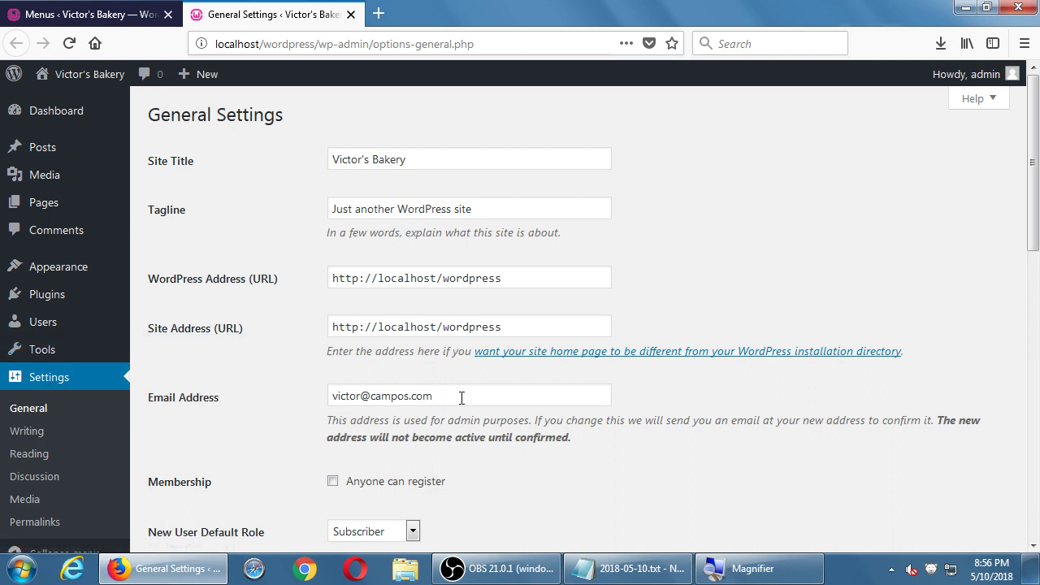
drag(463, 397, 294, 406)
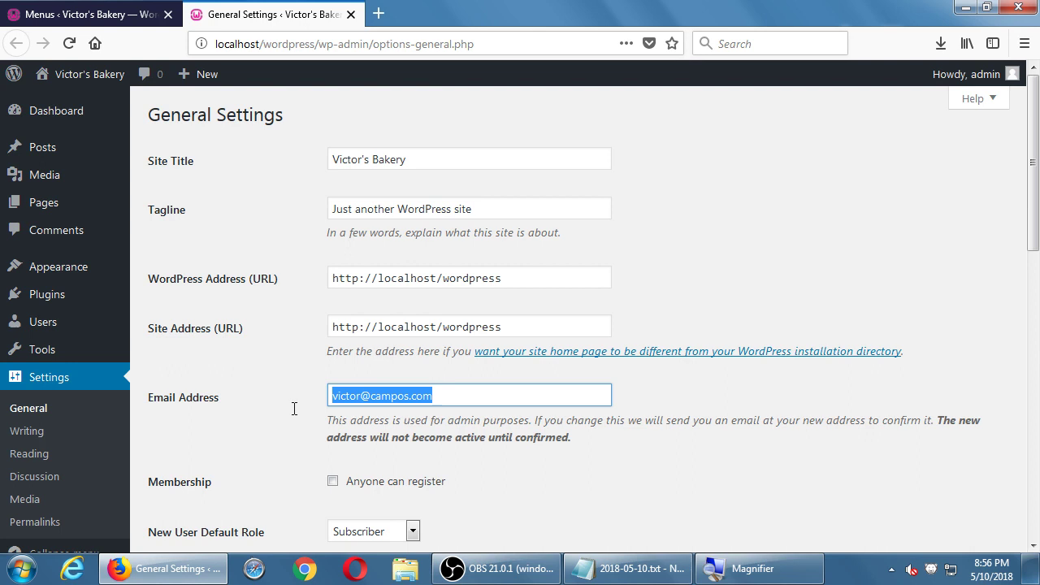
click(65, 326)
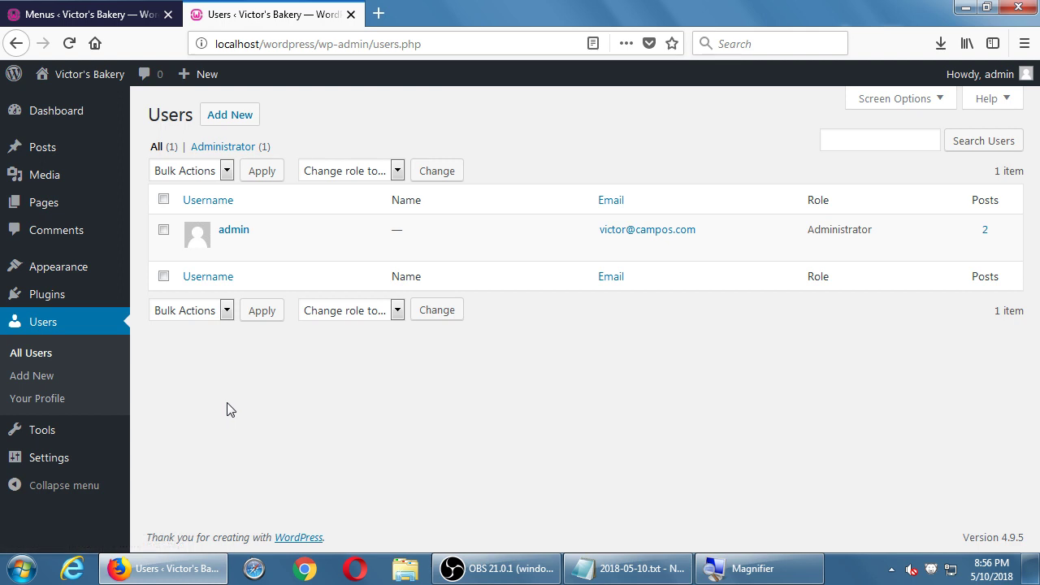
key(alt+Left)
click(476, 394)
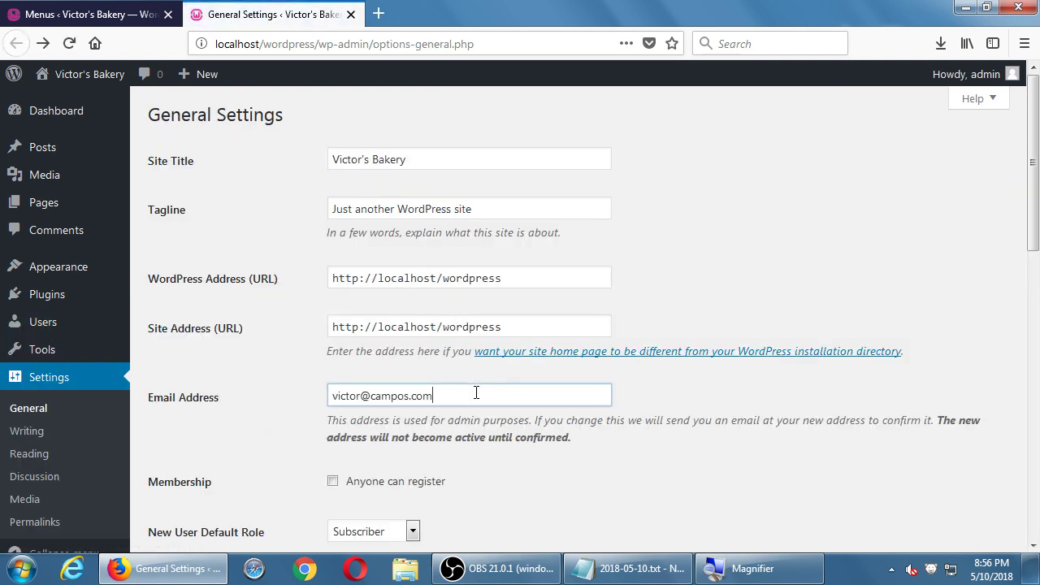
text(, j, jmna)
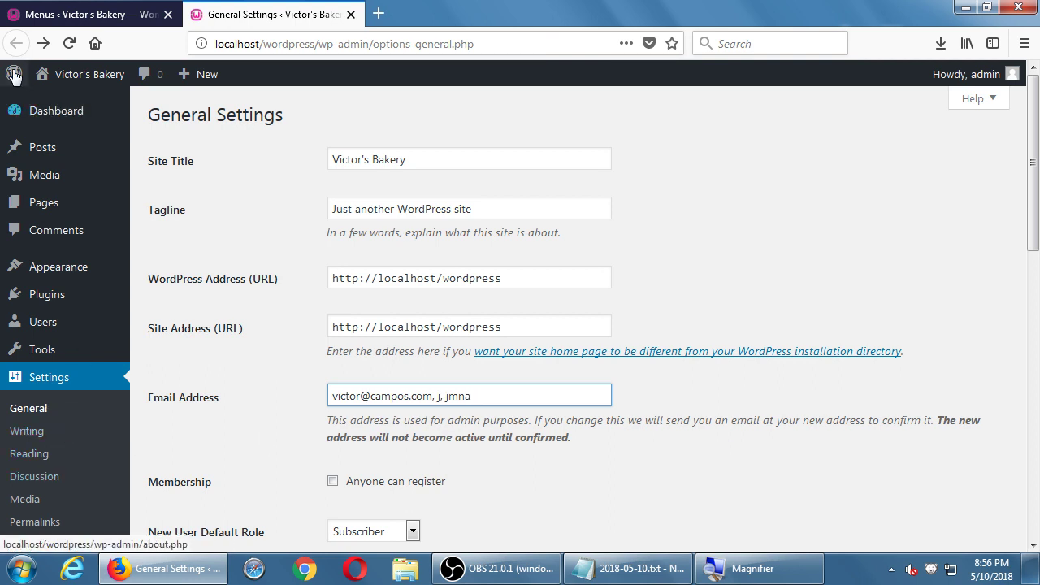
- Close the users tab and save Main Menu with its Etsy Shop link
click(43, 44)
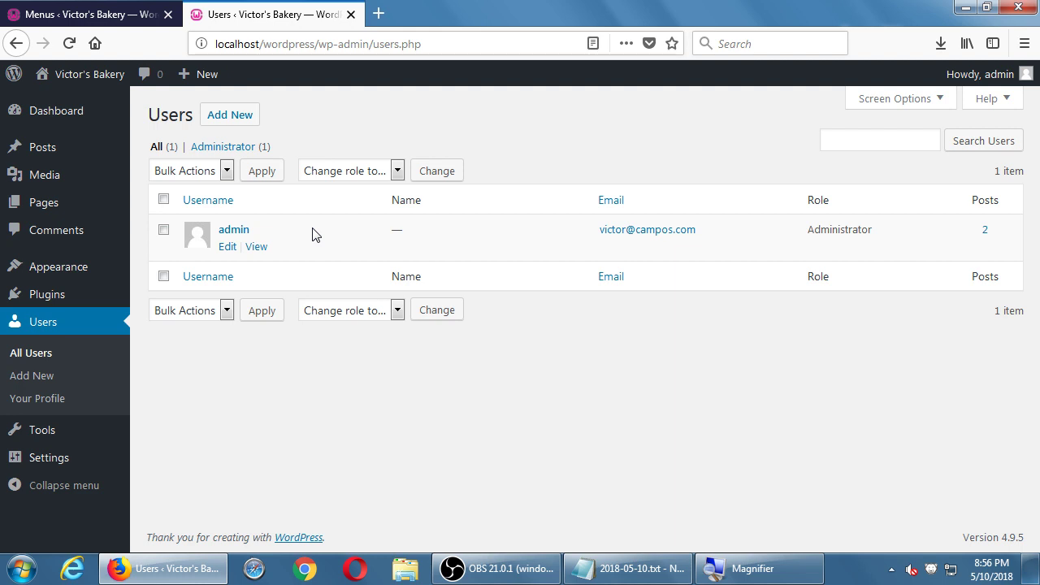
click(351, 14)
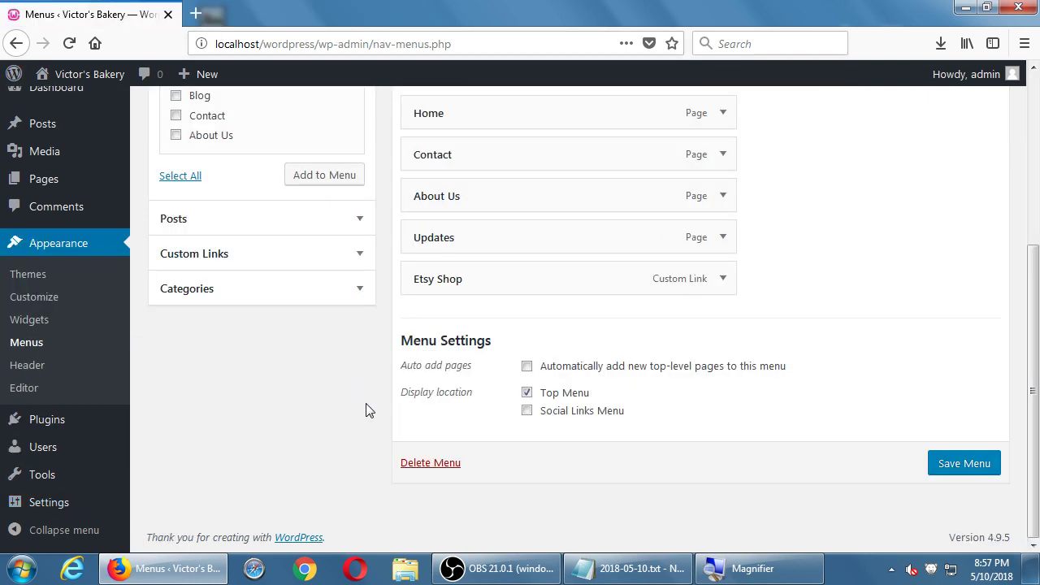
click(985, 474)
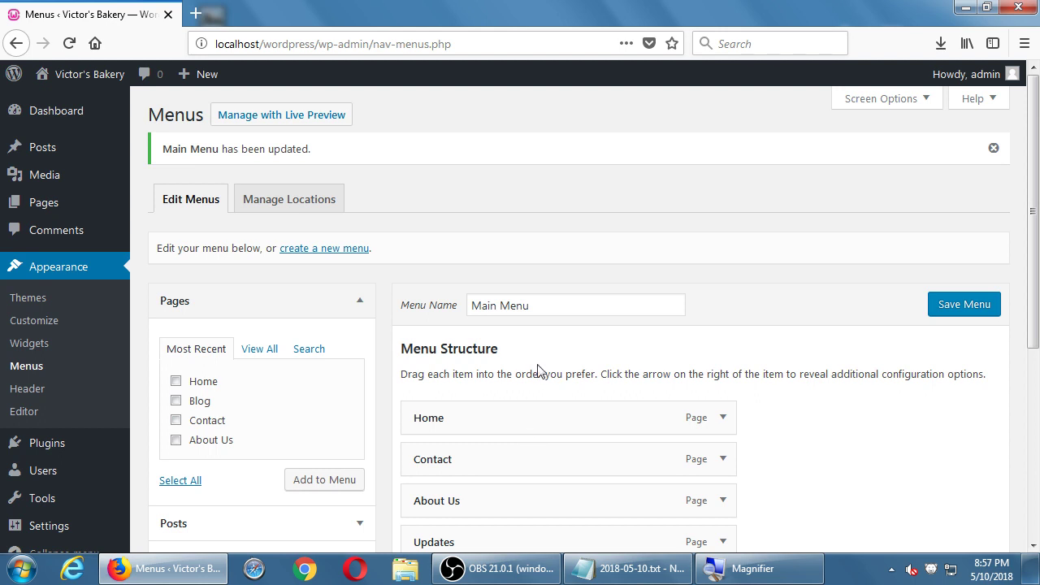
- Open two Computer windows snapped side by side on the desktop
key(super+d)
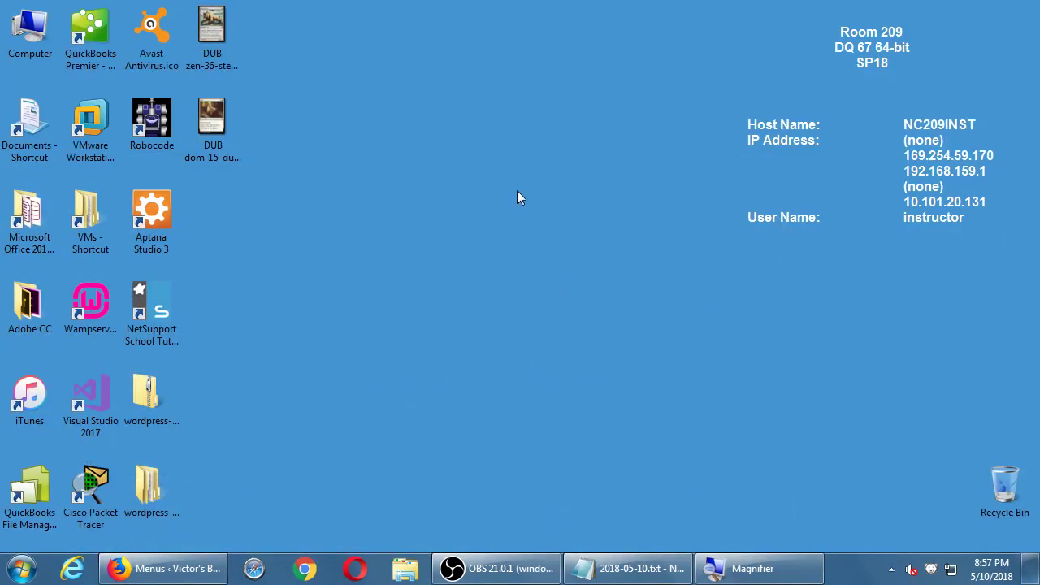
double_click(30, 33)
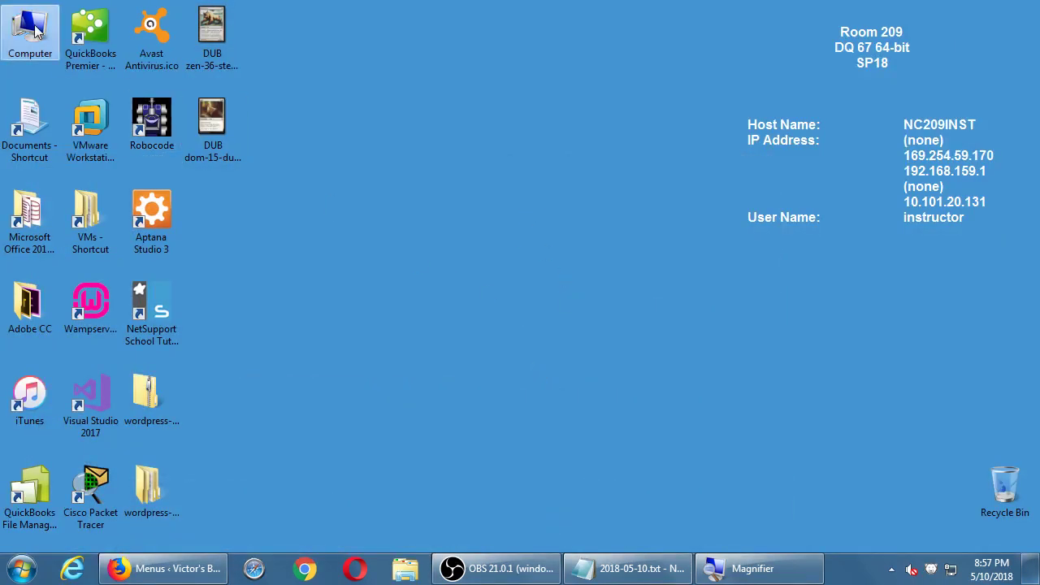
key(super+Left)
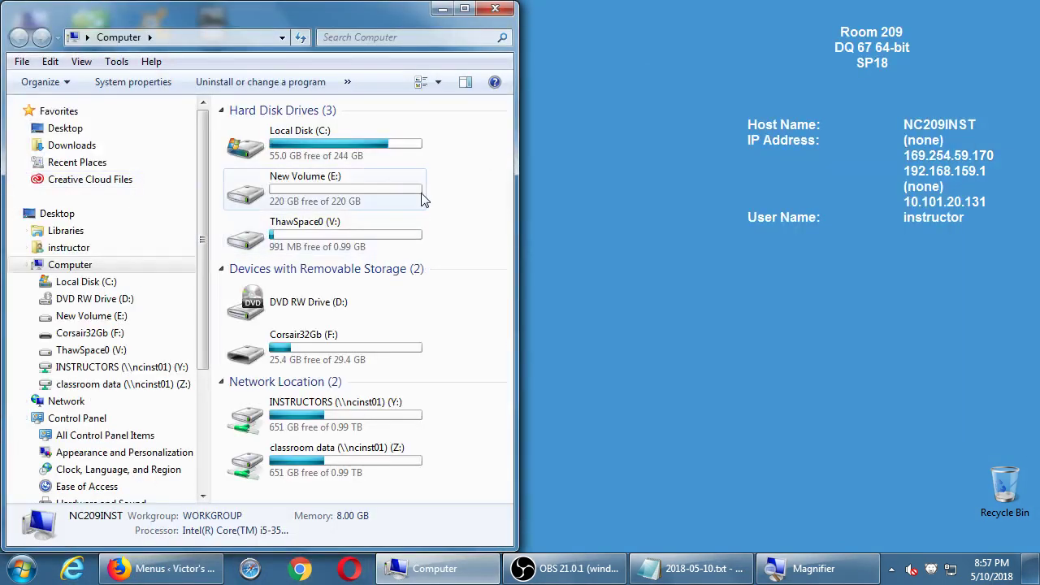
key(super+e)
key(super+Right)
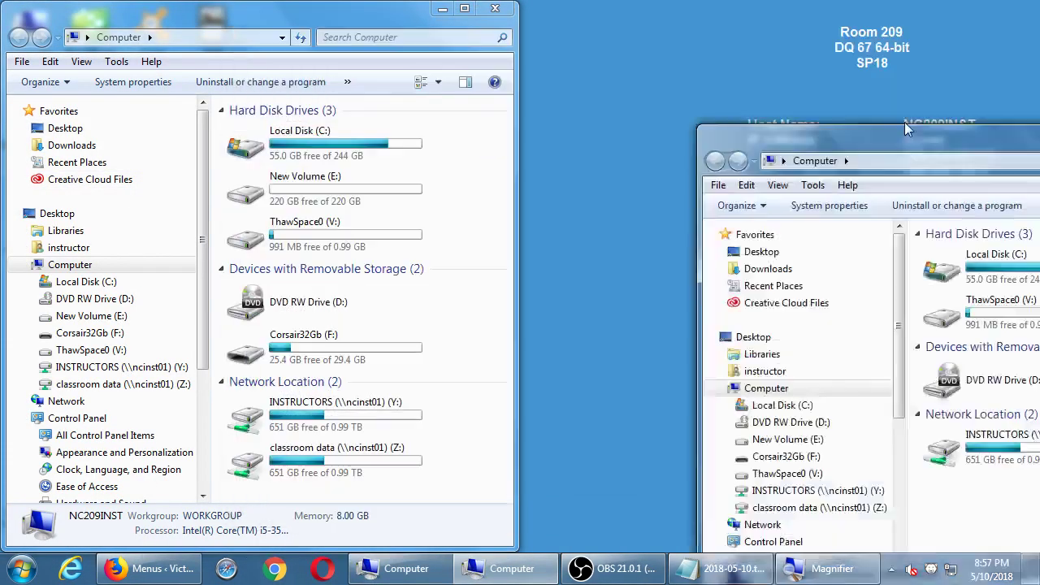
- In F:\2018-05 3WP, select the 4archiving .odt and PDF handouts
double_click(306, 341)
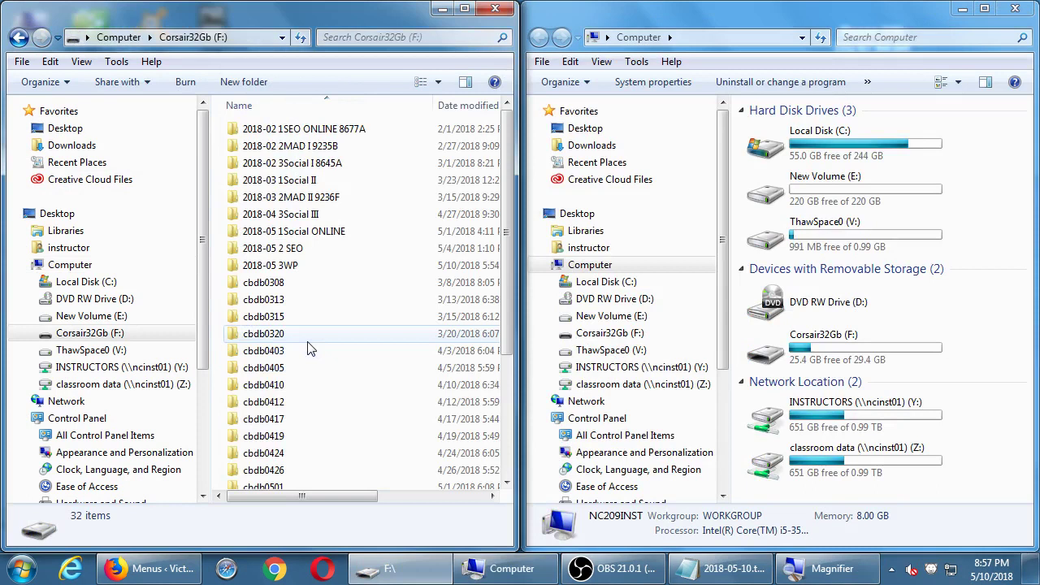
double_click(294, 264)
click(283, 265)
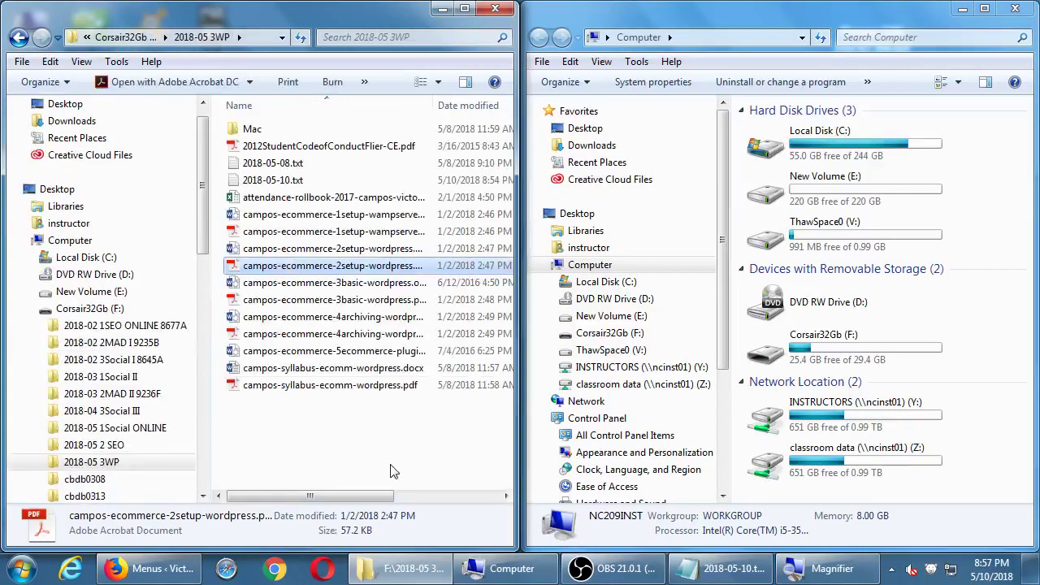
click(368, 318)
ctrl+click(368, 334)
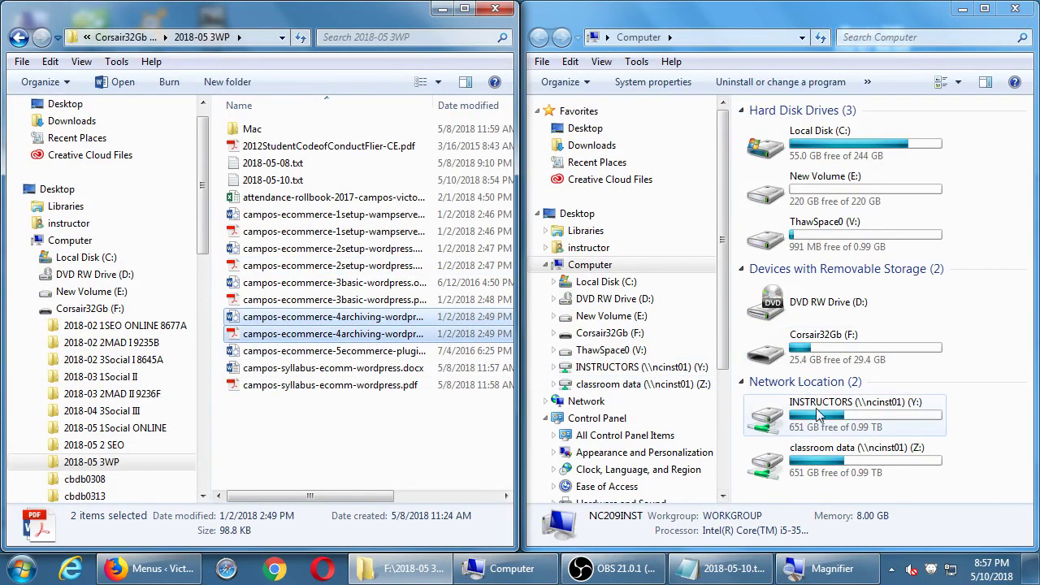
- Copy both handouts into Z:\Campos WordPress and close the flash drive window
double_click(841, 463)
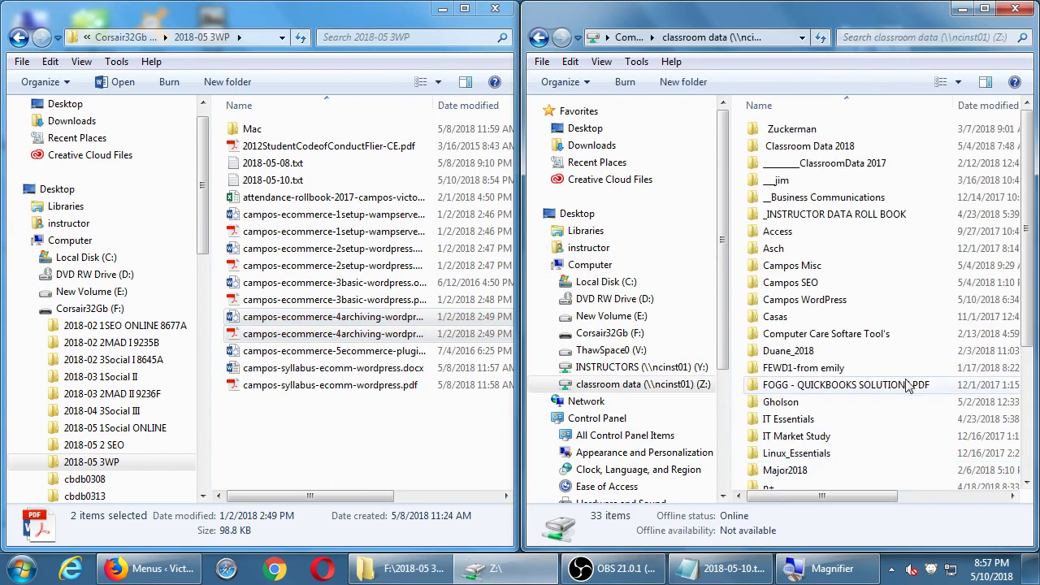
double_click(837, 300)
drag(333, 342, 793, 361)
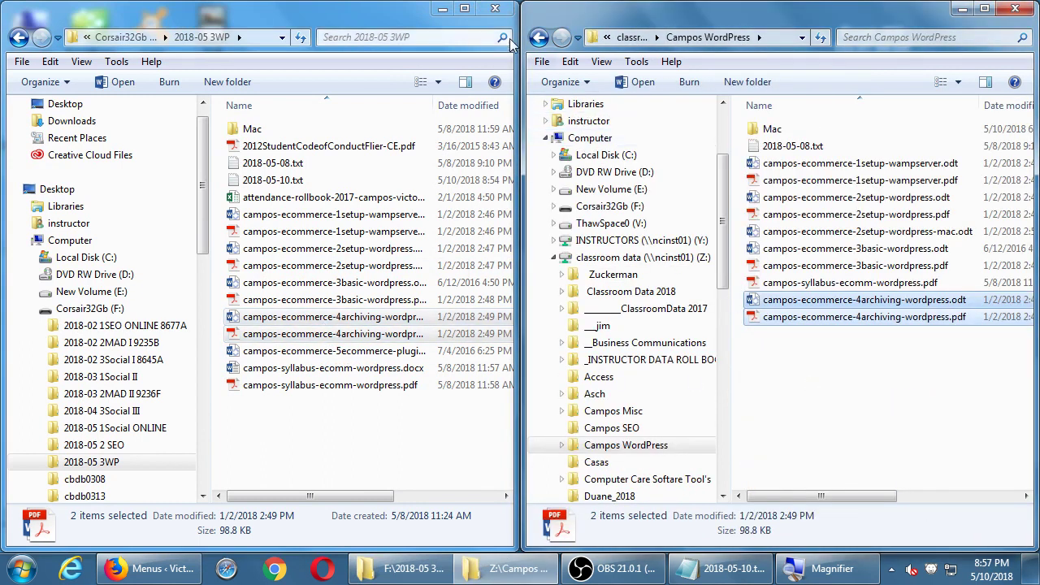
click(498, 12)
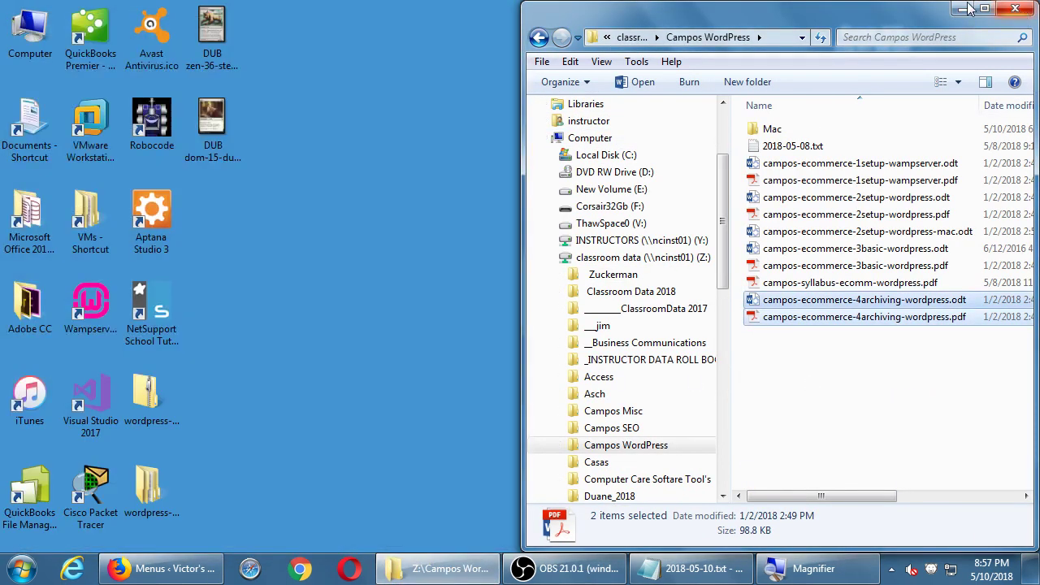
drag(837, 7, 456, 62)
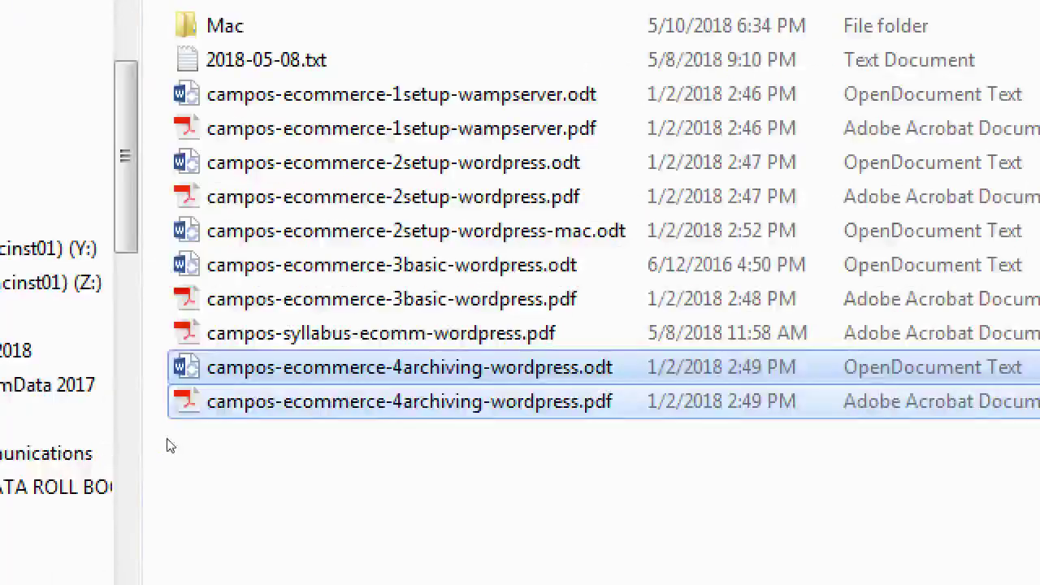
click(8, 569)
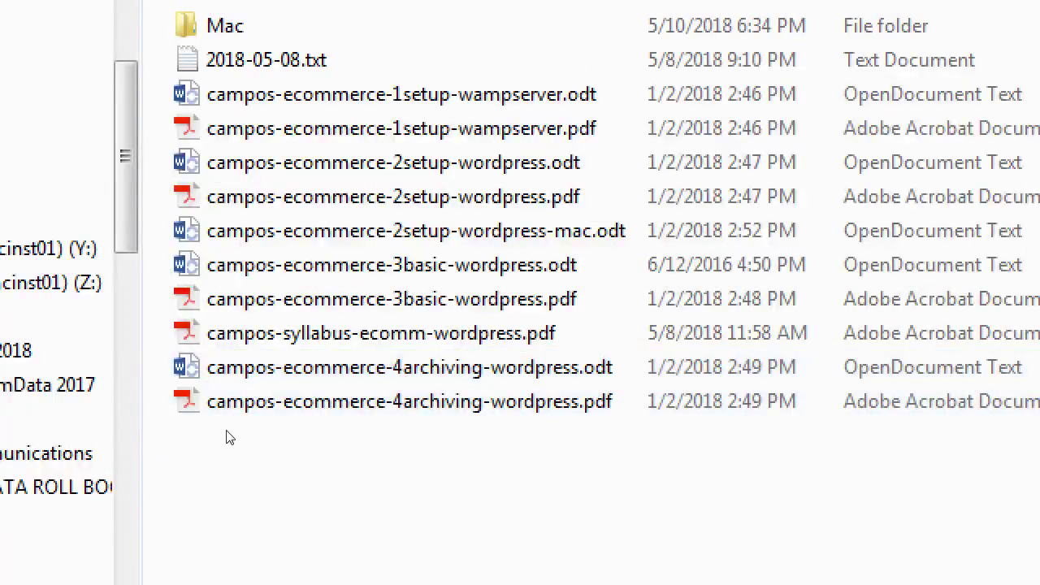
click(252, 401)
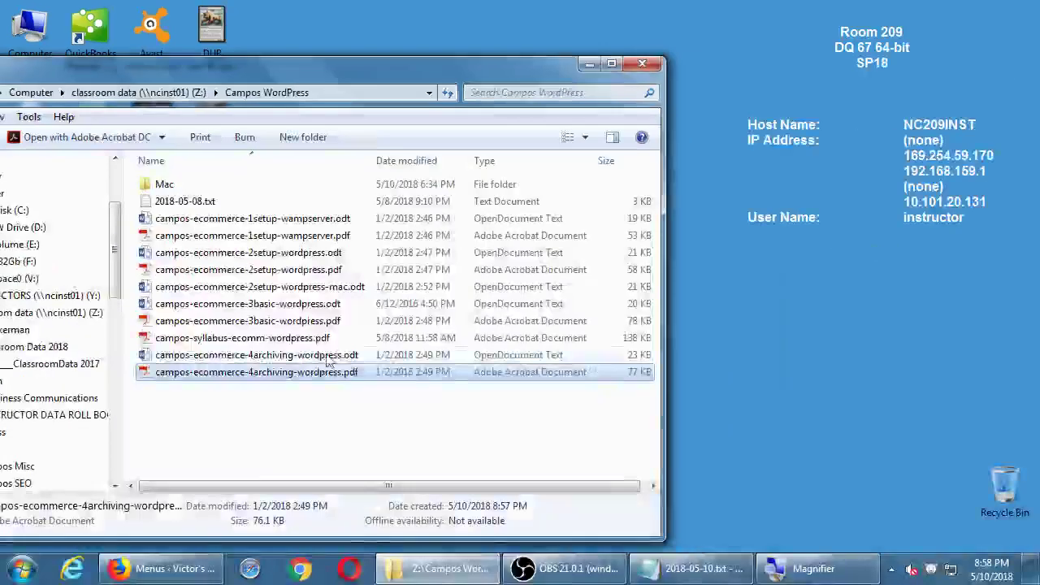
- Copy the 4archiving PDF to the desktop and open it, dismissing the untagged-document notice
drag(453, 392, 1039, 428)
drag(940, 393, 862, 361)
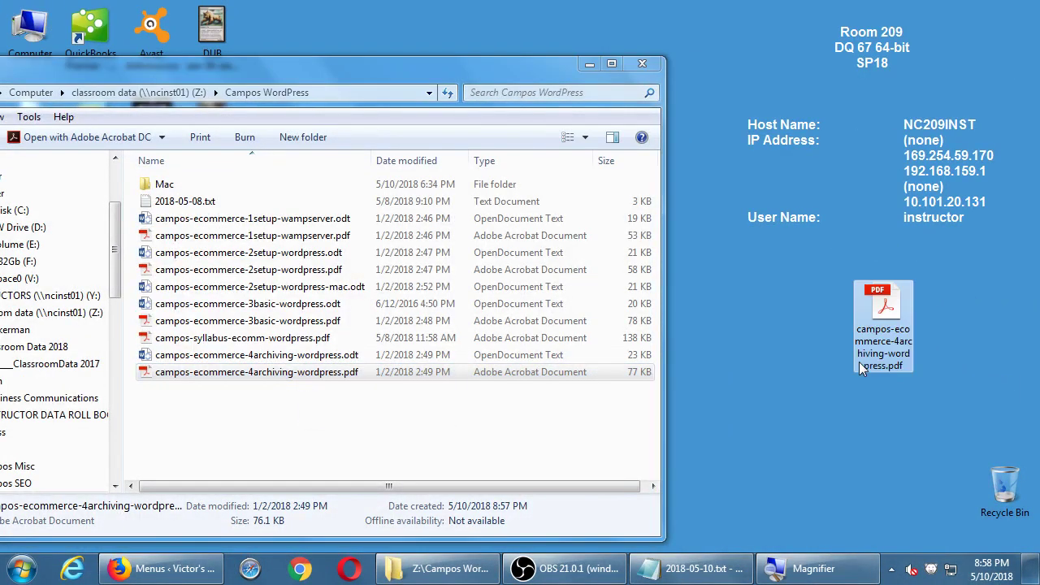
double_click(888, 306)
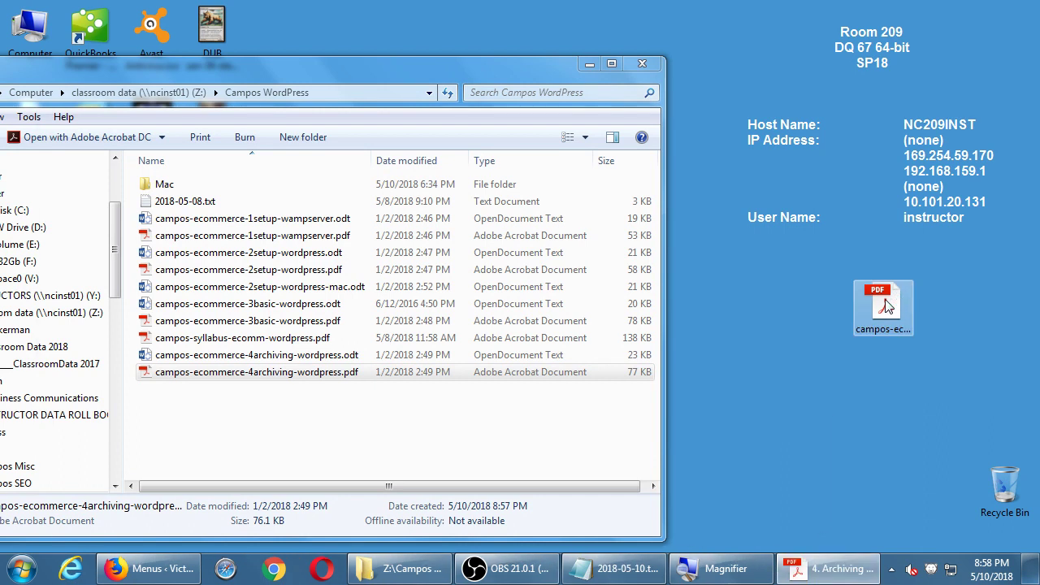
click(665, 438)
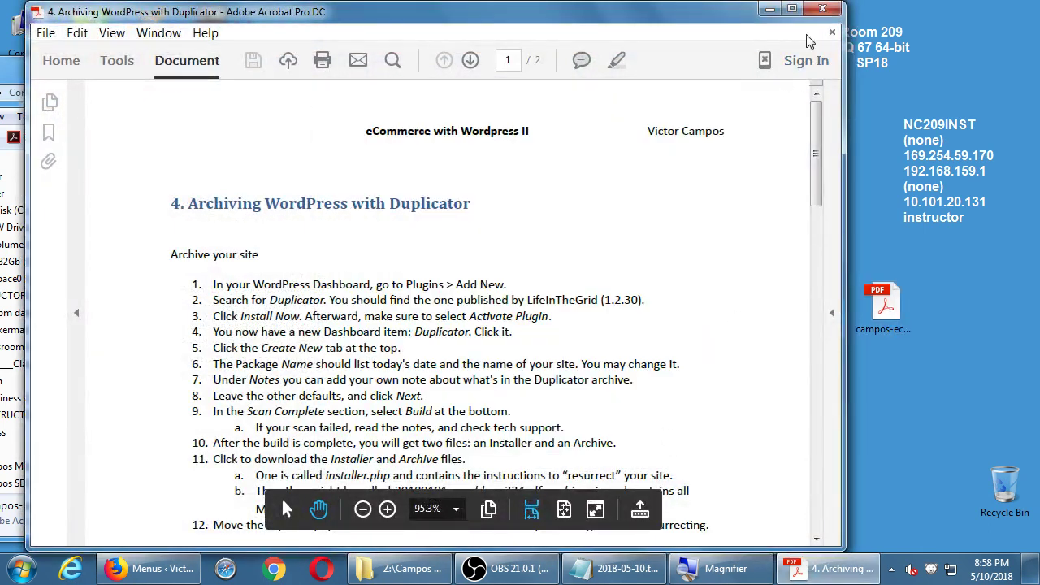
- Maximize Acrobat at actual size and scroll to 4. Archiving WordPress with Duplicator
click(791, 9)
key(ctrl+1)
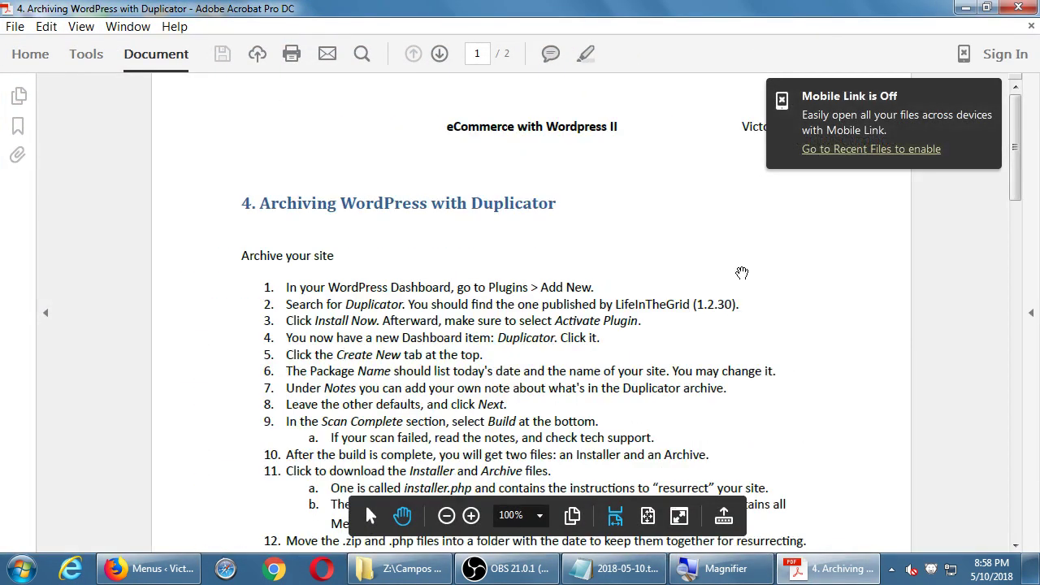
scroll(681, 324, down, 3)
scroll(681, 324, down, 1)
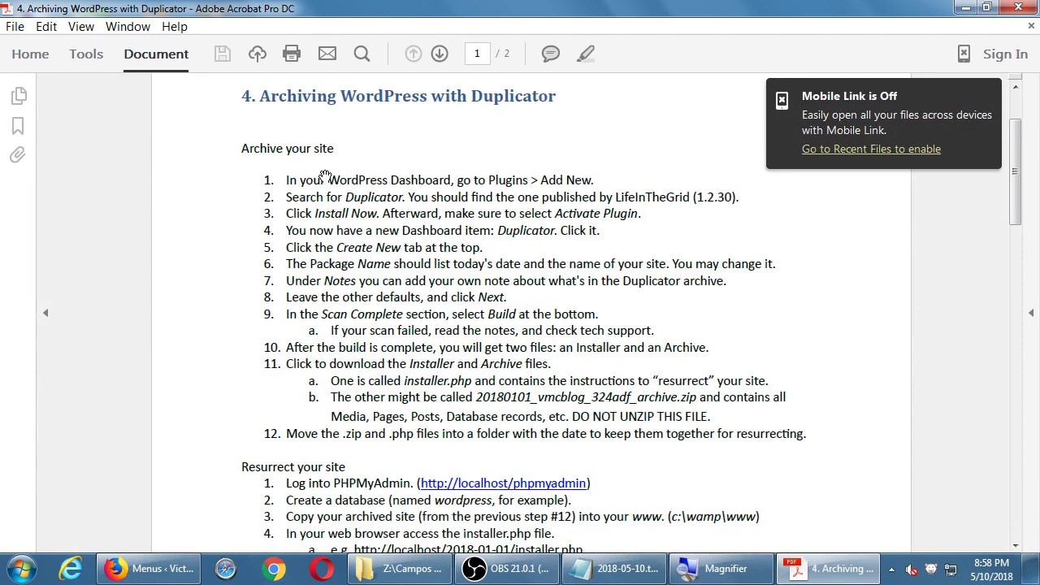
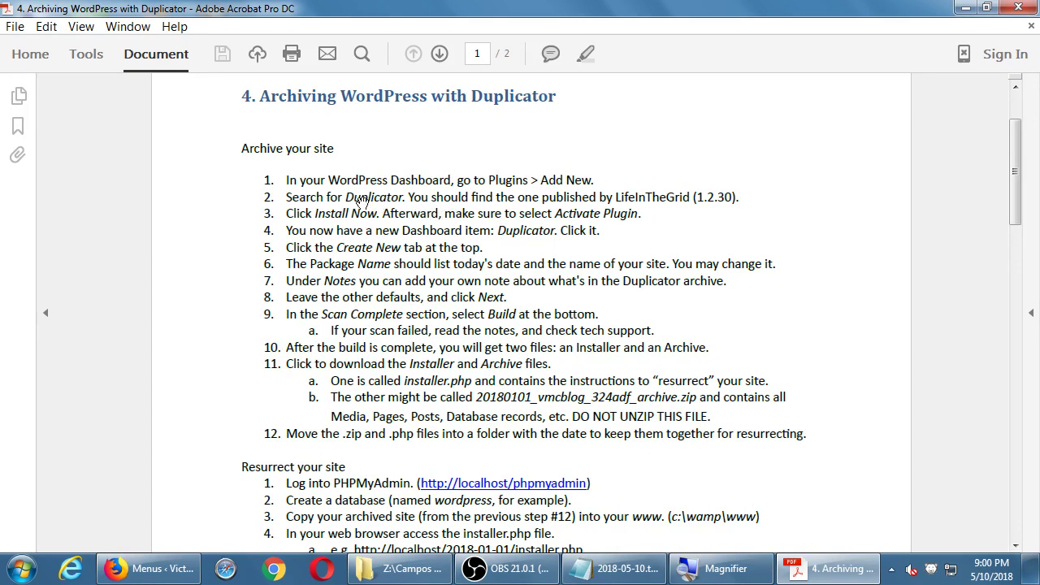
- Switch from the Acrobat Duplicator guide back to the WordPress Menus page in Firefox
key(alt+Tab)
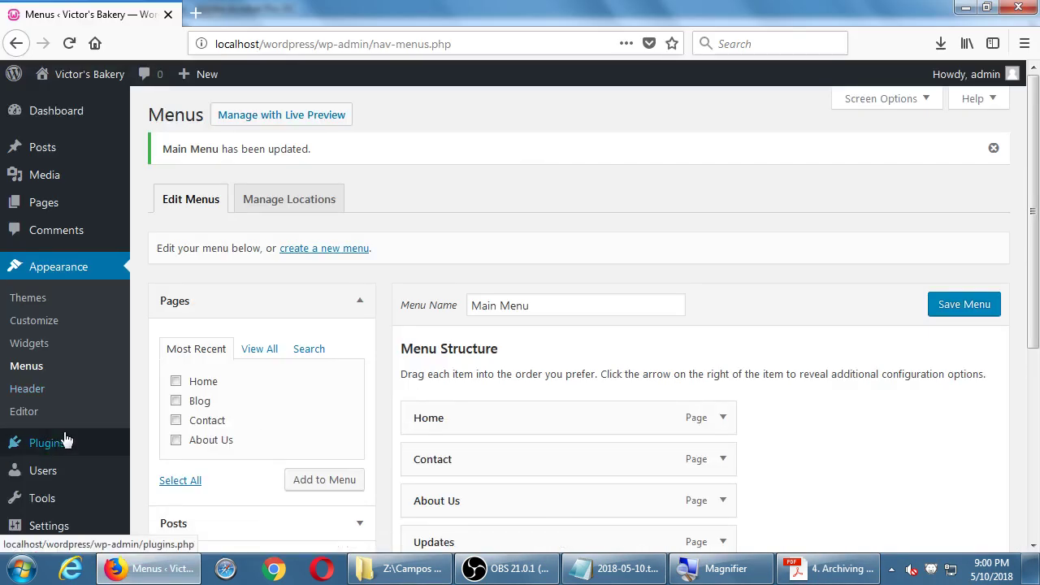
- On the Add Plugins page, search the plugin directory for 'duplicator'
mouse_move(65, 444)
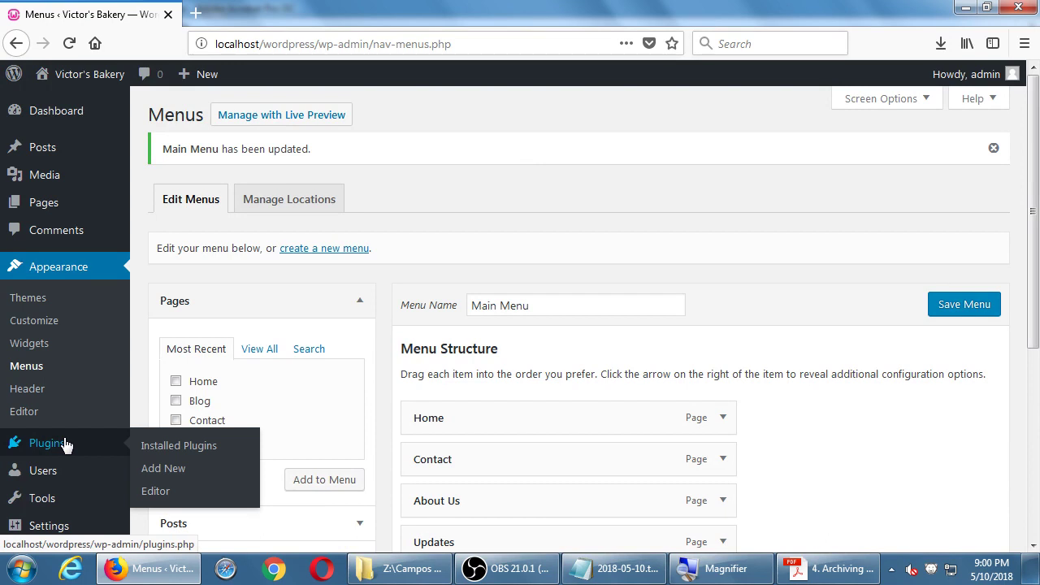
click(156, 471)
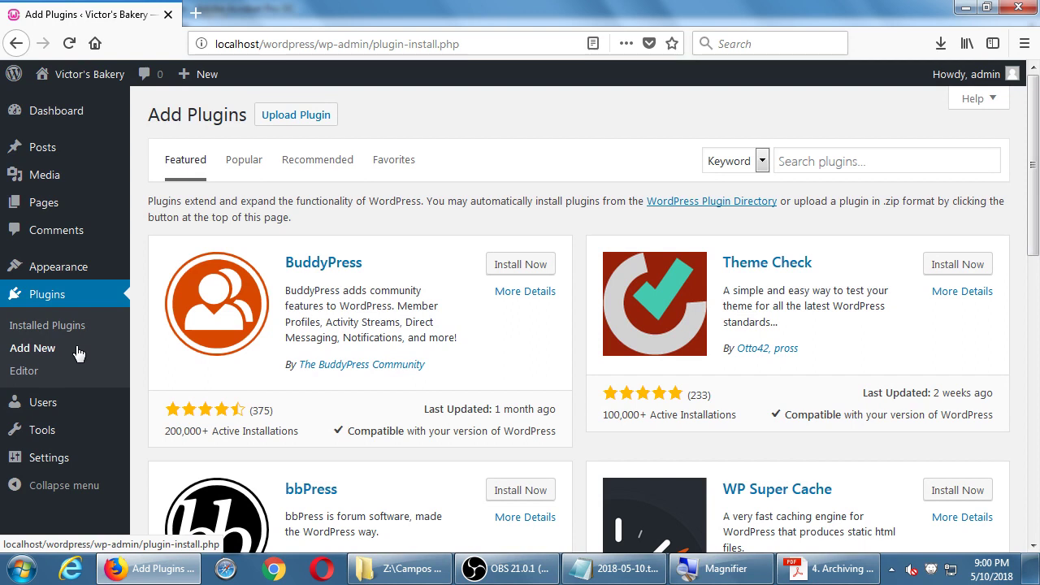
click(867, 166)
text(duplicator)
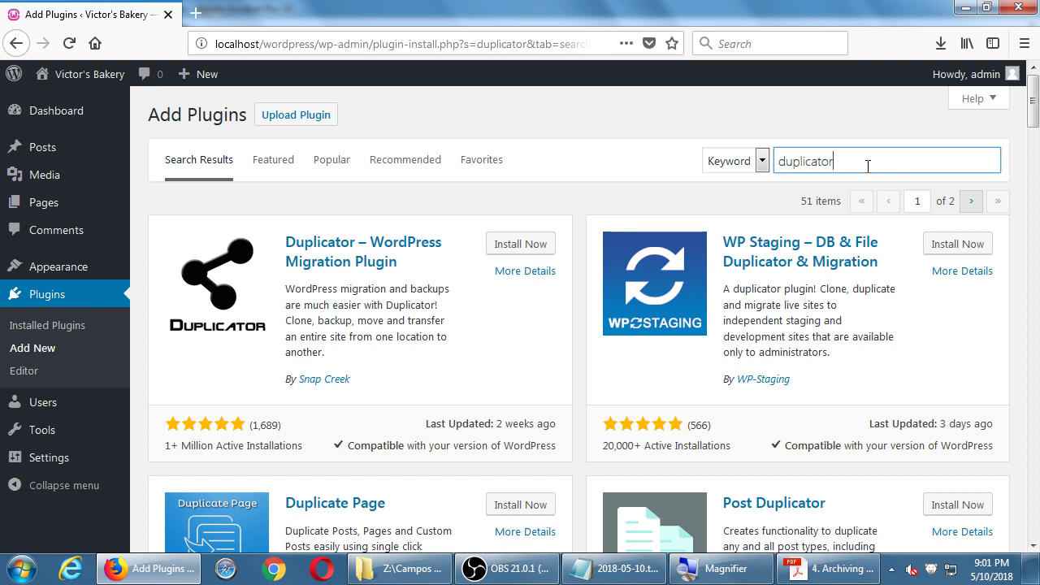
- Install Duplicator 1.2.36 from its search result card and activate it
click(491, 210)
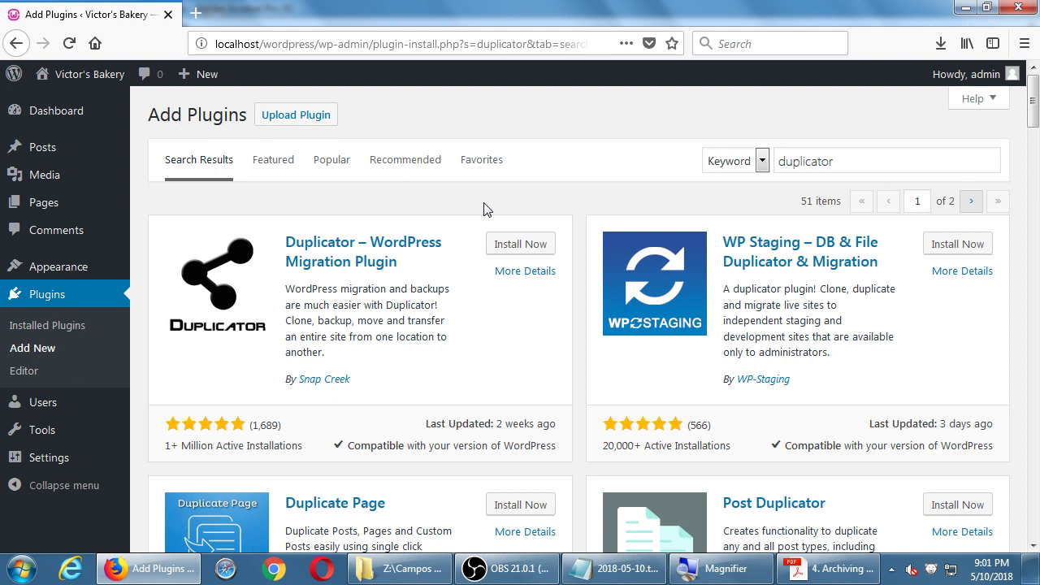
click(489, 243)
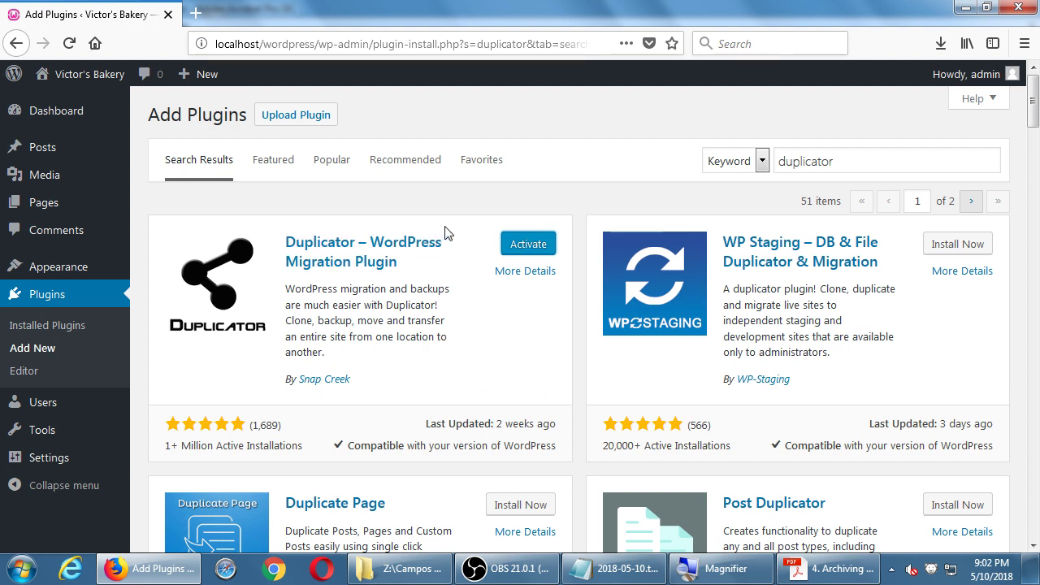
click(533, 245)
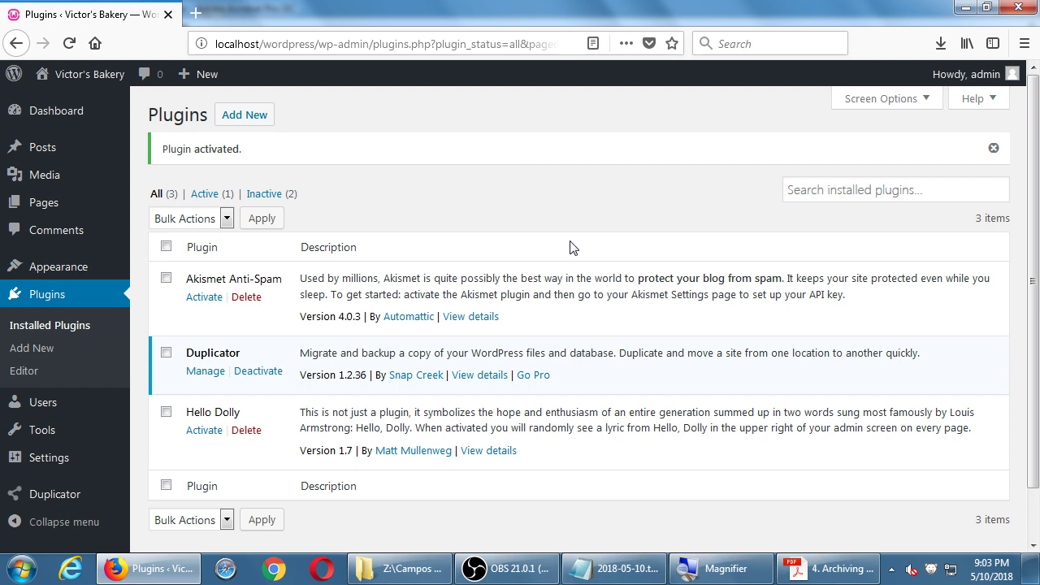
click(829, 569)
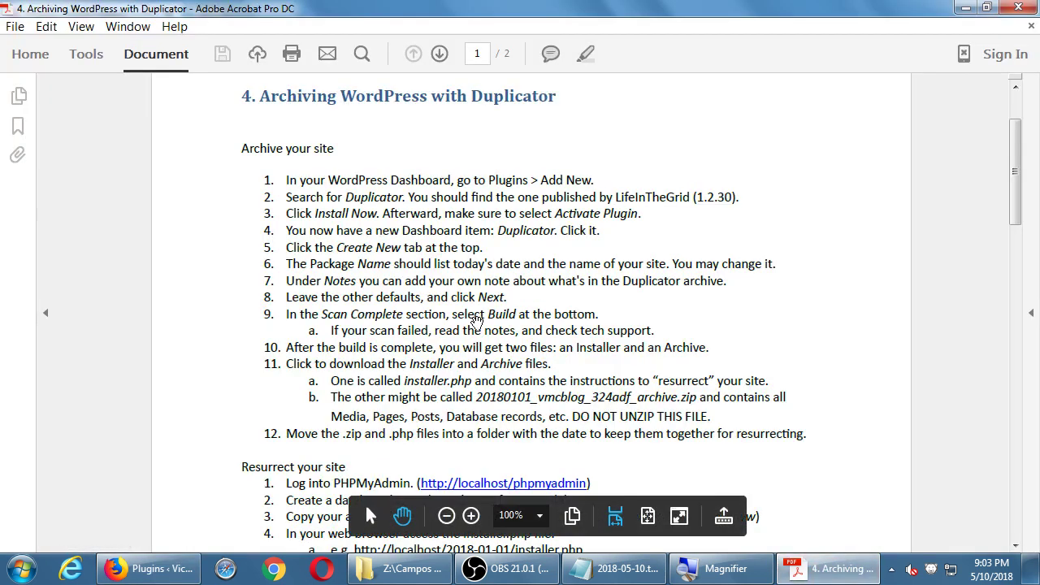
ctrl+scroll(478, 322, up, 2)
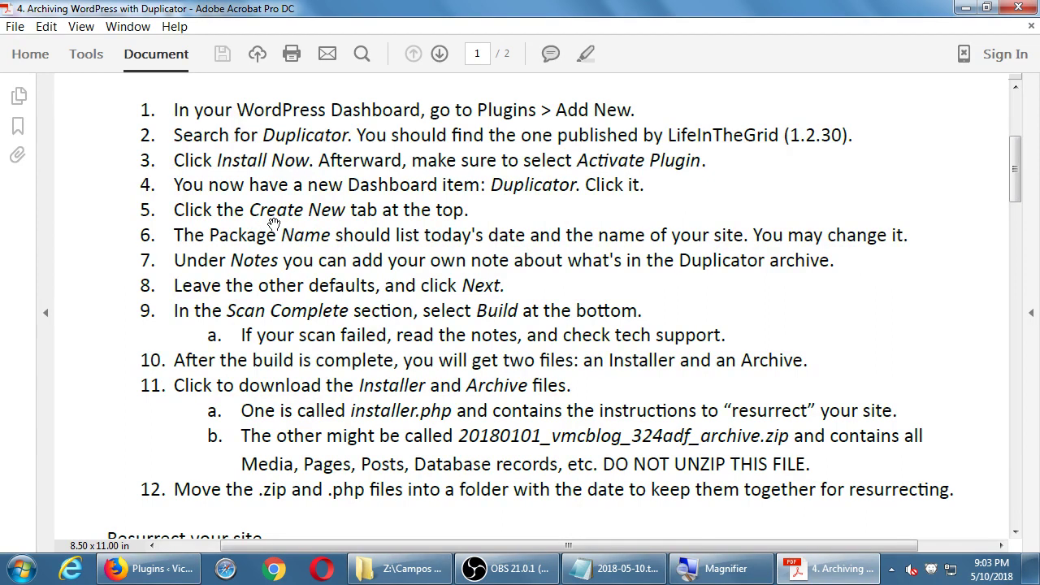
key(alt+Tab)
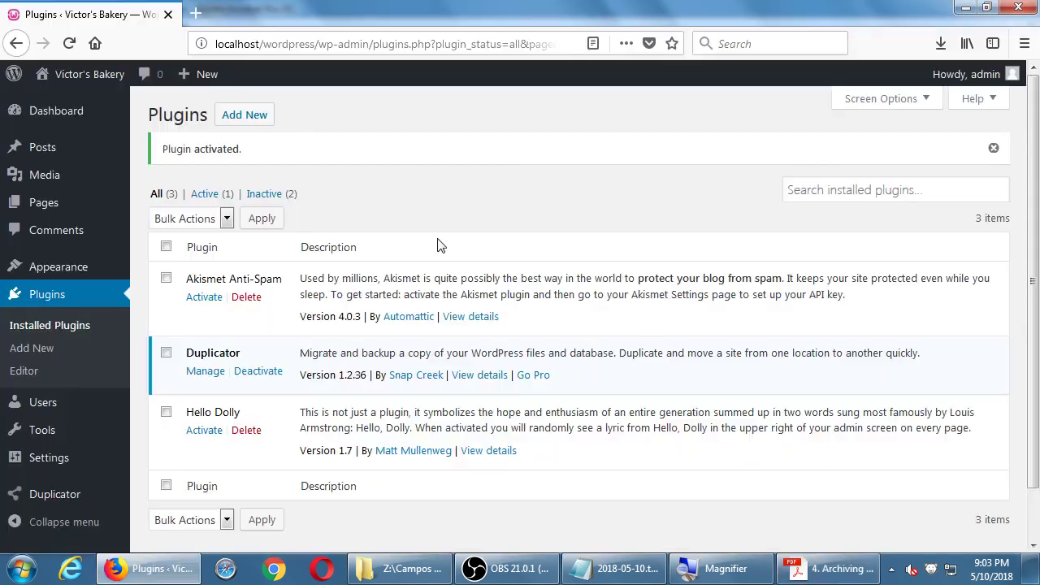
- Open Duplicator's Packages page, check its Help panel, and start a new package named 20180511_victorsbakery
click(27, 504)
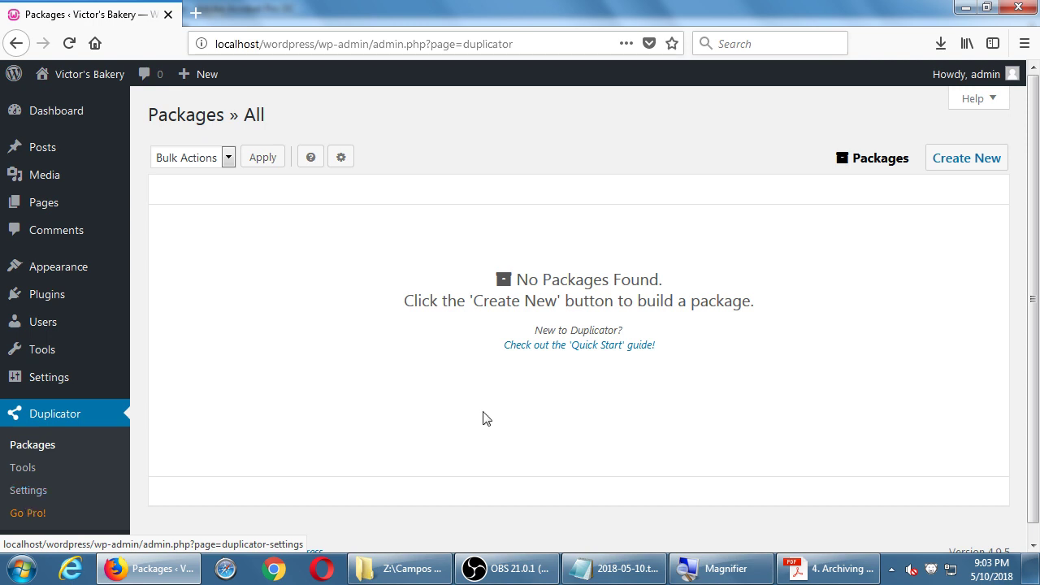
click(975, 99)
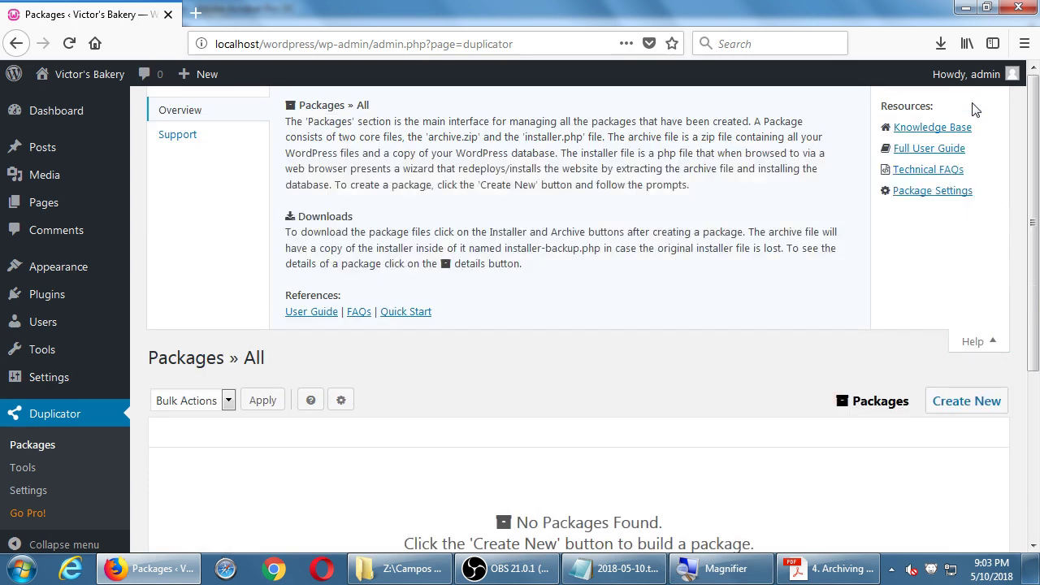
click(983, 342)
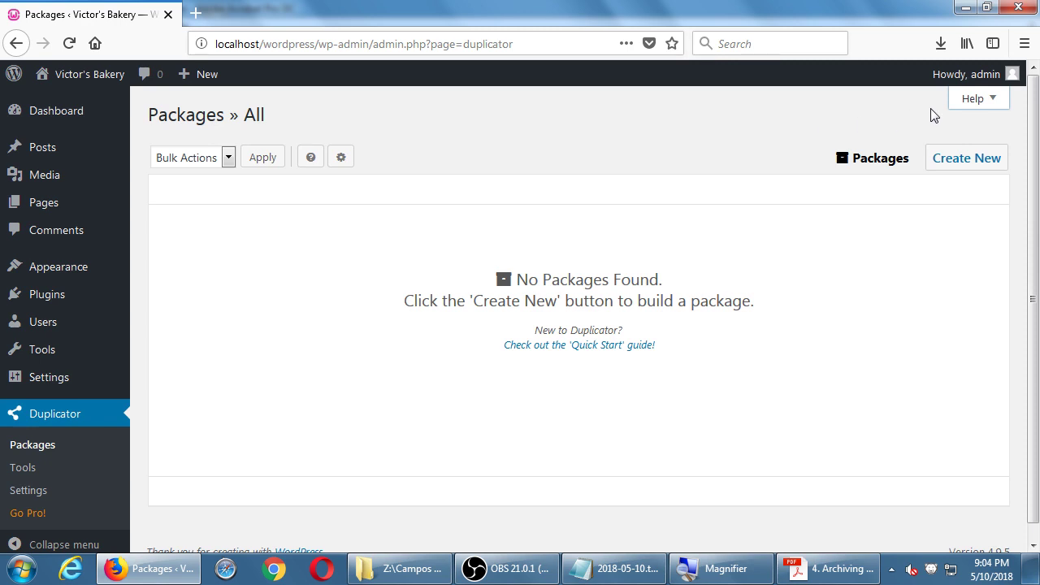
click(979, 105)
click(971, 338)
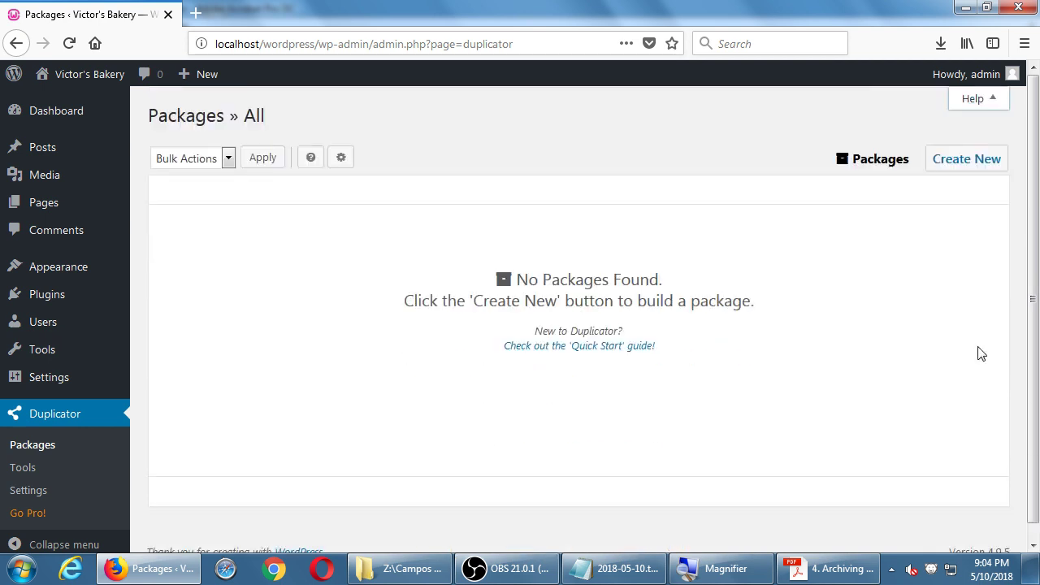
click(973, 164)
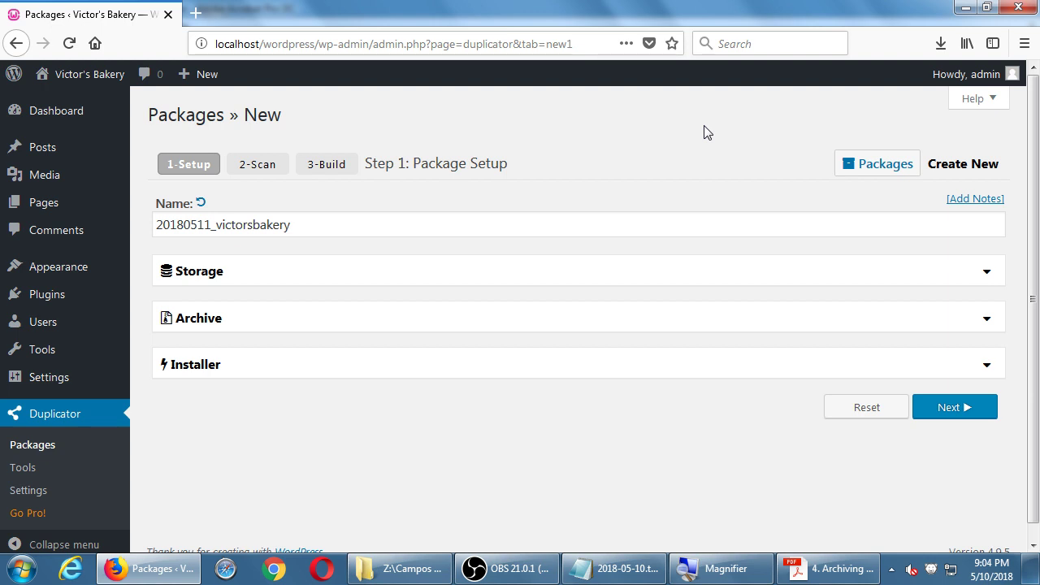
- Run the package system scan and scroll through the all-Good scan results
click(965, 416)
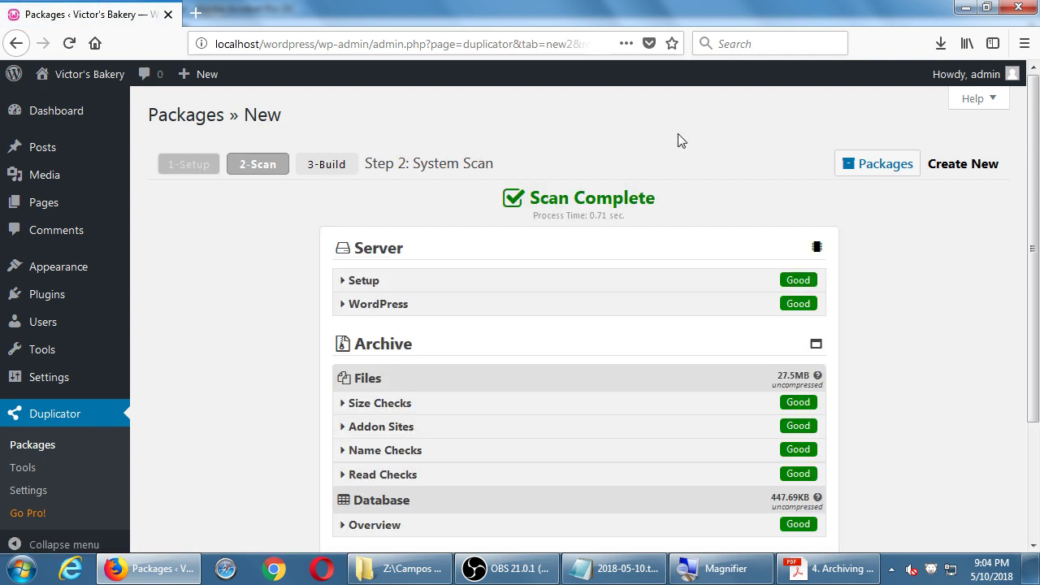
scroll(938, 293, down, 2)
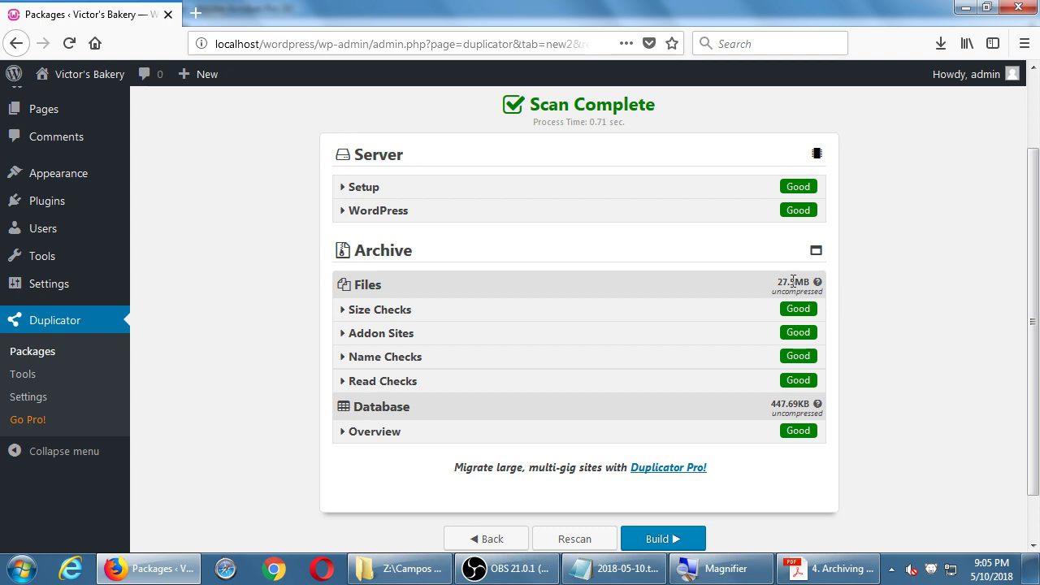
drag(778, 282, 785, 282)
- Clear the stray text selection and build the package, producing the Installer and 9.93MB Archive
click(916, 254)
click(657, 540)
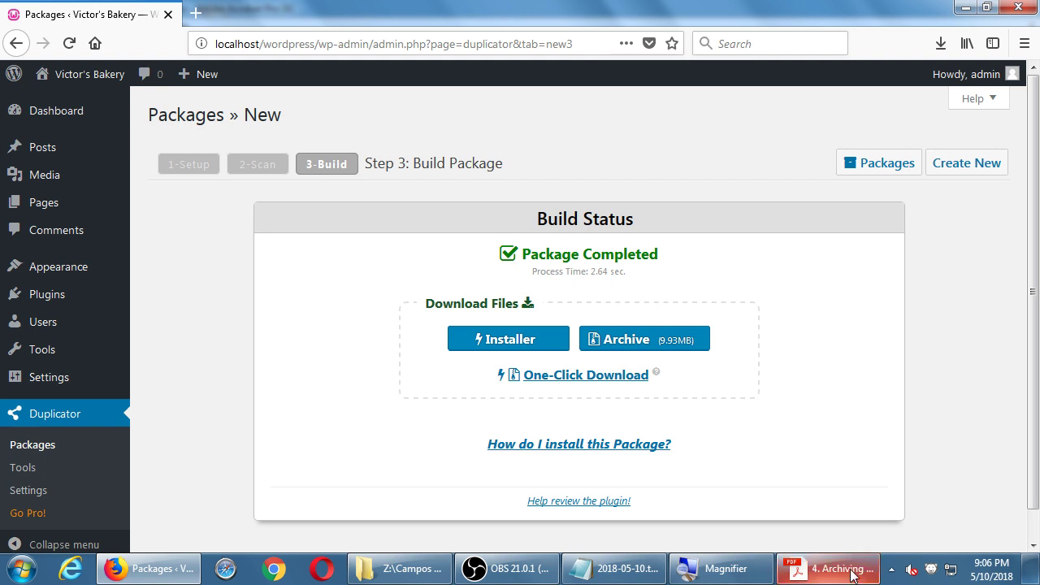
- Scroll through the PDF guide's download steps 11–12 and the 'Resurrect your site' section
click(824, 569)
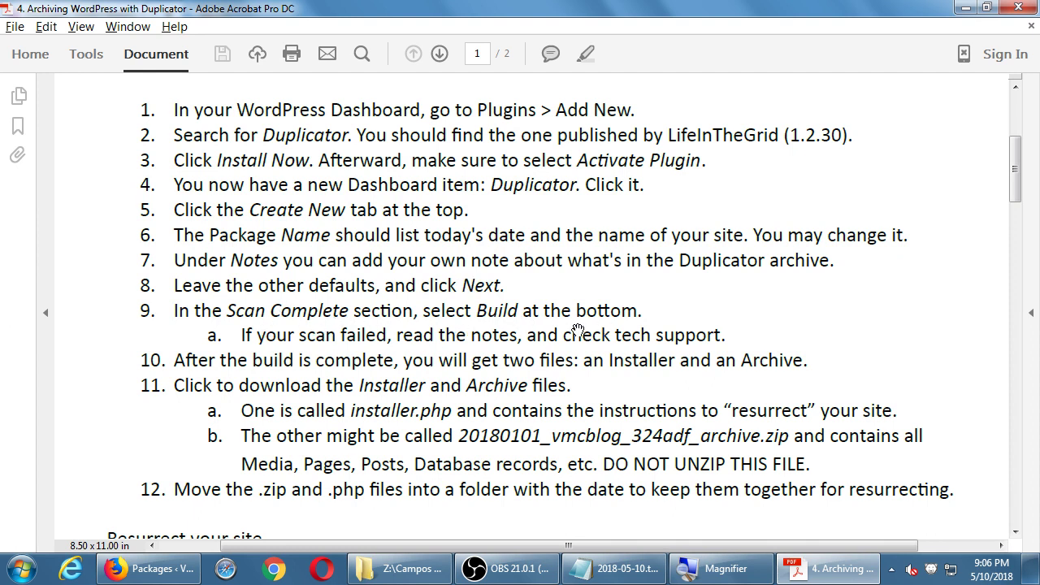
scroll(574, 317, down, 2)
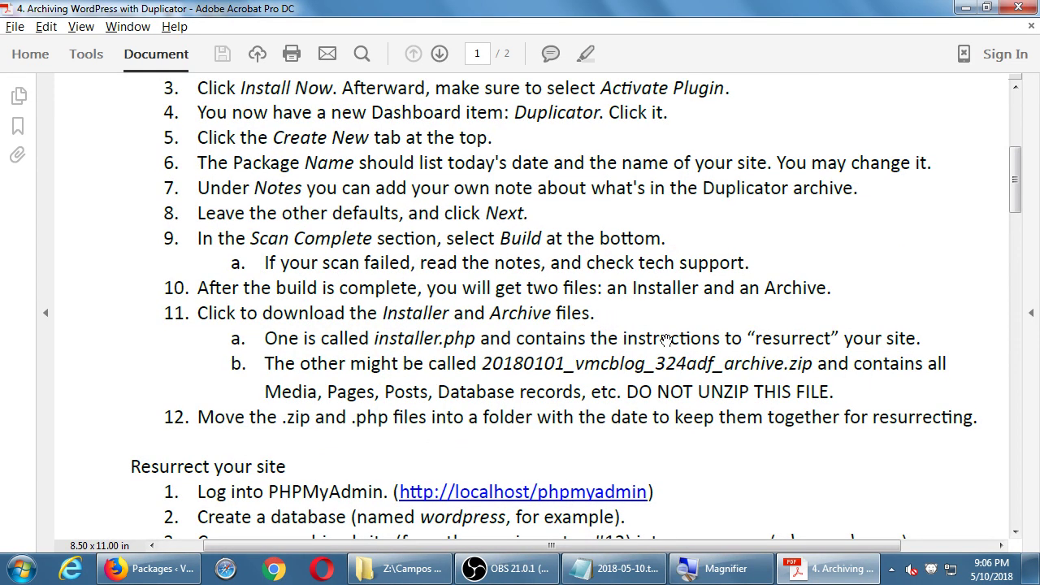
scroll(390, 358, right, 1)
drag(390, 358, 350, 304)
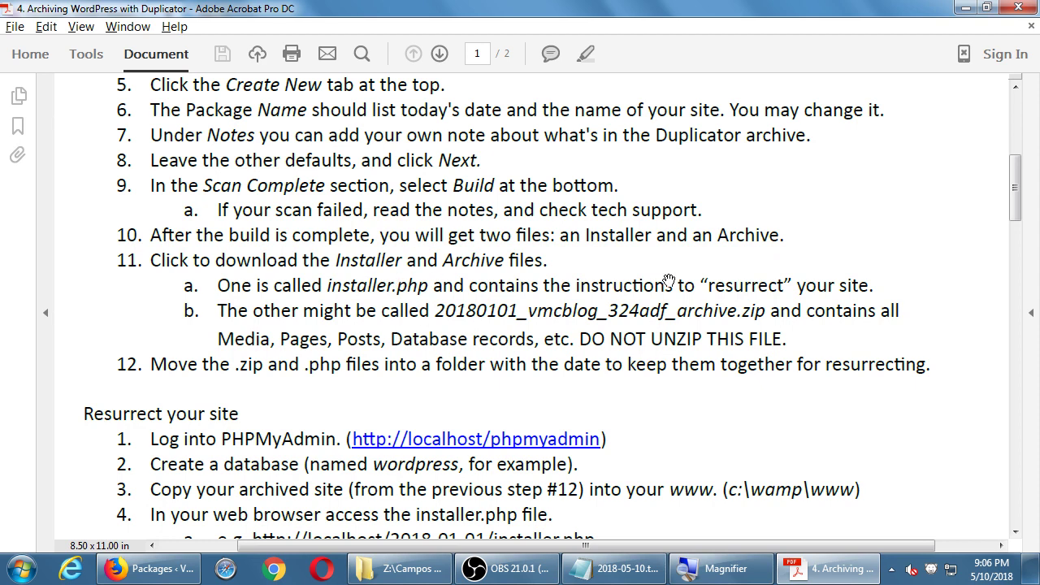
scroll(576, 311, down, 5)
scroll(577, 311, left, 1)
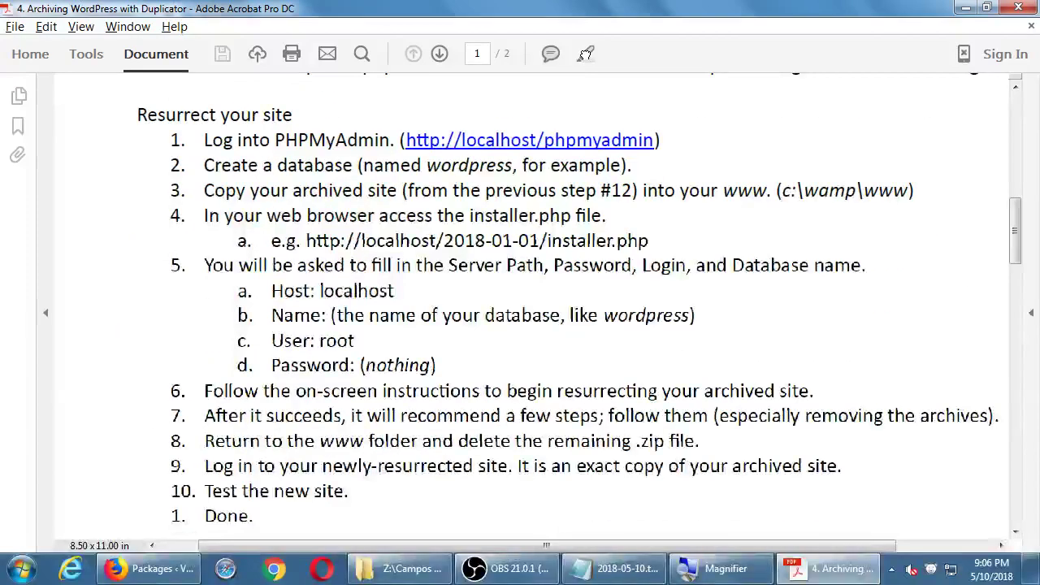
scroll(437, 355, up, 5)
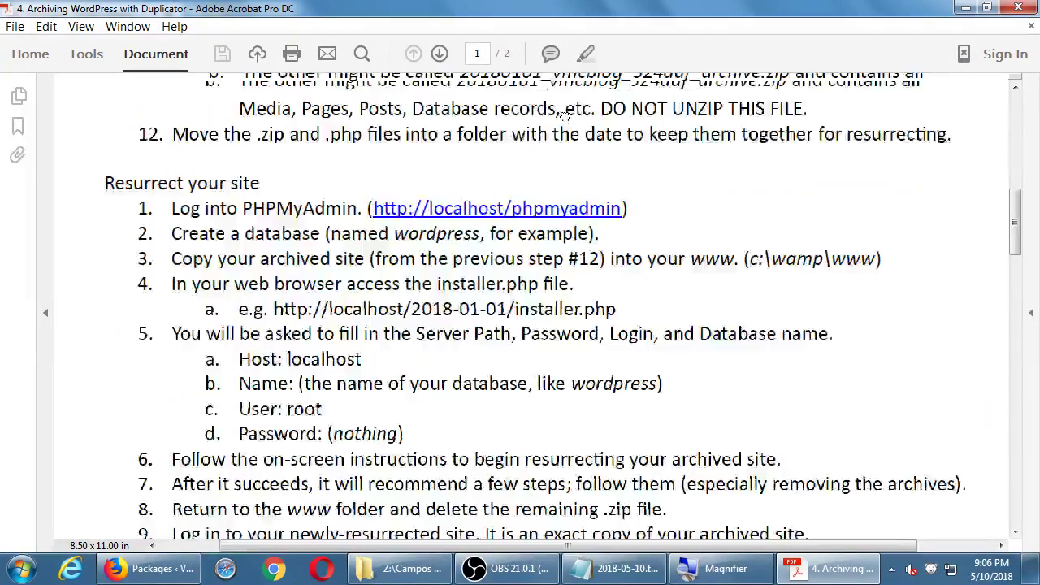
scroll(437, 355, right, 1)
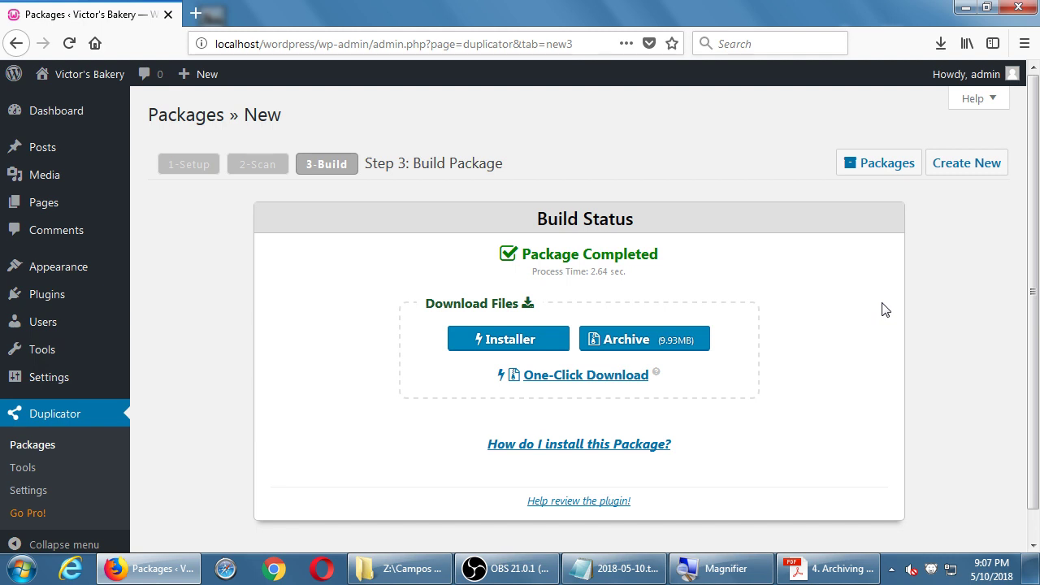
- Save installer.php and the archive zip to disk, then open their containing folder
click(488, 345)
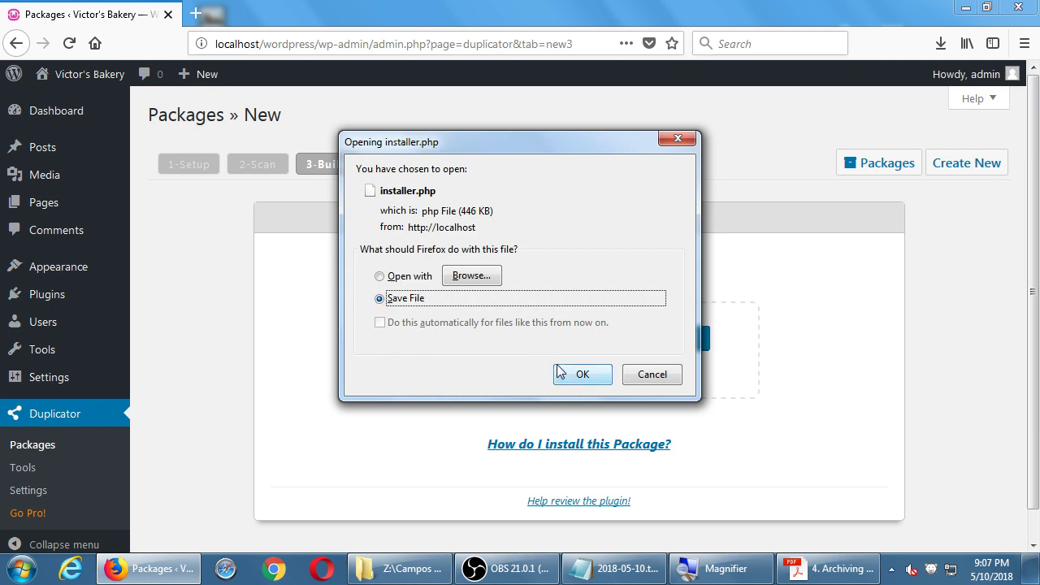
click(581, 378)
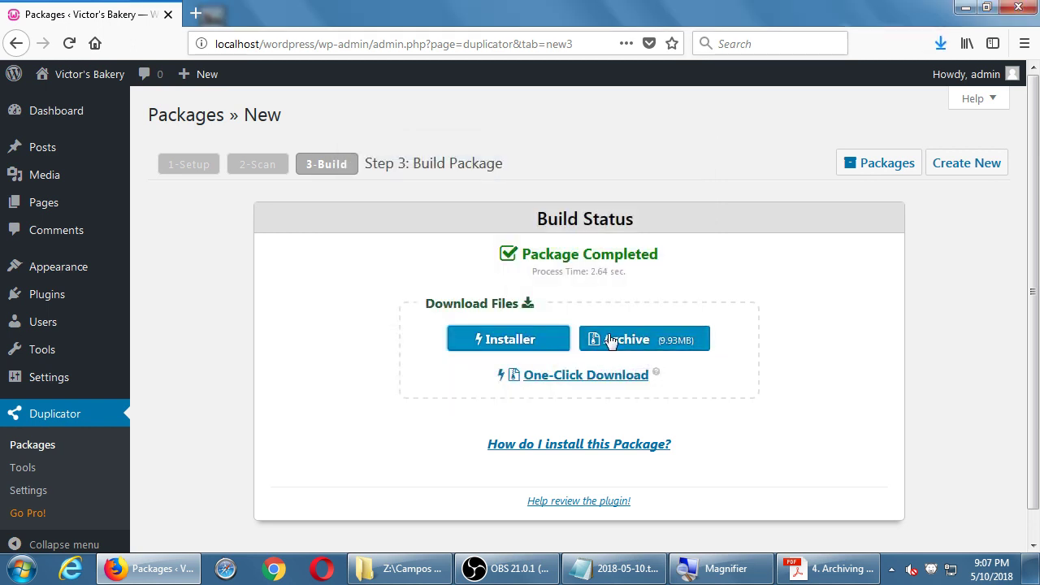
click(611, 340)
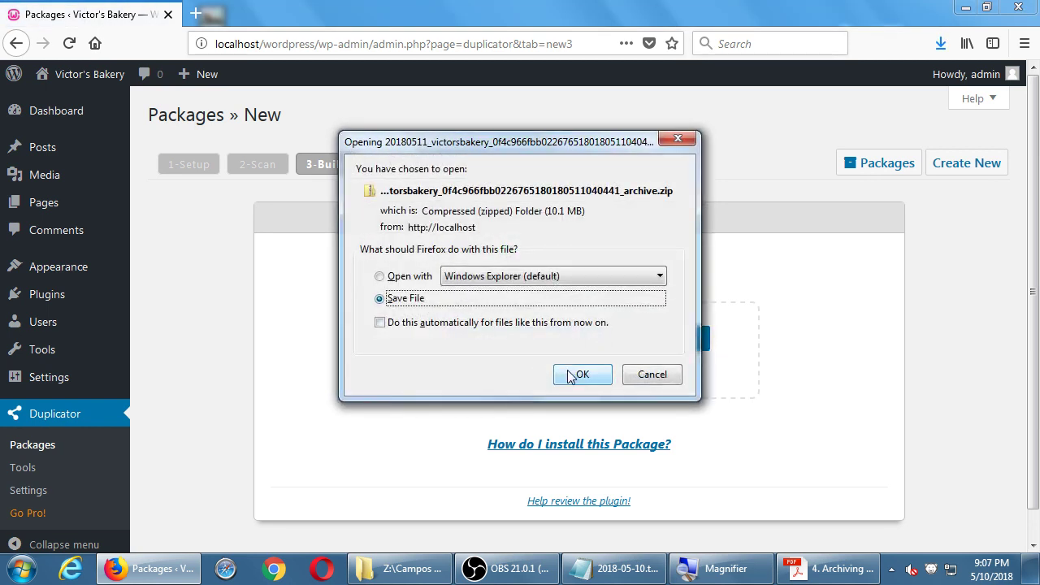
click(578, 372)
click(940, 46)
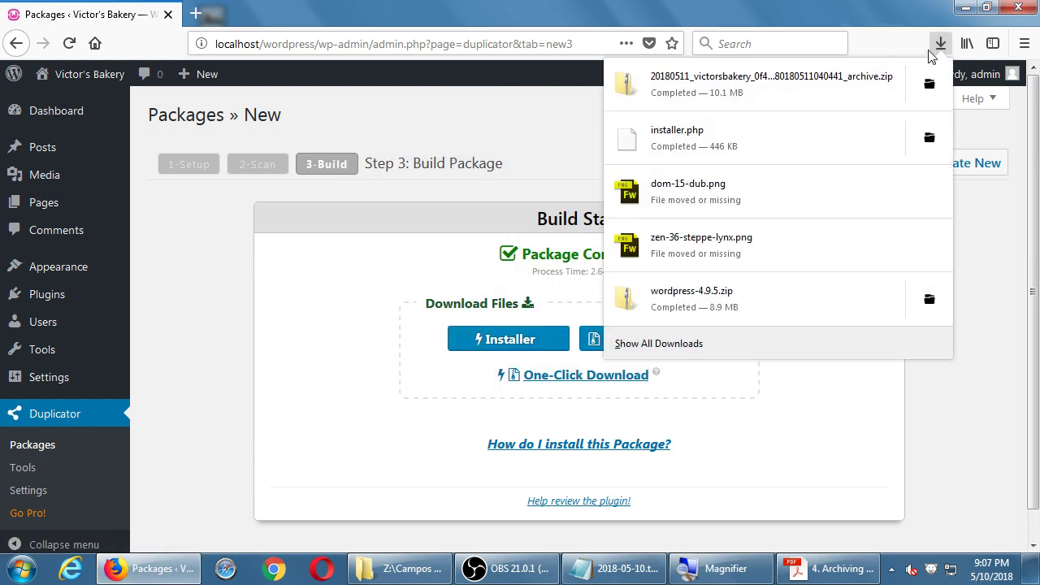
click(934, 86)
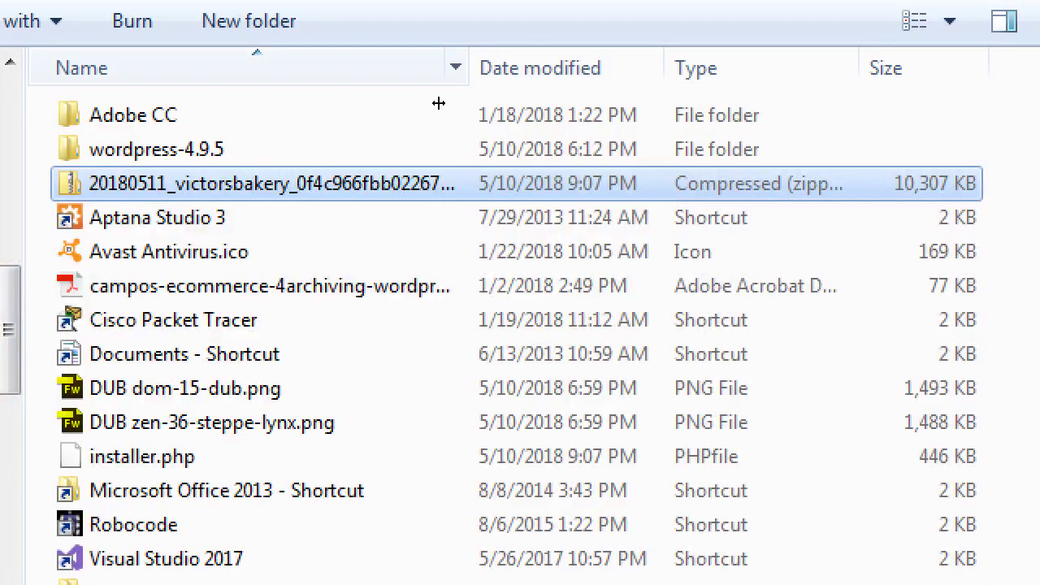
- Widen the Name column and highlight the archive zip and installer.php among the Desktop files
click(455, 68)
click(437, 107)
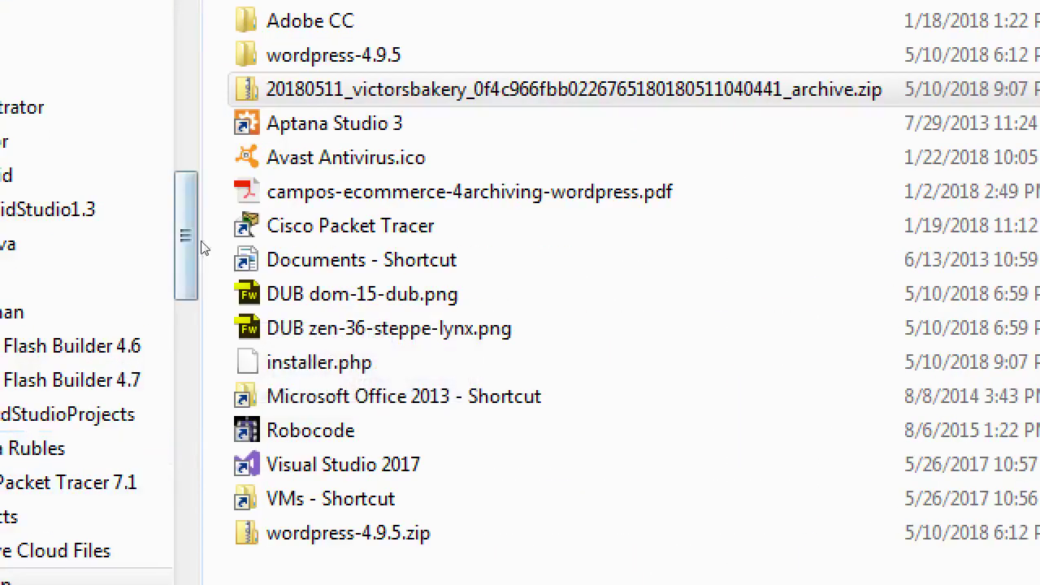
click(251, 90)
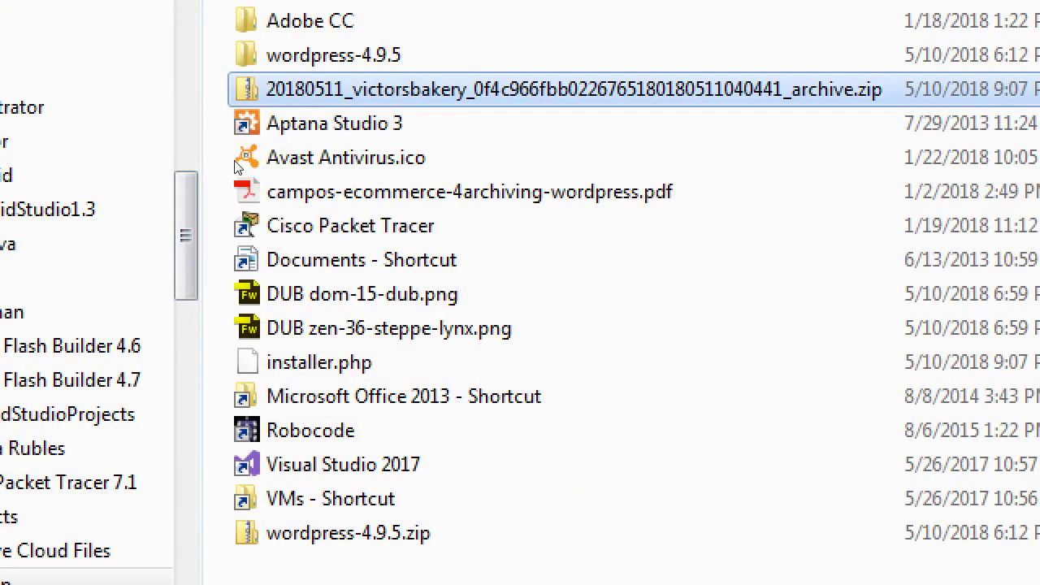
ctrl+click(252, 362)
ctrl+click(418, 534)
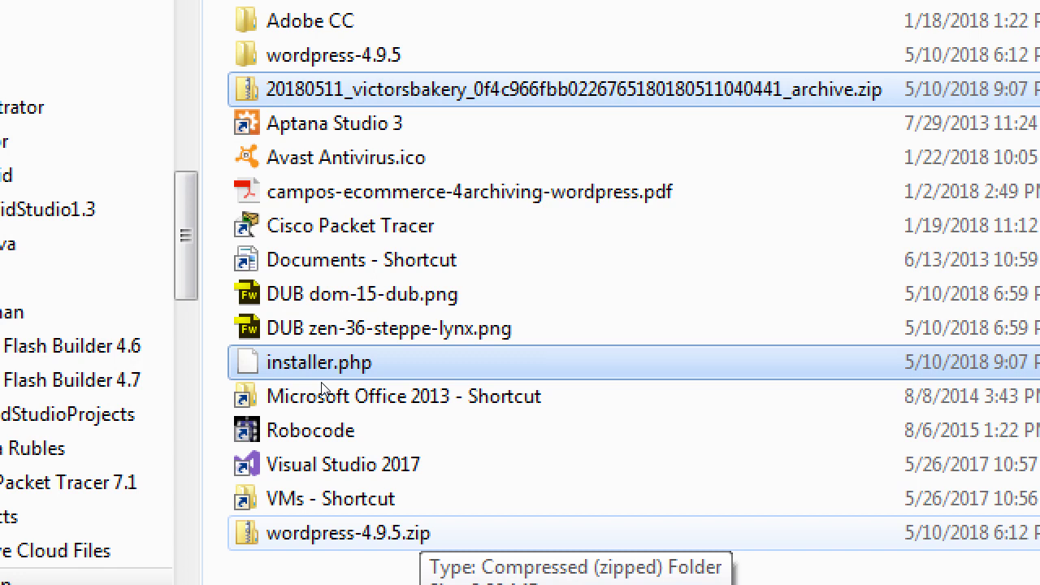
ctrl+click(422, 534)
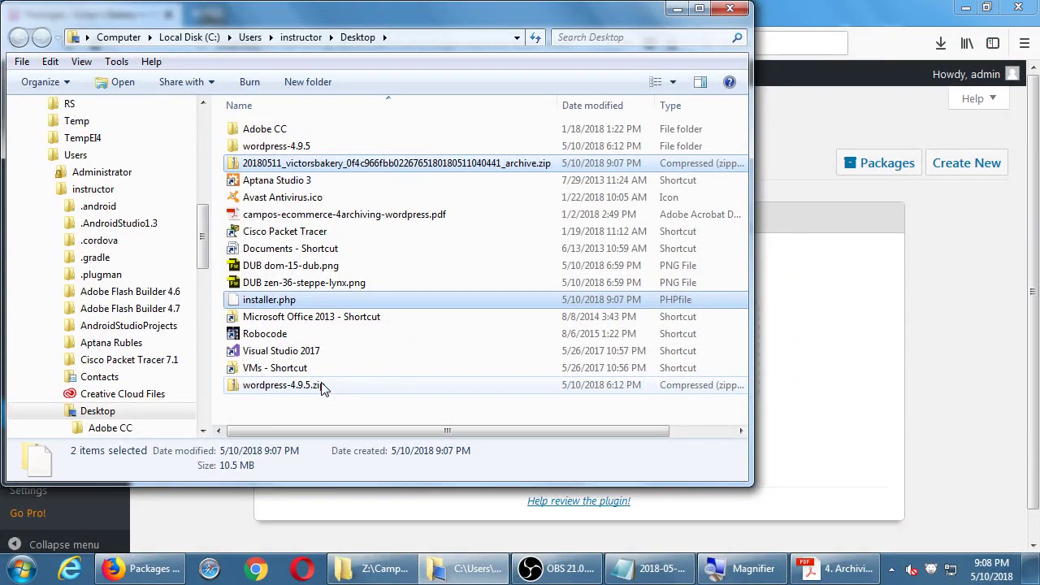
click(297, 414)
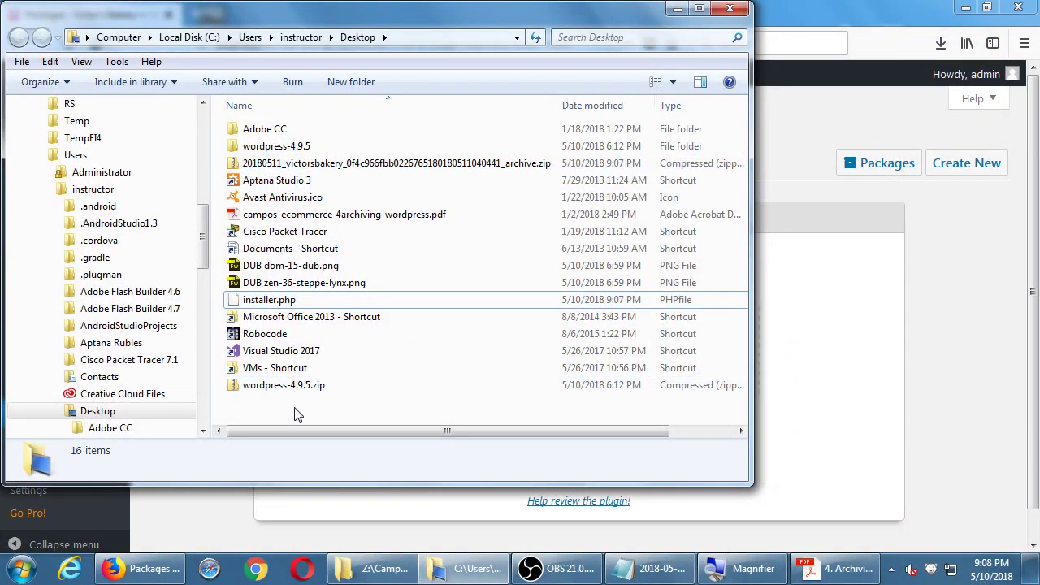
- Create a new folder on the Desktop named 20180510
right_click(298, 415)
mouse_move(329, 374)
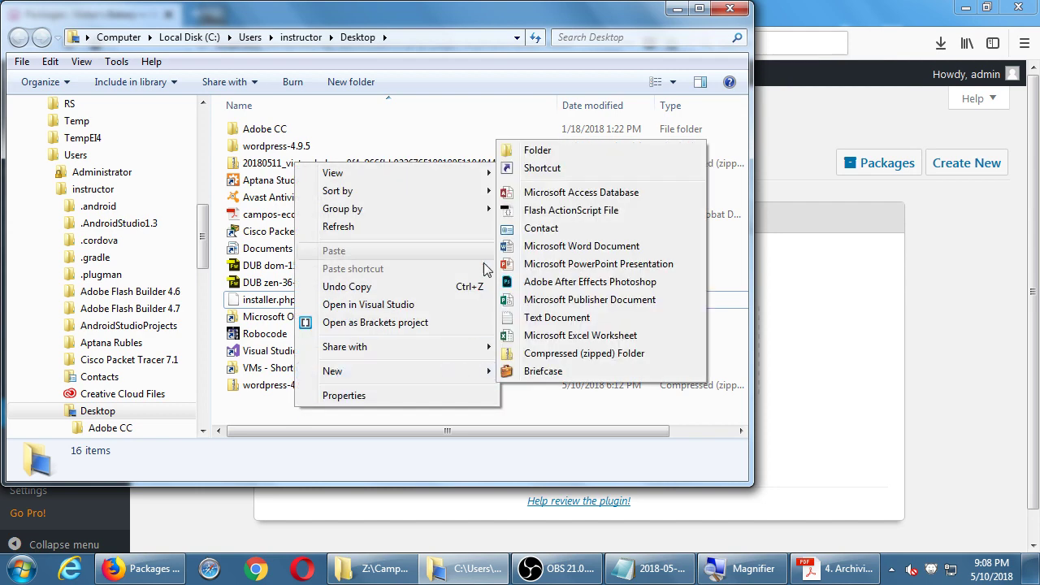
click(535, 152)
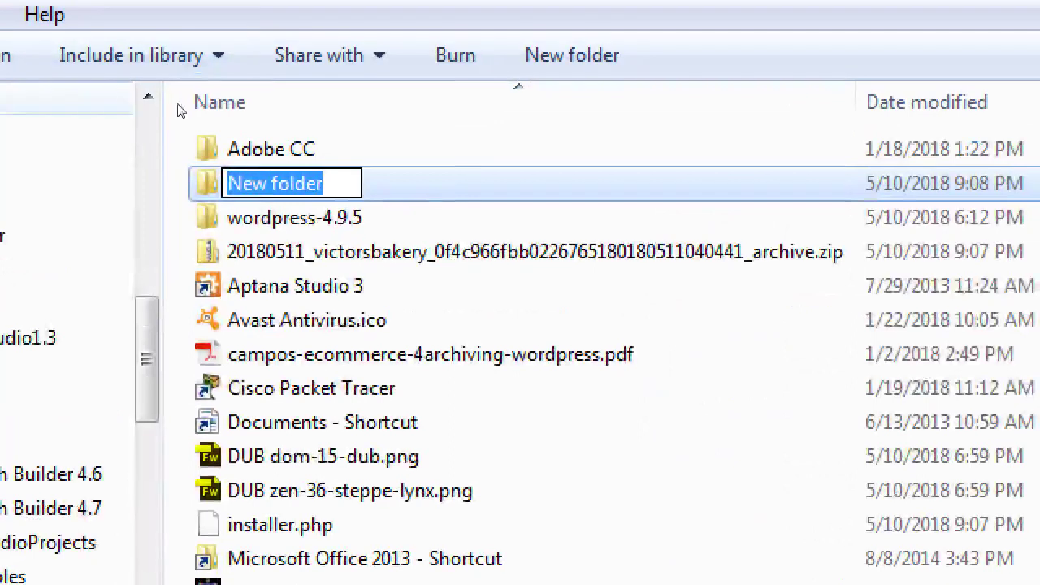
text(2)
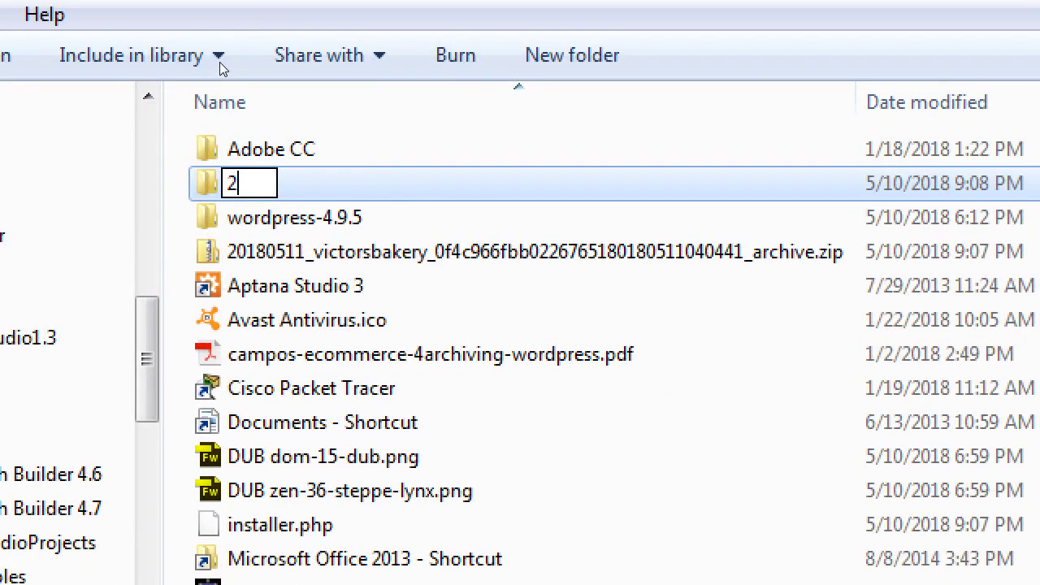
text(01805)
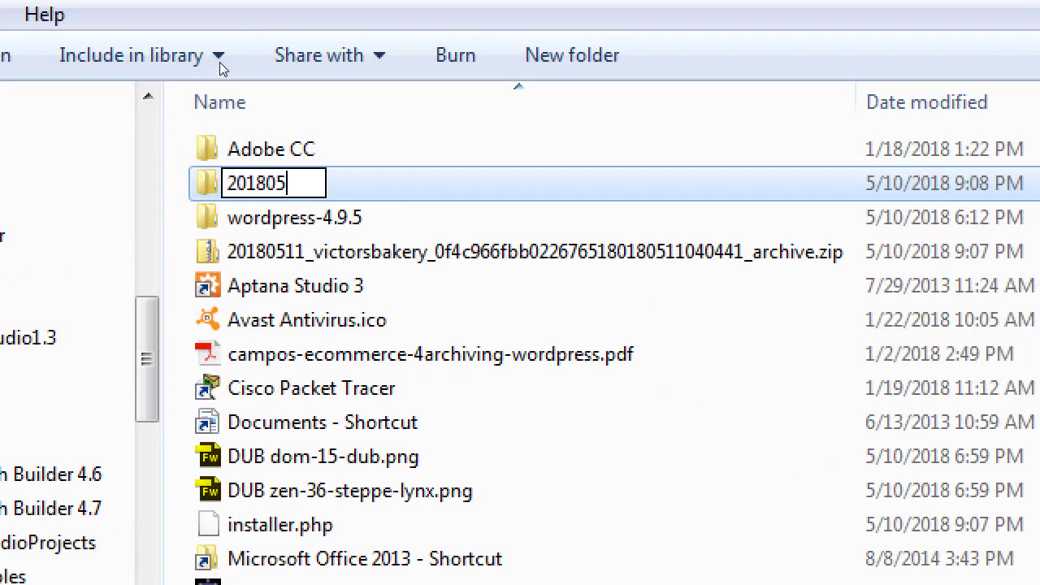
text(10)
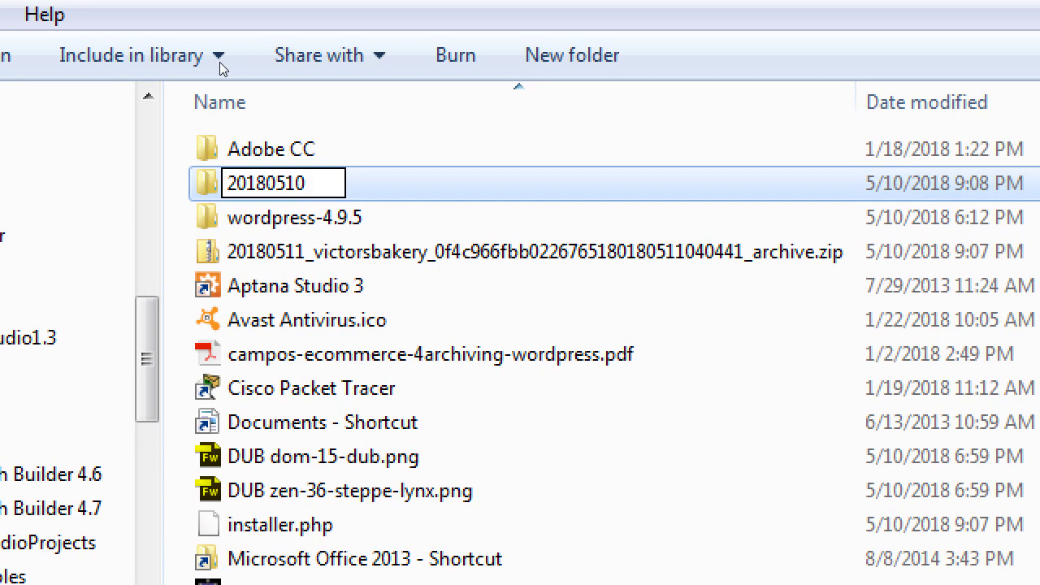
key(ctrl+a)
text(M)
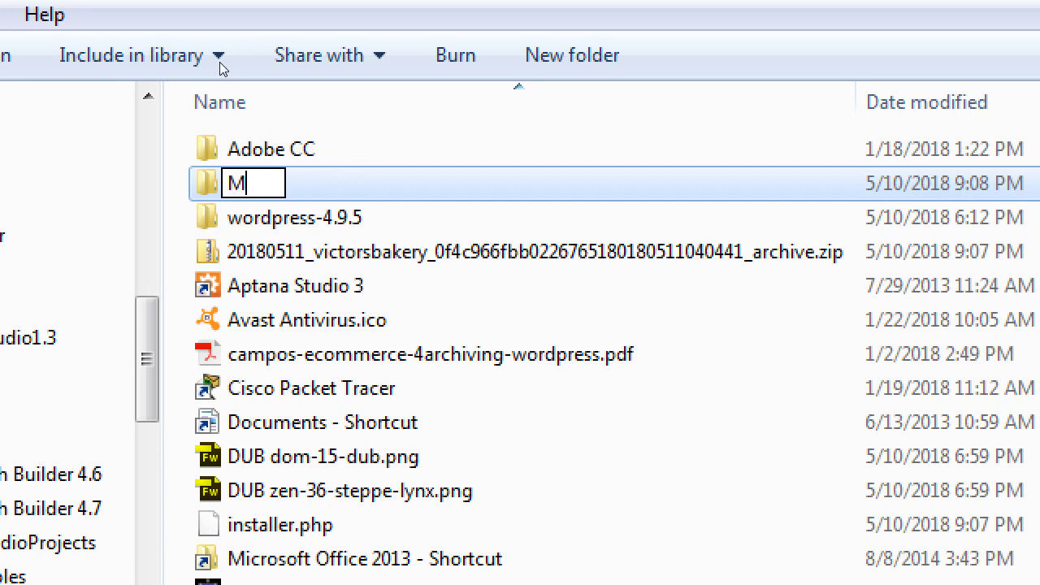
text(ay 10)
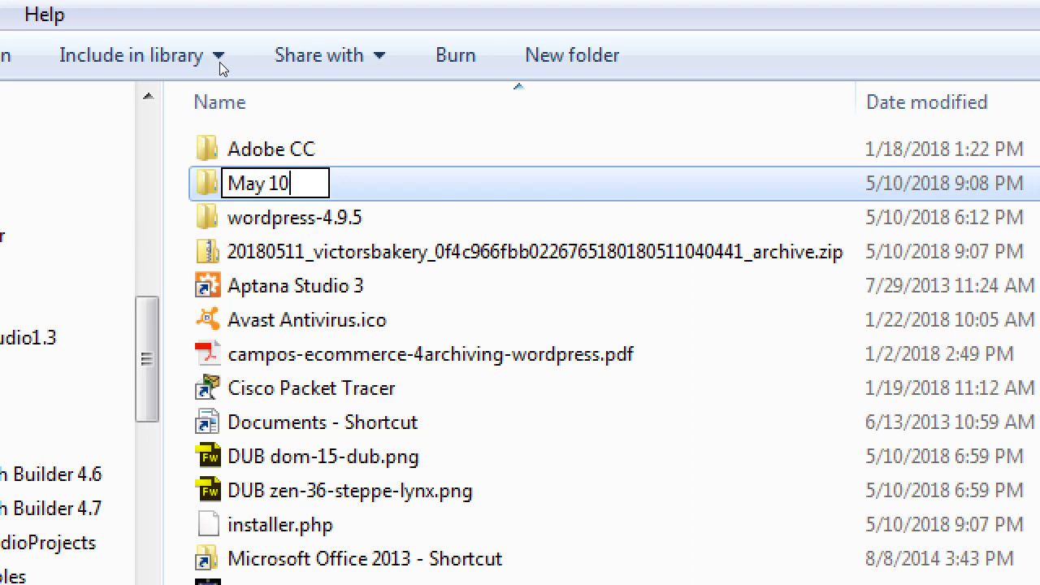
key(ctrl+a)
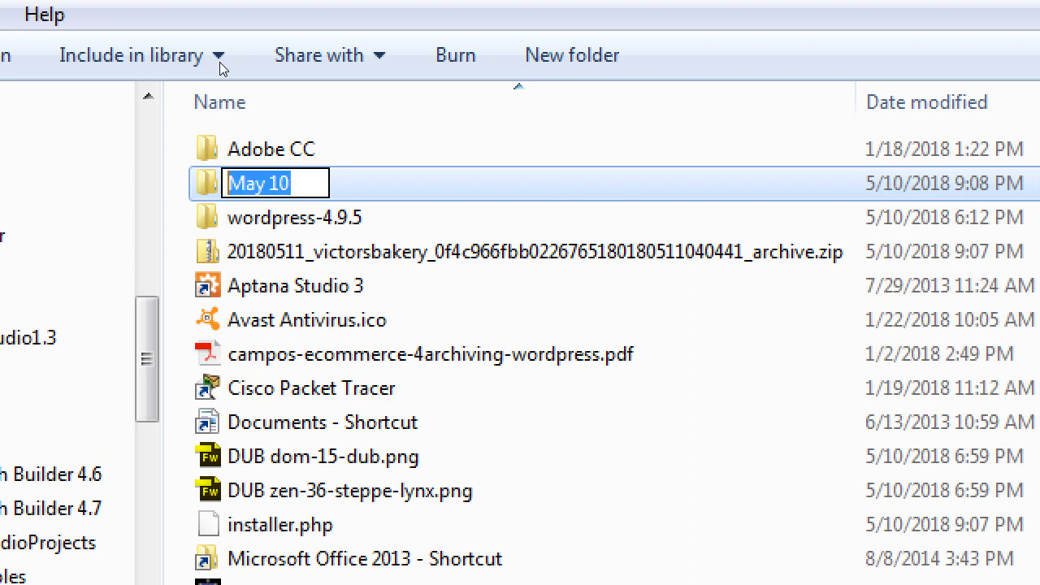
text(2018-)
key(BackSpace)
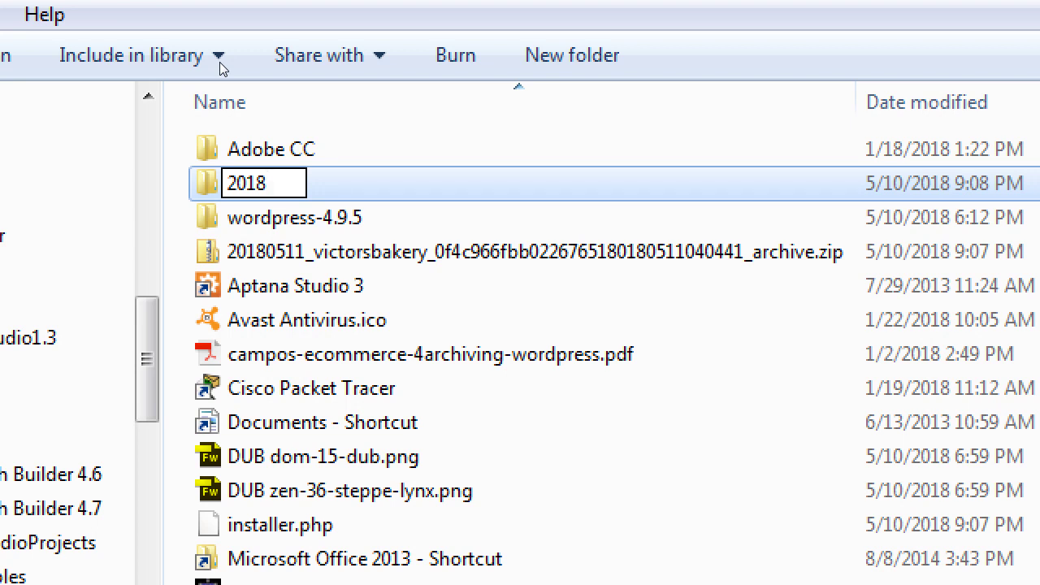
text(05)
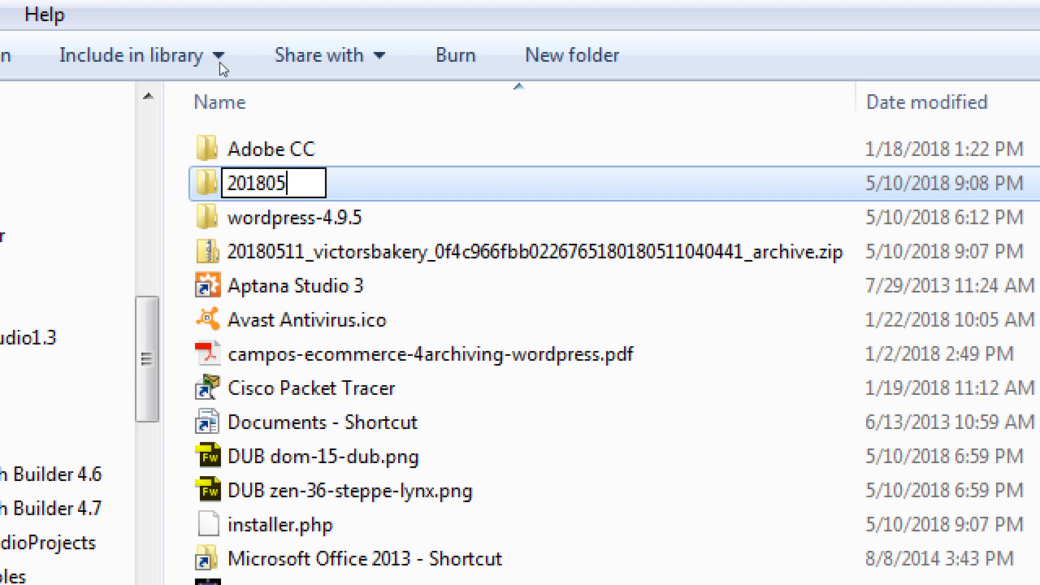
text(10)
key(Return)
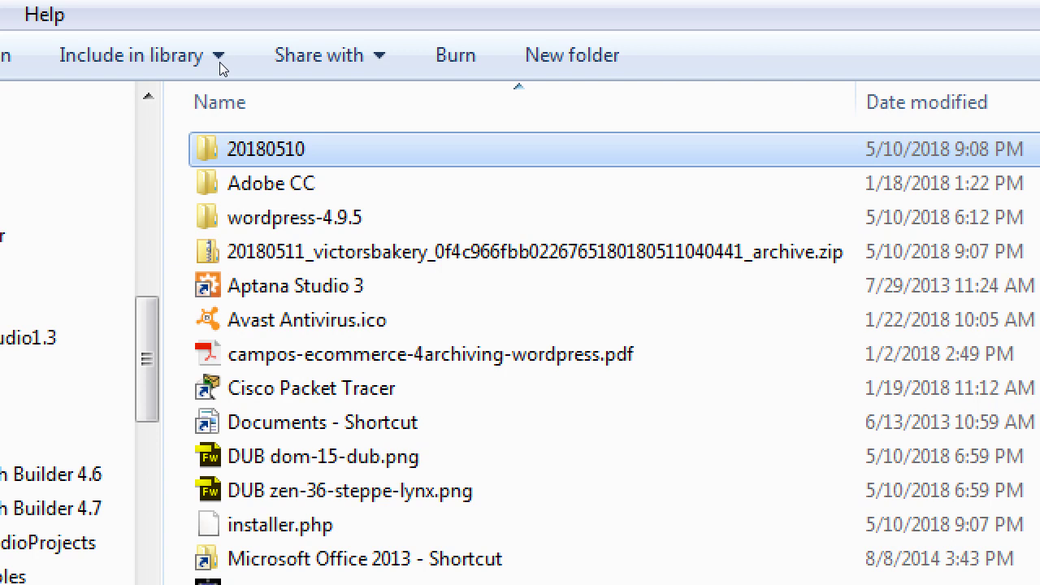
- Select the archive zip and installer.php together and drag both into the Desktop's 20180510 folder
click(264, 252)
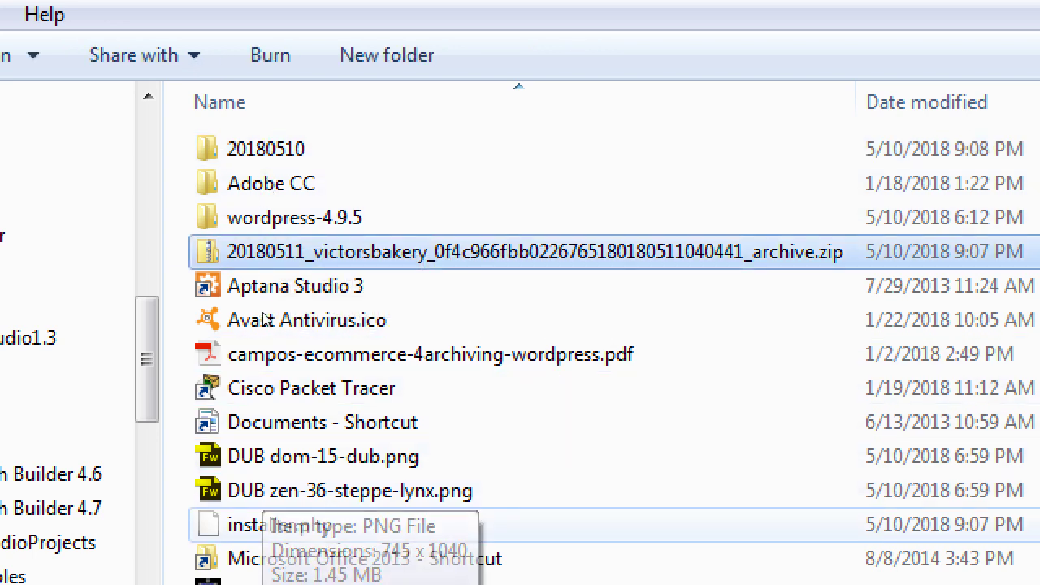
ctrl+click(280, 525)
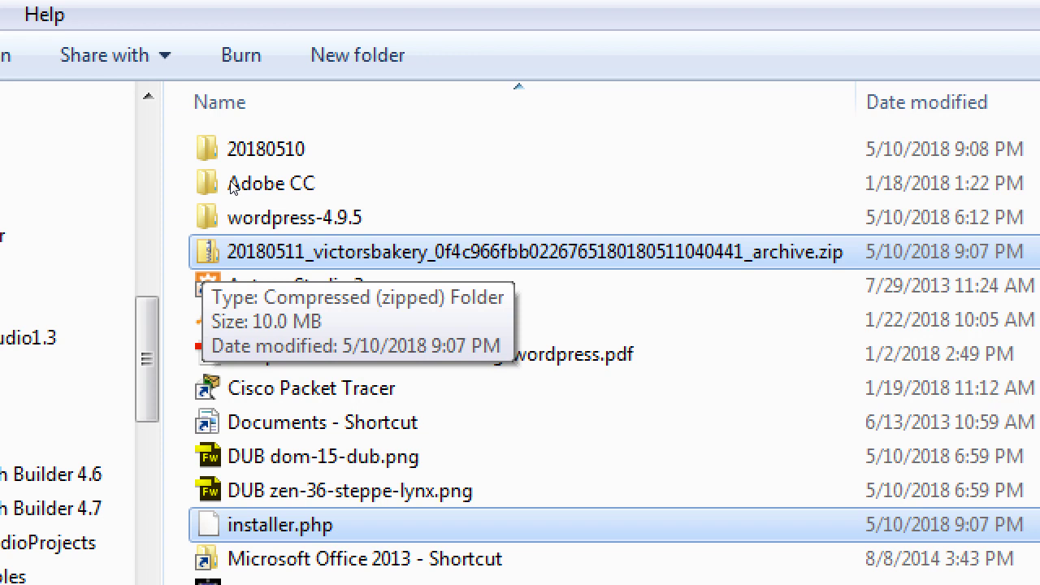
drag(233, 185, 236, 143)
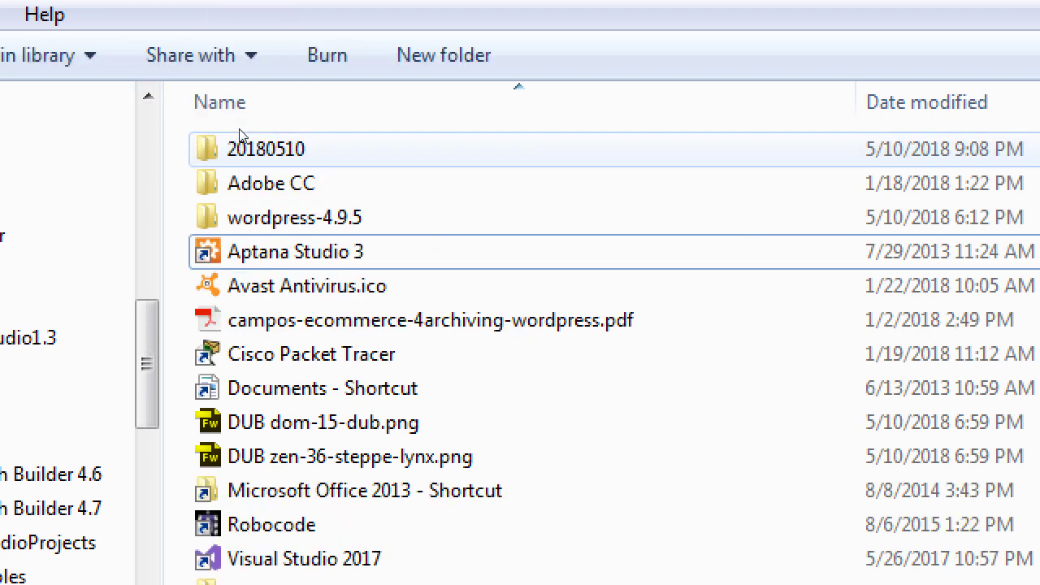
click(234, 136)
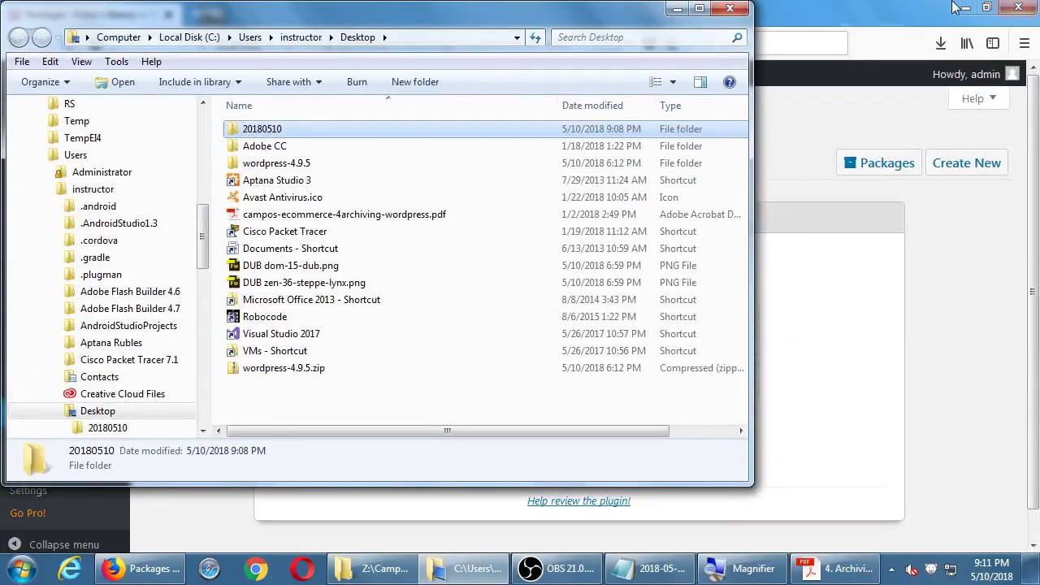
- Bring the Firefox Package Completed page forward, then minimise the browser to reveal the Desktop folder
click(956, 8)
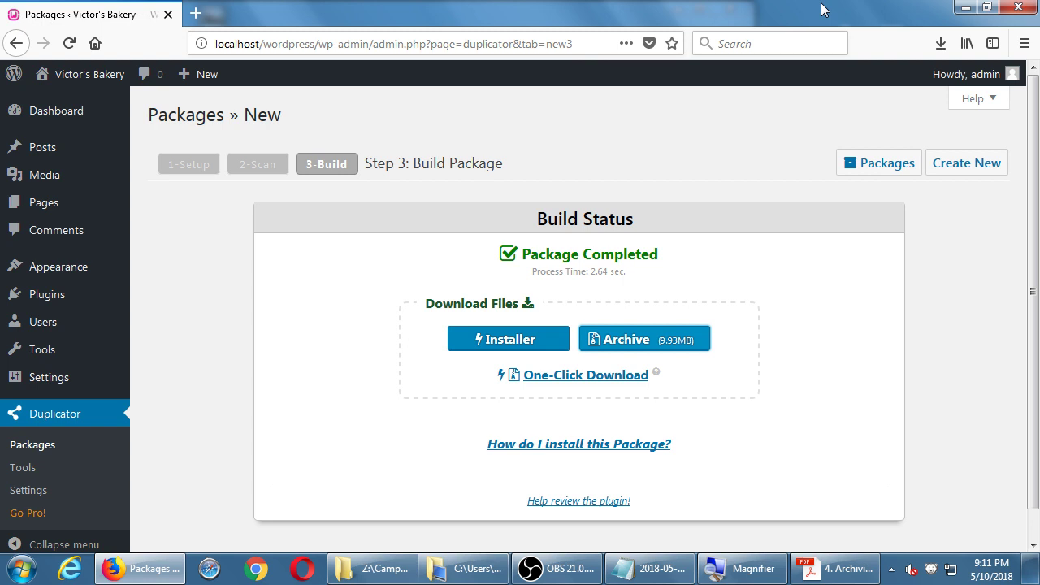
click(965, 7)
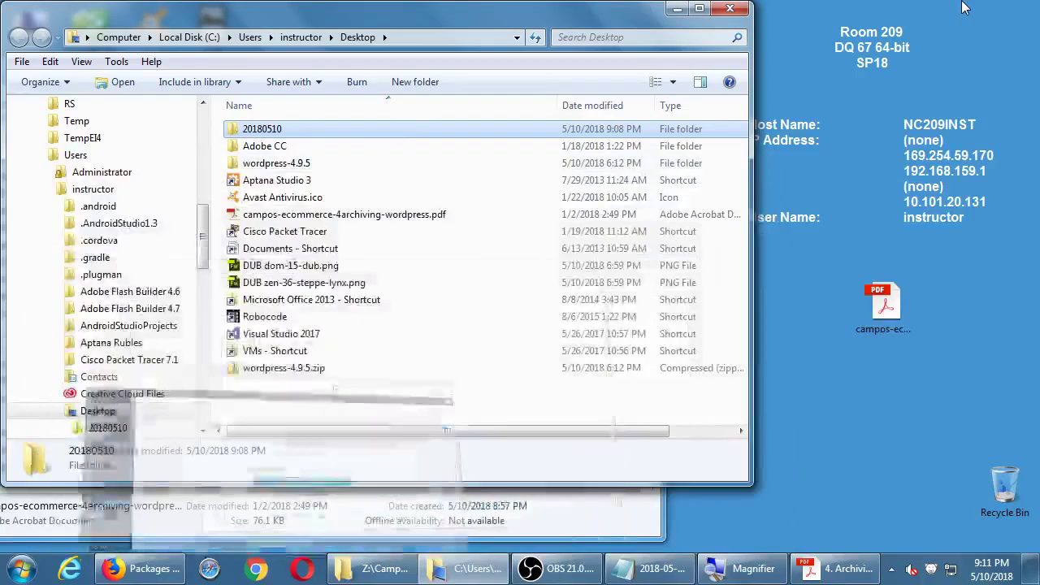
- Open 20180510, fit columns to show the full zip name, then return to the Duplicator page
double_click(252, 130)
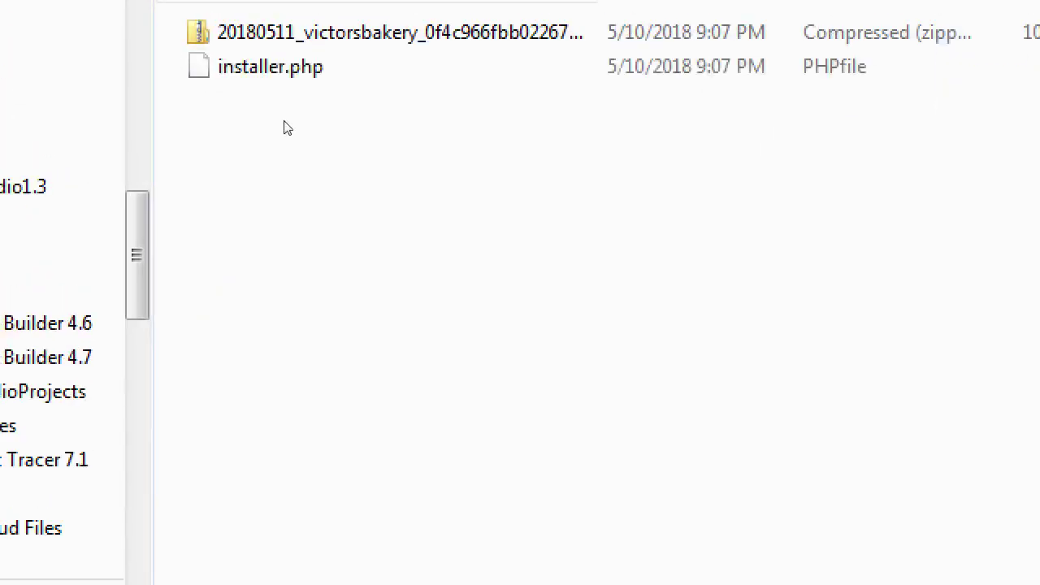
key(ctrl+plus)
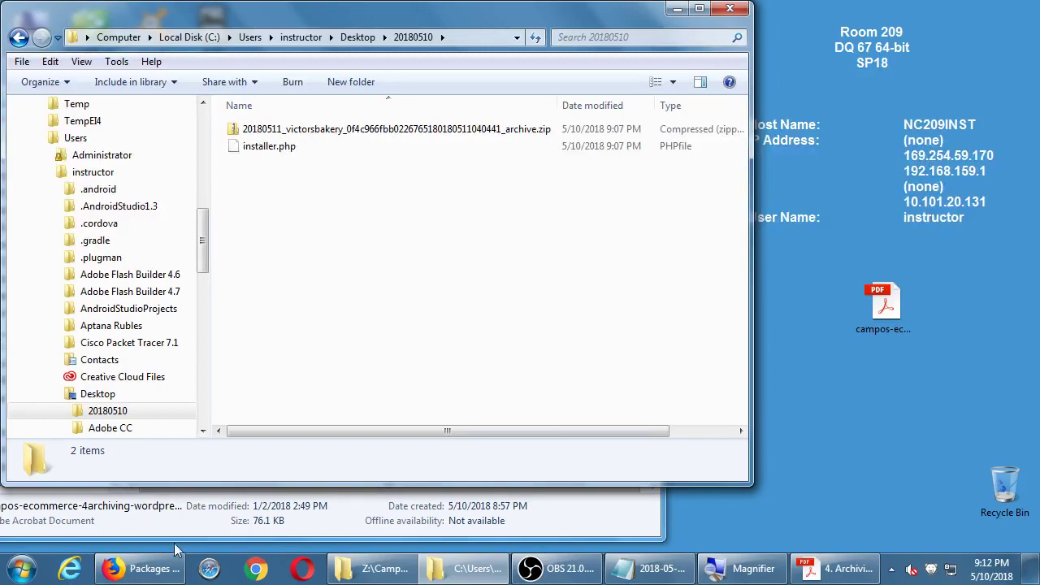
click(176, 562)
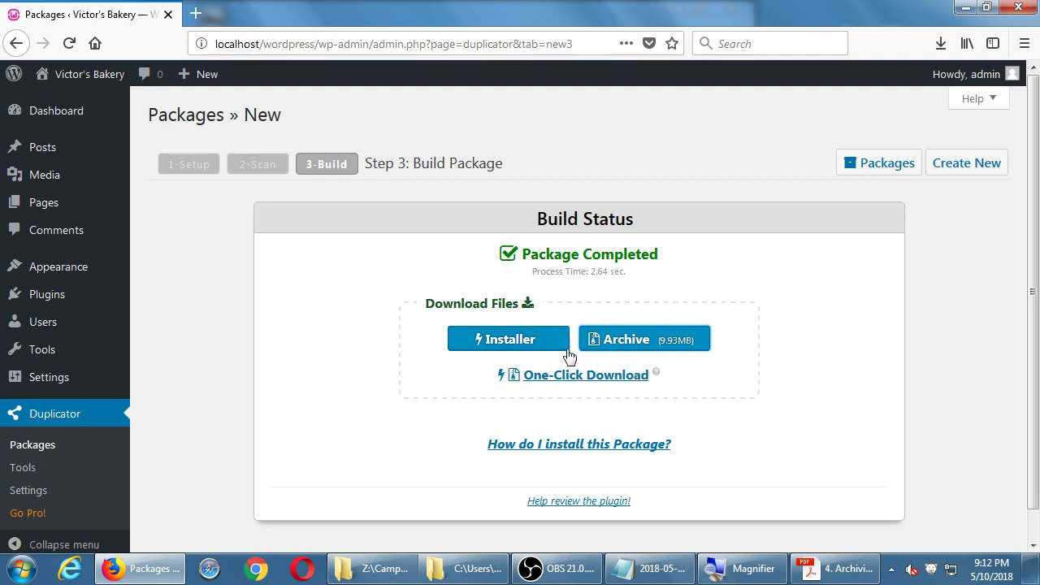
click(638, 347)
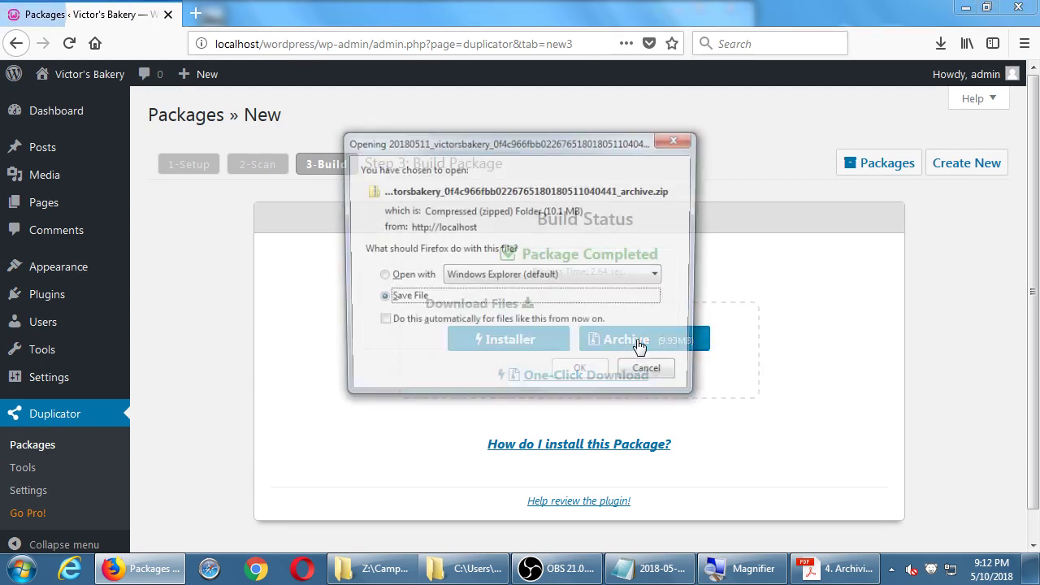
click(651, 374)
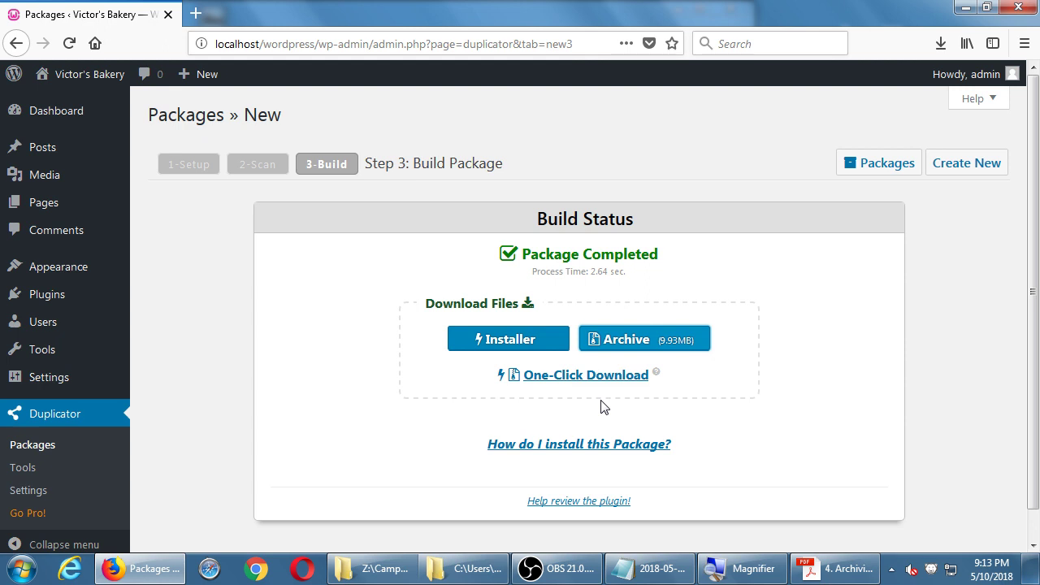
- Glance at the Duplicator instructions PDF, minimise it, and bring up the 20180510 Explorer window
click(837, 569)
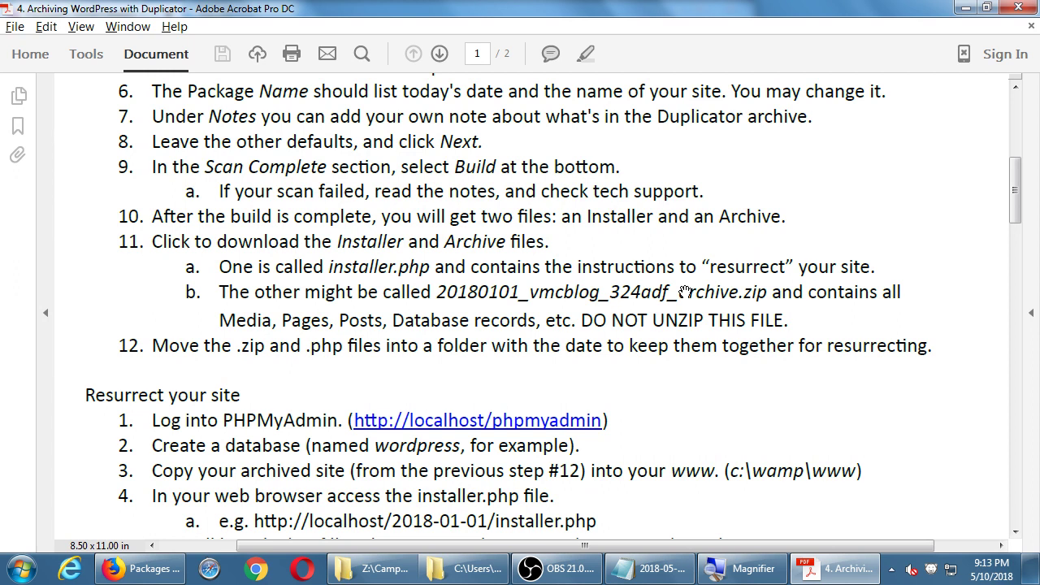
click(966, 7)
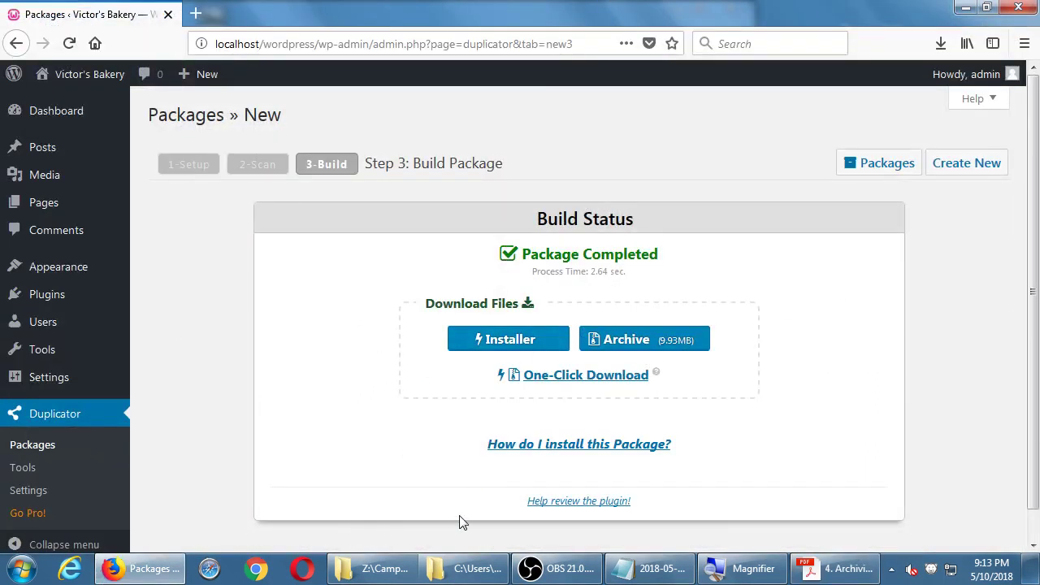
key(super+d)
click(464, 568)
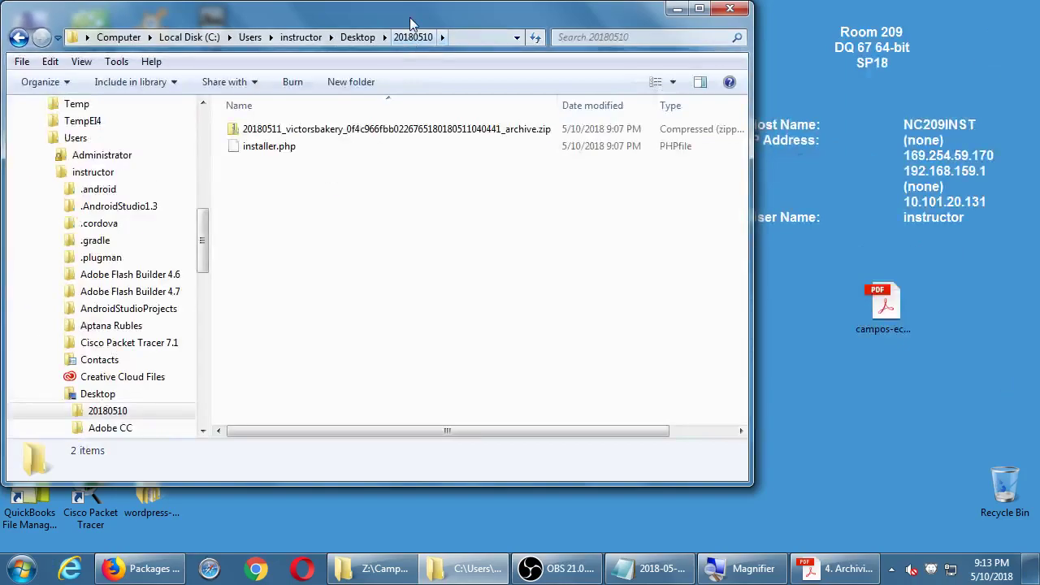
- Snap the 20180510 window left and open Corsair32Gb (F:) in a window on the right
drag(414, 24, 0, 31)
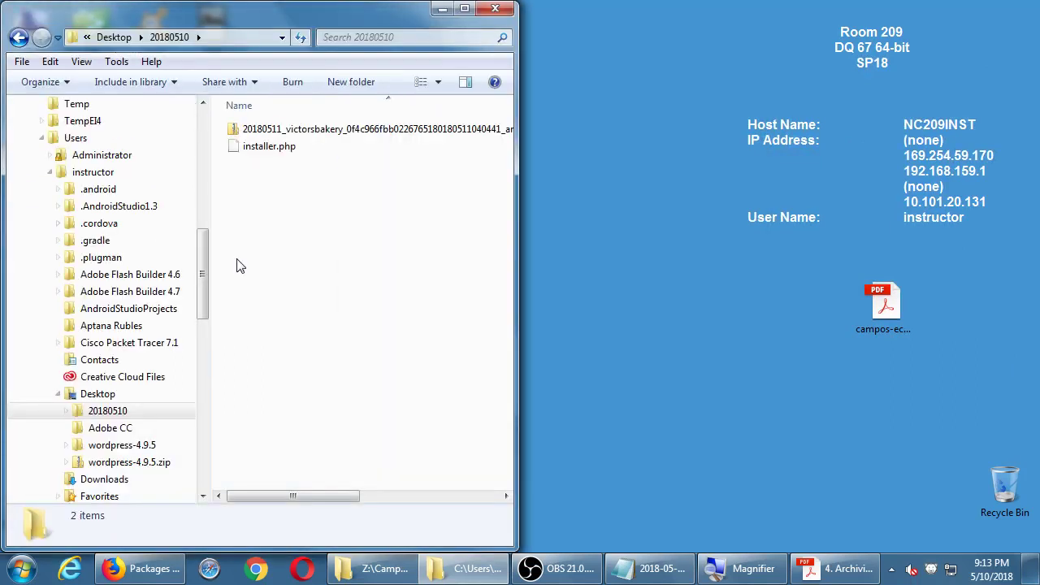
click(376, 573)
click(607, 428)
double_click(494, 263)
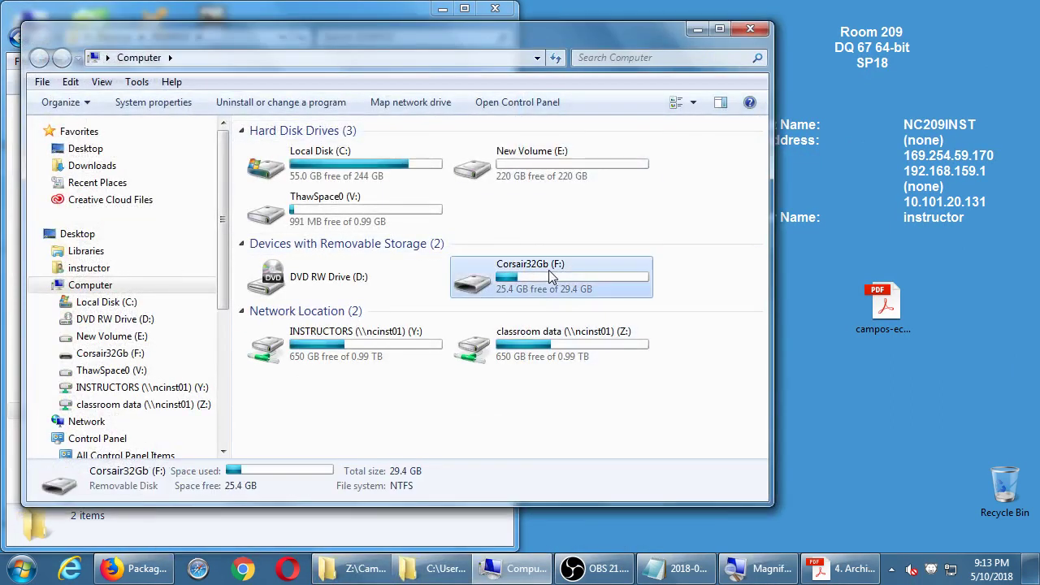
drag(458, 48, 1039, 54)
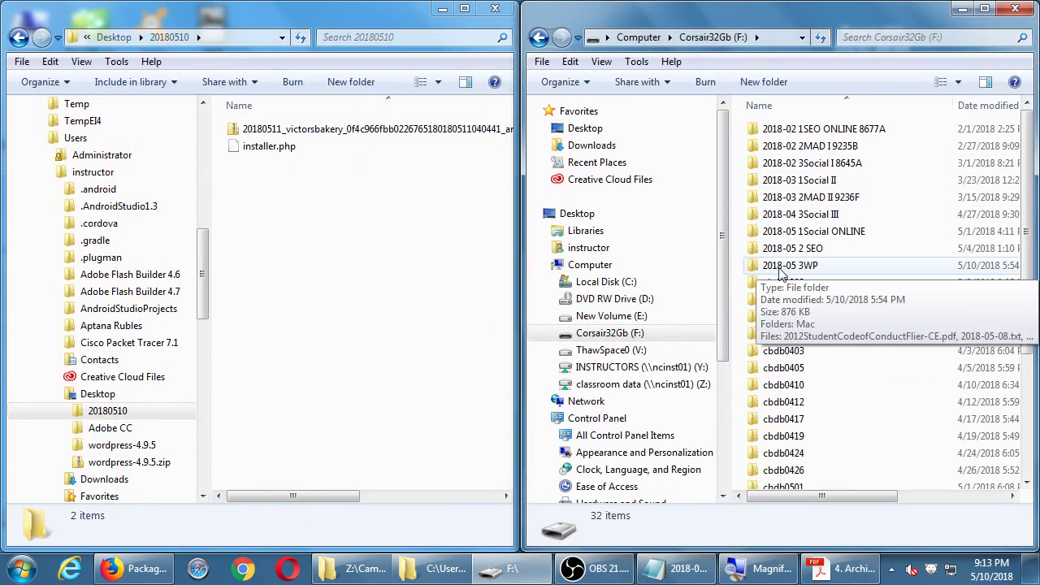
- Copy the 20180510 folder from the Desktop onto Corsair32Gb (F:) and confirm the copy
click(114, 37)
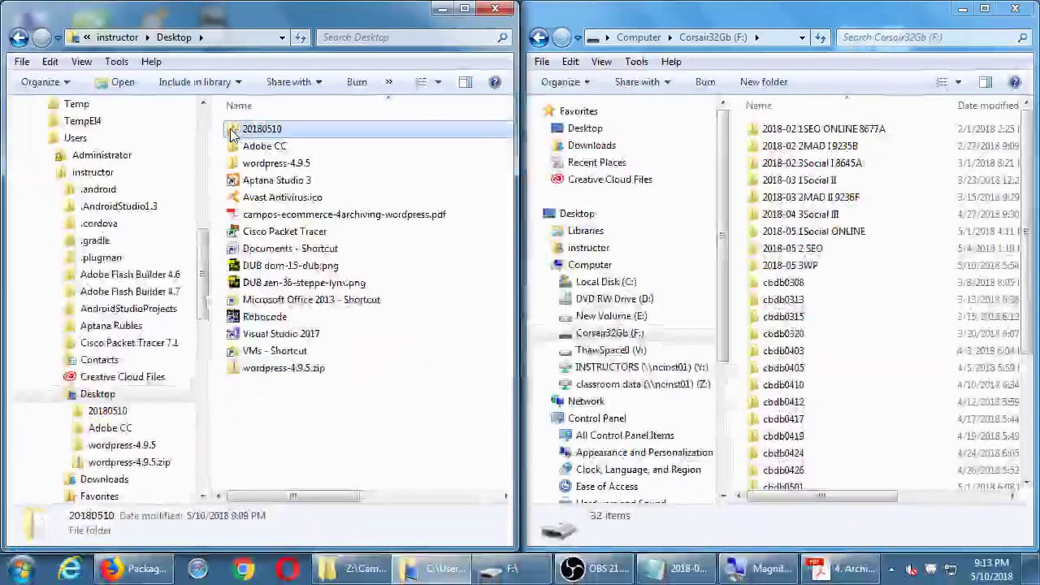
drag(233, 134, 913, 88)
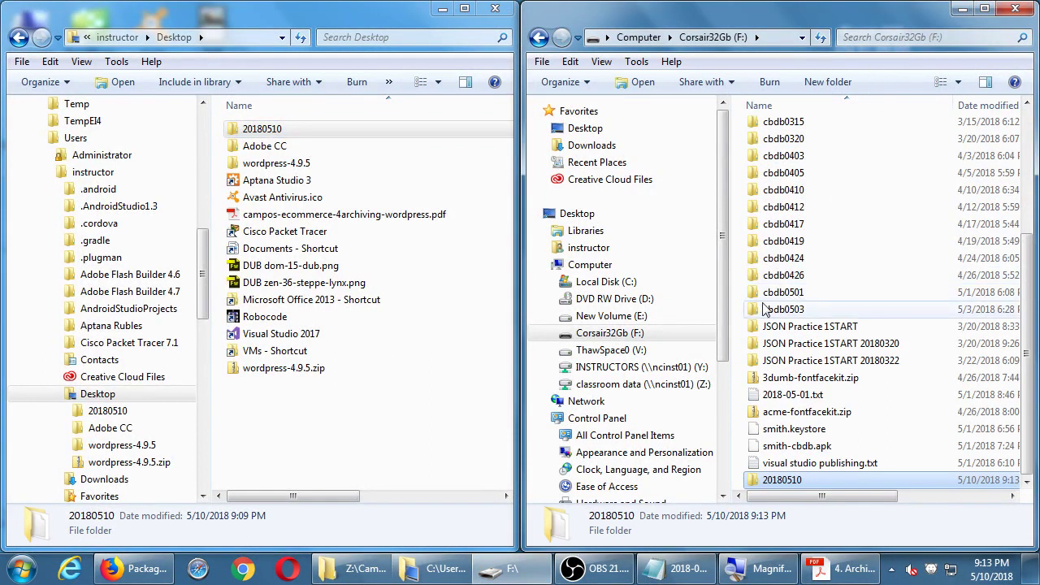
click(587, 264)
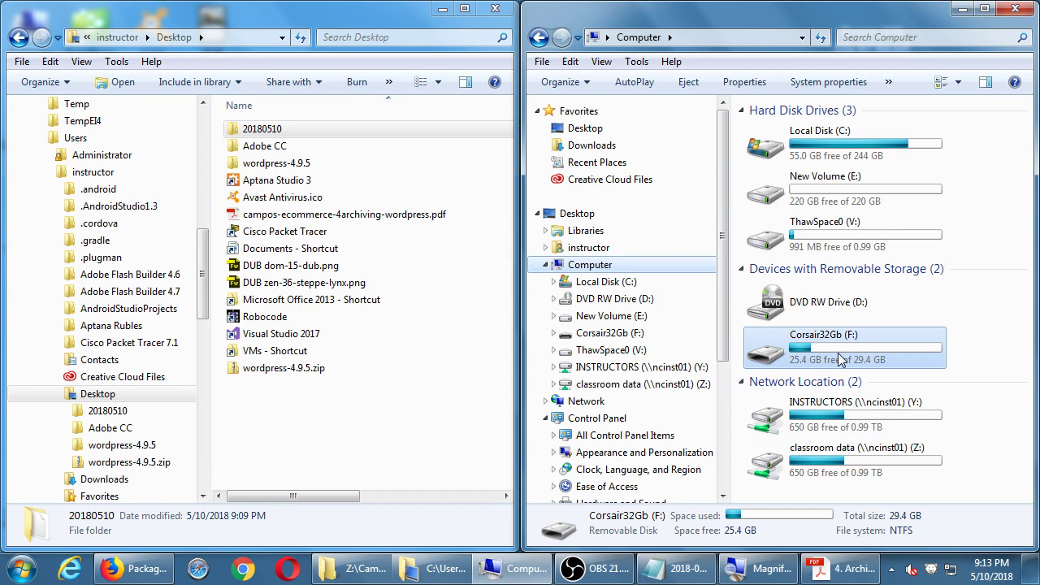
double_click(841, 360)
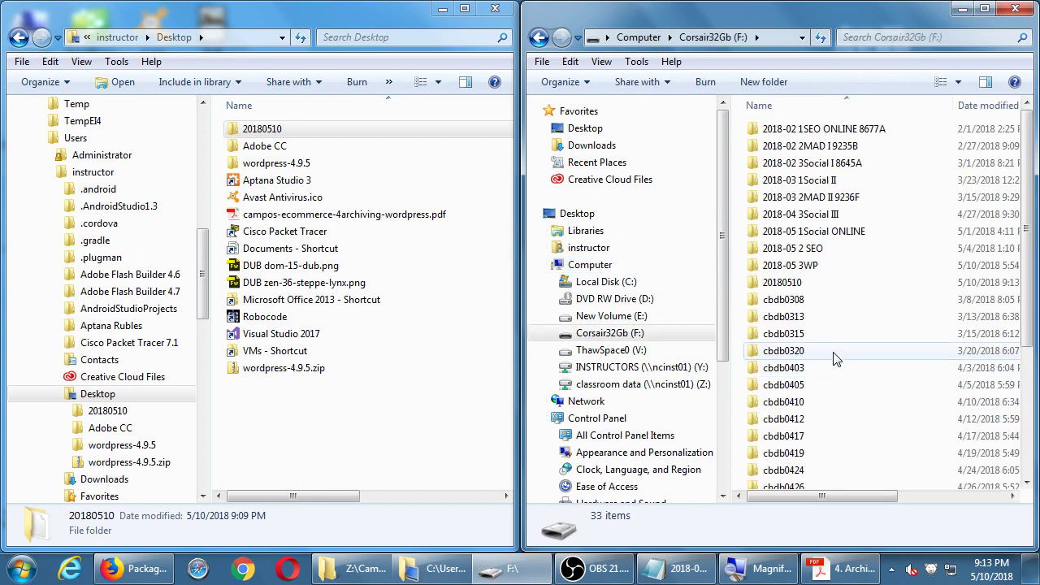
key(BackSpace)
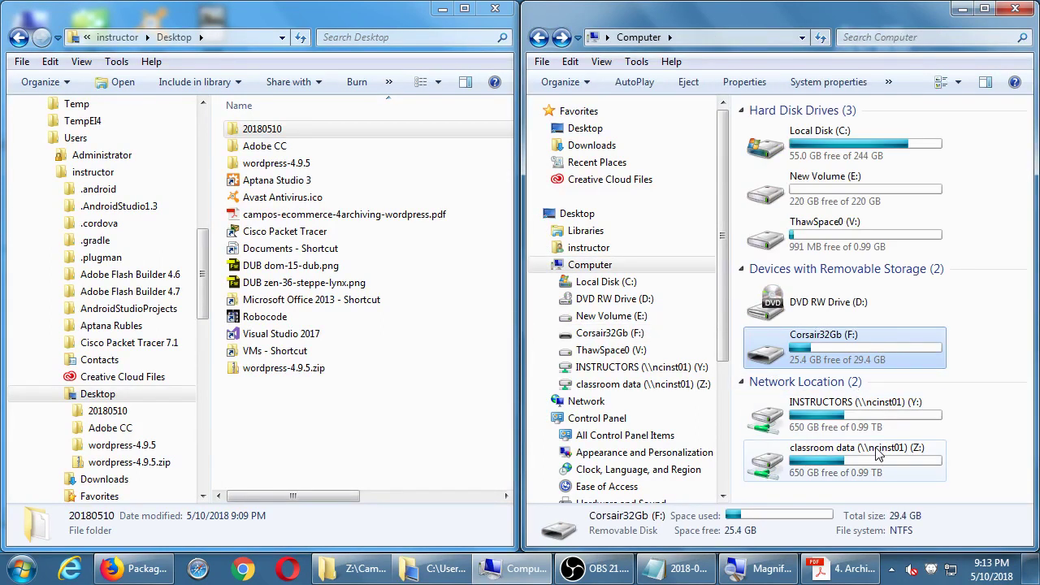
double_click(877, 455)
- Open Campos WordPress on the classroom data share and copy the 20180510 folder into it
double_click(818, 301)
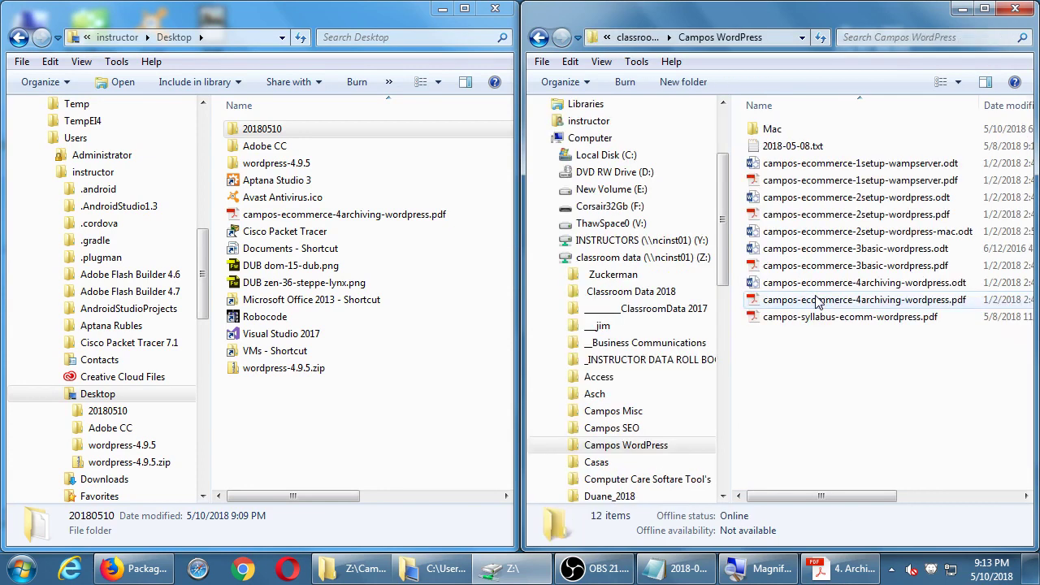
drag(260, 130, 868, 392)
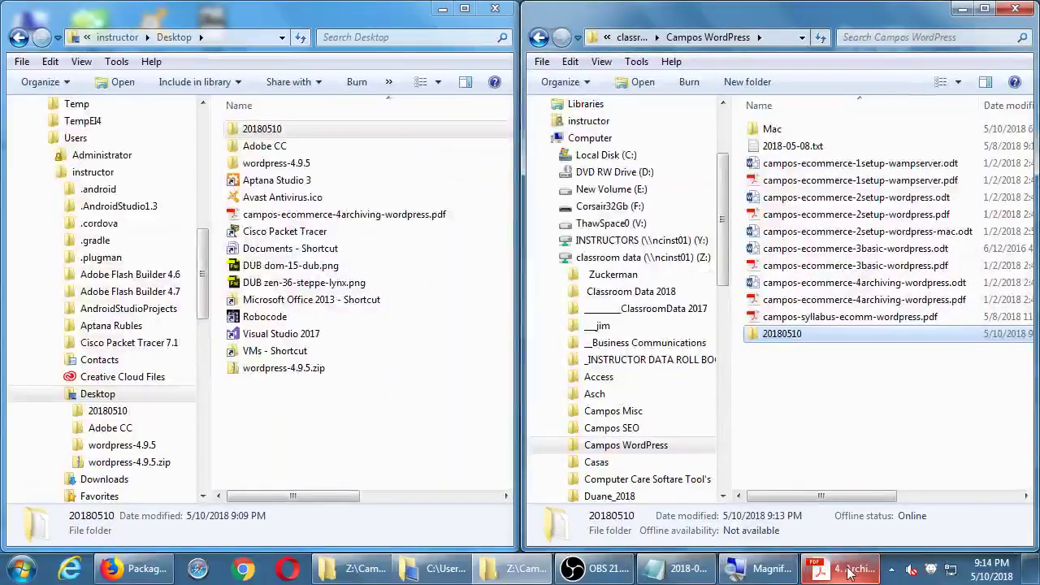
- Return to the instructions PDF and scroll down to the Resurrect your site steps
click(845, 568)
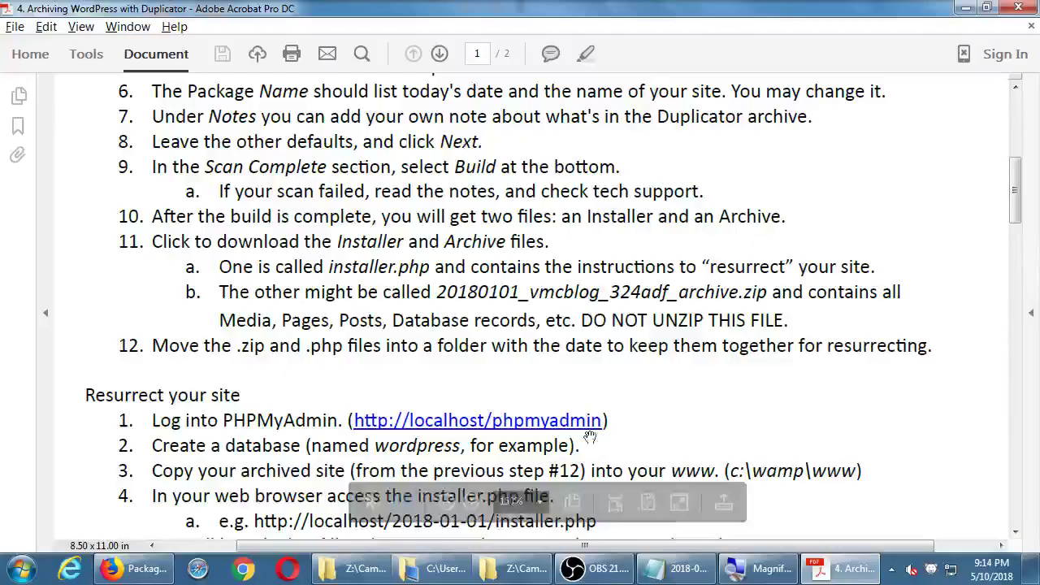
scroll(590, 437, down, 5)
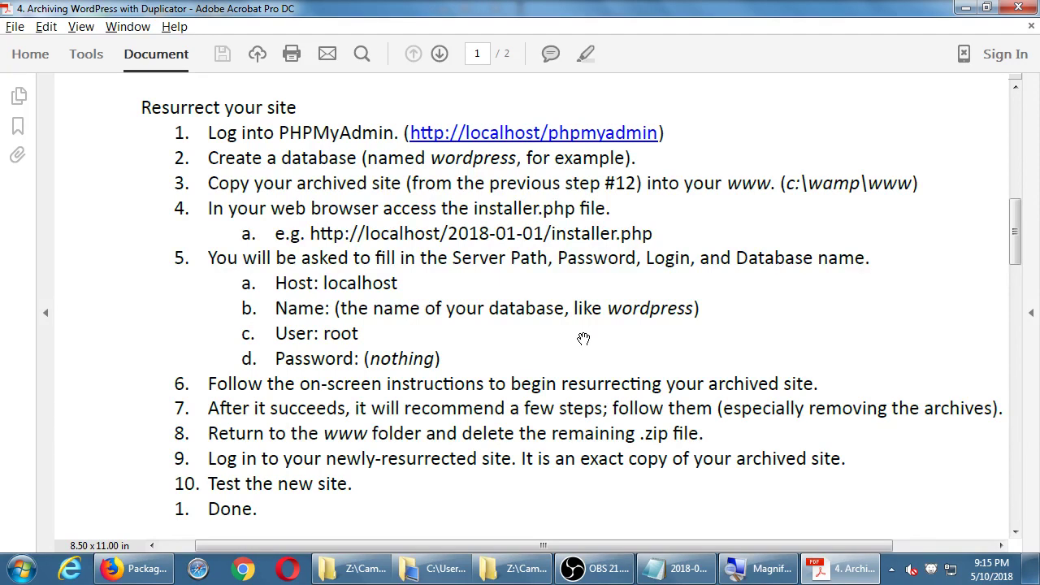
- Scroll between the Archive your site and Resurrect your site steps, then switch to OBS Studio
scroll(191, 141, down, 1)
scroll(195, 174, up, 3)
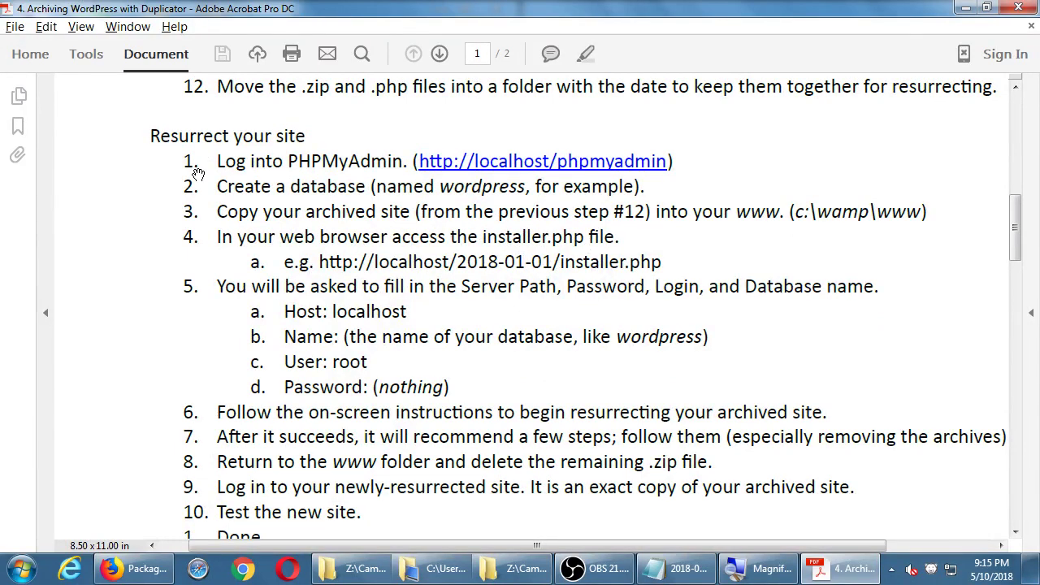
scroll(197, 173, up, 5)
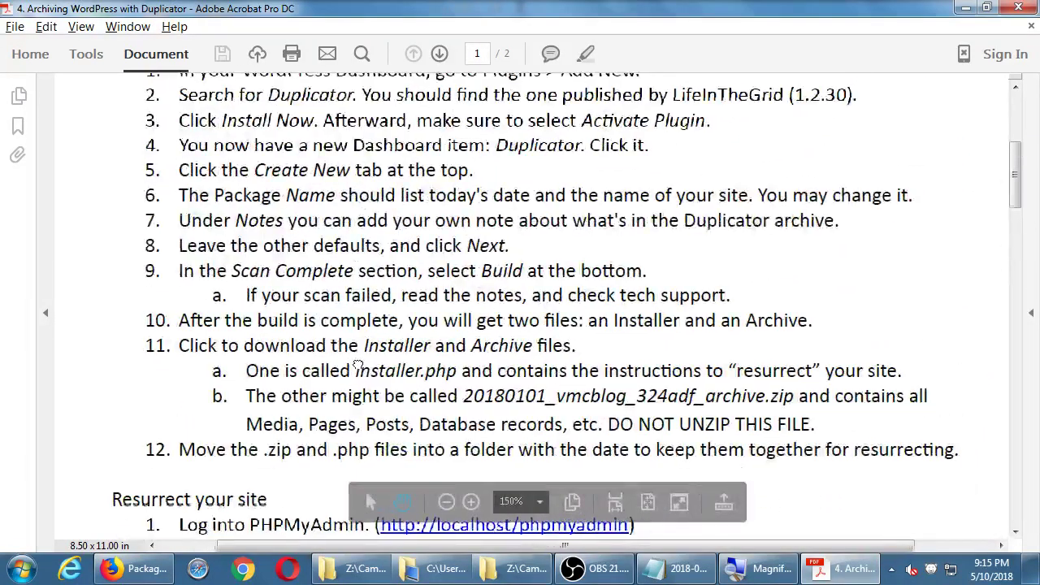
scroll(353, 366, up, 1)
scroll(344, 244, down, 1)
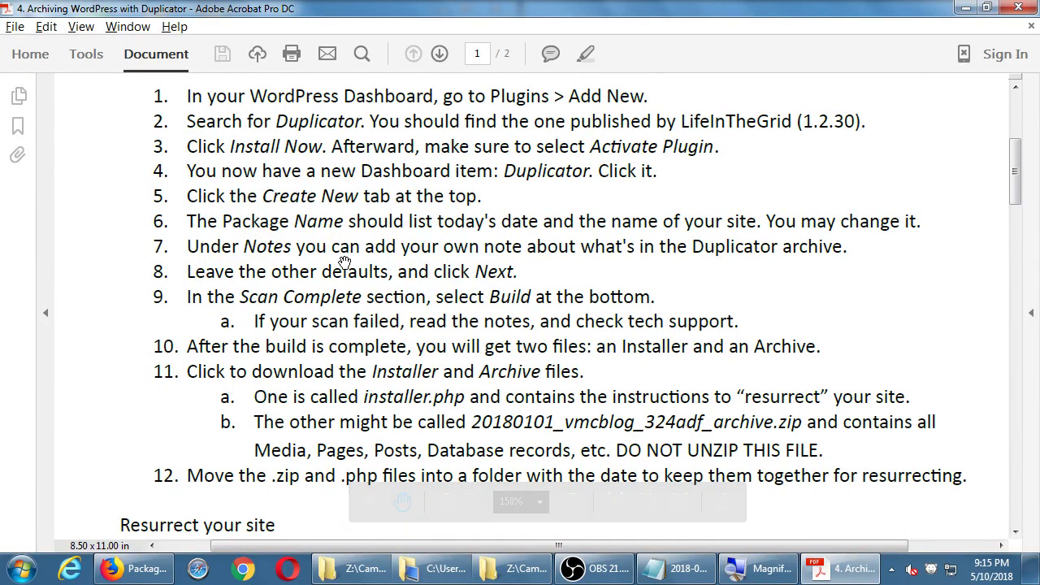
scroll(367, 244, up, 1)
scroll(357, 252, up, 1)
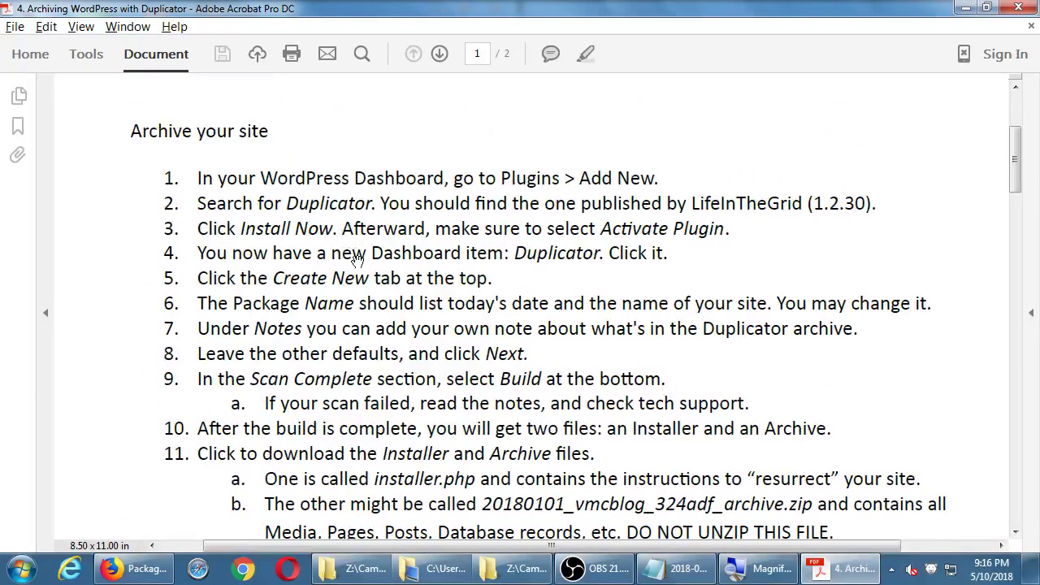
scroll(333, 248, down, 3)
scroll(333, 248, down, 4)
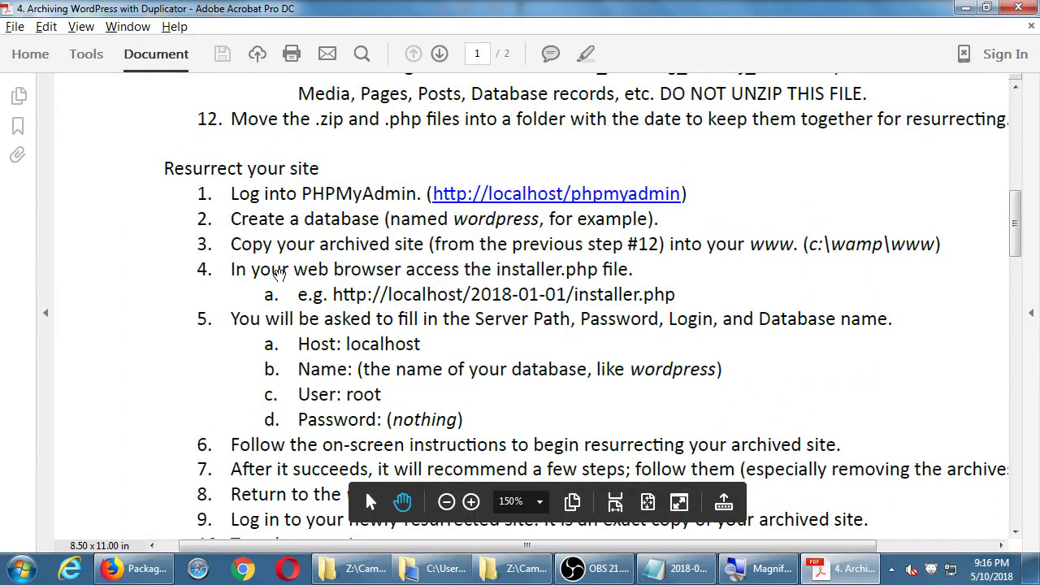
scroll(280, 272, down, 1)
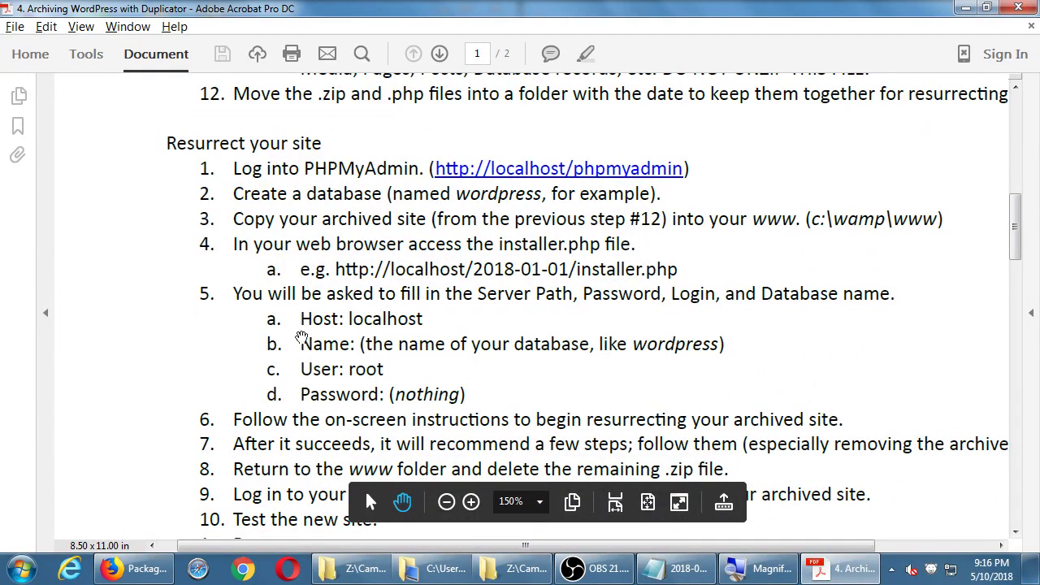
scroll(305, 334, down, 2)
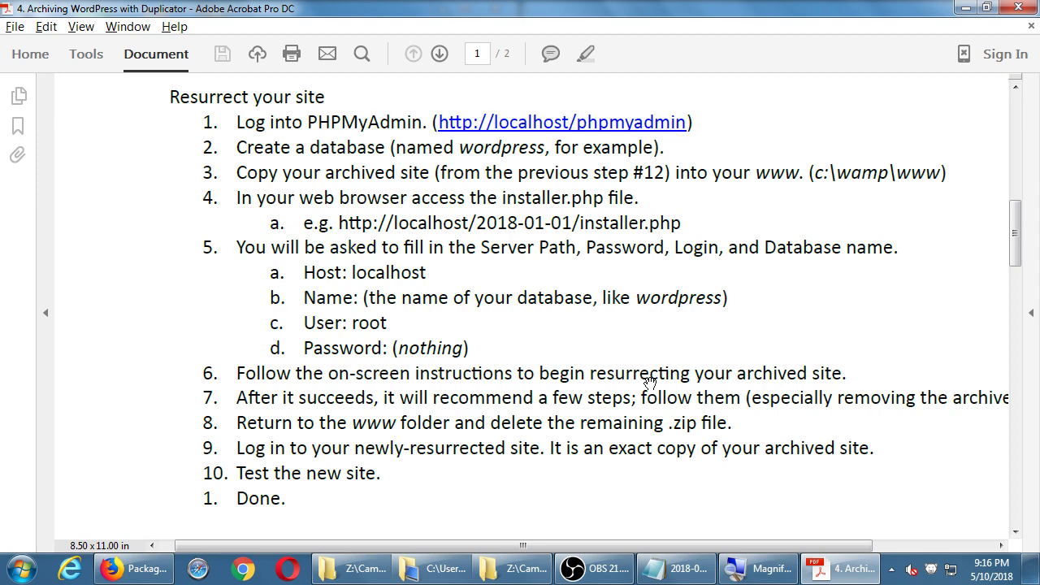
click(593, 569)
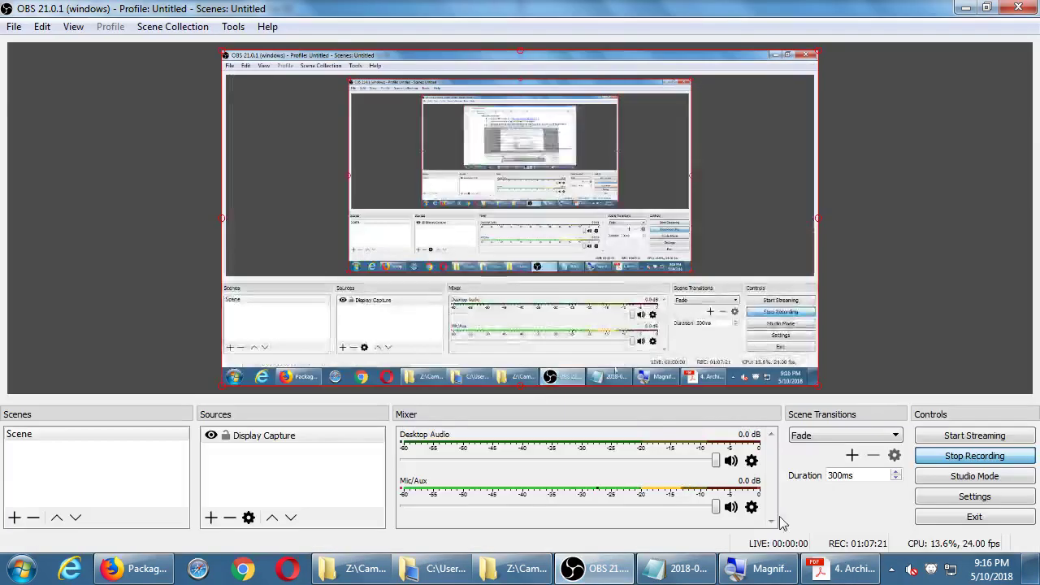